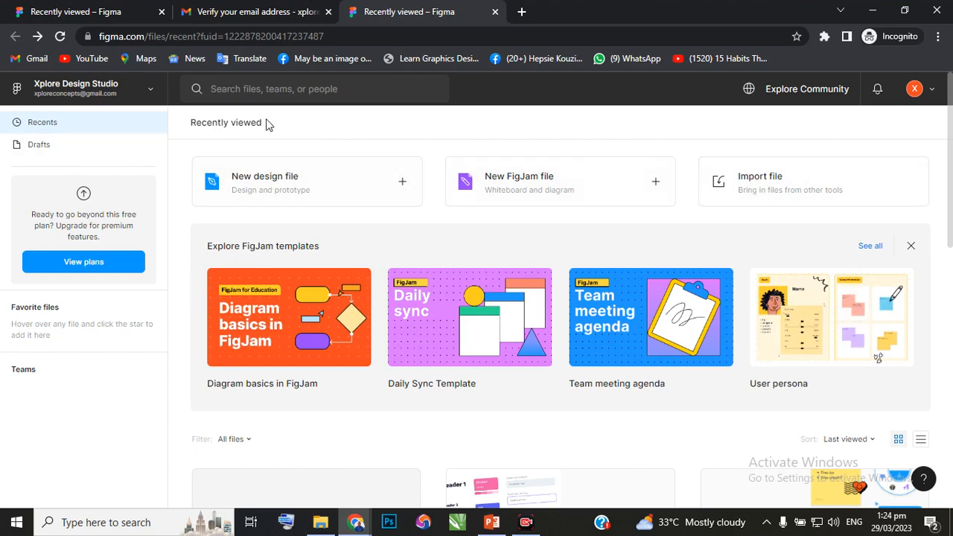
# Look through the recently viewed files and check which workspaces belong to the signed-in account.
pyautogui.scroll(-3, 260, 336)
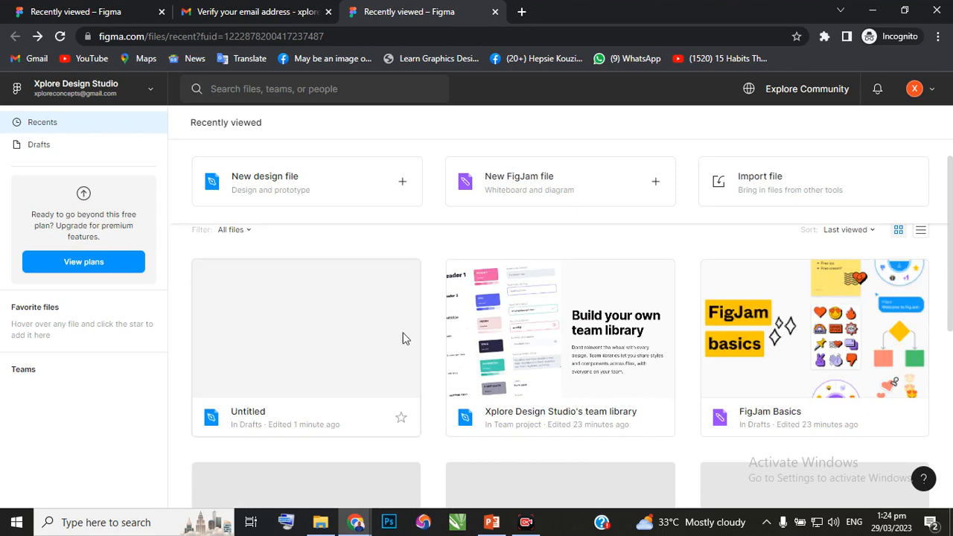
pyautogui.scroll(2, 271, 365)
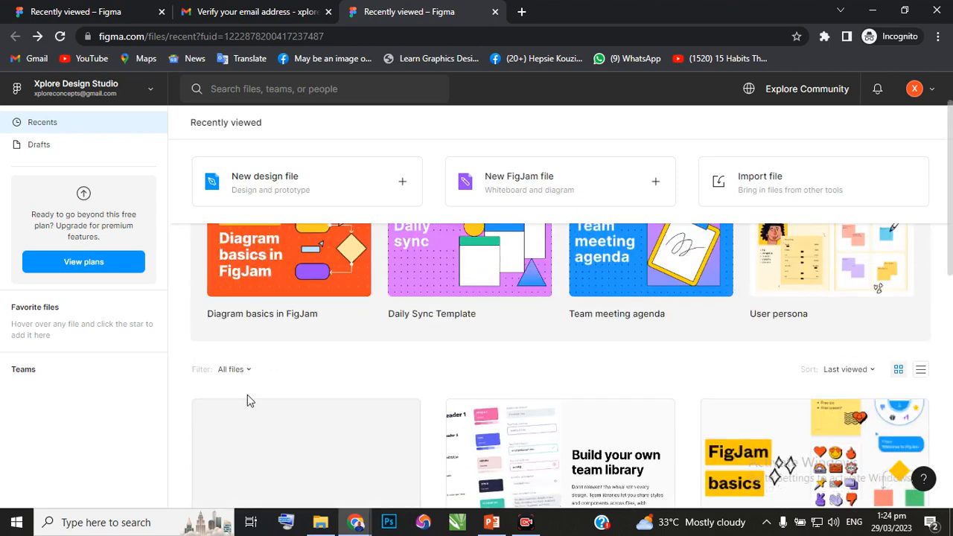
pyautogui.scroll(-5, 653, 421)
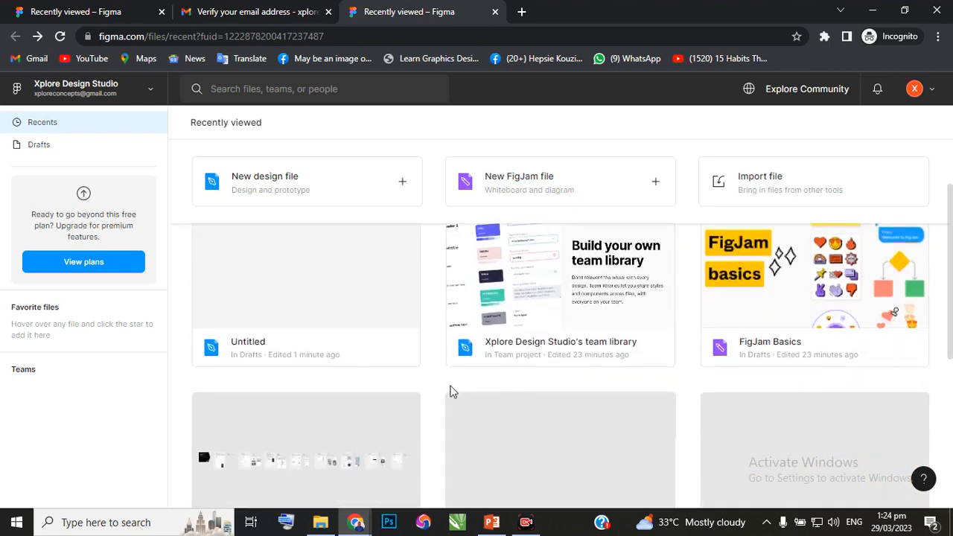
pyautogui.scroll(5, 394, 347)
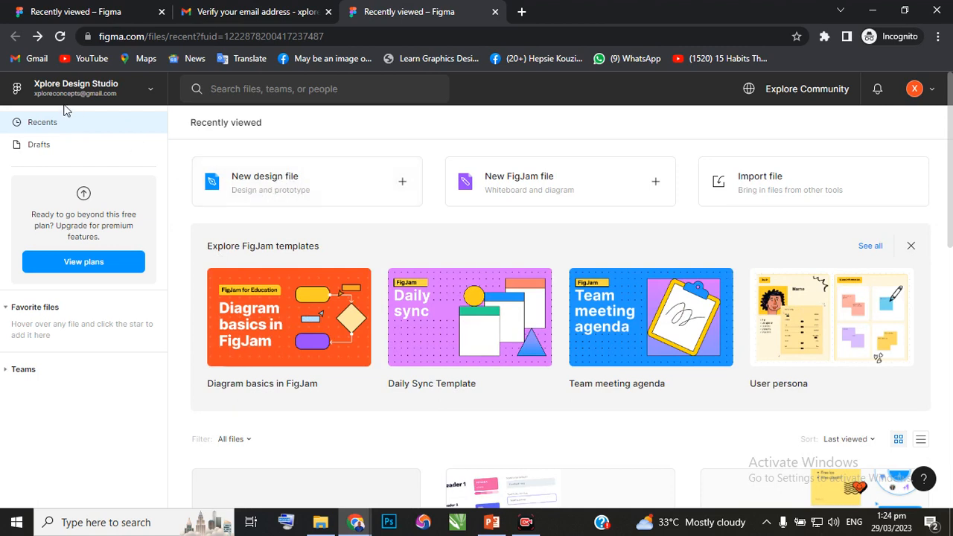
pyautogui.click(14, 96)
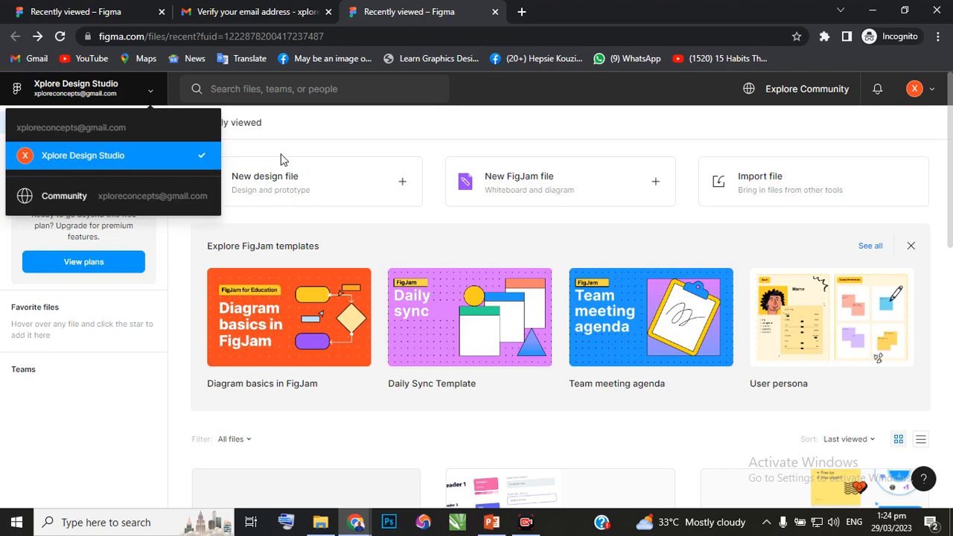
pyautogui.click(344, 124)
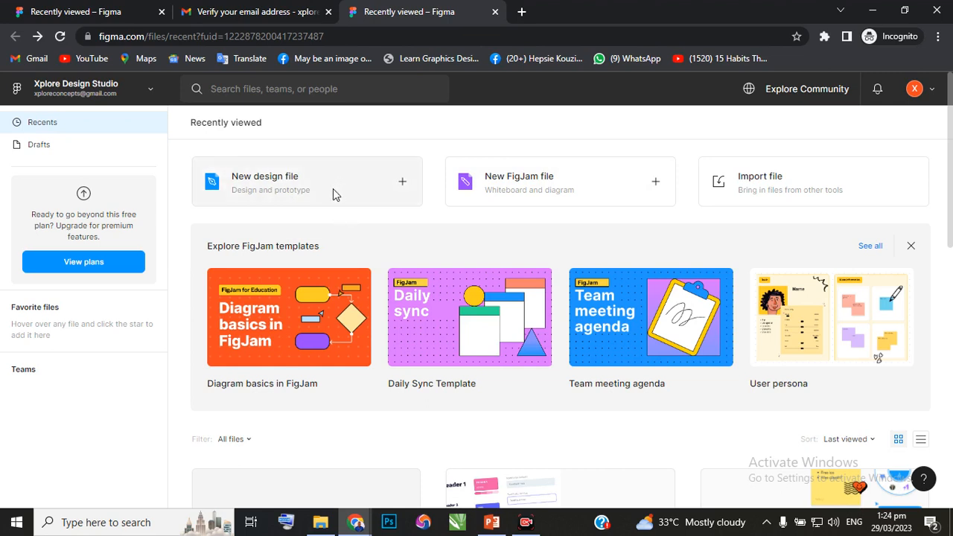
# Create a new blank design file and dismiss the feedback prompt.
pyautogui.click(403, 183)
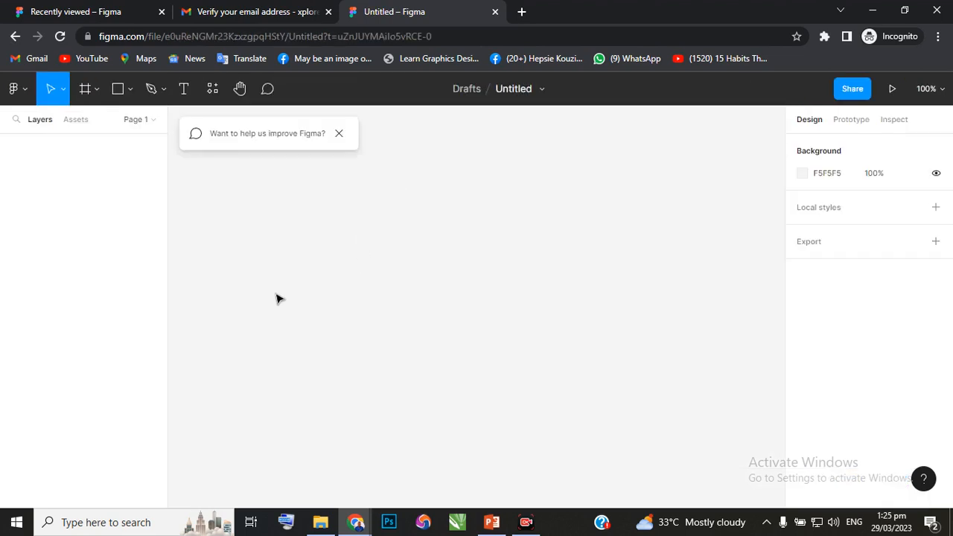
pyautogui.click(339, 134)
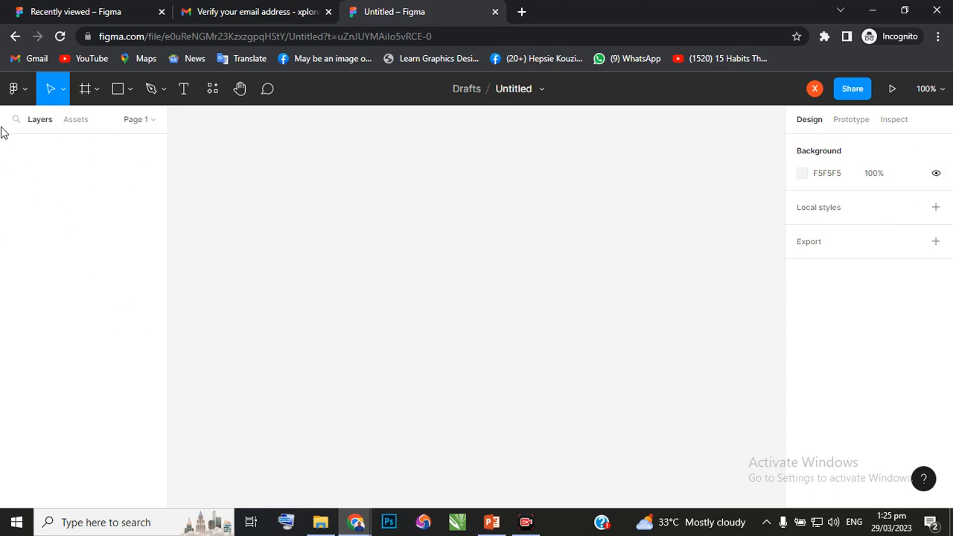
# Go back to the file browser to create another new design file, and close the updates announcement.
pyautogui.click(15, 92)
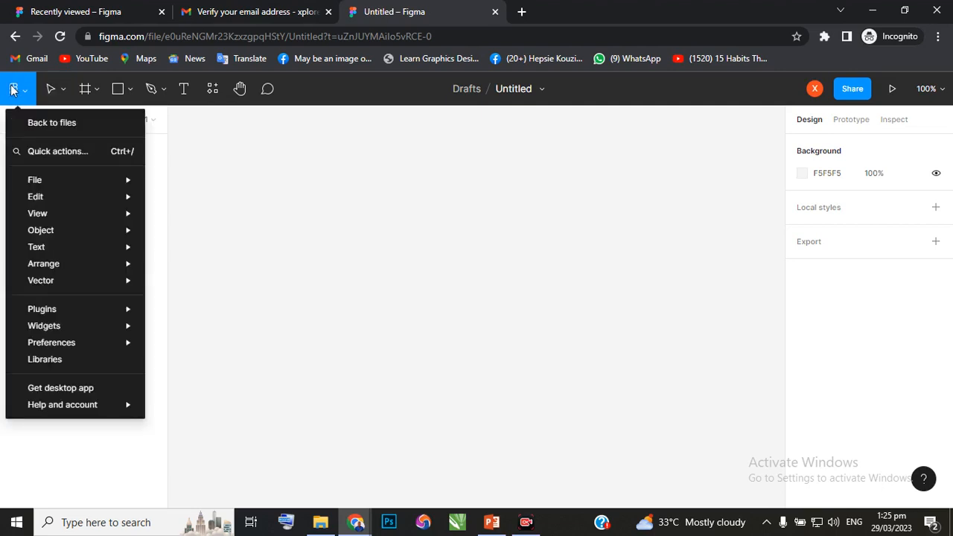
pyautogui.click(36, 125)
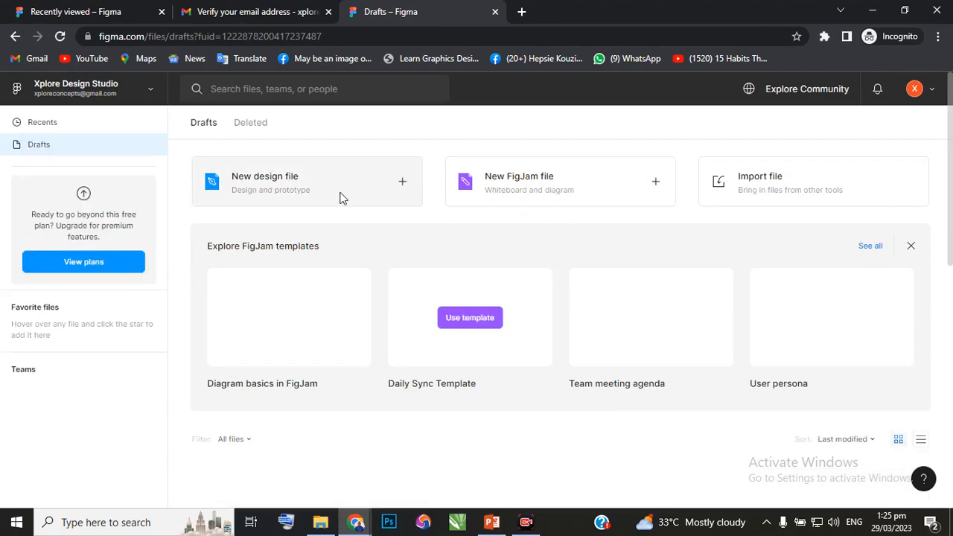
pyautogui.click(402, 186)
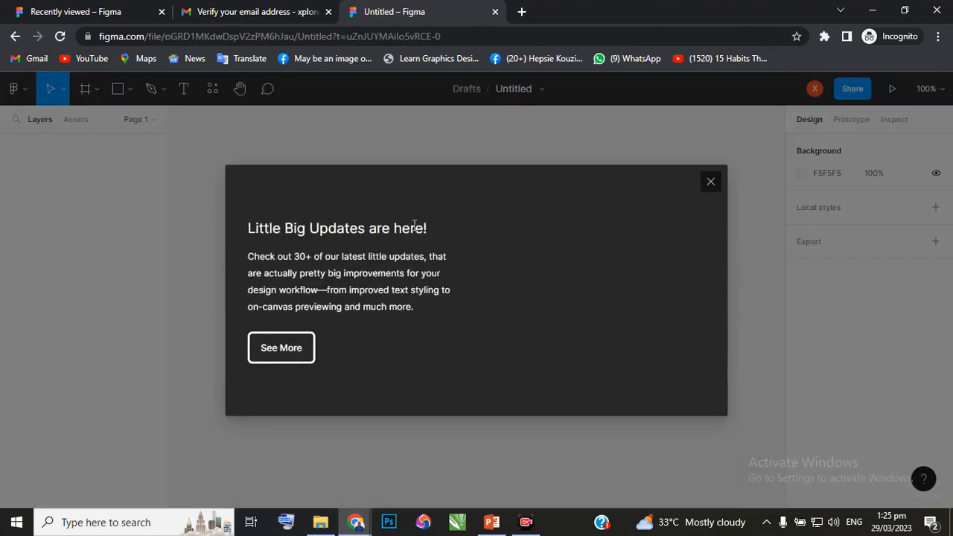
pyautogui.click(707, 185)
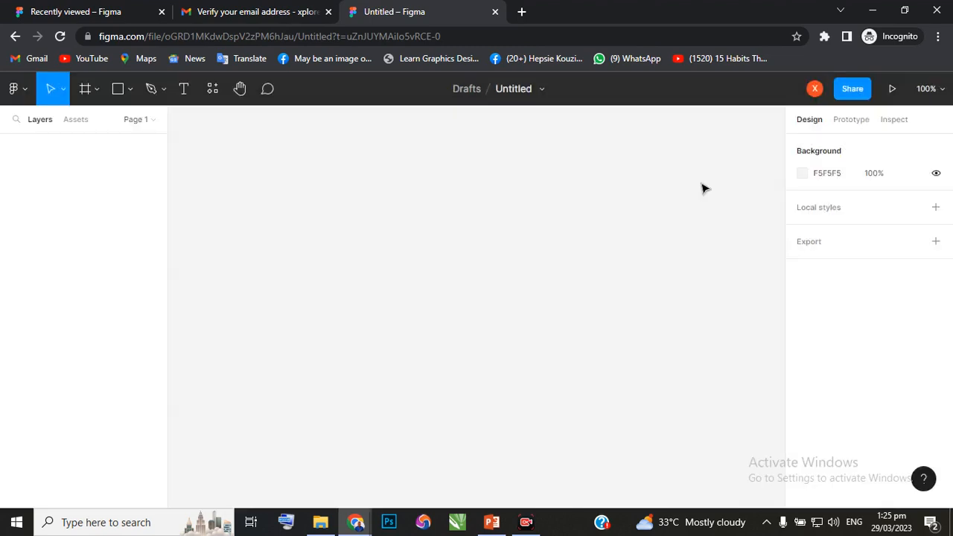
# Examine the command groups of the main menu, including the File, Text and Object commands.
pyautogui.click(26, 96)
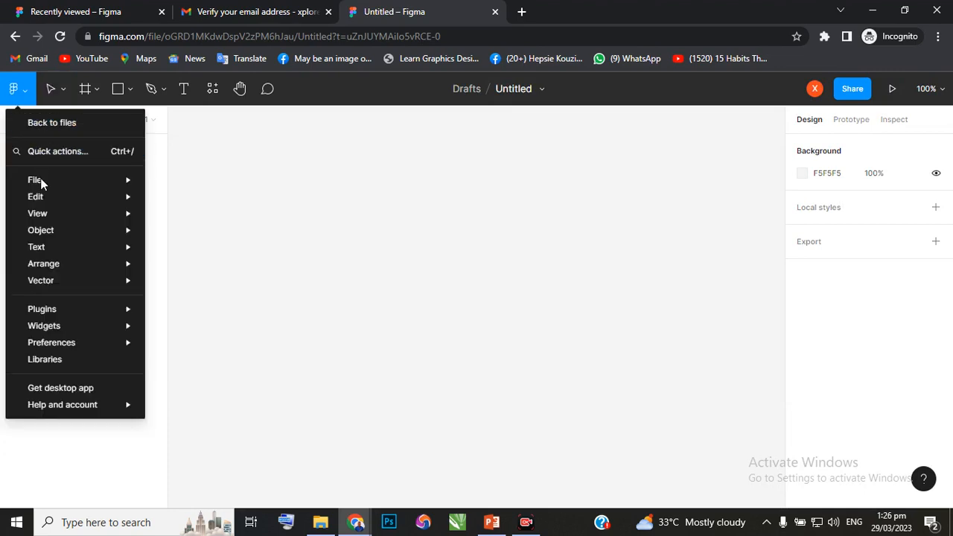
pyautogui.moveTo(46, 195)
pyautogui.moveTo(46, 178)
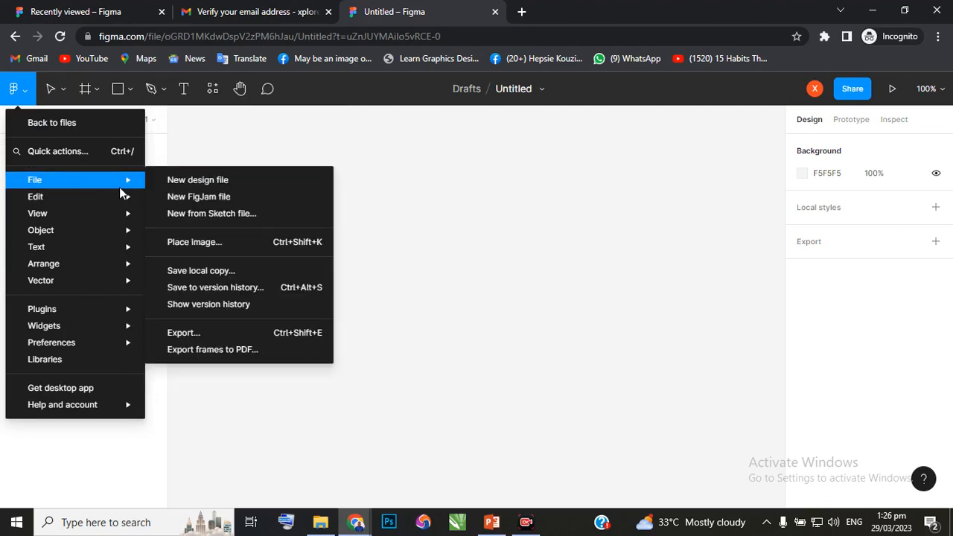
pyautogui.moveTo(124, 197)
pyautogui.moveTo(84, 181)
pyautogui.moveTo(76, 200)
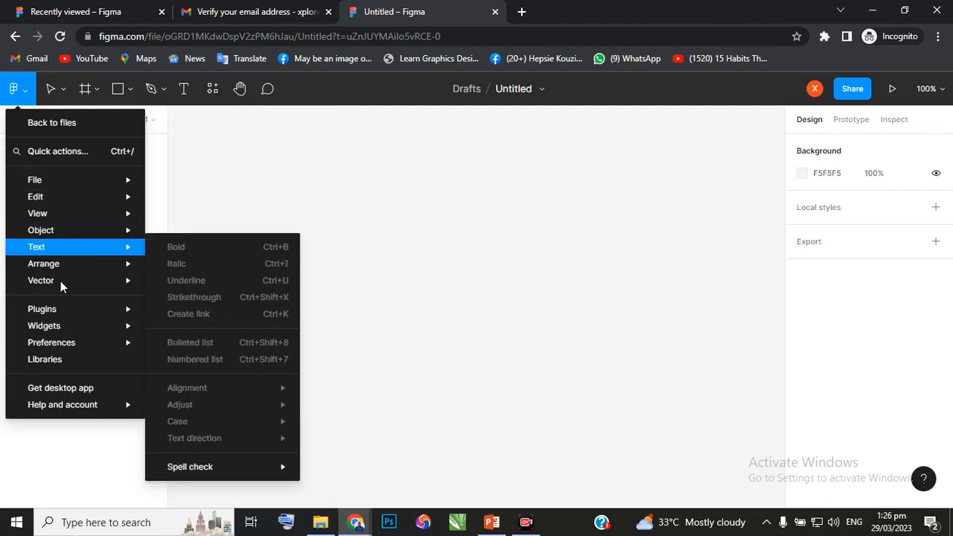
pyautogui.moveTo(60, 312)
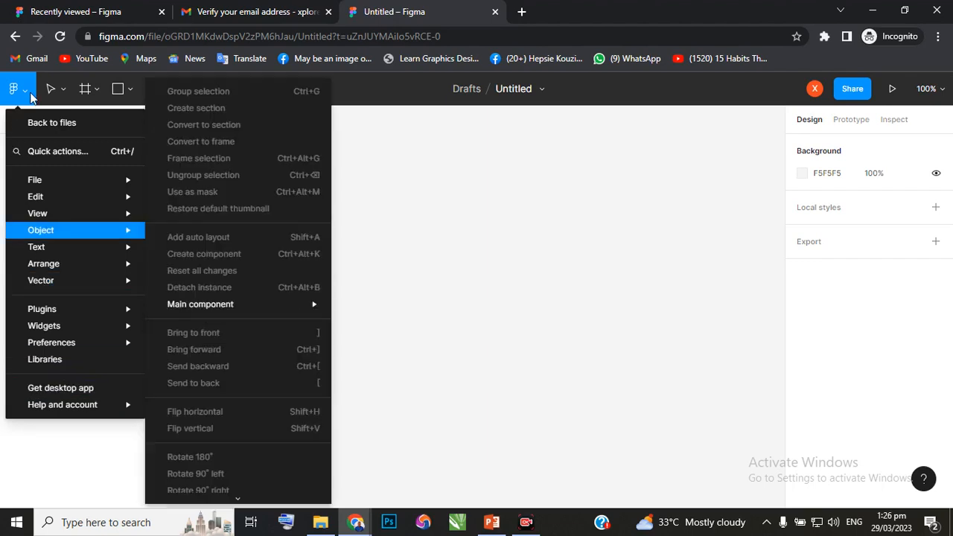
pyautogui.click(29, 97)
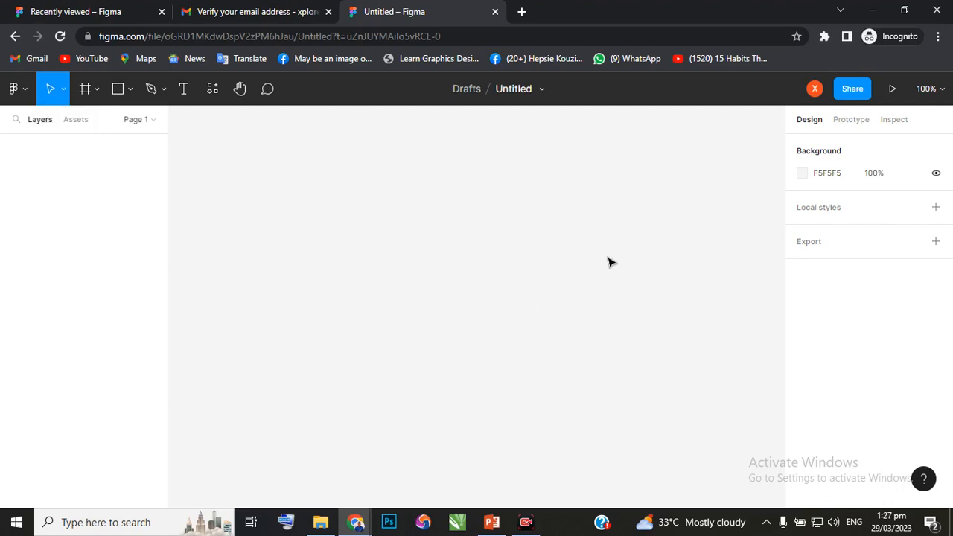
# Draw a rectangle of about 211 × 204 near the middle of the canvas.
pyautogui.click(64, 97)
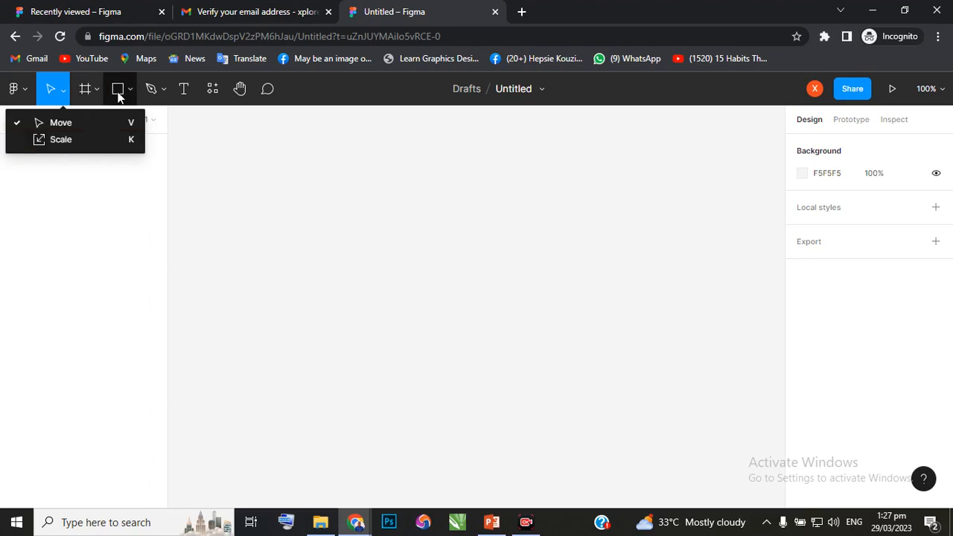
pyautogui.press('r')
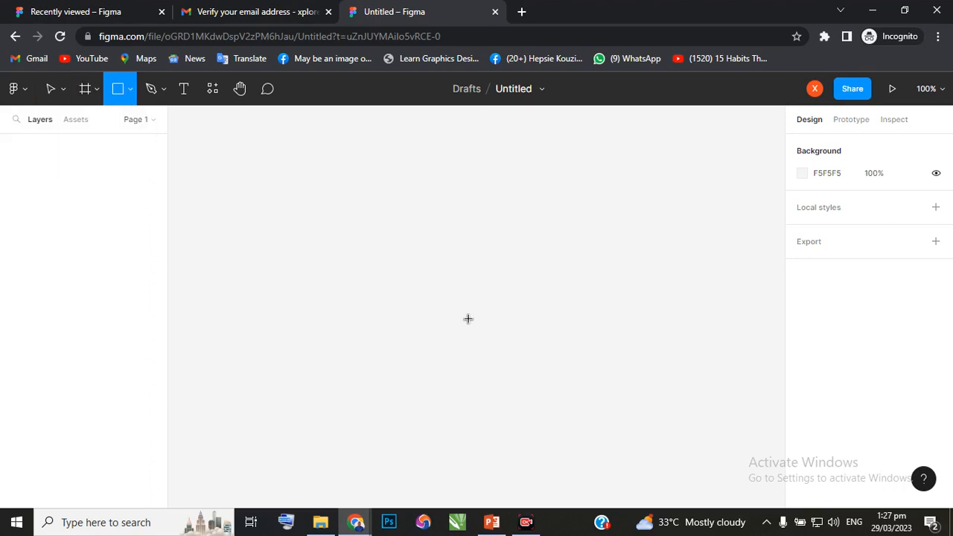
pyautogui.moveTo(340, 192); pyautogui.dragTo(486, 336)
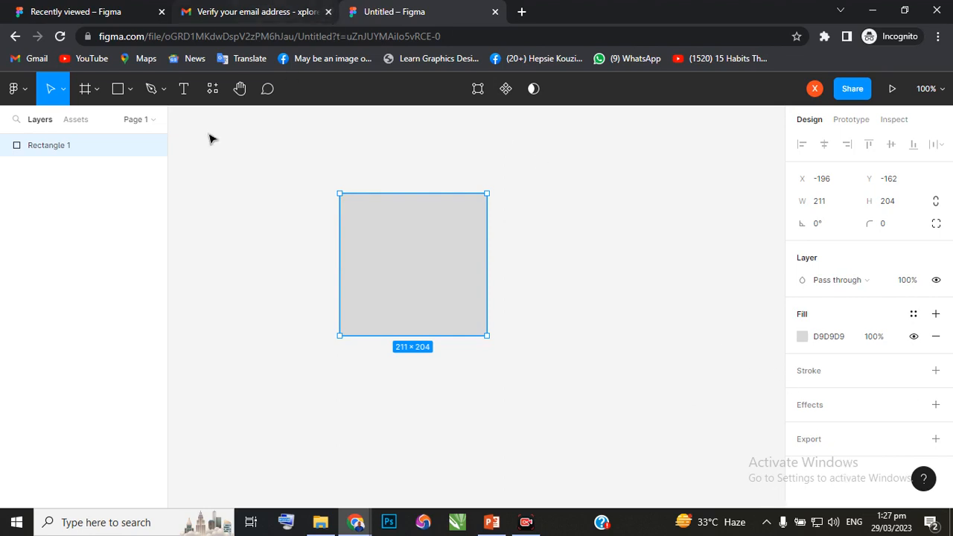
# Switch the interface theme to Dark in the preferences.
pyautogui.click(22, 90)
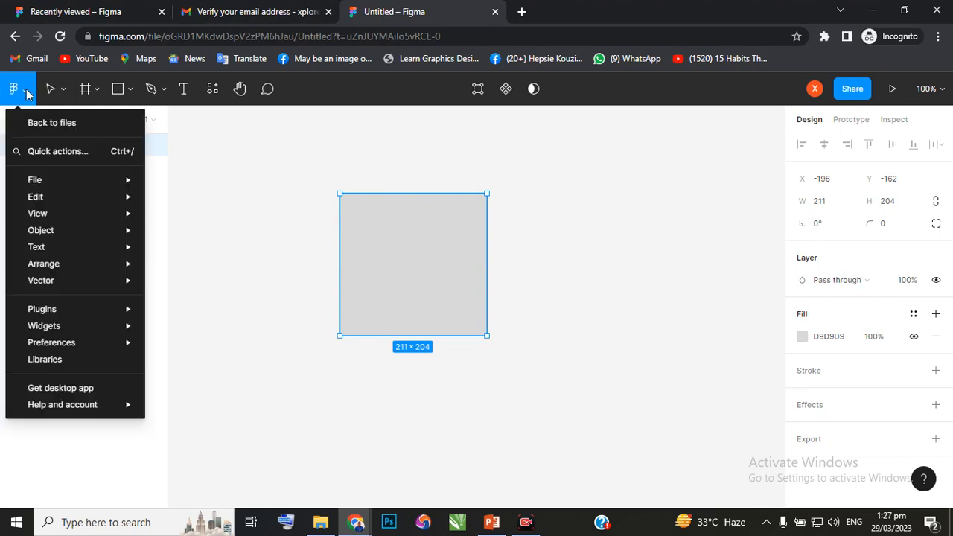
pyautogui.moveTo(61, 222)
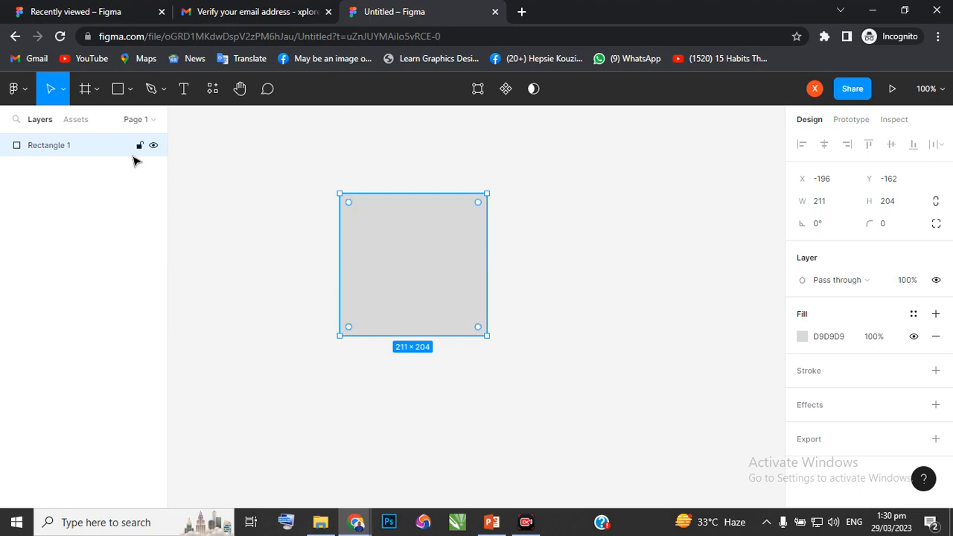
pyautogui.click(26, 91)
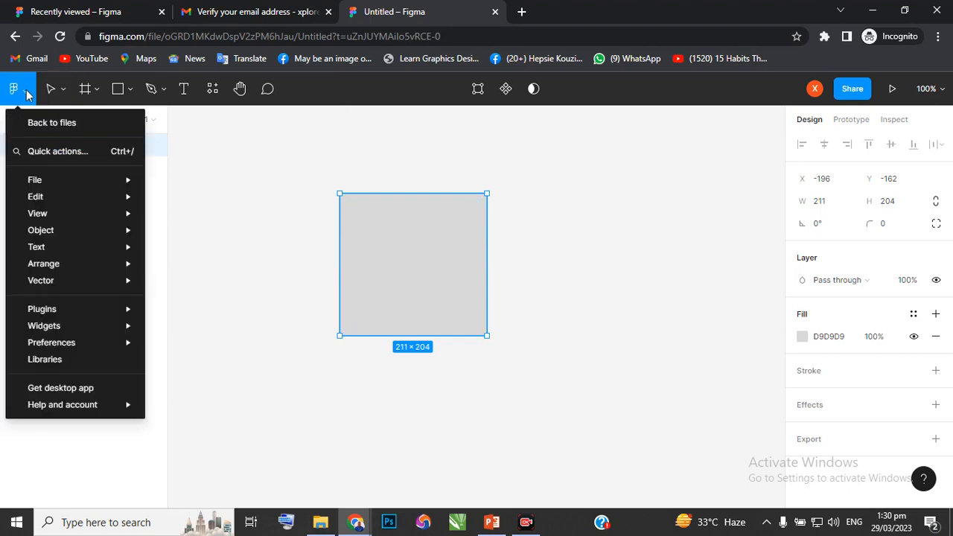
pyautogui.moveTo(84, 347)
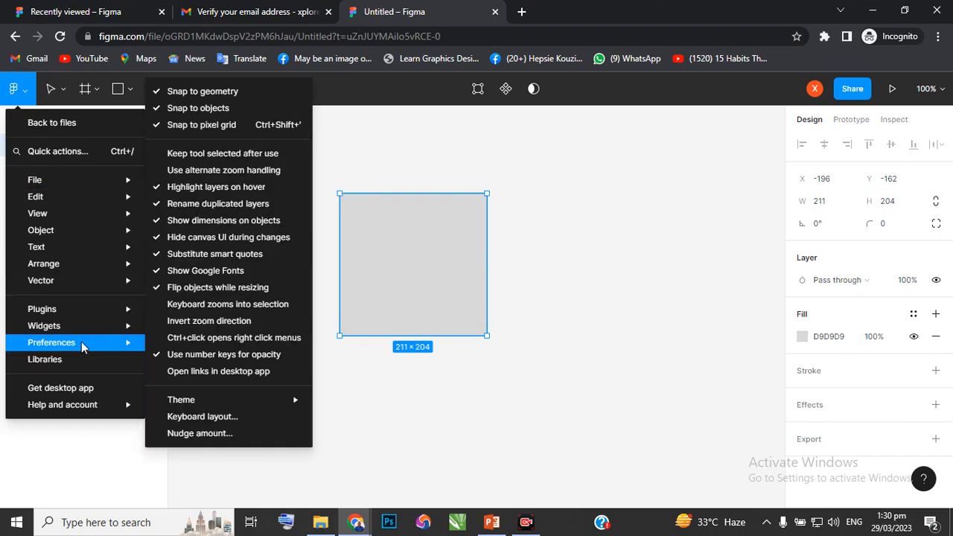
pyautogui.moveTo(208, 398)
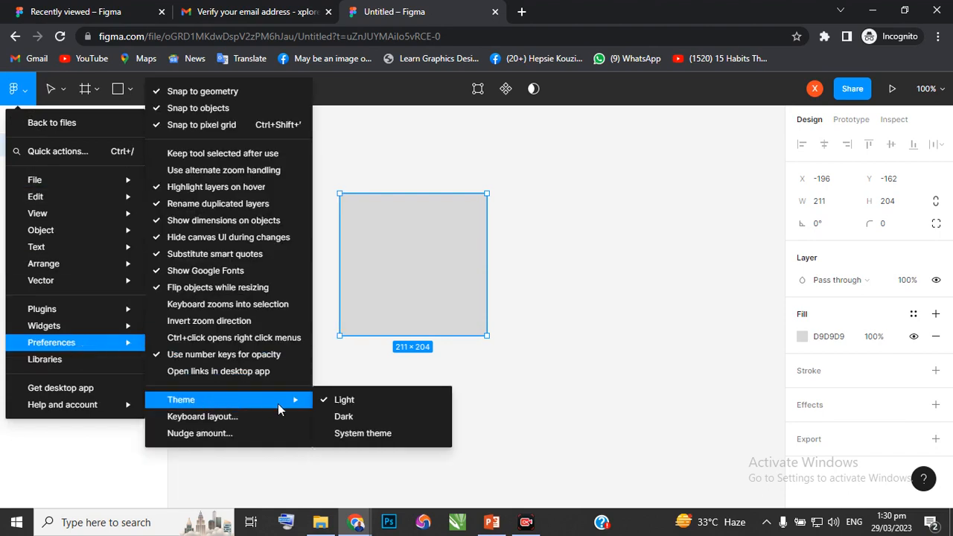
pyautogui.click(360, 417)
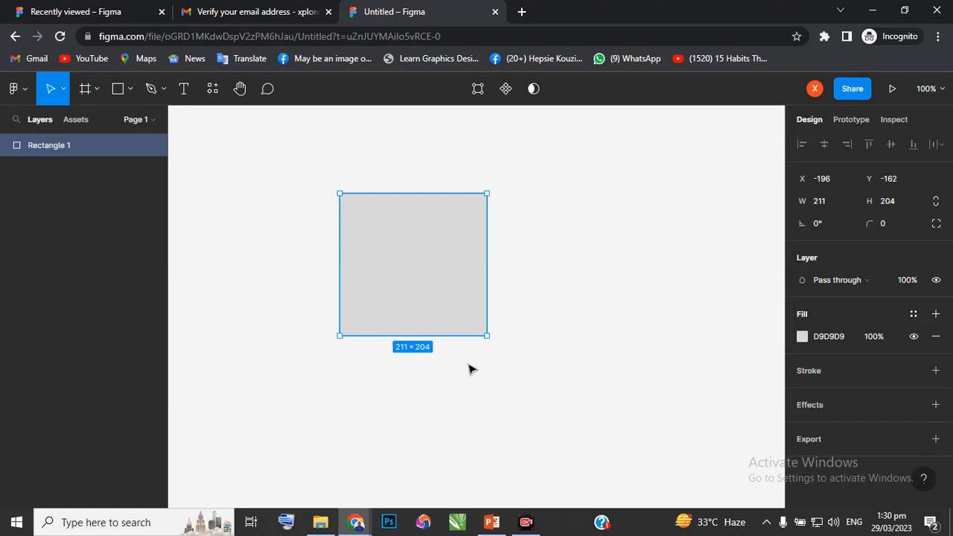
# Change the canvas background colour to near-black, hex 121111, and close the colour picker.
pyautogui.click(733, 137)
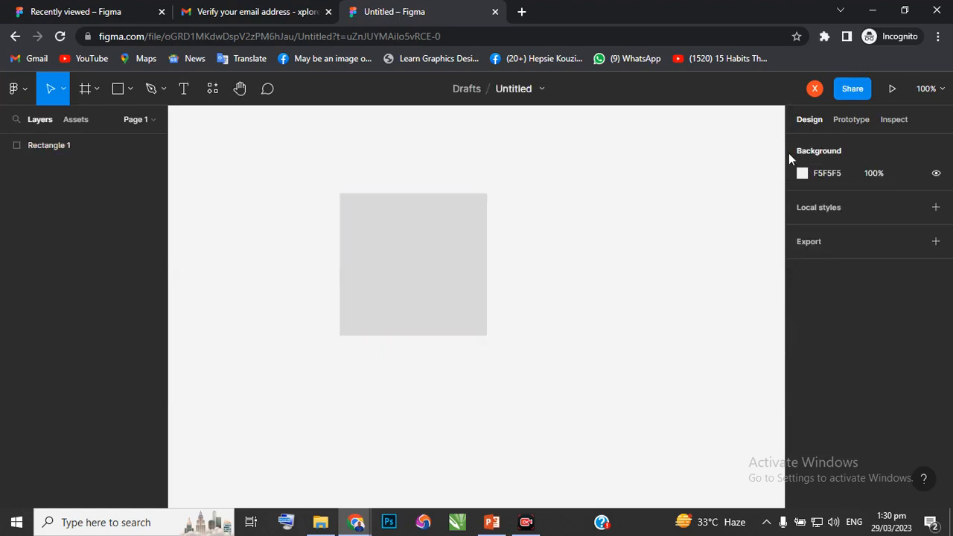
pyautogui.click(802, 173)
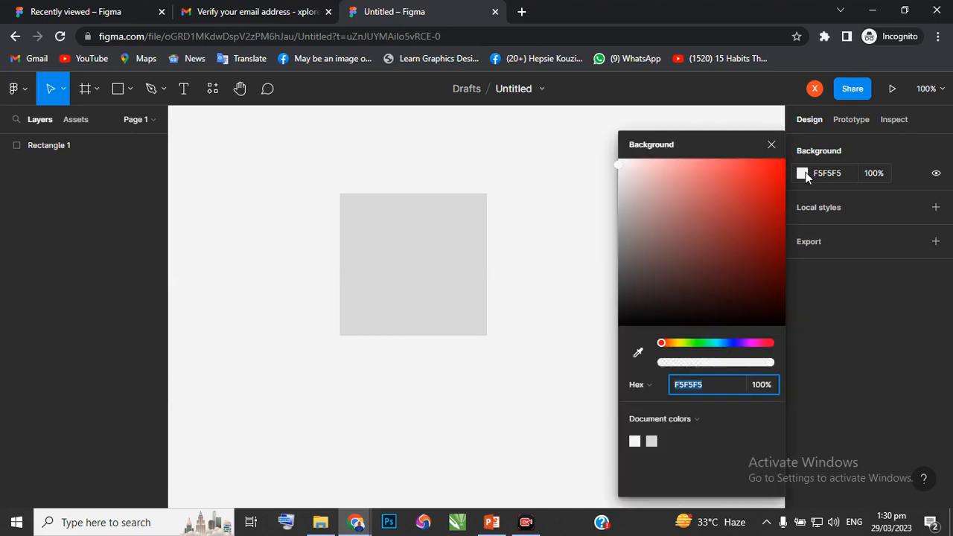
pyautogui.moveTo(618, 171); pyautogui.dragTo(629, 318)
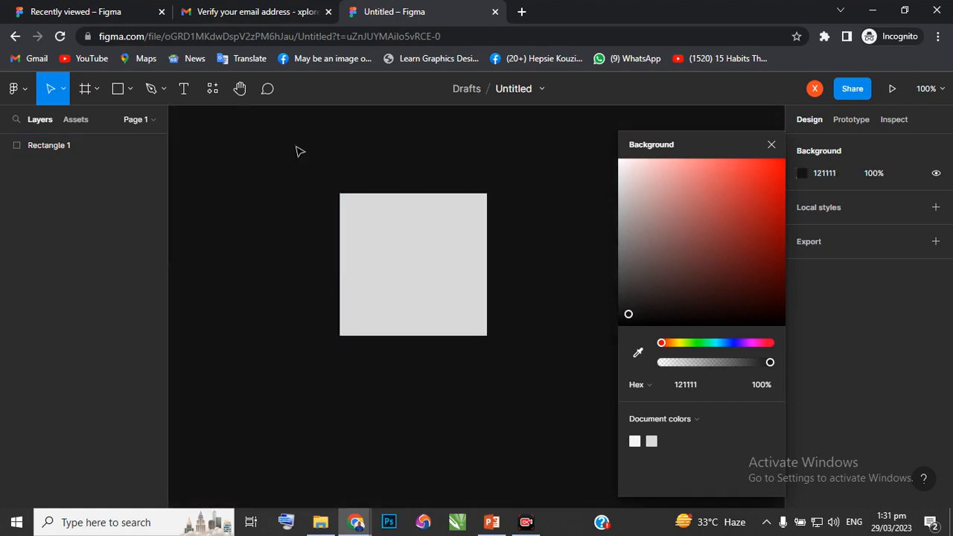
pyautogui.click(772, 144)
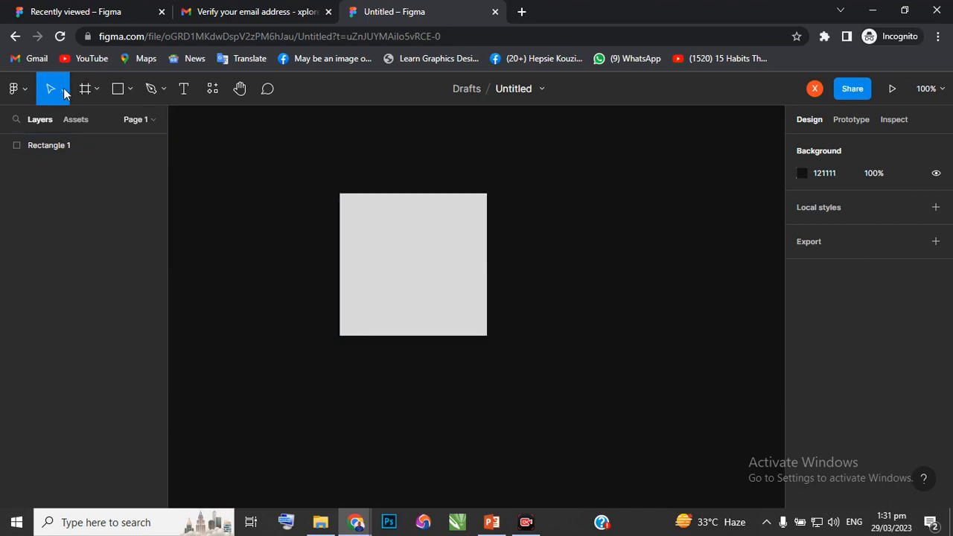
# Move the rectangle to about X -262, Y -168 and resize it freely to about 162 × 129.
pyautogui.click(391, 260)
pyautogui.moveTo(391, 259); pyautogui.dragTo(242, 217)
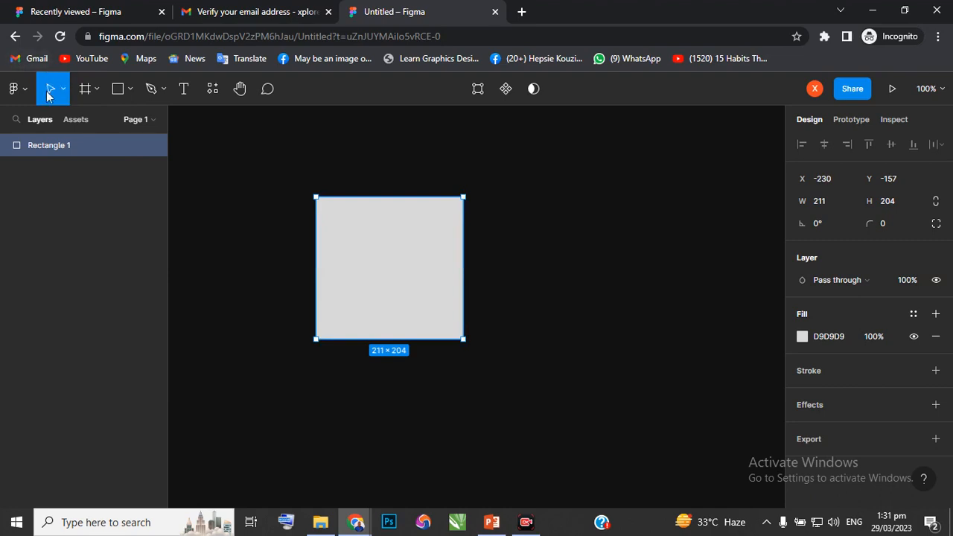
pyautogui.moveTo(372, 269); pyautogui.dragTo(411, 311)
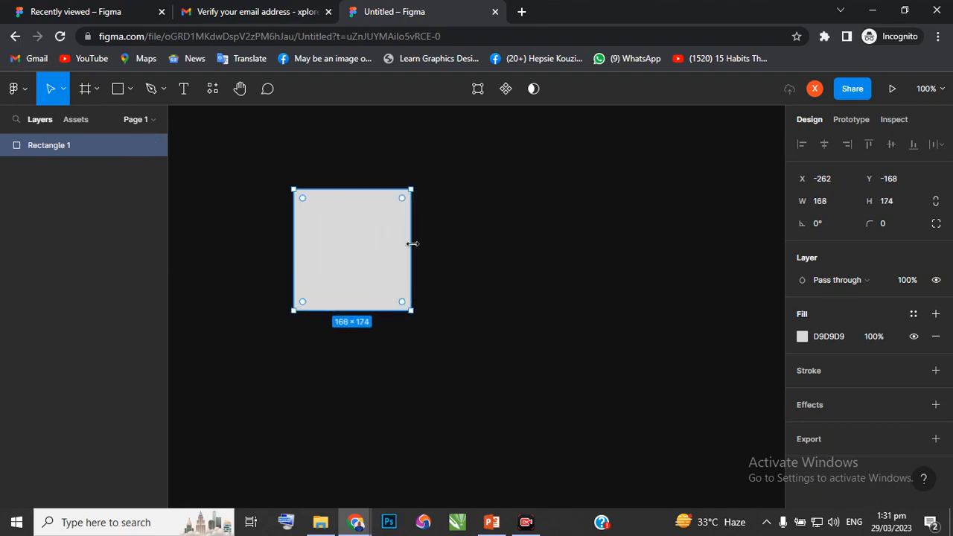
pyautogui.moveTo(467, 249); pyautogui.dragTo(470, 255)
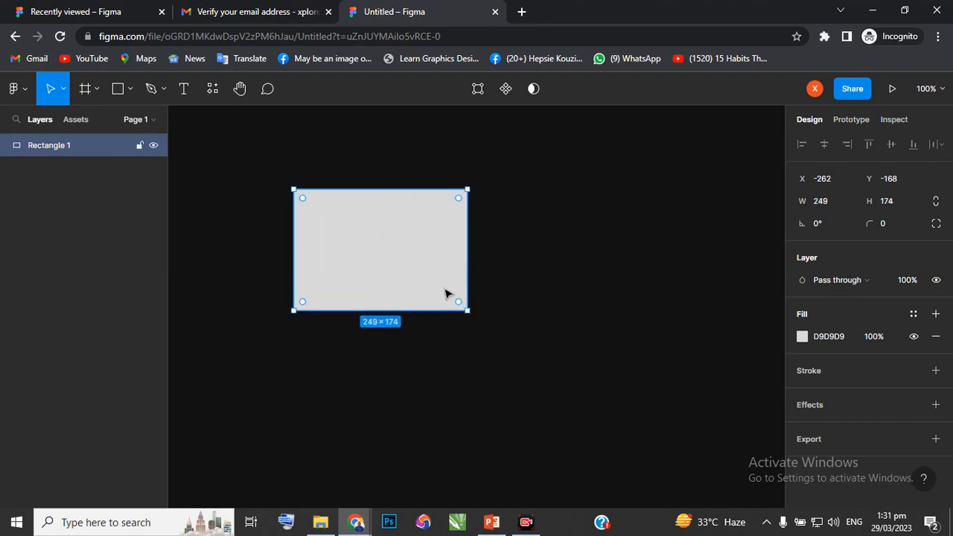
pyautogui.moveTo(470, 306); pyautogui.dragTo(407, 279)
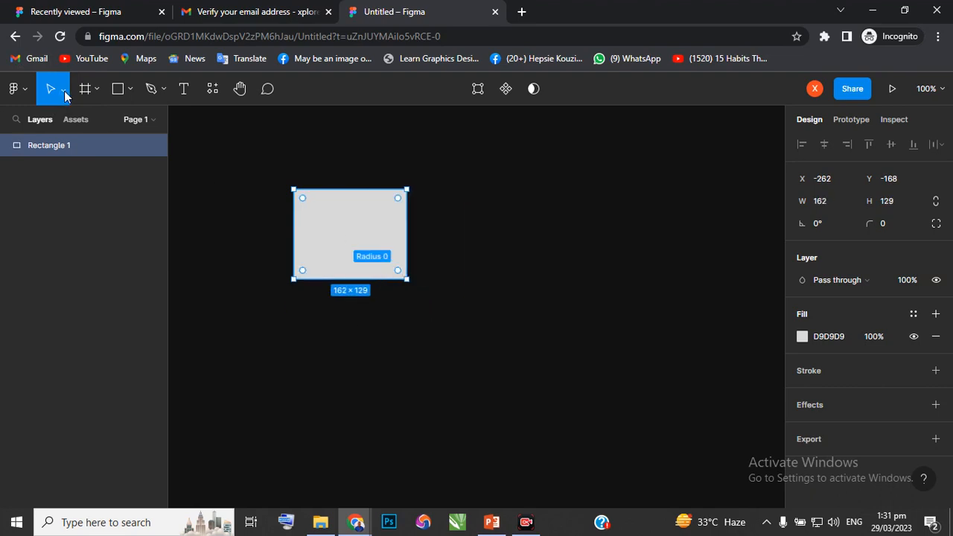
# Scale the rectangle proportionally with the Scale tool to about 280 × 223 and move it to about X -336, Y -184.
pyautogui.click(64, 91)
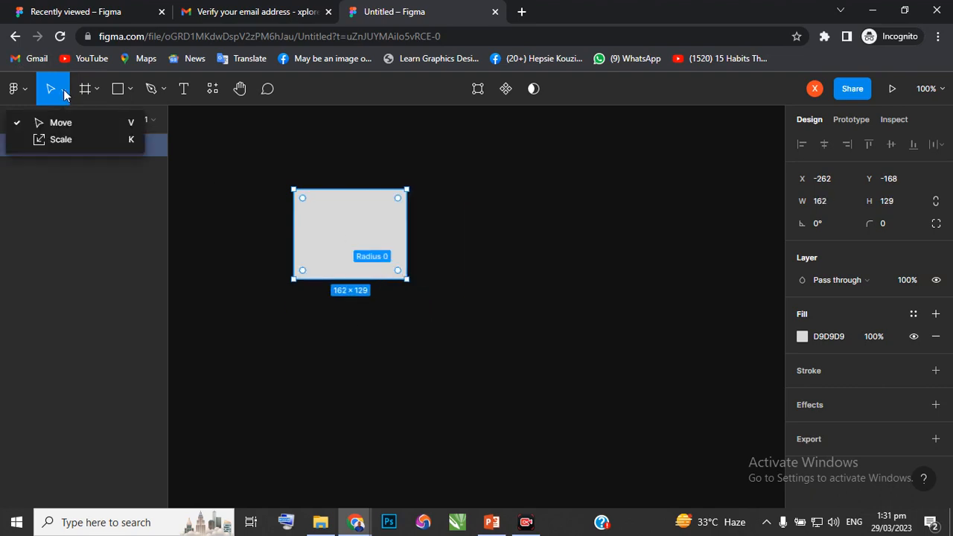
pyautogui.click(62, 141)
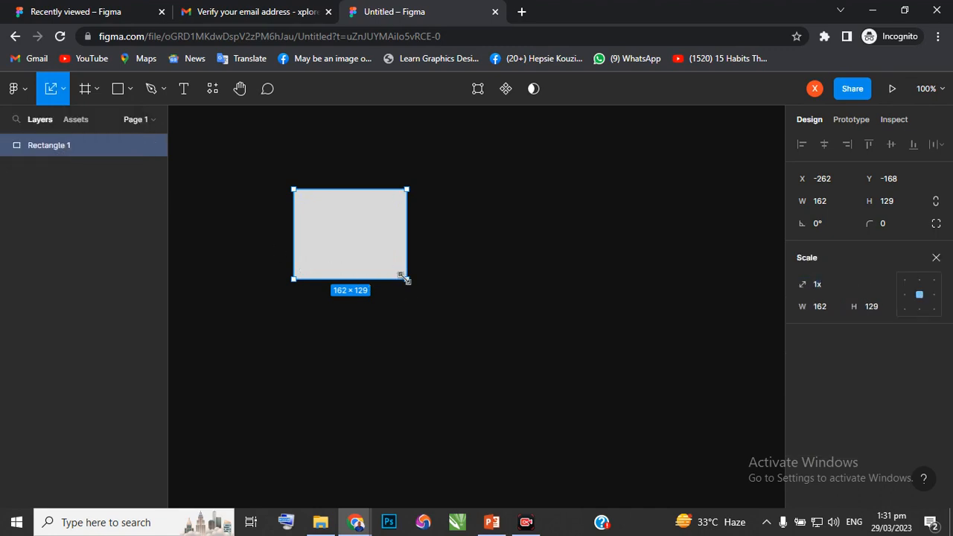
pyautogui.moveTo(406, 279); pyautogui.dragTo(484, 340)
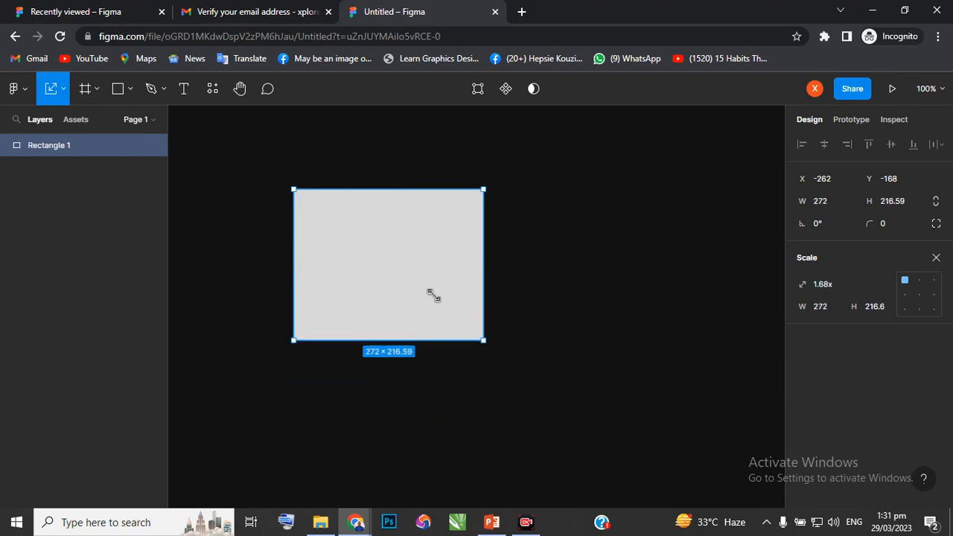
pyautogui.moveTo(434, 295); pyautogui.dragTo(561, 402)
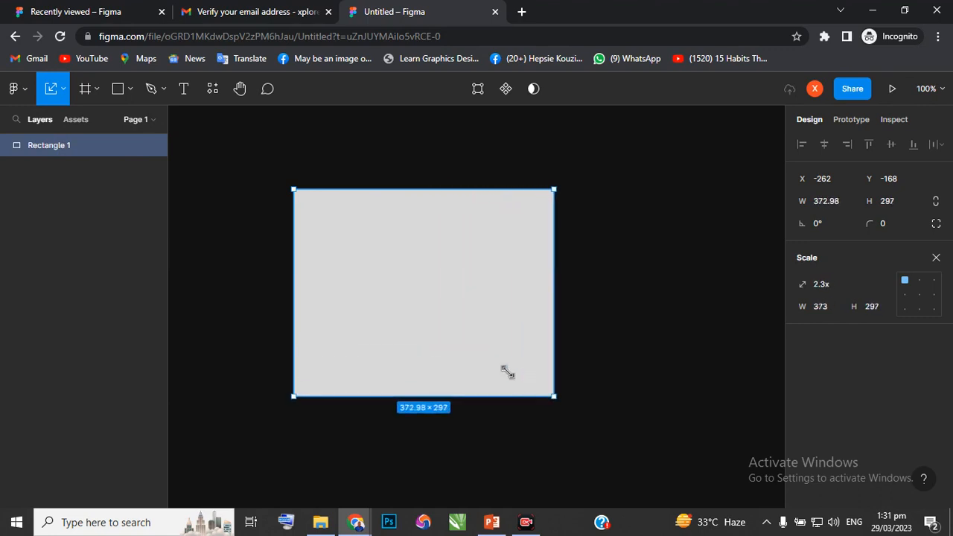
pyautogui.moveTo(507, 372); pyautogui.dragTo(413, 305)
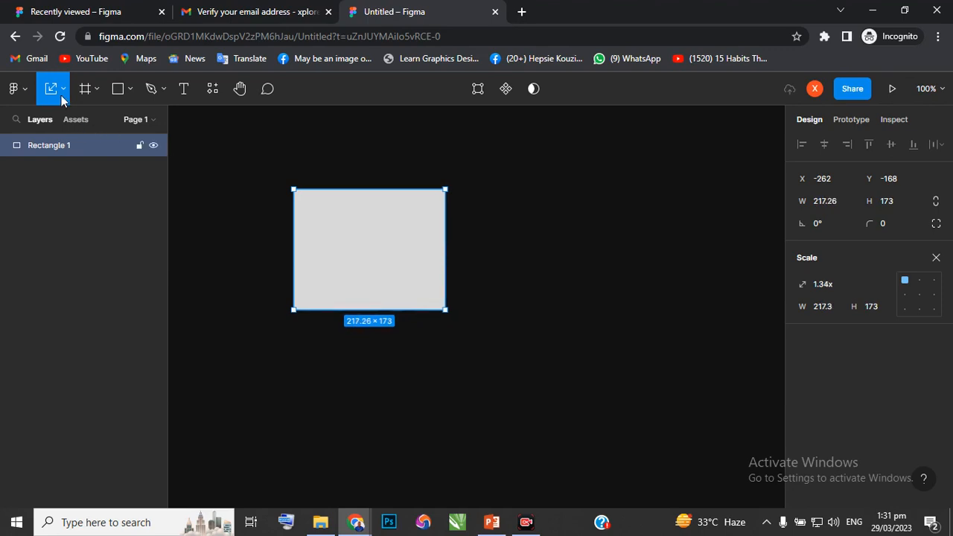
pyautogui.moveTo(383, 253); pyautogui.dragTo(317, 247)
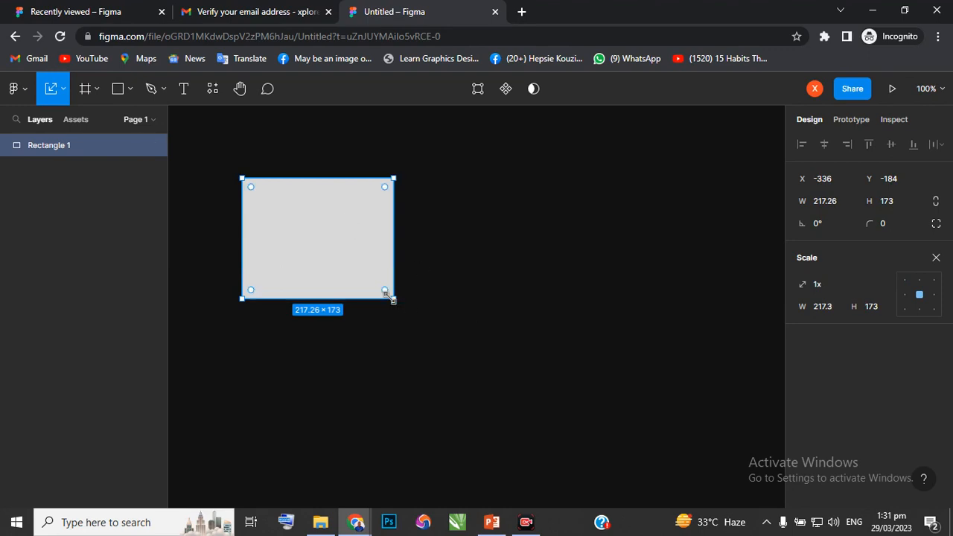
pyautogui.moveTo(392, 298); pyautogui.dragTo(429, 308)
# Resize the rectangle freely with the Move tool to about 245 × 223 and deselect it.
pyautogui.click(64, 88)
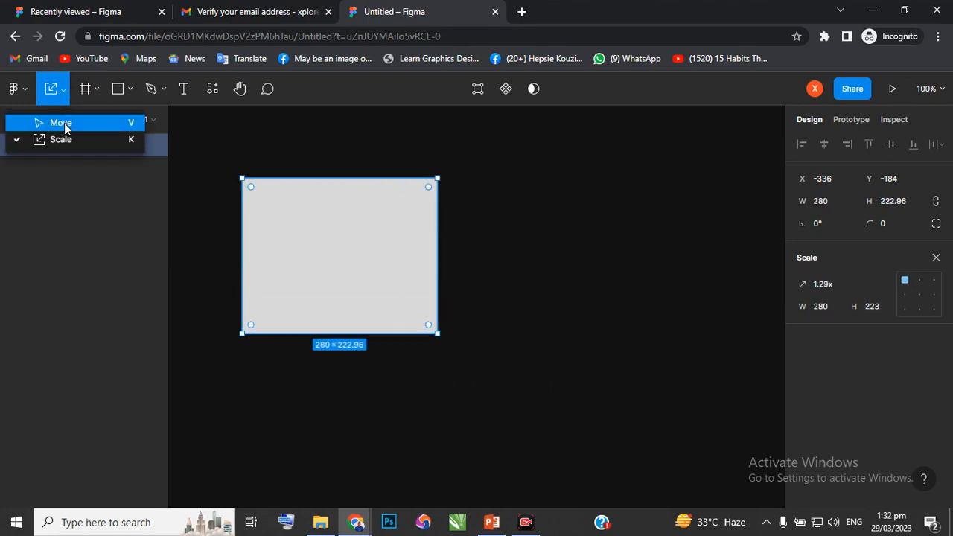
pyautogui.press('v')
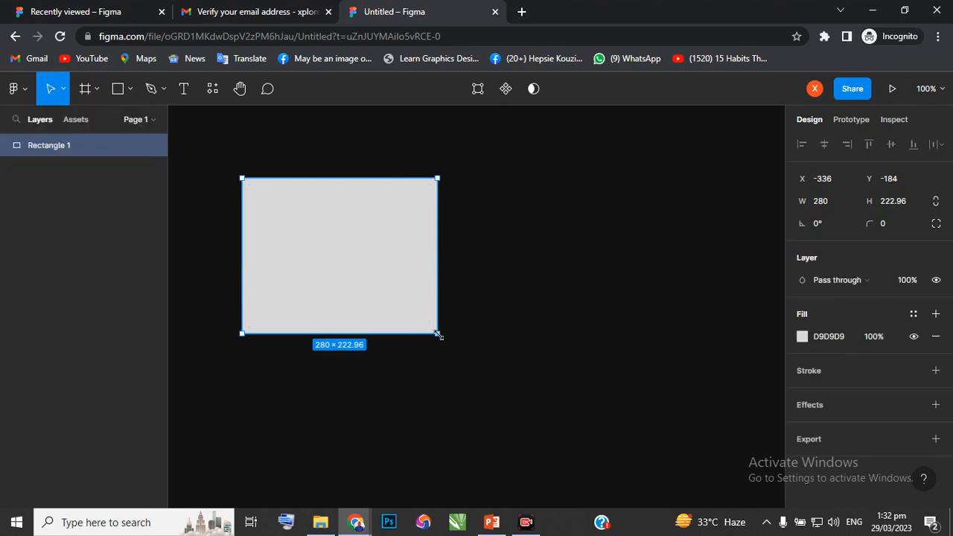
pyautogui.moveTo(470, 357); pyautogui.dragTo(414, 335)
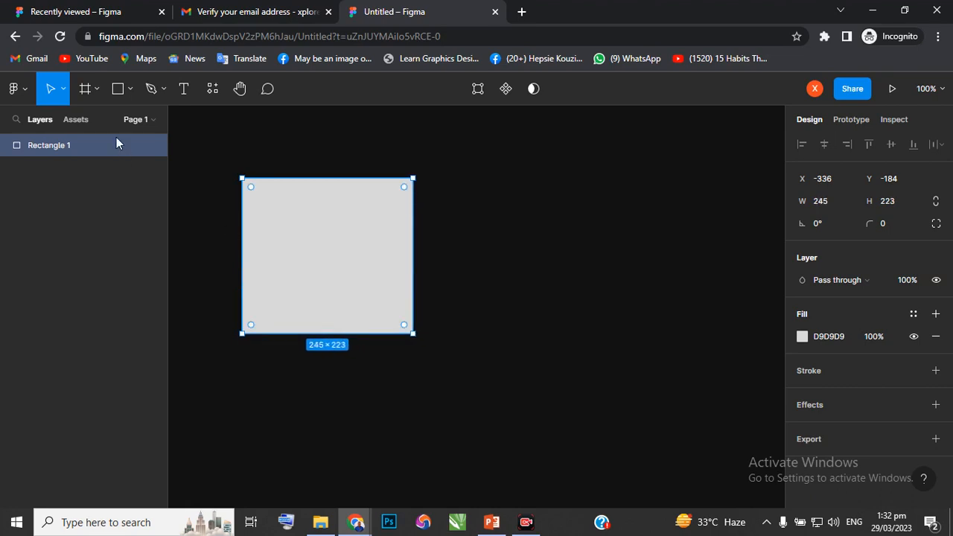
pyautogui.click(62, 90)
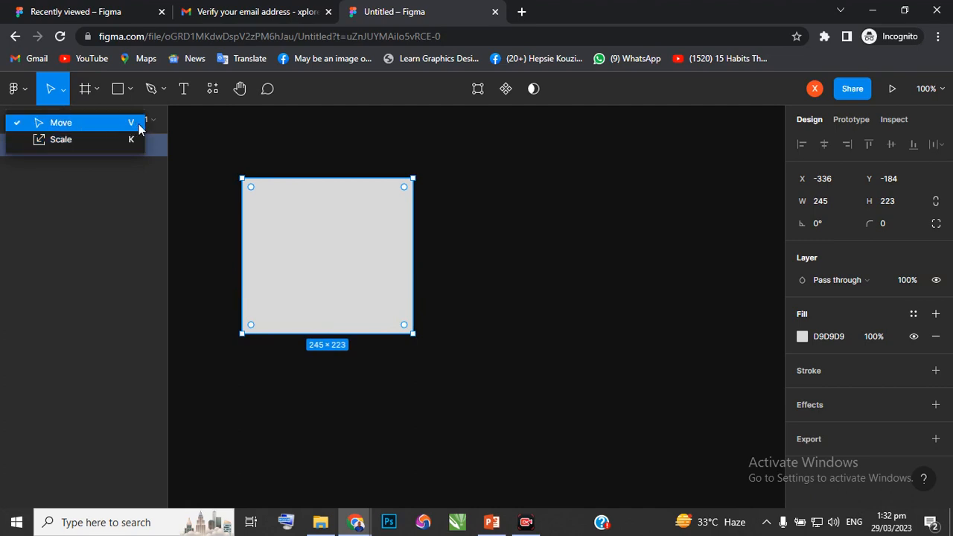
pyautogui.click(278, 158)
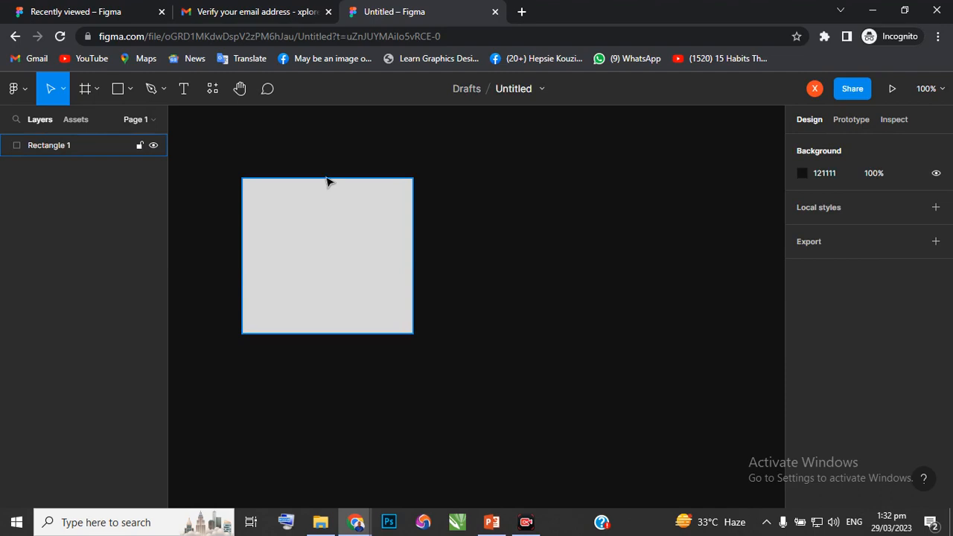
# Scale the rectangle proportionally to about 189 × 172, move it to about X -130, Y -178, and deselect it.
pyautogui.press('k')
pyautogui.click(325, 249)
pyautogui.moveTo(413, 334); pyautogui.dragTo(375, 305)
pyautogui.moveTo(305, 249); pyautogui.dragTo(434, 249)
pyautogui.click(207, 158)
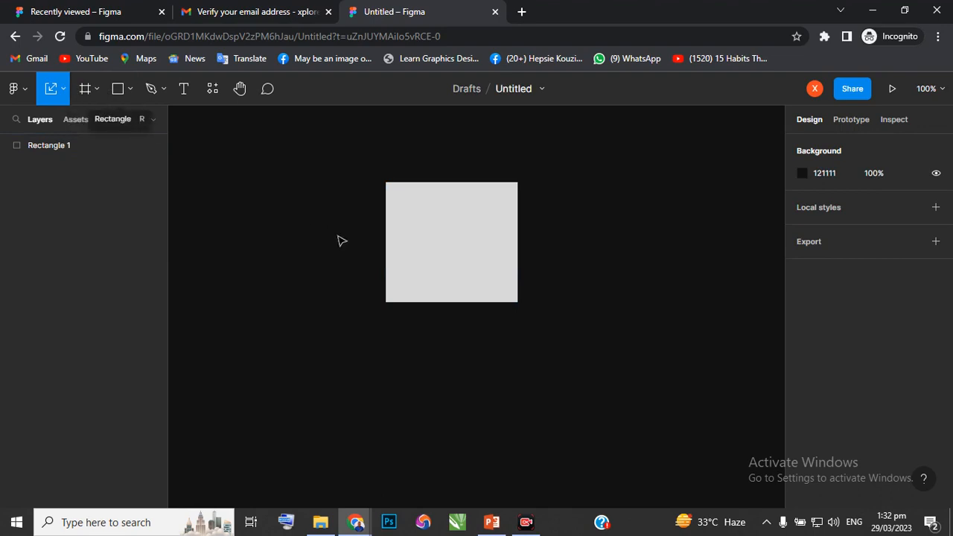
# Set the rectangle's rotation to 20° and return it to 0°.
pyautogui.scroll(-1, 322, 246)
pyautogui.scroll(1, 303, 281)
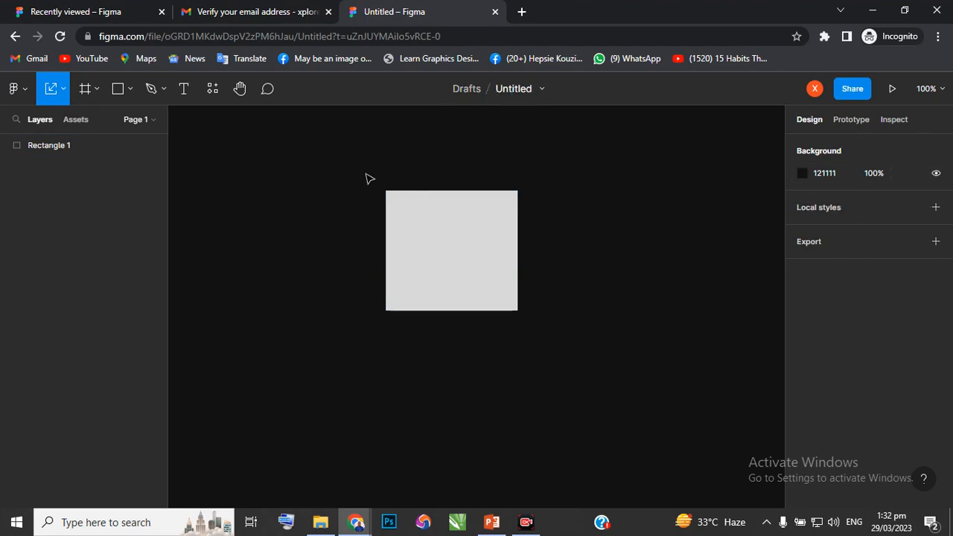
pyautogui.click(418, 232)
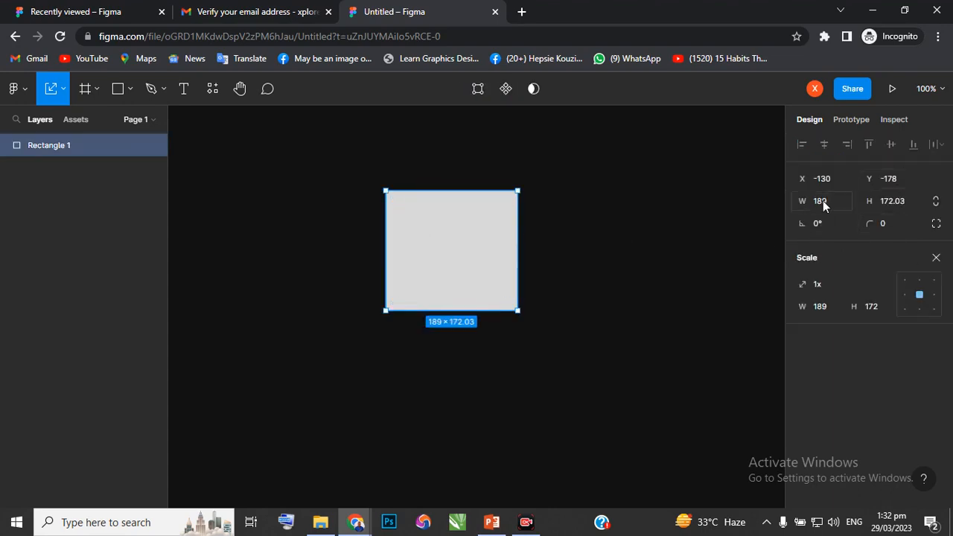
pyautogui.click(818, 221)
pyautogui.write('20')
pyautogui.press('Return')
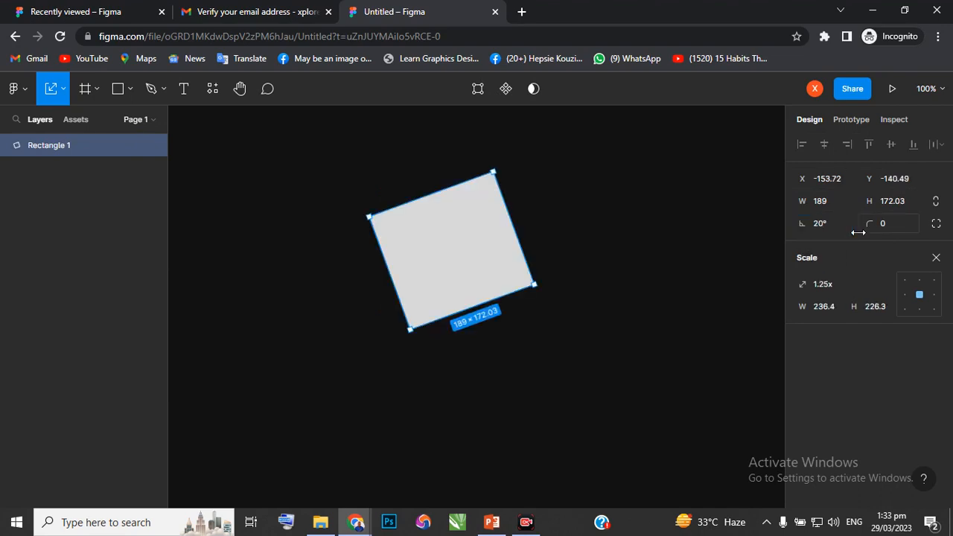
pyautogui.click(831, 226)
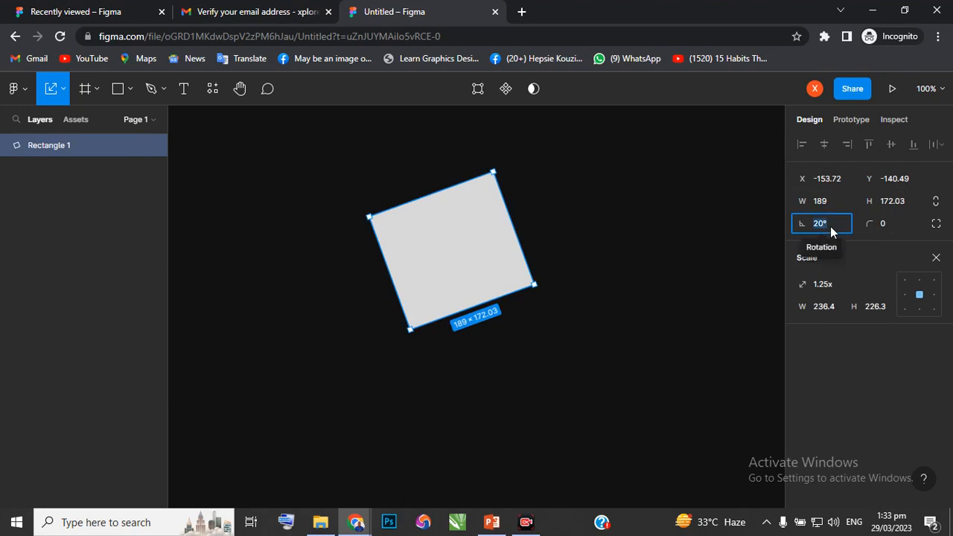
pyautogui.write('0')
pyautogui.press('Return')
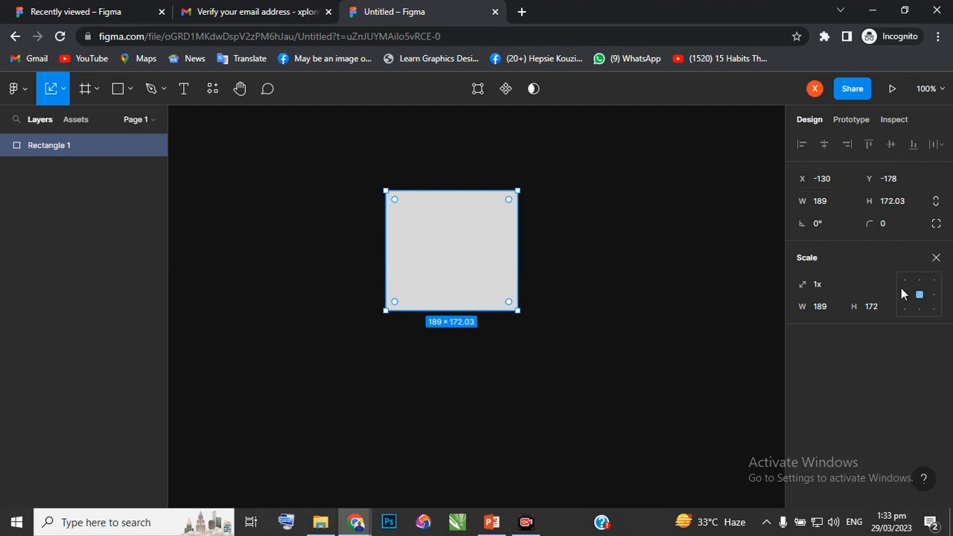
# Look through the rectangle's prototype and inspect properties and return to its design properties.
pyautogui.click(853, 120)
pyautogui.click(894, 121)
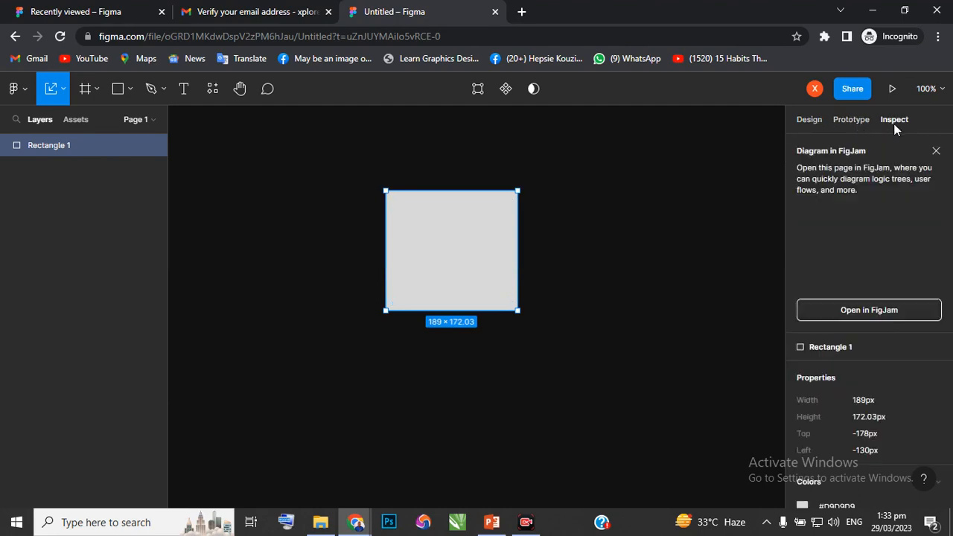
pyautogui.click(846, 120)
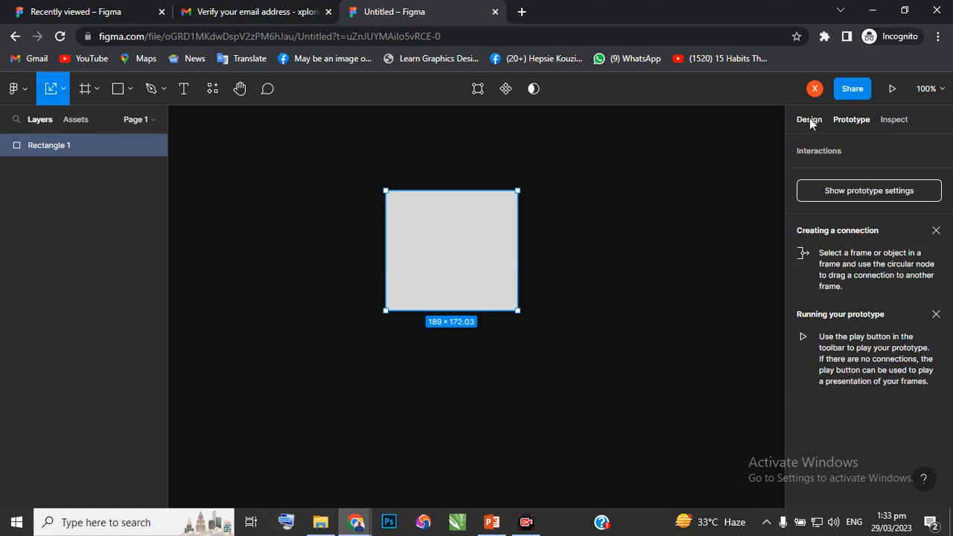
pyautogui.click(809, 120)
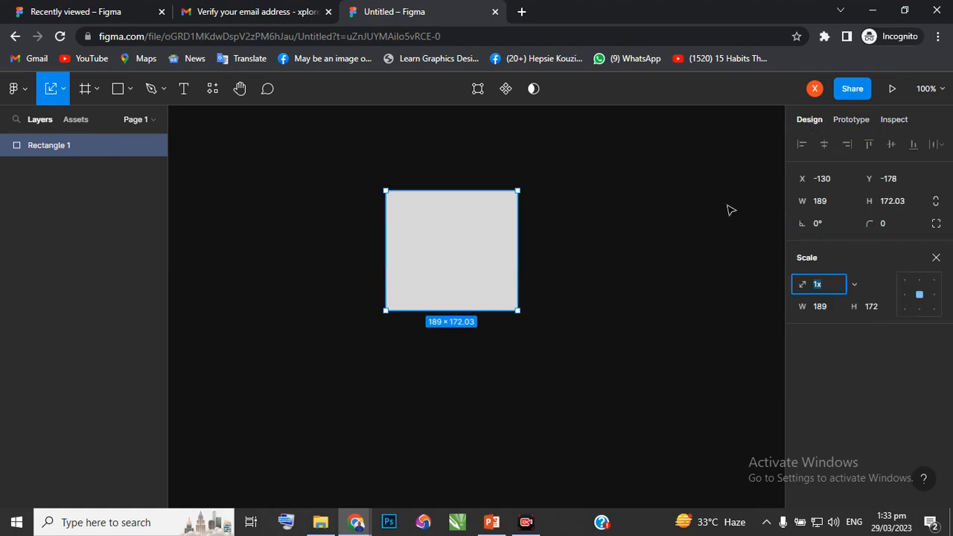
# Move the rectangle slightly to about X -127, Y -178.
pyautogui.click(454, 257)
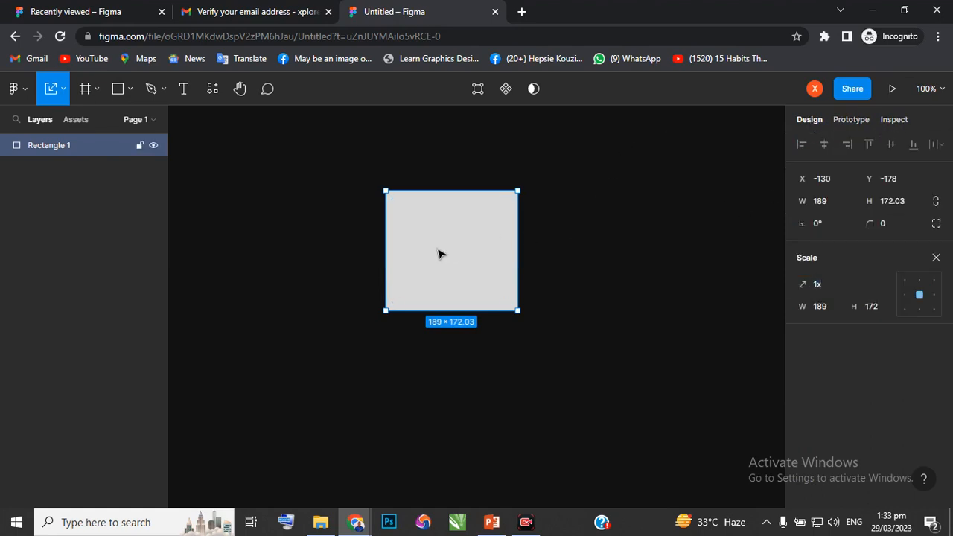
pyautogui.moveTo(439, 255); pyautogui.dragTo(444, 242)
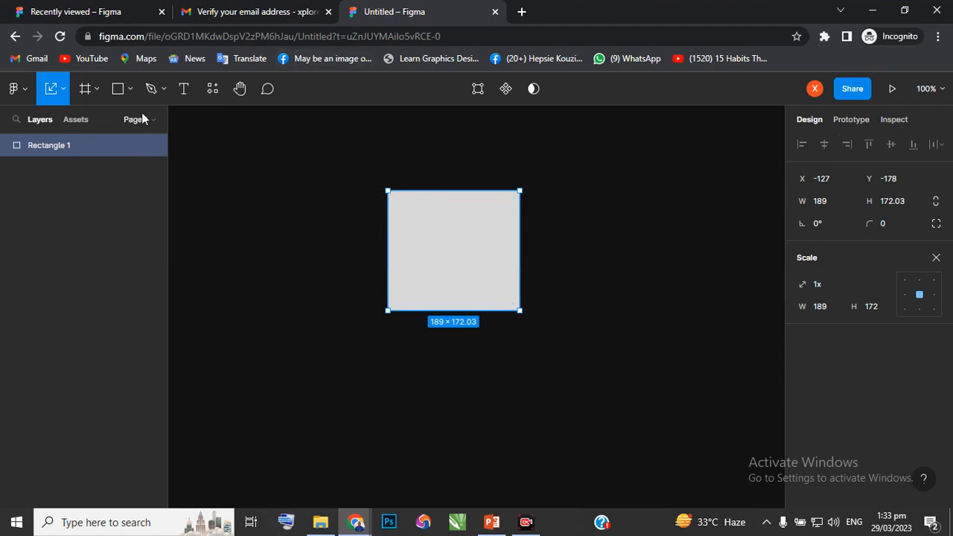
# Browse the phone frame presets and add an iPhone 13 Pro Max frame to the canvas.
pyautogui.click(87, 90)
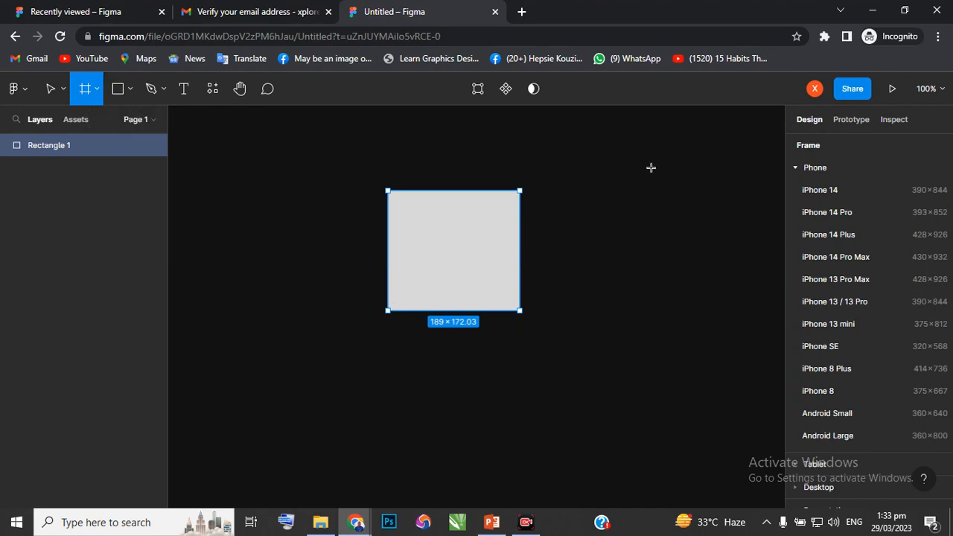
pyautogui.click(795, 167)
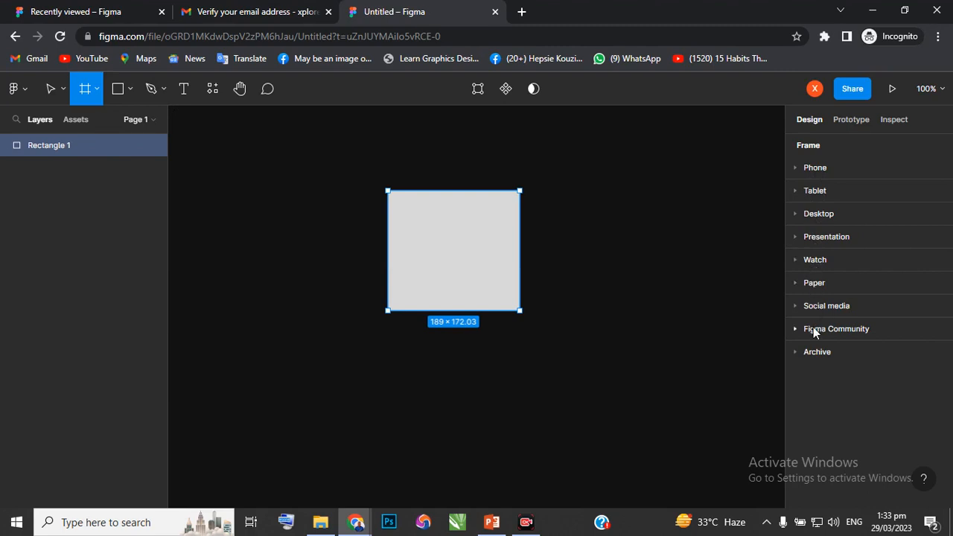
pyautogui.click(794, 167)
pyautogui.scroll(-4, 838, 227)
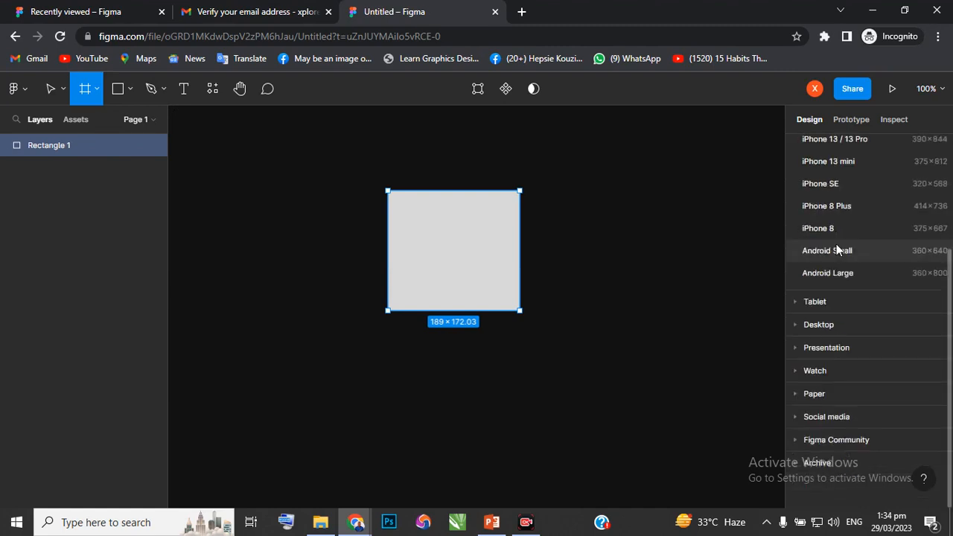
pyautogui.scroll(4, 836, 245)
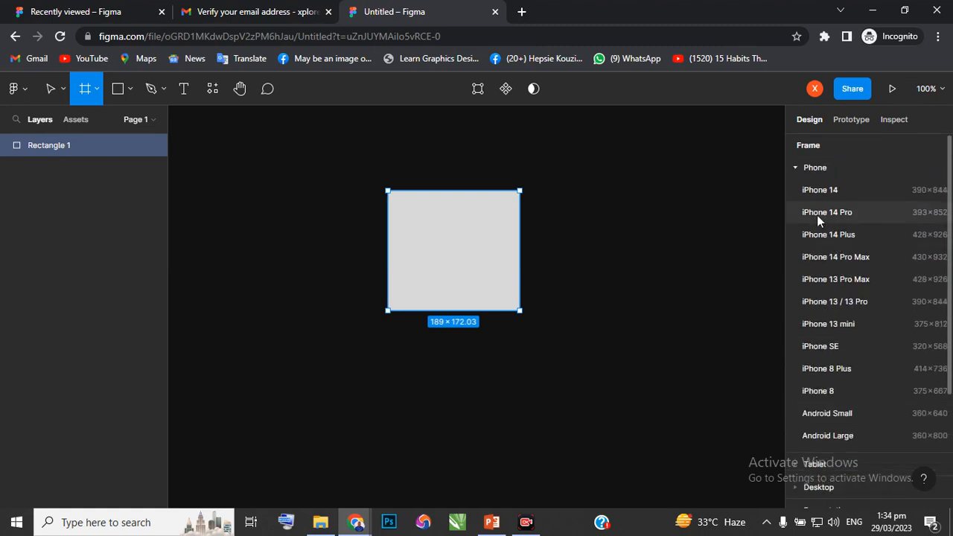
pyautogui.scroll(-4, 825, 223)
pyautogui.scroll(2, 824, 181)
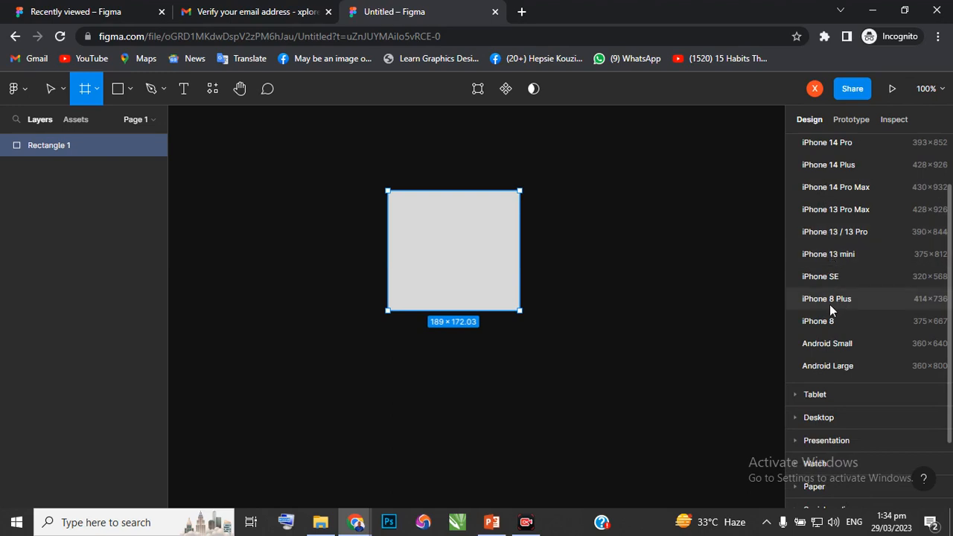
pyautogui.scroll(2, 823, 244)
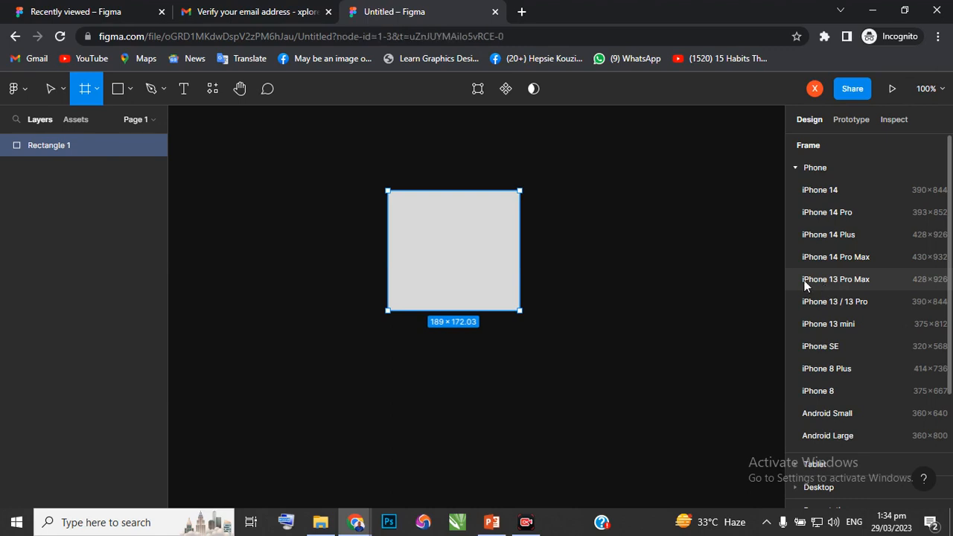
pyautogui.scroll(-1, 425, 264)
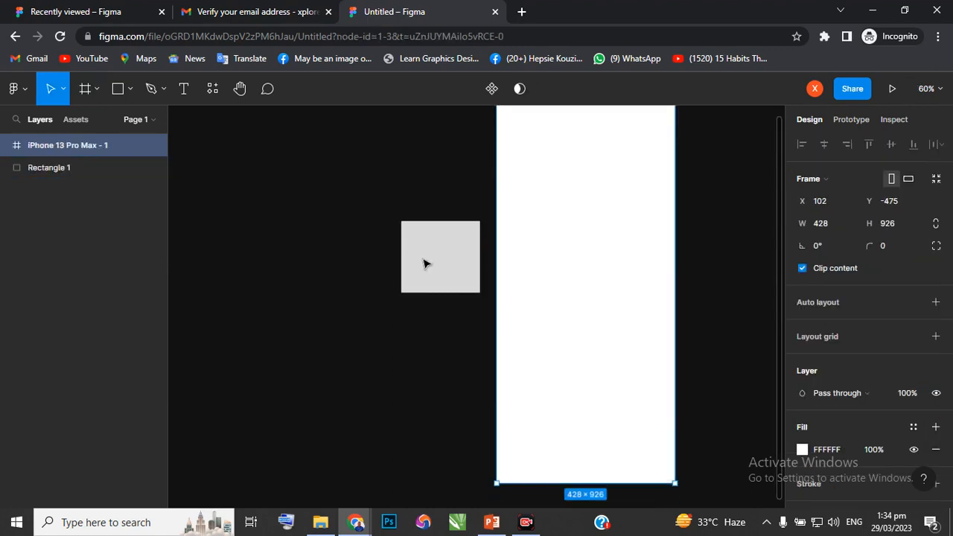
# Move the iPhone 13 Pro Max frame away from the rectangle to about X 470, Y -555 and deselect it.
pyautogui.scroll(-5, 417, 268)
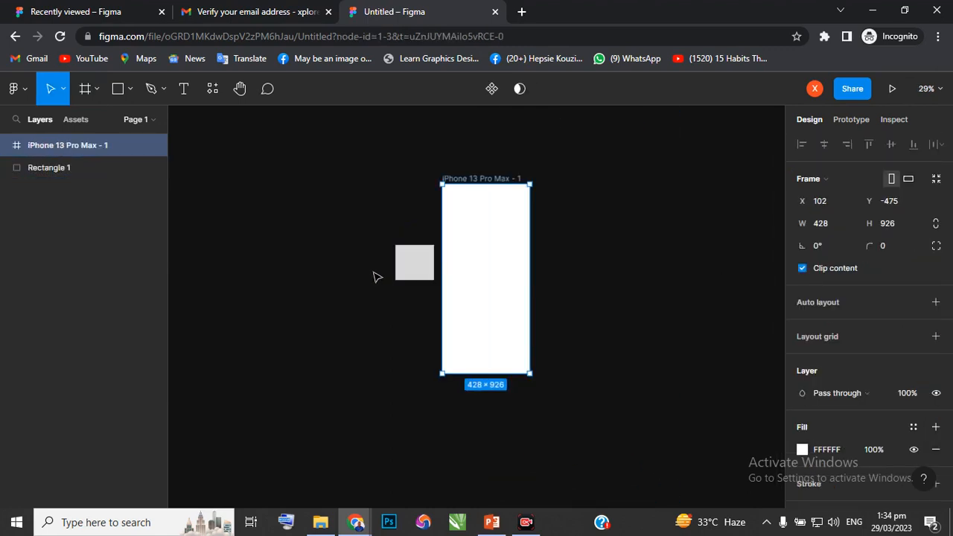
pyautogui.scroll(-1, 418, 270)
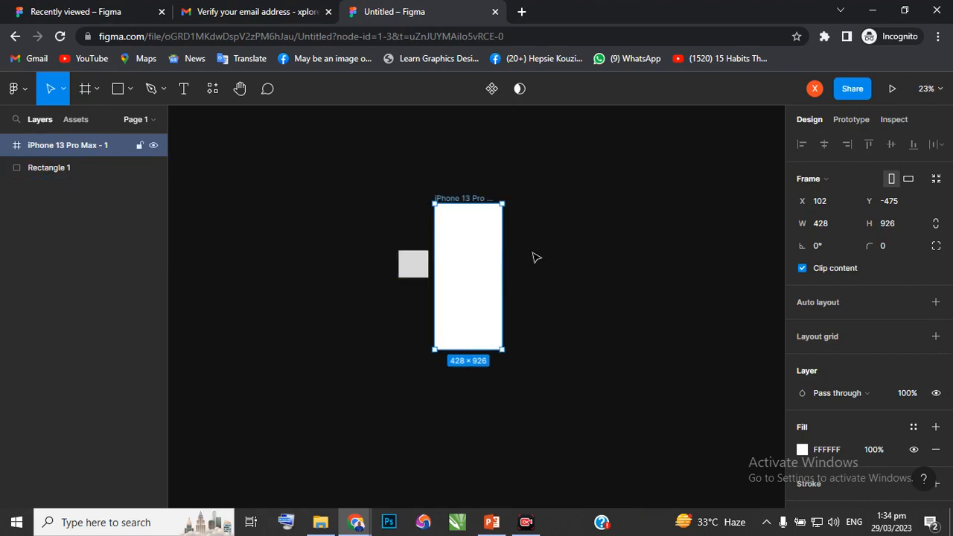
pyautogui.moveTo(470, 262); pyautogui.dragTo(513, 228)
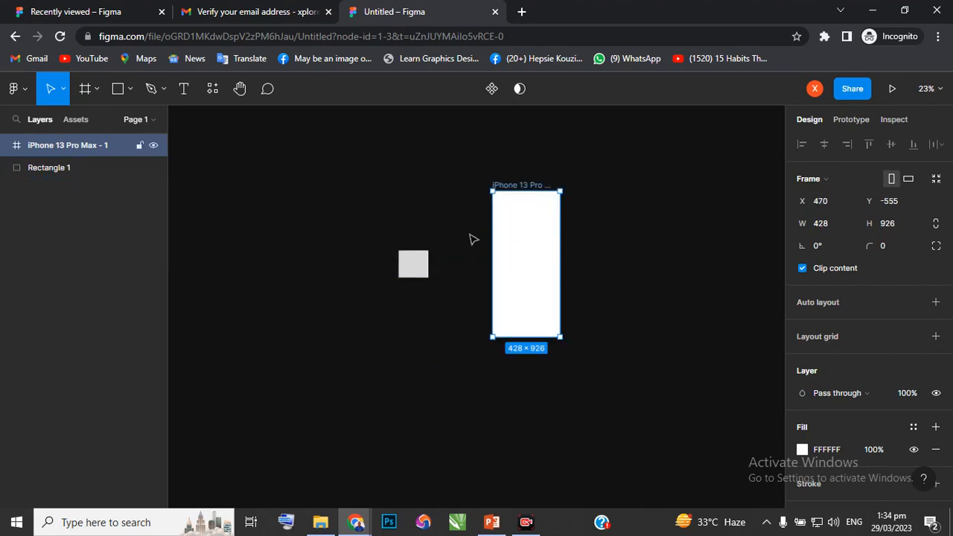
pyautogui.click(330, 204)
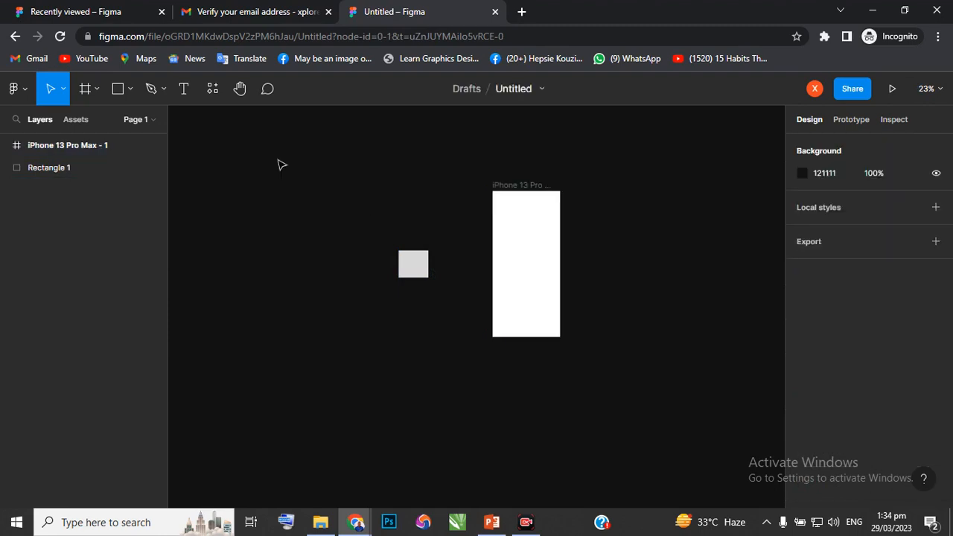
# Add a MacBook Pro 16" frame from the desktop presets beside the iPhone frame, at about X 1022, Y -650.
pyautogui.click(96, 90)
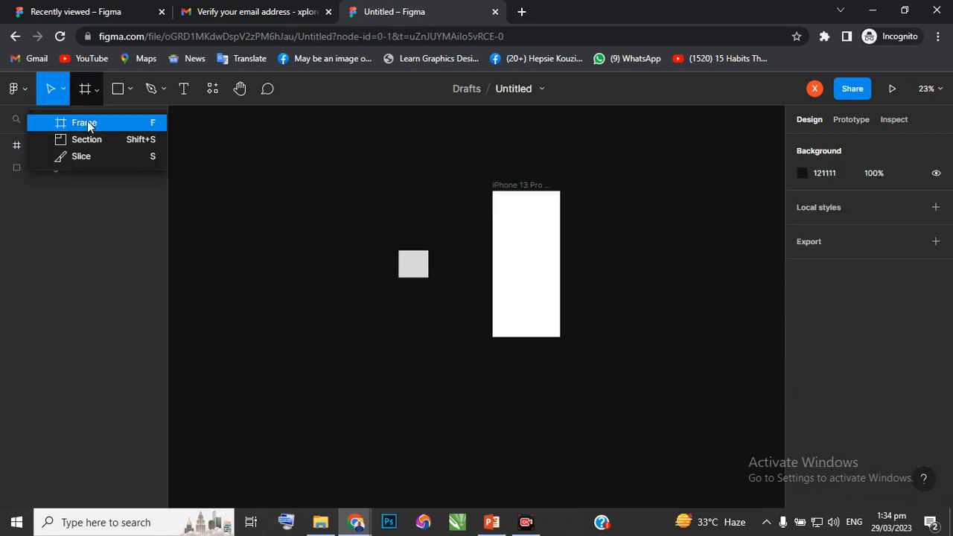
pyautogui.click(78, 121)
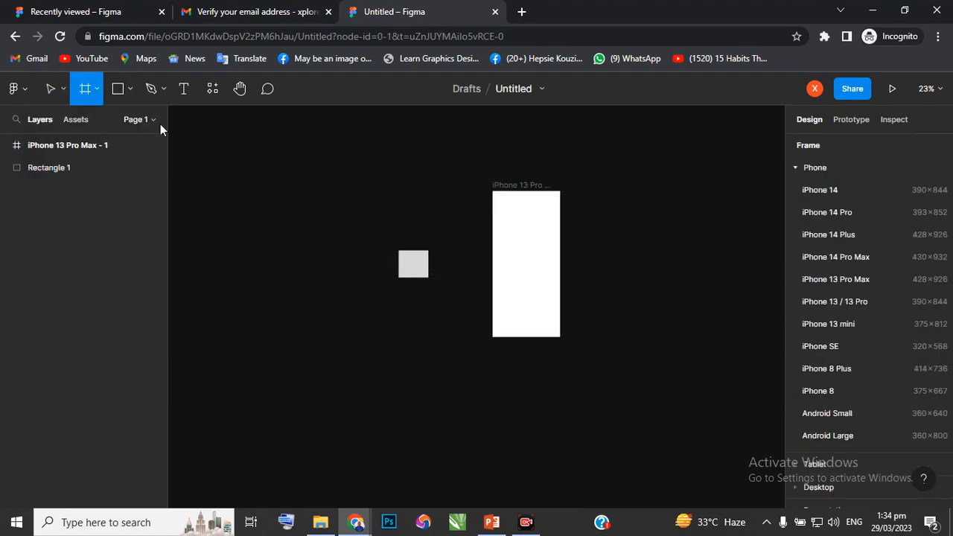
pyautogui.click(796, 167)
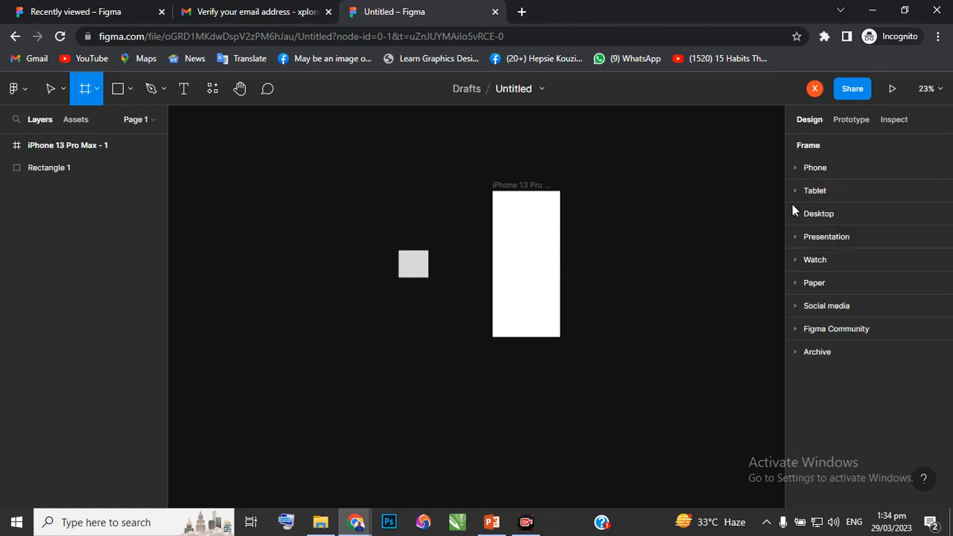
pyautogui.click(796, 215)
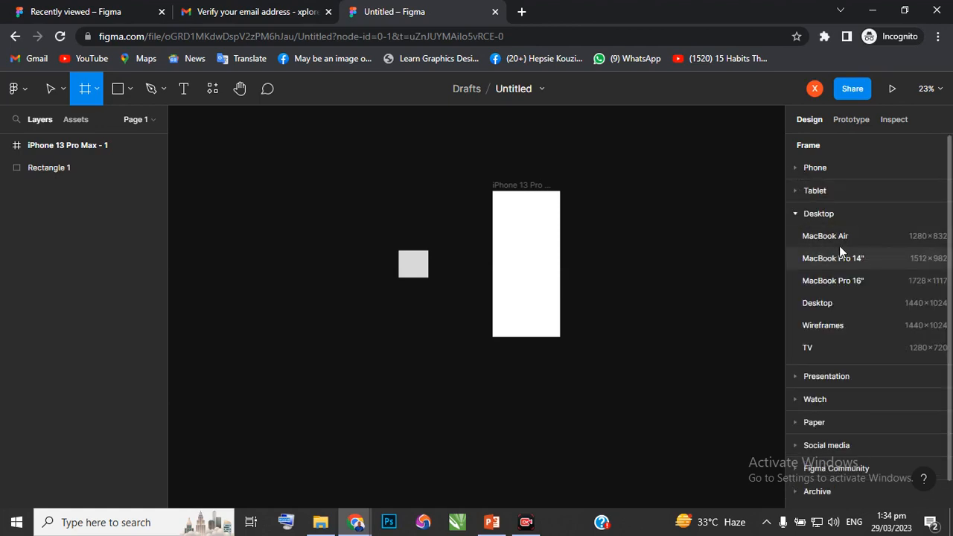
pyautogui.click(830, 283)
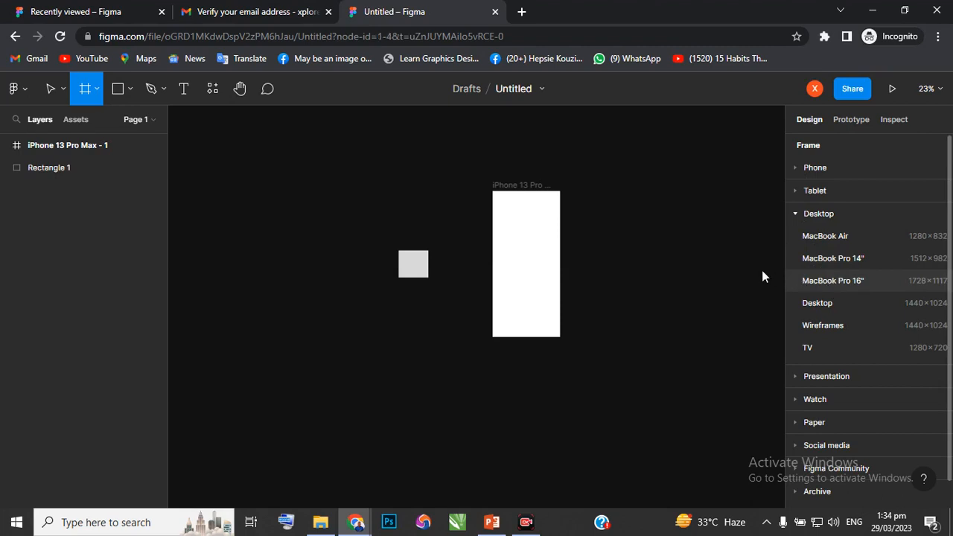
pyautogui.moveTo(584, 250); pyautogui.dragTo(606, 245)
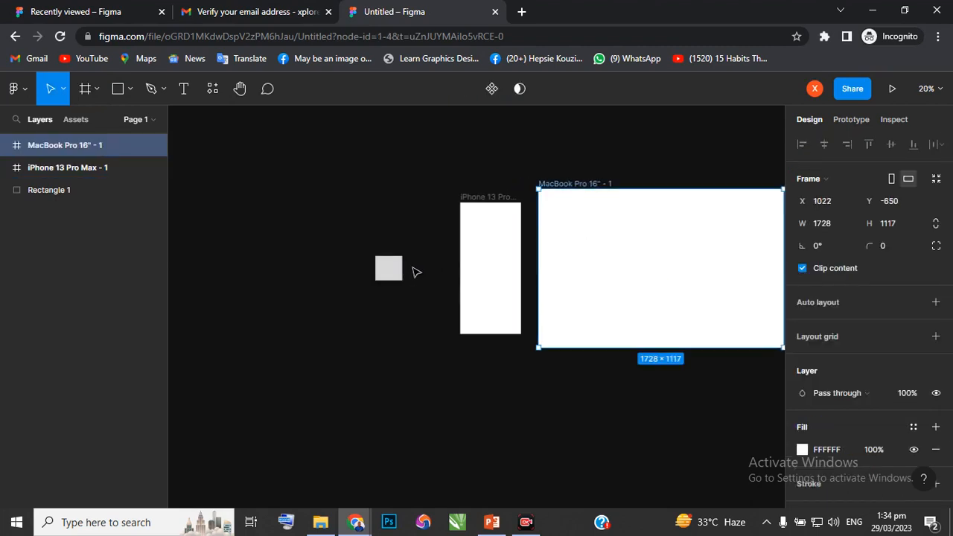
# Add an iPad Pro 11" frame from the tablet presets beside the MacBook frame, at about X 2829, Y -689.
pyautogui.hscroll(3, 416, 272)
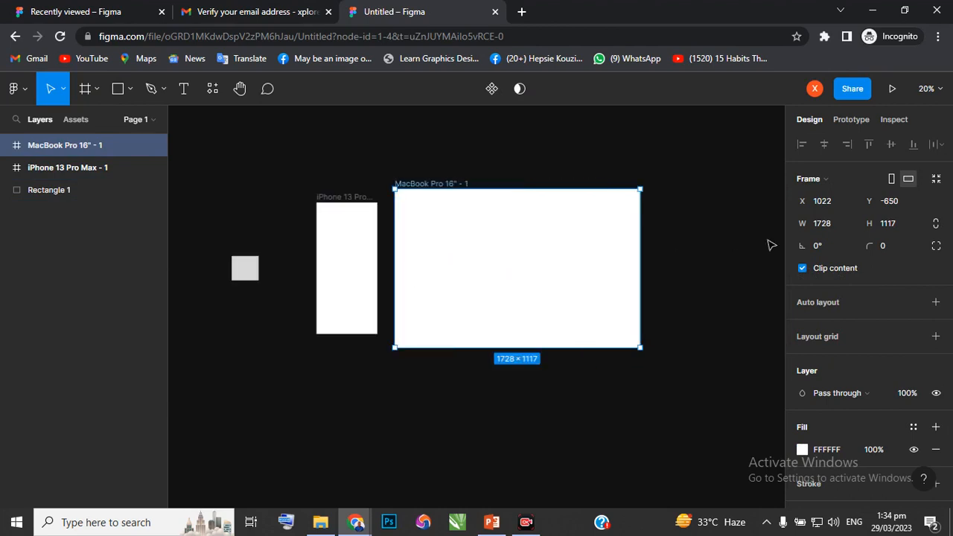
pyautogui.click(89, 90)
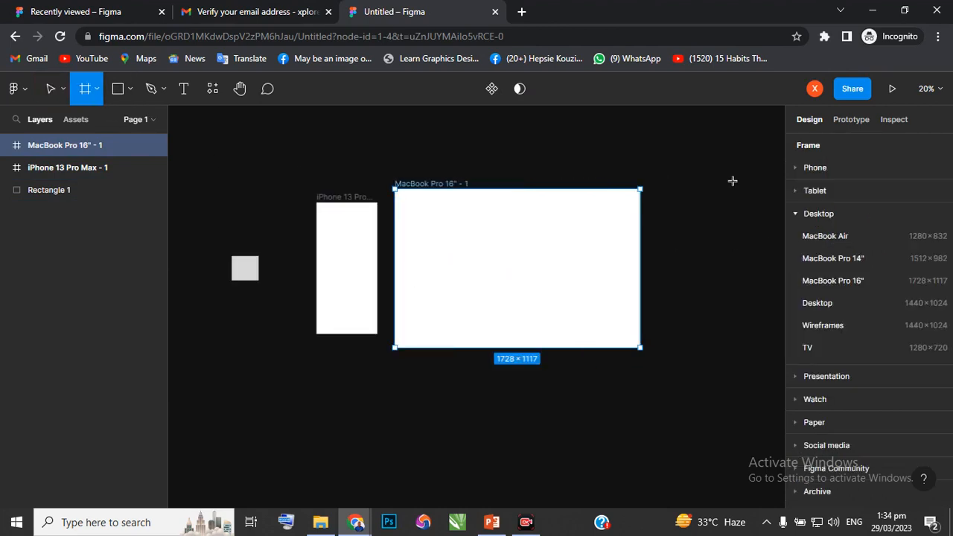
pyautogui.click(794, 192)
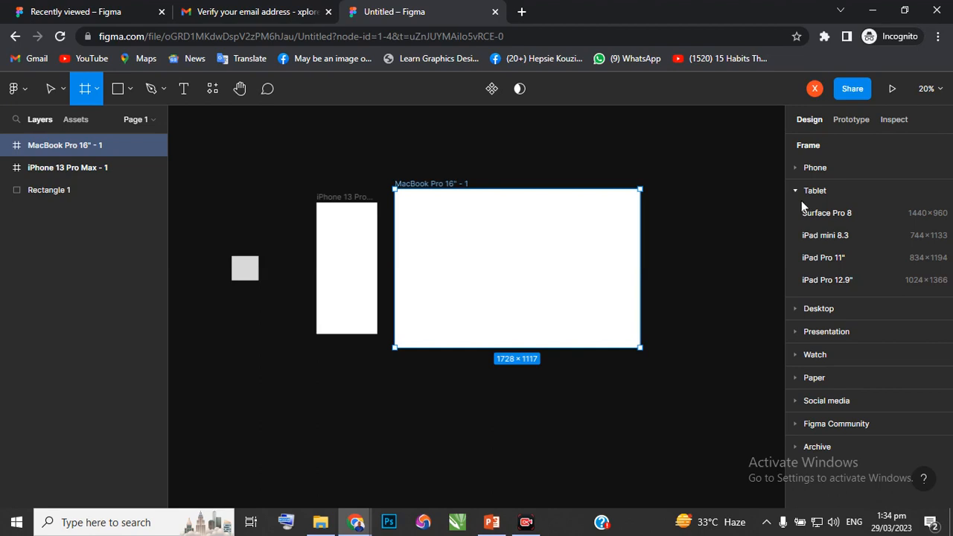
pyautogui.click(821, 257)
pyautogui.moveTo(676, 273); pyautogui.dragTo(683, 238)
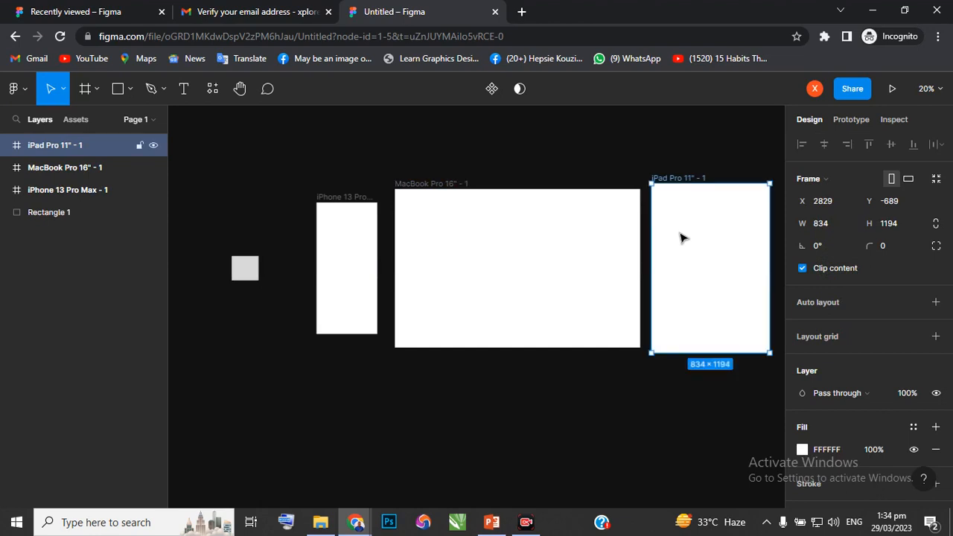
# Examine the rectangle and the three device frames on the canvas at different zoom levels.
pyautogui.hscroll(3, 674, 240)
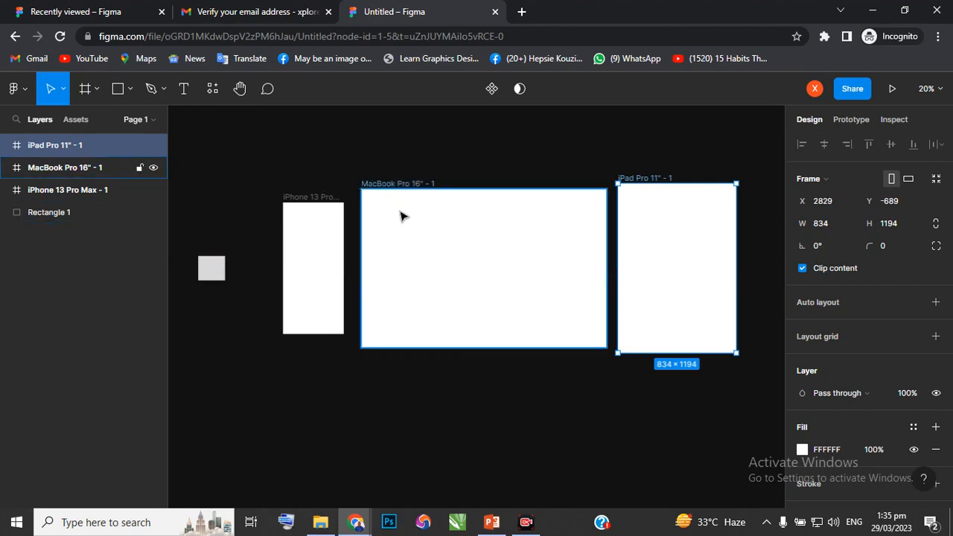
pyautogui.scroll(-10, 400, 216)
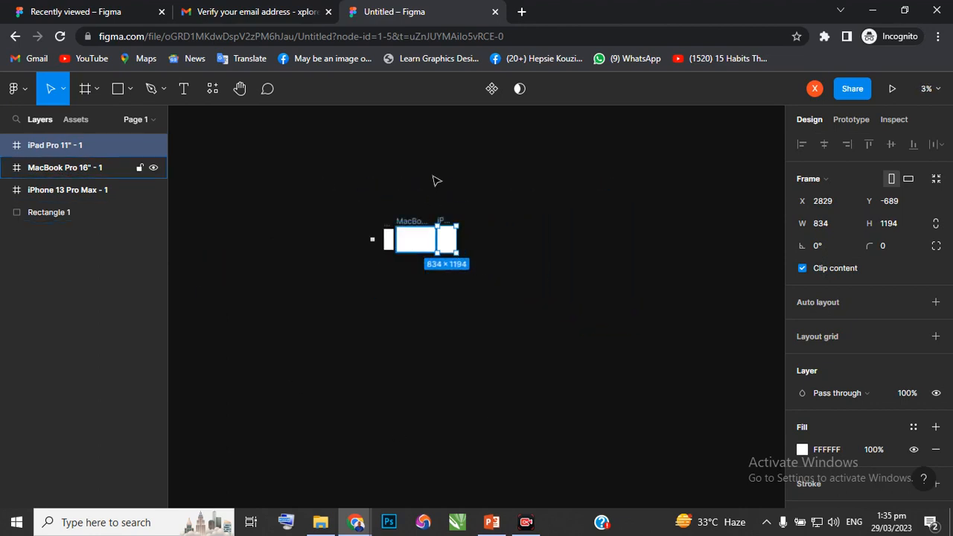
pyautogui.scroll(5, 434, 177)
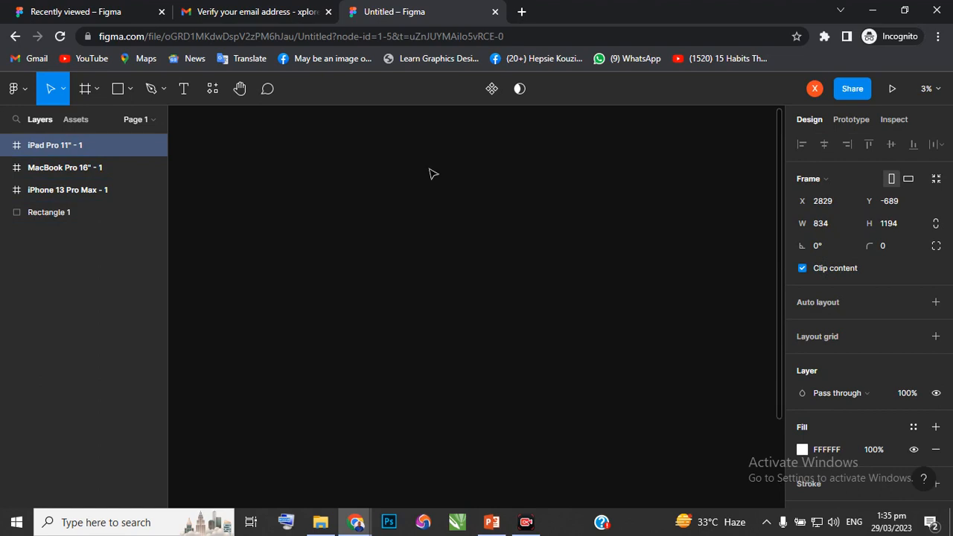
pyautogui.scroll(-5, 432, 186)
pyautogui.scroll(2, 432, 191)
pyautogui.scroll(-2, 428, 223)
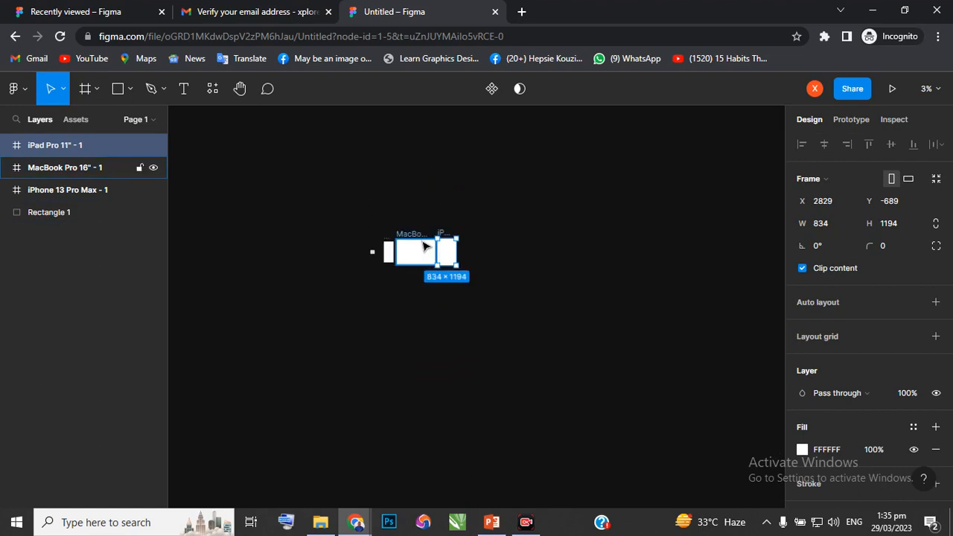
pyautogui.scroll(10, 423, 246)
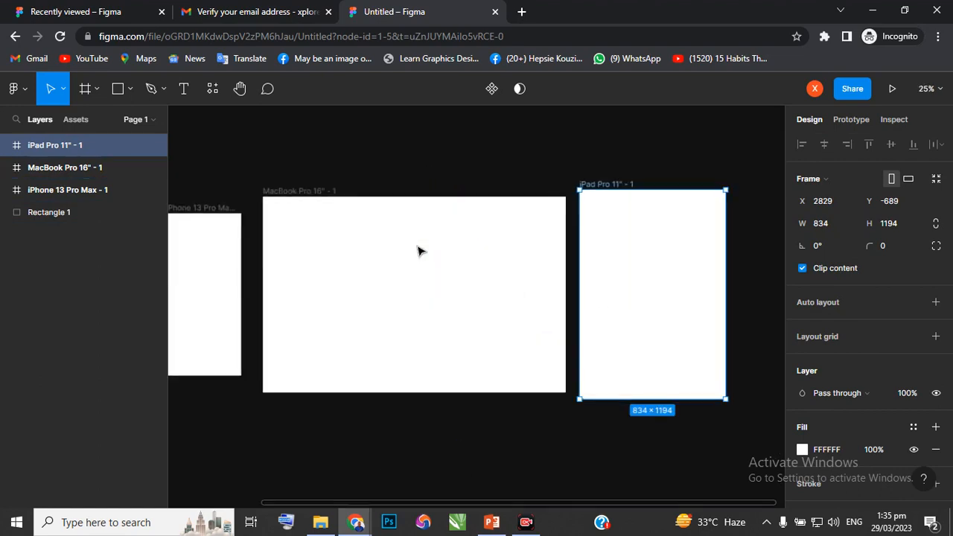
pyautogui.scroll(-4, 421, 253)
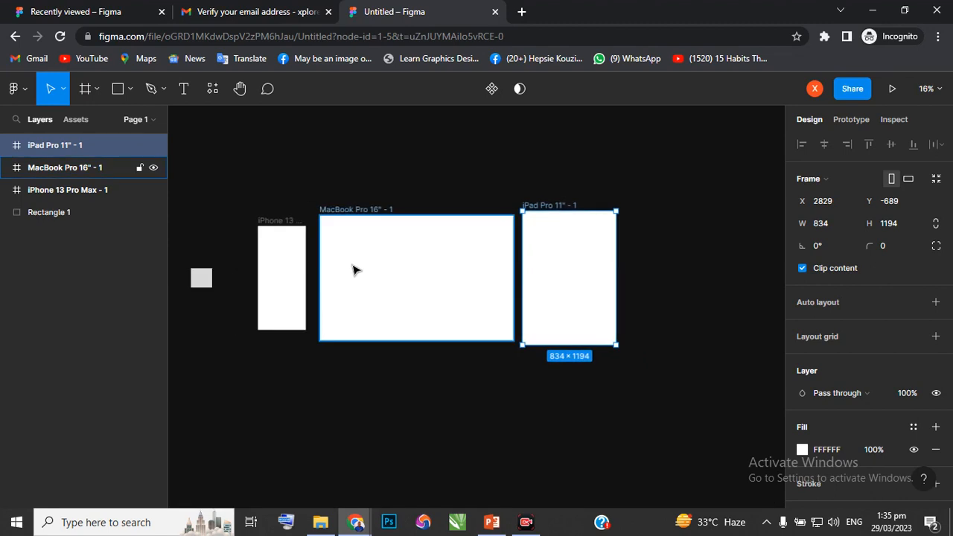
# Add an Instagram post frame from the social media presets beside the iPad frame, at about X 3742, Y -650.
pyautogui.click(206, 280)
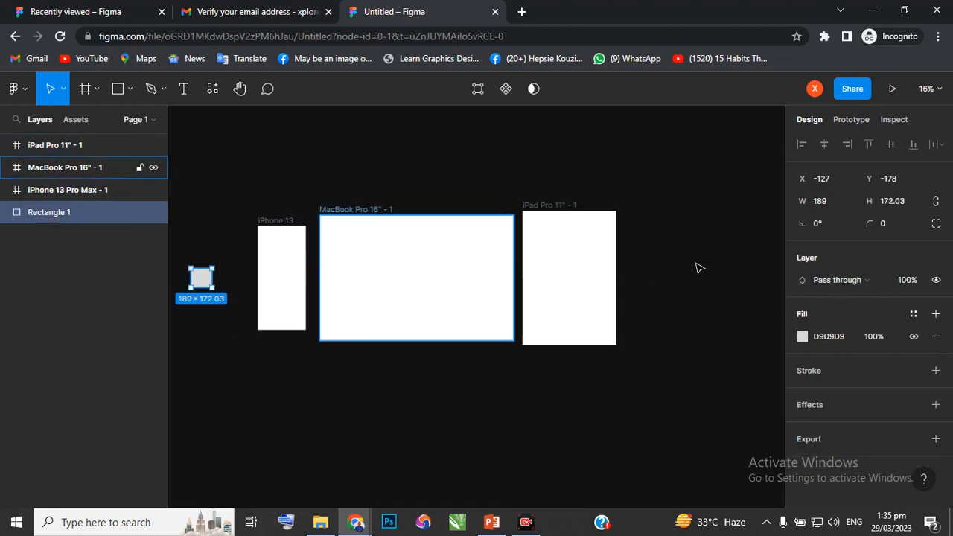
pyautogui.click(85, 88)
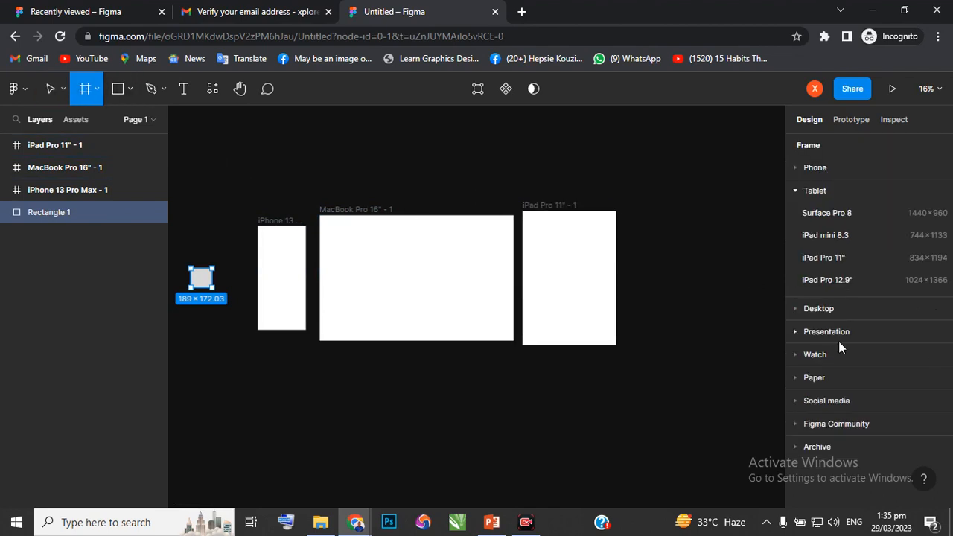
pyautogui.click(795, 191)
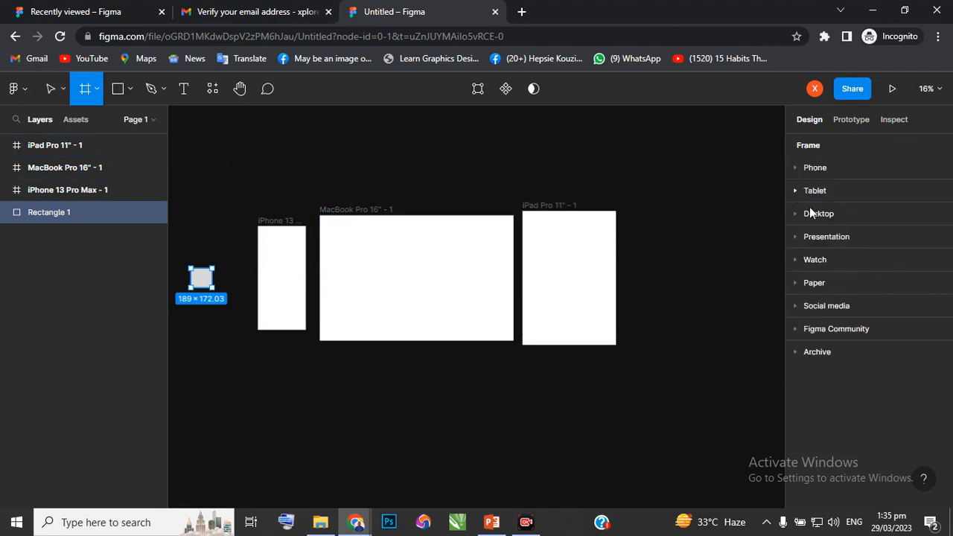
pyautogui.click(796, 307)
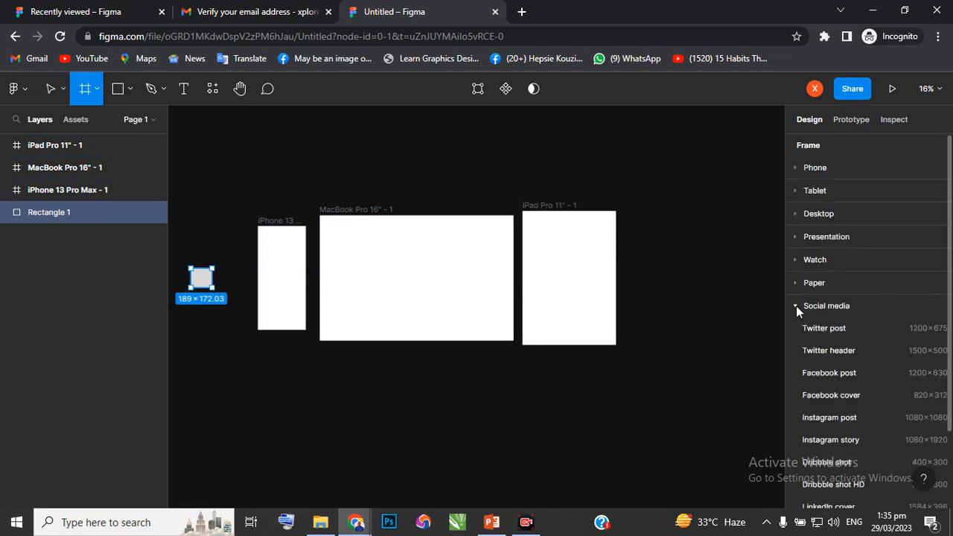
pyautogui.click(813, 415)
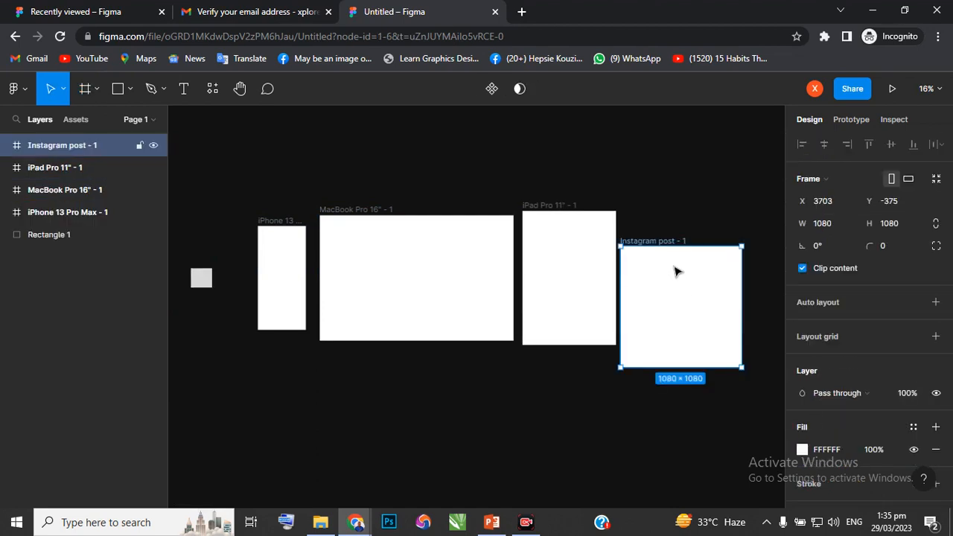
pyautogui.moveTo(674, 270)
pyautogui.mouseDown()
pyautogui.moveTo(680, 251)
pyautogui.moveTo(690, 271)
pyautogui.mouseUp()
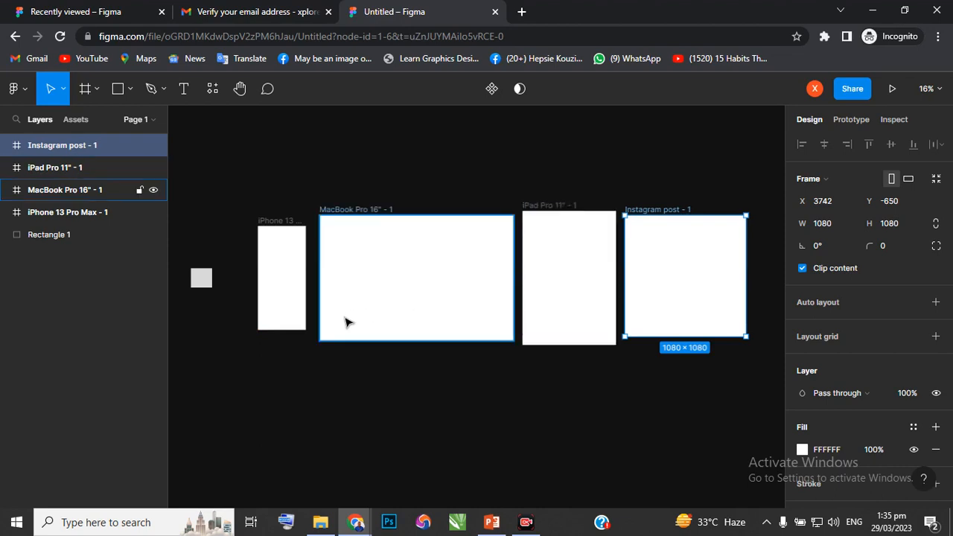
# Delete the small grey rectangle beside the iPhone 13 Pro Max frame.
pyautogui.hscroll(1, 353, 321)
pyautogui.hscroll(-1, 324, 304)
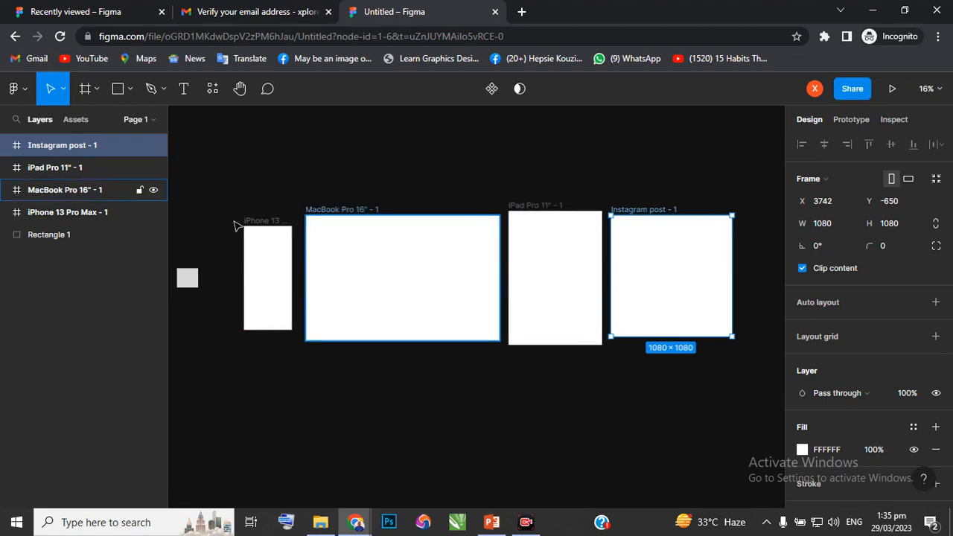
pyautogui.click(192, 280)
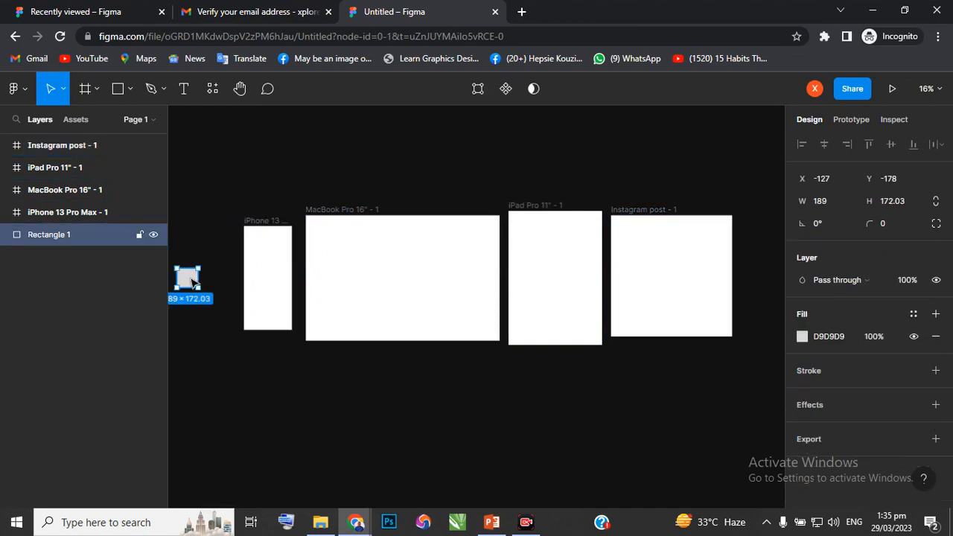
pyautogui.press('Delete')
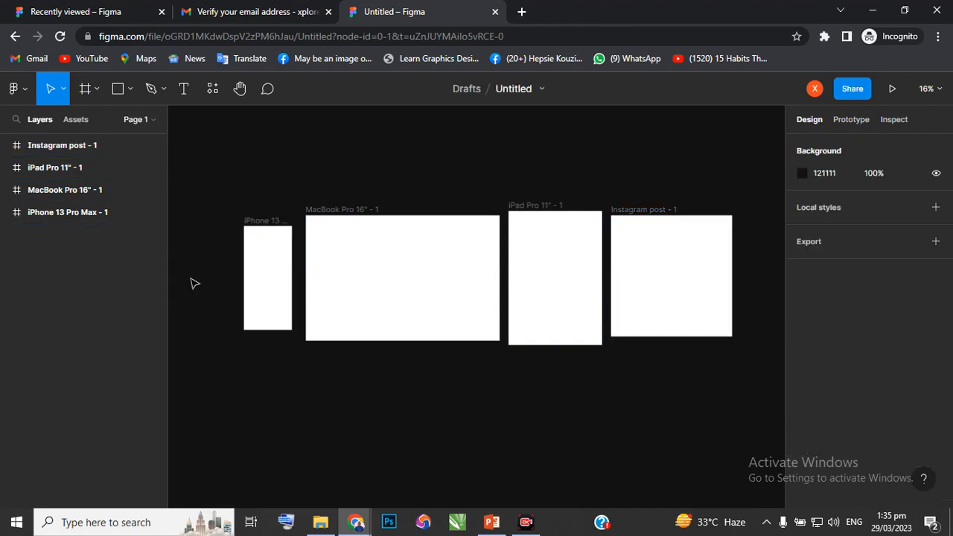
# Draw a rectangle about 734 × 622 below the iPhone 13 Pro Max frame.
pyautogui.click(96, 90)
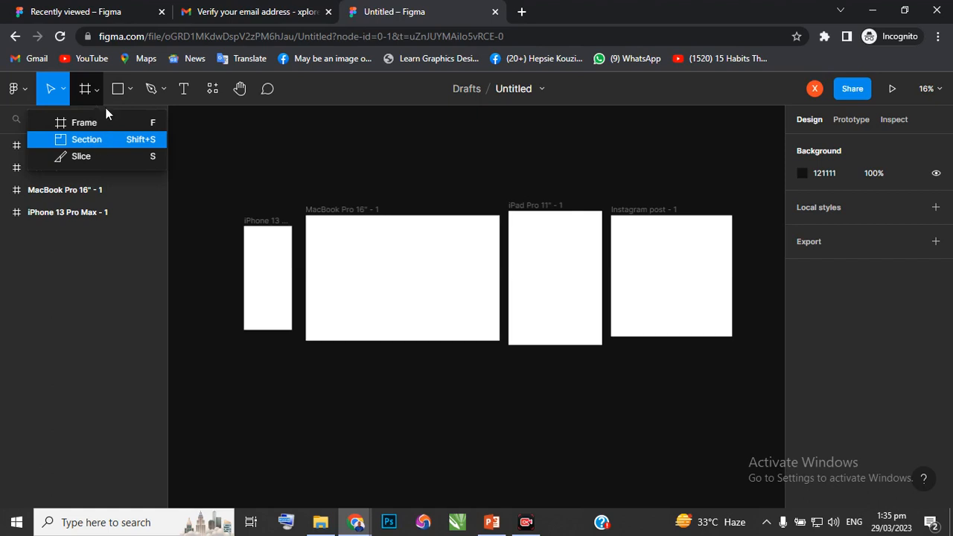
pyautogui.click(129, 90)
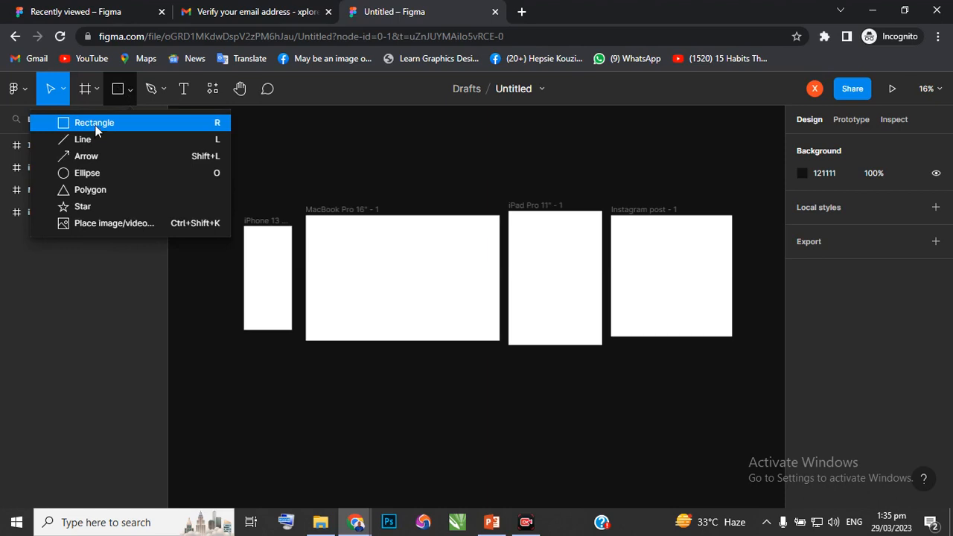
pyautogui.moveTo(233, 377)
pyautogui.mouseDown()
pyautogui.moveTo(298, 412)
pyautogui.moveTo(317, 429)
pyautogui.moveTo(315, 447)
pyautogui.mouseUp()
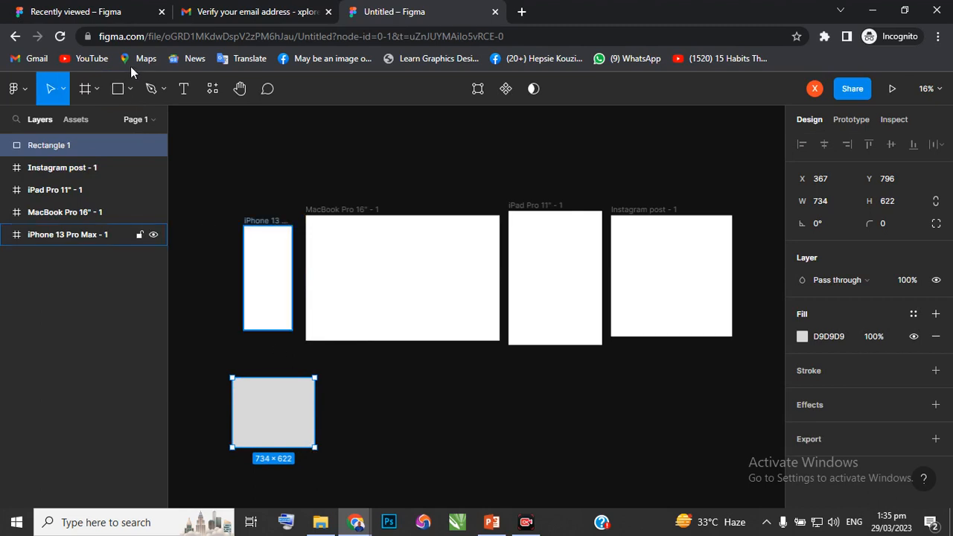
# Draw a circle about 653 × 653 with the Ellipse tool, beside the rectangle and below the MacBook frame.
pyautogui.click(128, 90)
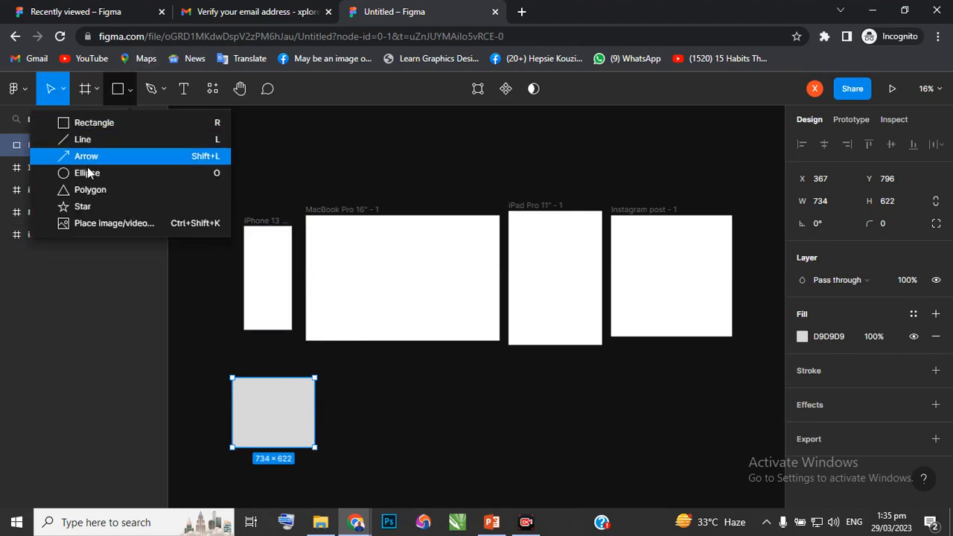
pyautogui.press('o')
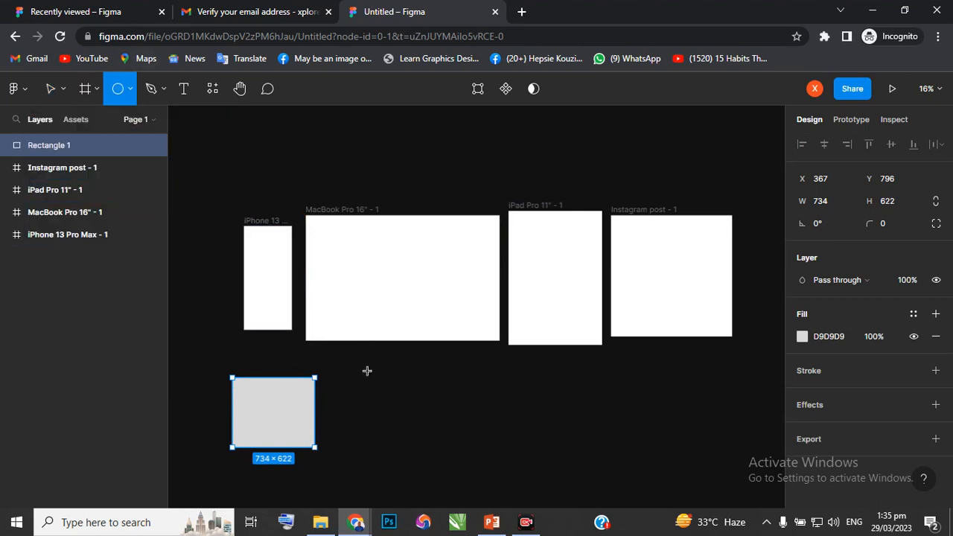
pyautogui.moveTo(367, 371)
pyautogui.mouseDown()
pyautogui.moveTo(412, 428)
pyautogui.moveTo(485, 424)
pyautogui.mouseUp()
pyautogui.moveTo(424, 397); pyautogui.dragTo(440, 425)
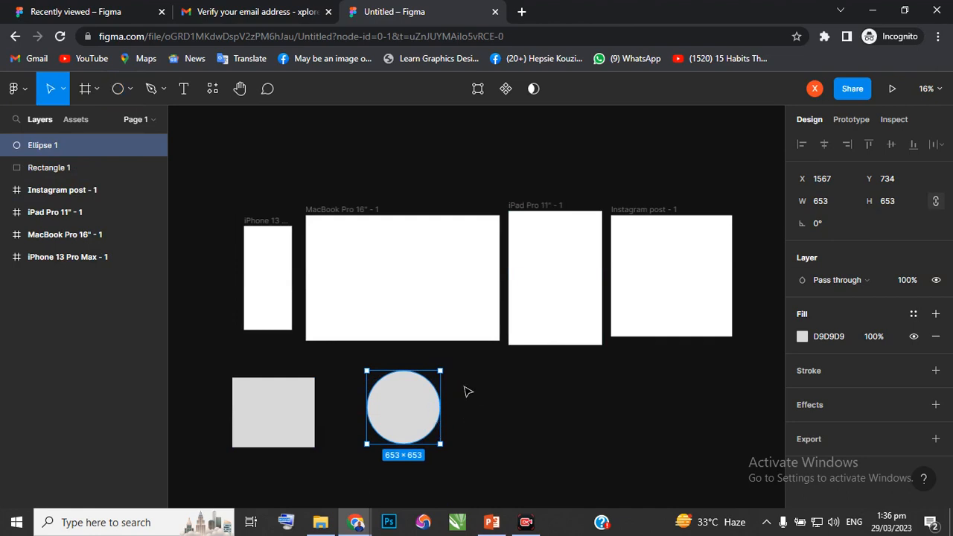
# Draw a horizontal arrow about 939 long beside the circle.
pyautogui.click(132, 90)
pyautogui.click(101, 156)
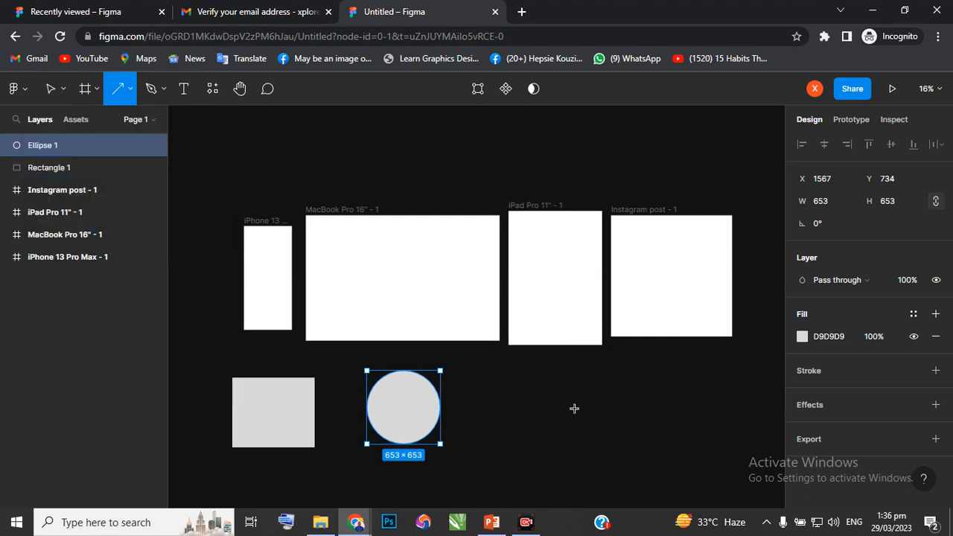
pyautogui.moveTo(475, 407); pyautogui.dragTo(581, 407)
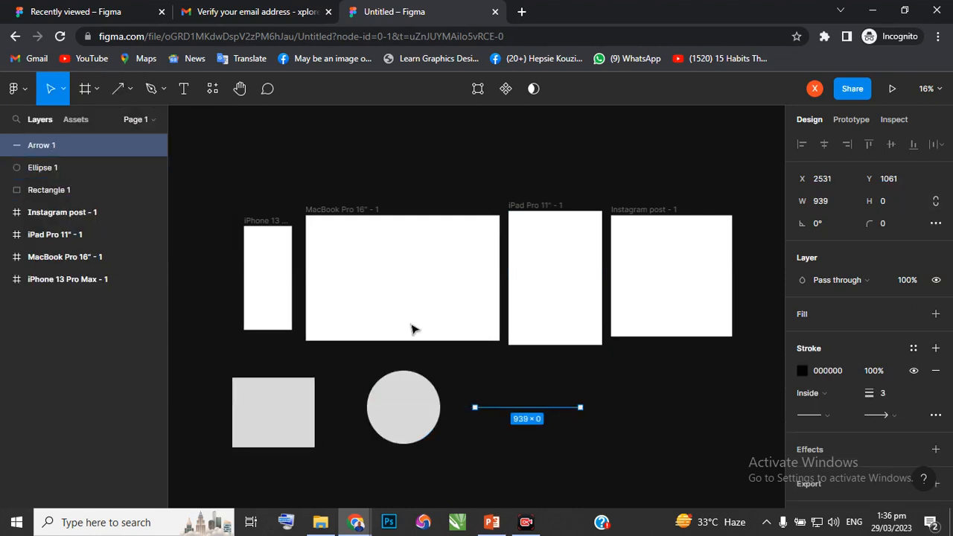
pyautogui.click(540, 390)
pyautogui.click(519, 411)
# Change the fill of the grey rectangle below the iPhone 13 Pro Max frame to red (F20808).
pyautogui.click(285, 420)
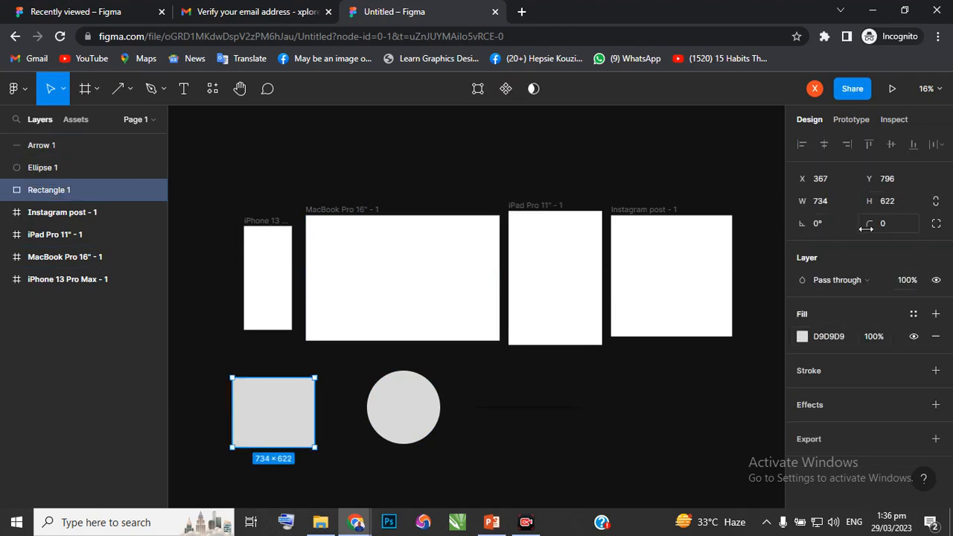
pyautogui.scroll(-4, 283, 409)
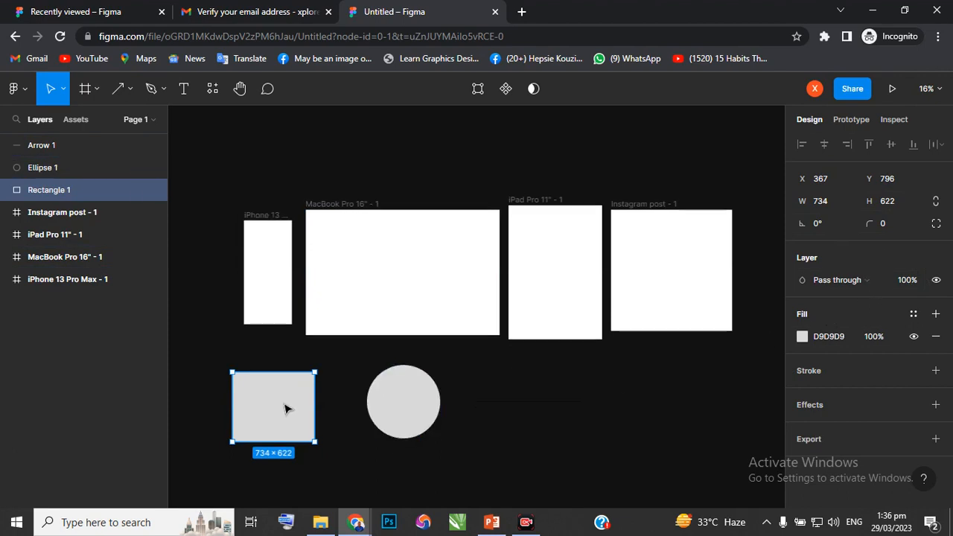
pyautogui.click(802, 336)
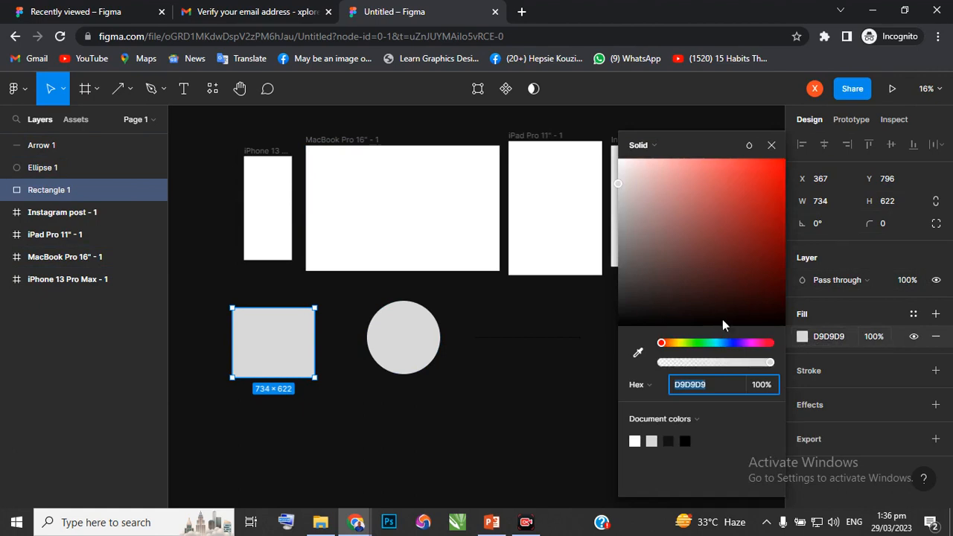
pyautogui.moveTo(737, 170); pyautogui.dragTo(780, 168)
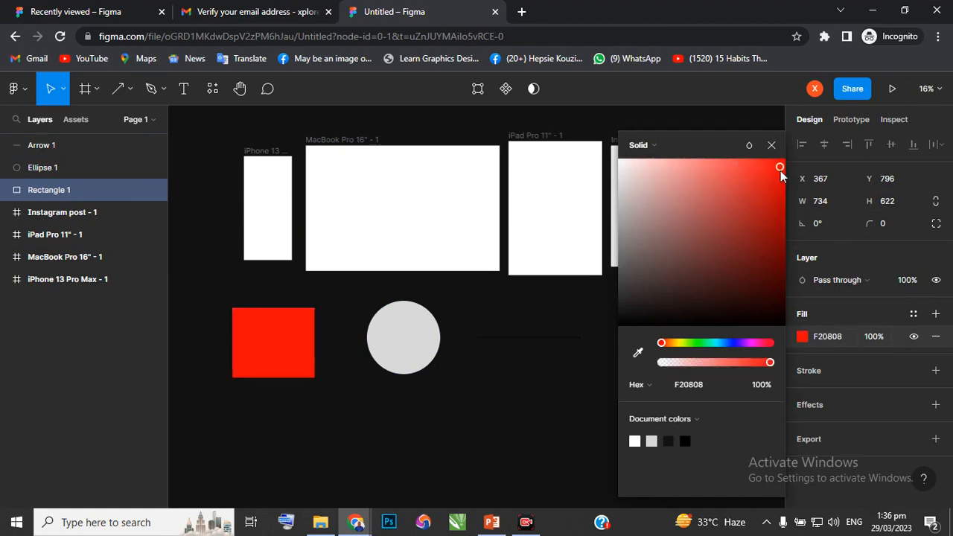
# Nudge the circle to about X 1559, Y 765 and change its fill to pink (DE17A6).
pyautogui.click(405, 342)
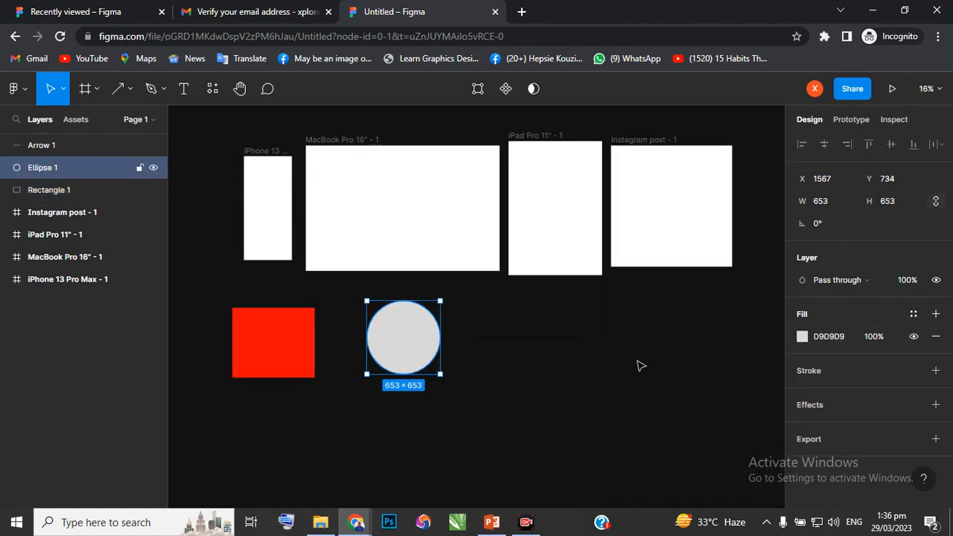
pyautogui.moveTo(391, 363); pyautogui.dragTo(390, 366)
pyautogui.click(803, 338)
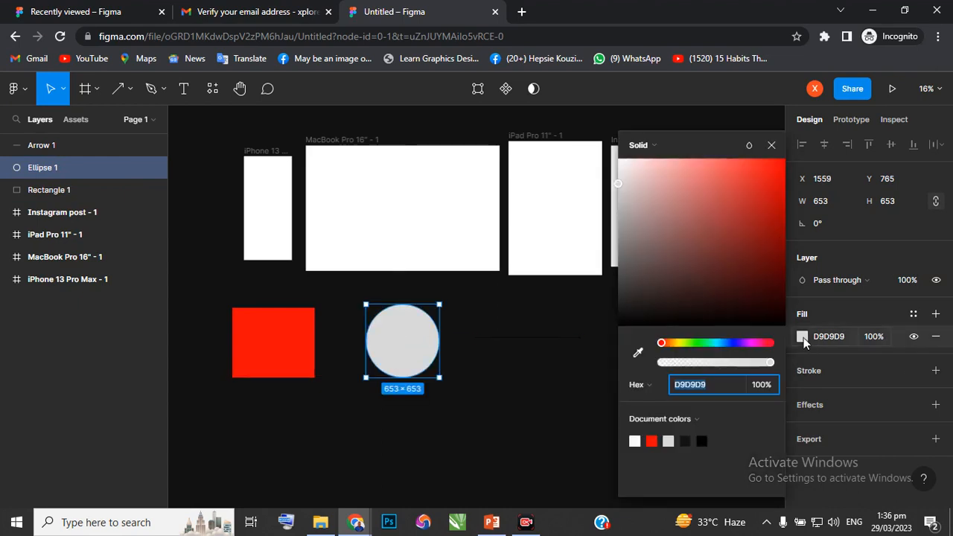
pyautogui.click(732, 343)
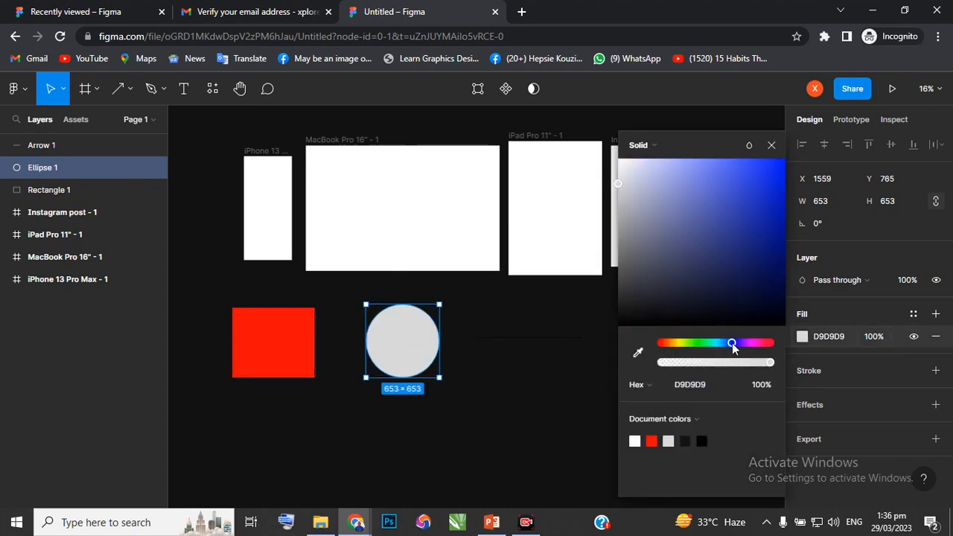
pyautogui.click(768, 181)
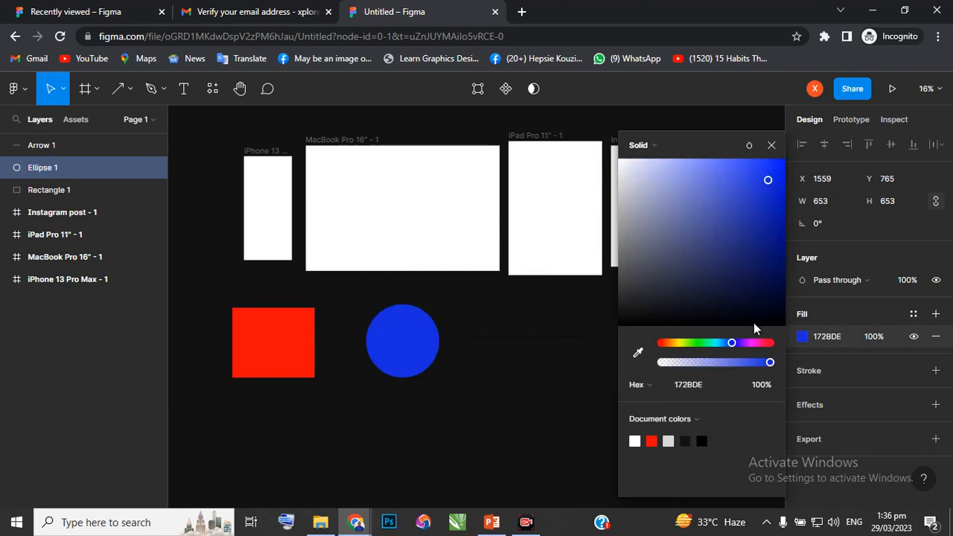
pyautogui.moveTo(736, 342); pyautogui.dragTo(758, 344)
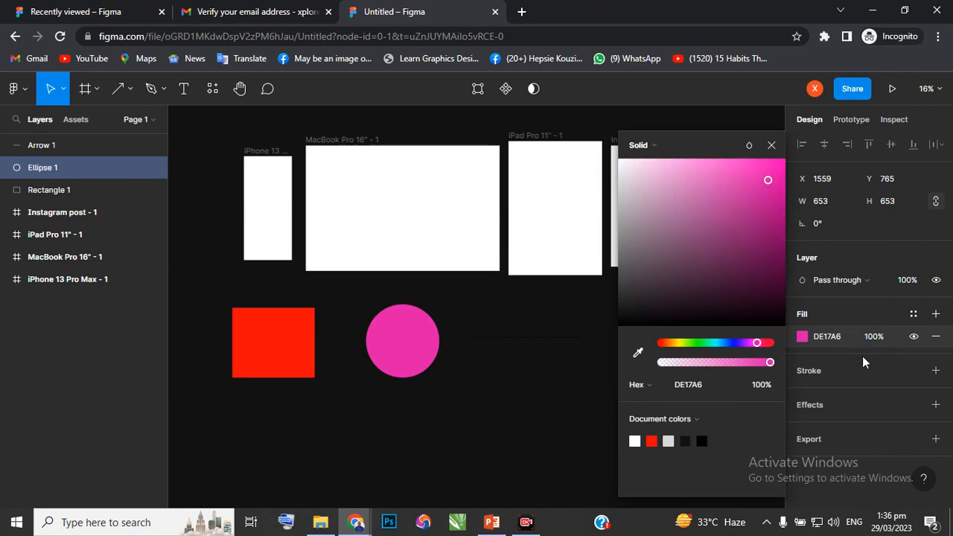
pyautogui.click(562, 339)
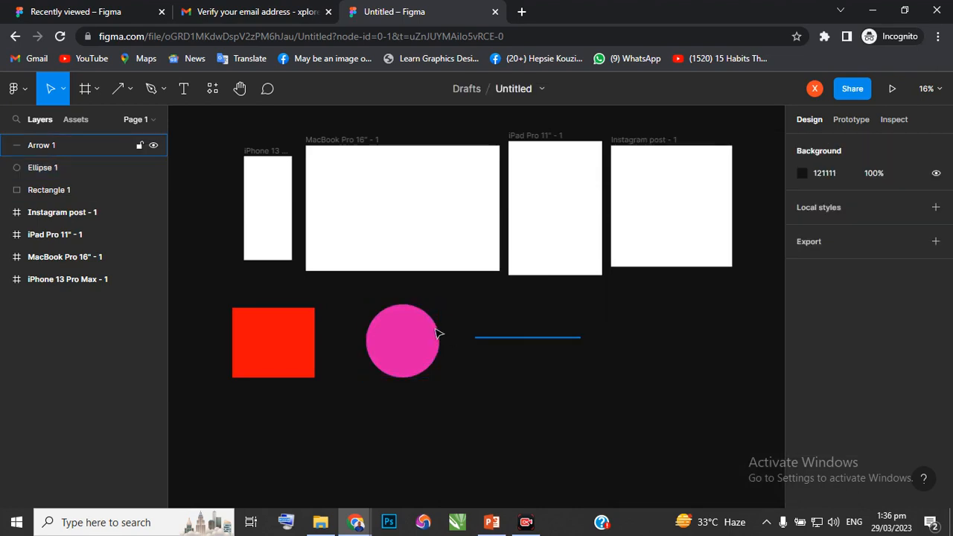
pyautogui.click(412, 336)
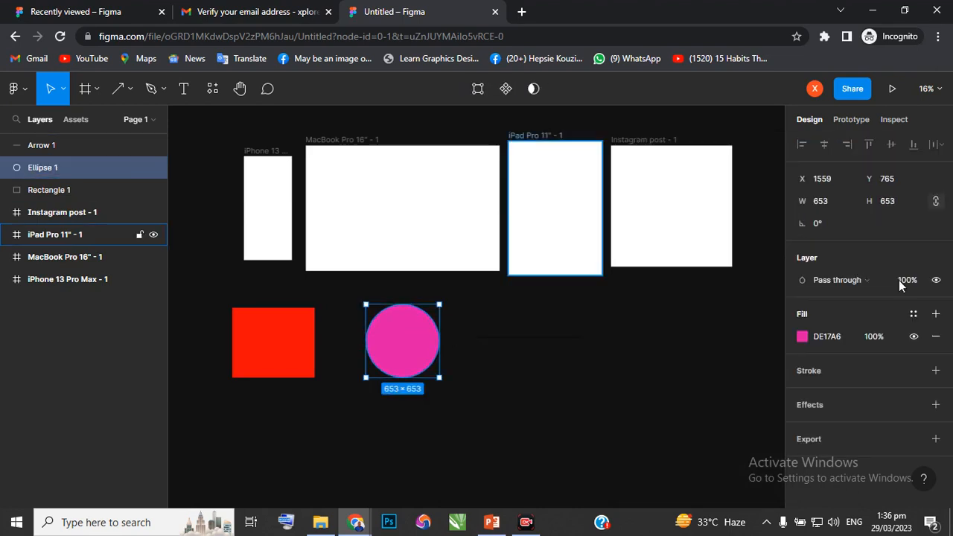
# Set the stroke thickness of the horizontal arrow beside the circle to 7.
pyautogui.click(569, 341)
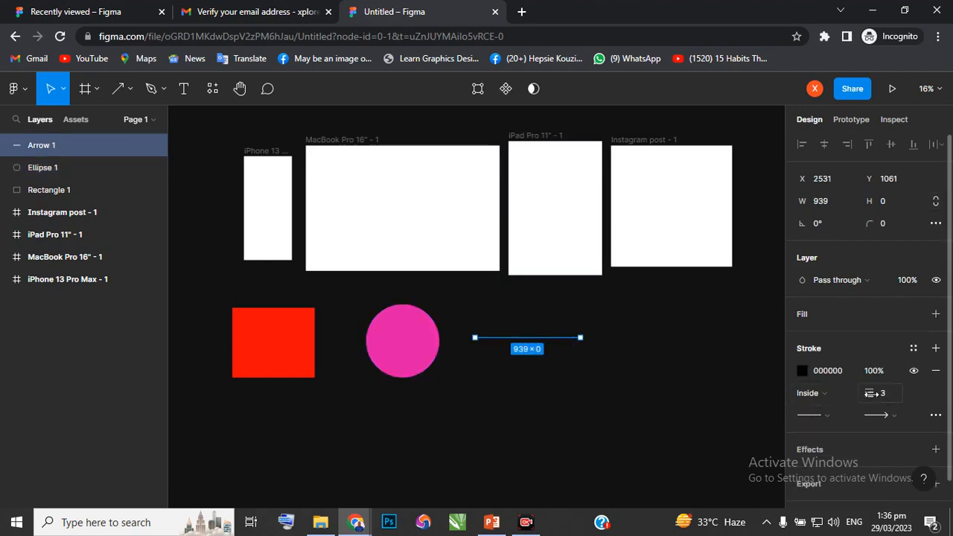
pyautogui.click(886, 402)
pyautogui.write('7')
pyautogui.press('Return')
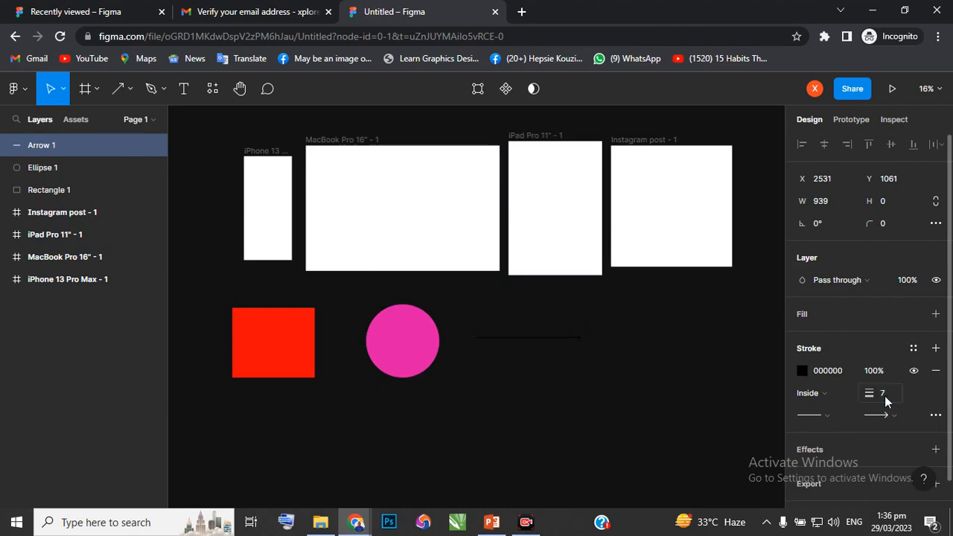
# Recolour the arrow's black stroke to turquoise (2FD7D7) and deselect it.
pyautogui.scroll(3, 526, 354)
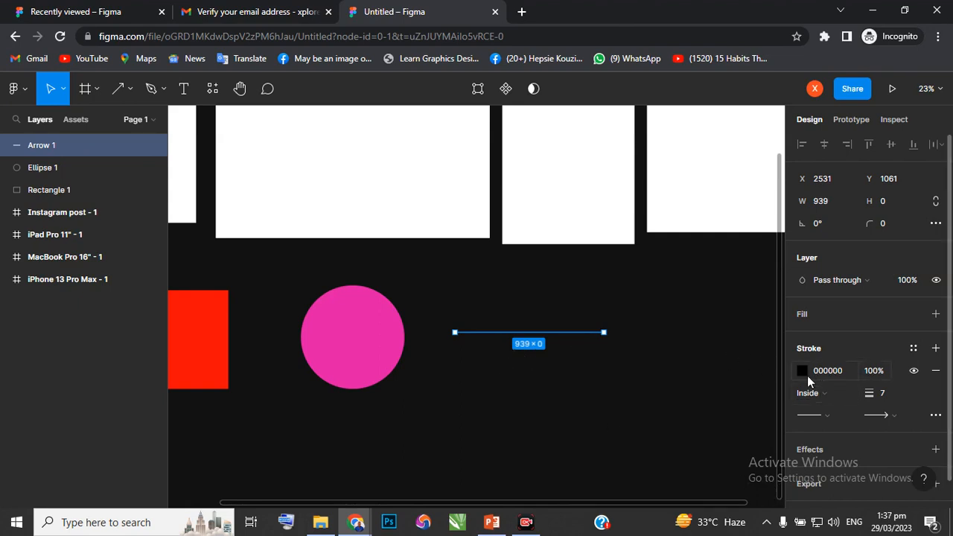
pyautogui.click(804, 370)
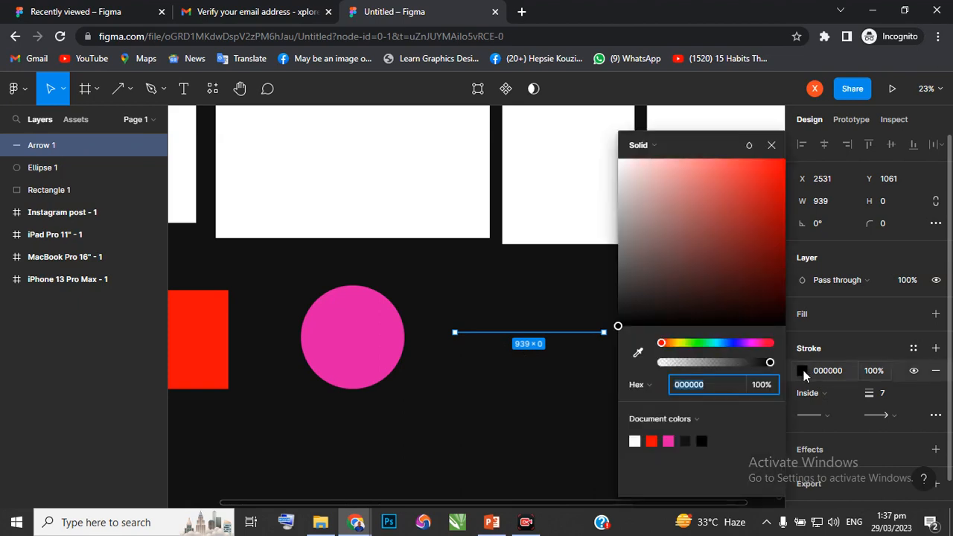
pyautogui.click(716, 342)
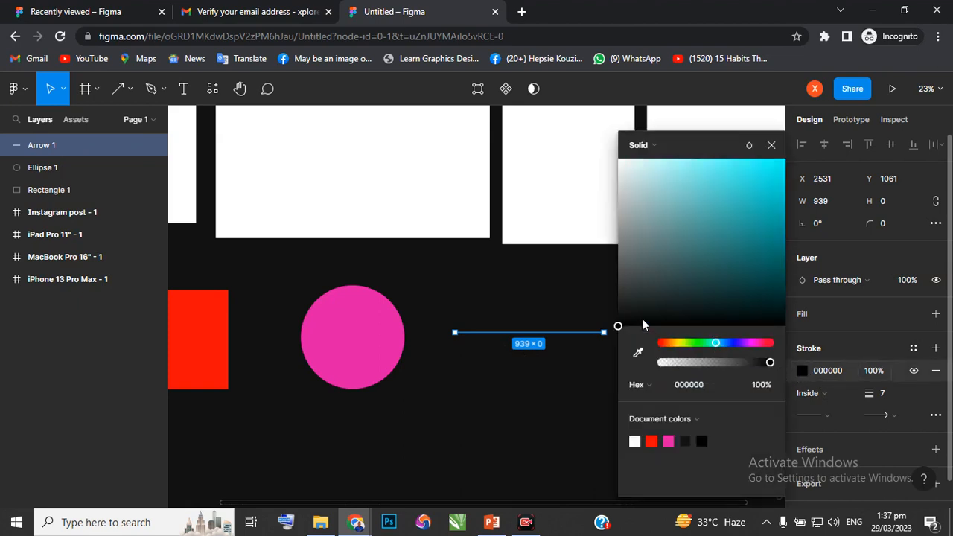
pyautogui.click(749, 190)
pyautogui.click(495, 410)
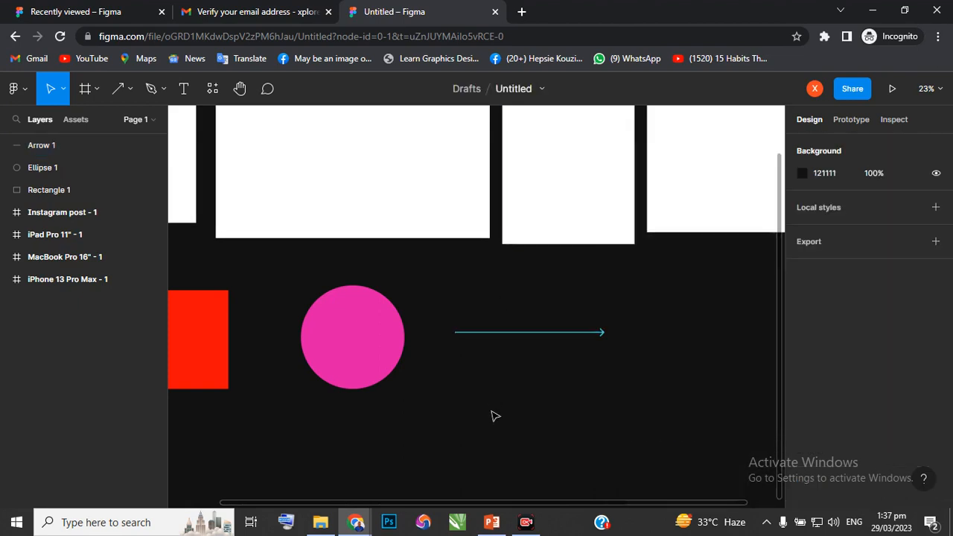
# Move the turquoise arrow slightly down and towards the circle, to about X 2507, Y 1107.
pyautogui.scroll(-3, 686, 389)
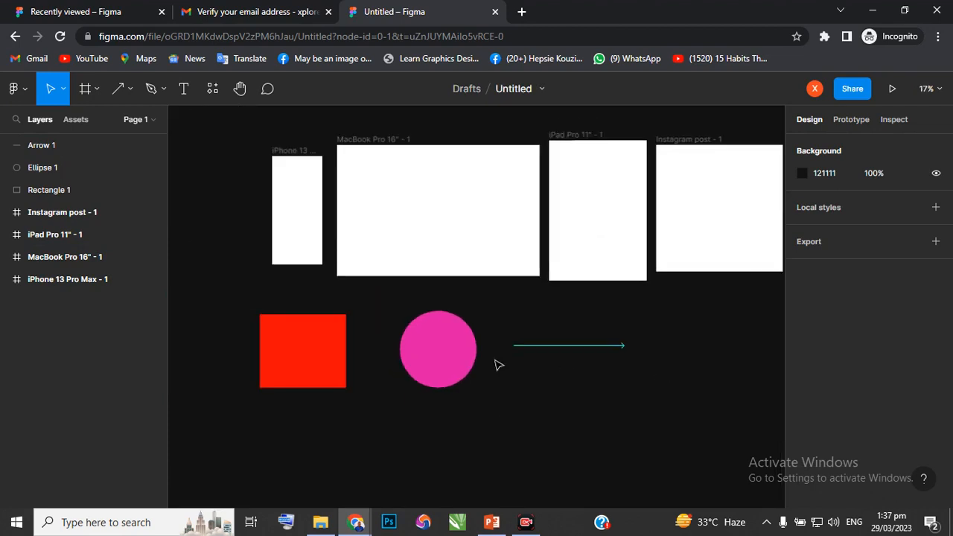
pyautogui.hscroll(2, 438, 350)
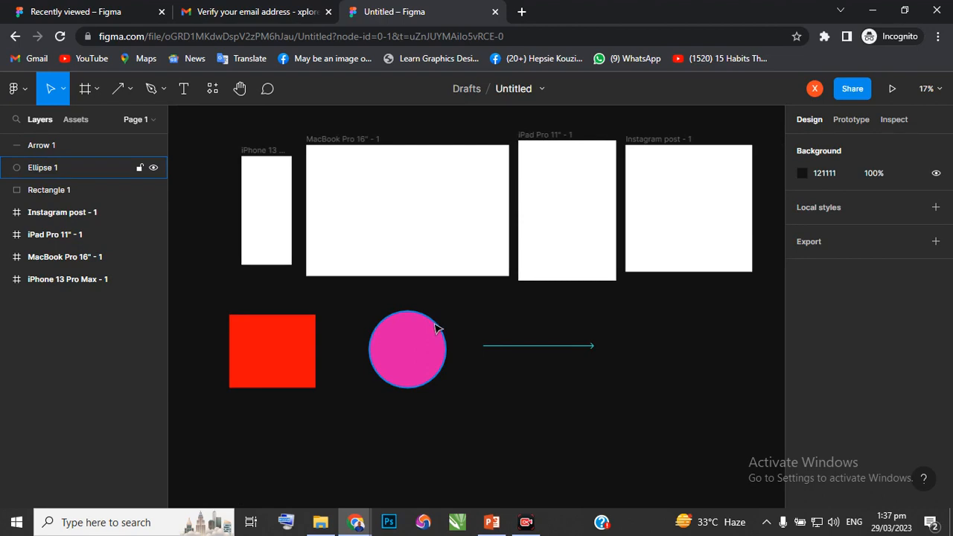
pyautogui.click(497, 347)
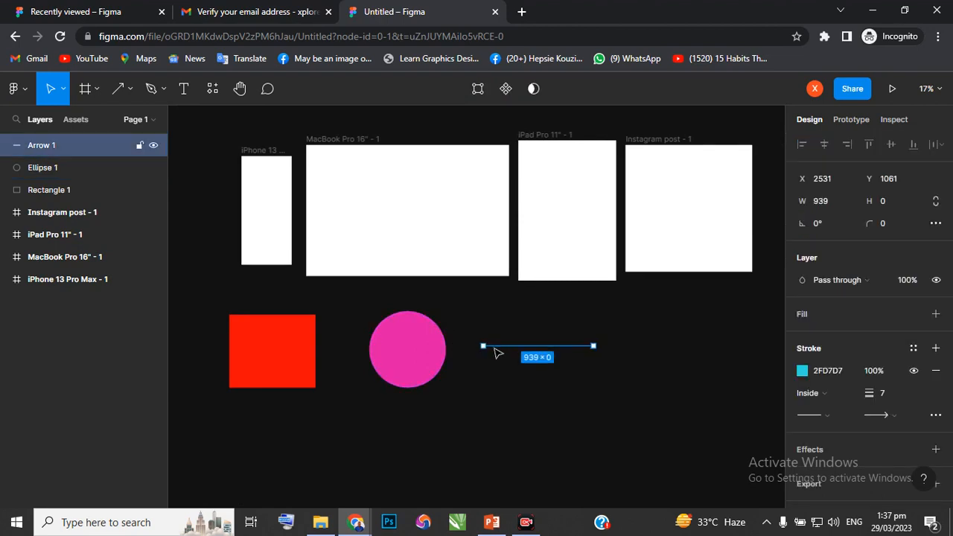
pyautogui.moveTo(494, 348); pyautogui.dragTo(493, 352)
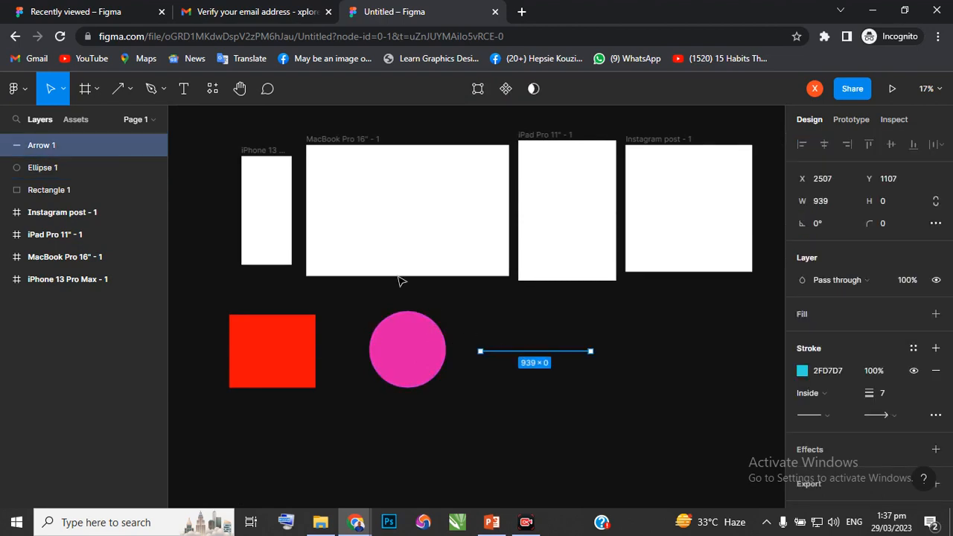
# Draw a polygon about 487 × 487 beyond the arrowhead and set its number of corners to 6.
pyautogui.click(131, 91)
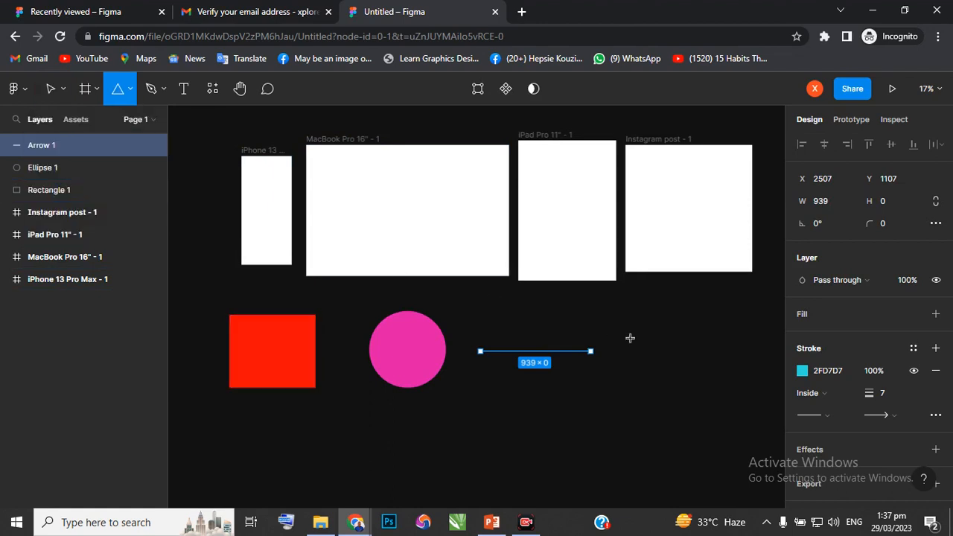
pyautogui.moveTo(640, 327); pyautogui.dragTo(698, 387)
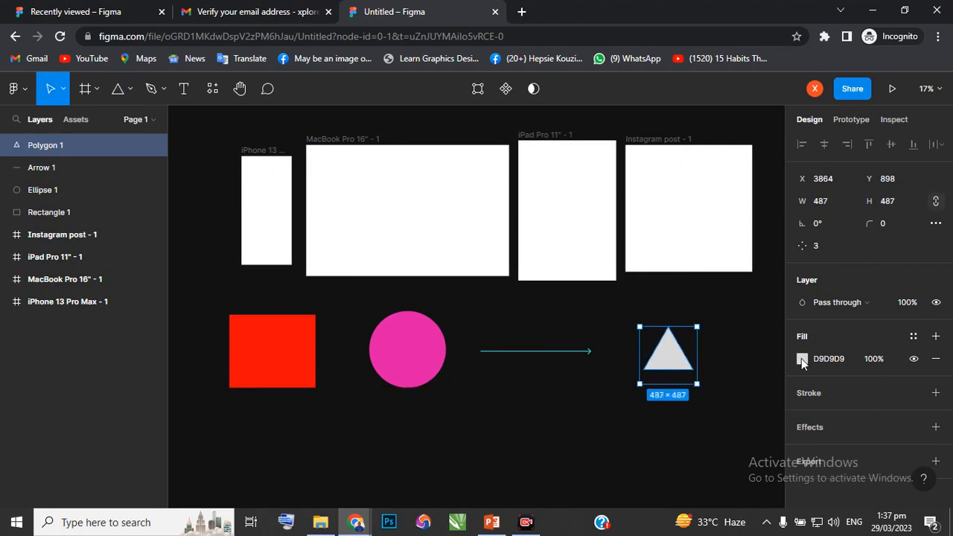
pyautogui.click(819, 248)
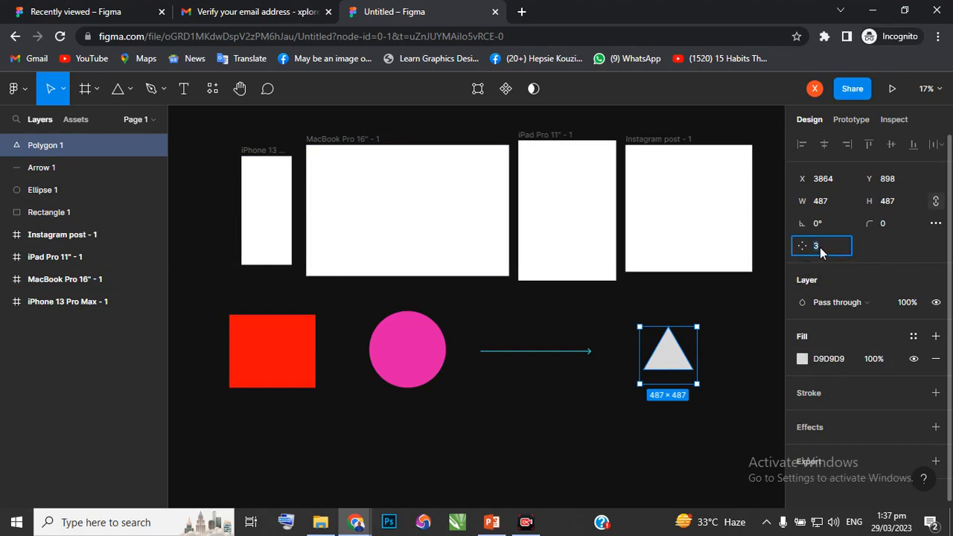
pyautogui.write('6')
pyautogui.press('Return')
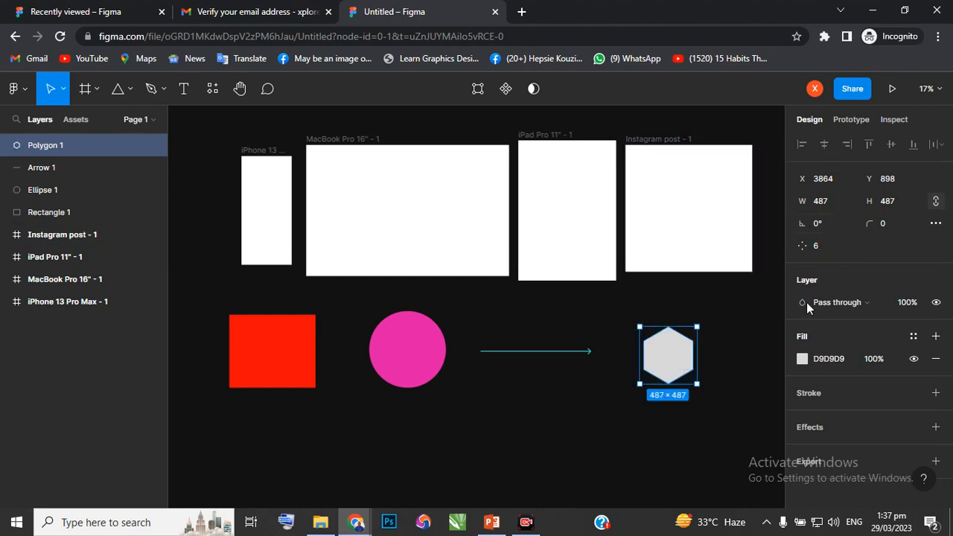
# Draw a five-pointed star about 738 × 738 with the Star tool and place it directly below the red rectangle.
pyautogui.click(130, 90)
pyautogui.click(88, 212)
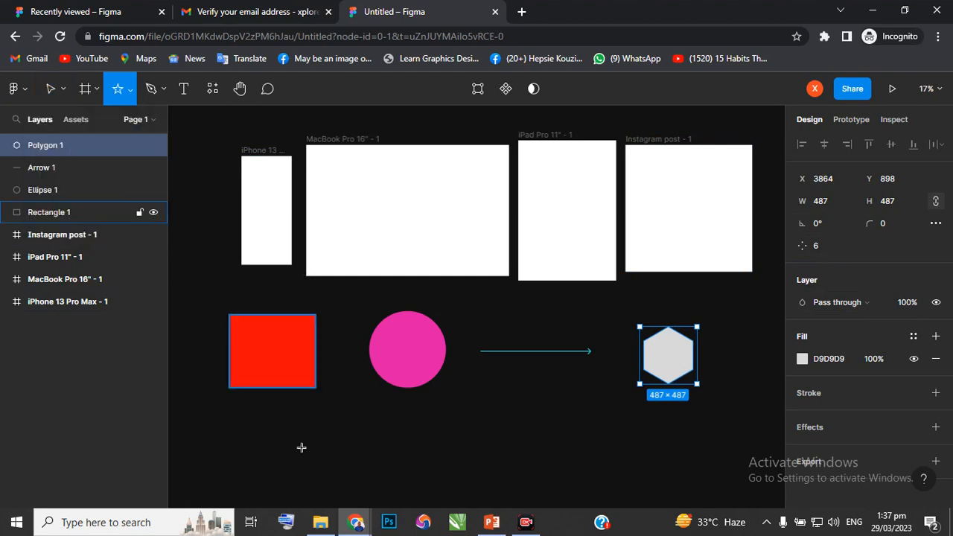
pyautogui.moveTo(323, 439); pyautogui.dragTo(408, 417)
pyautogui.moveTo(372, 367); pyautogui.dragTo(274, 358)
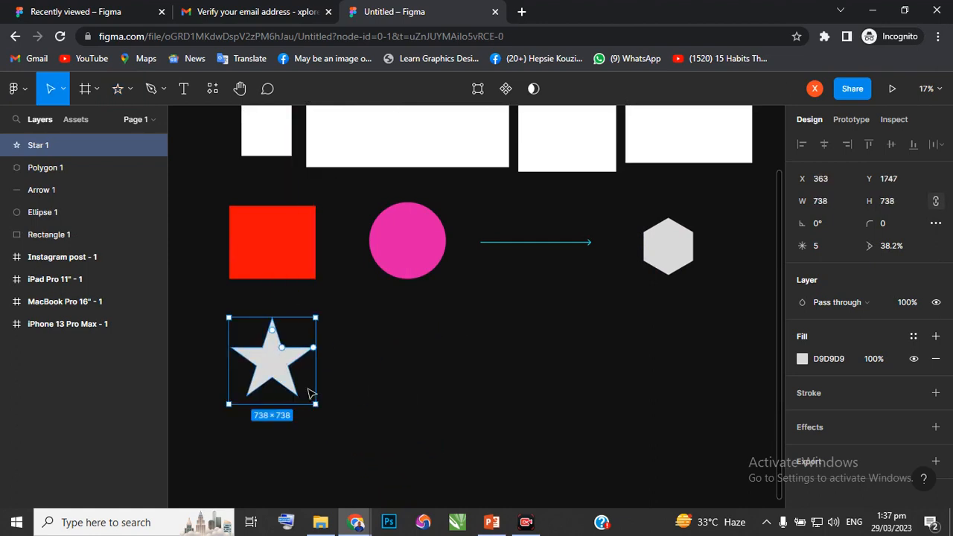
pyautogui.click(279, 308)
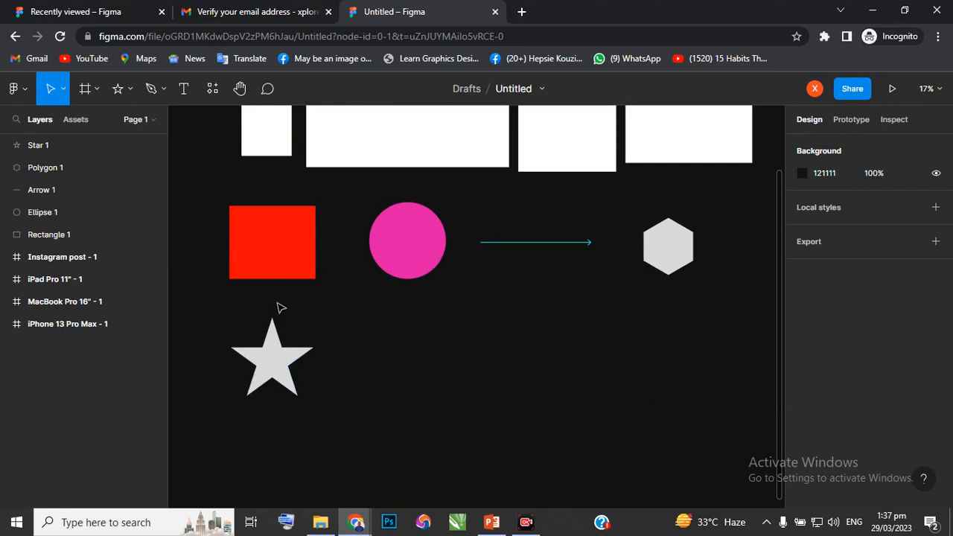
# Shrink the star proportionally to about 147 × 147, keeping its upper-left corner in place.
pyautogui.click(277, 362)
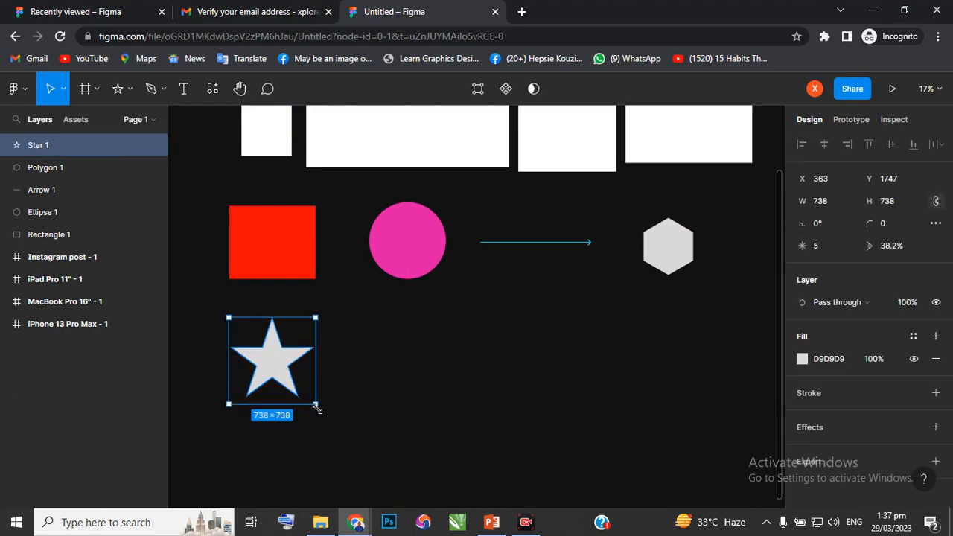
pyautogui.scroll(2, 314, 403)
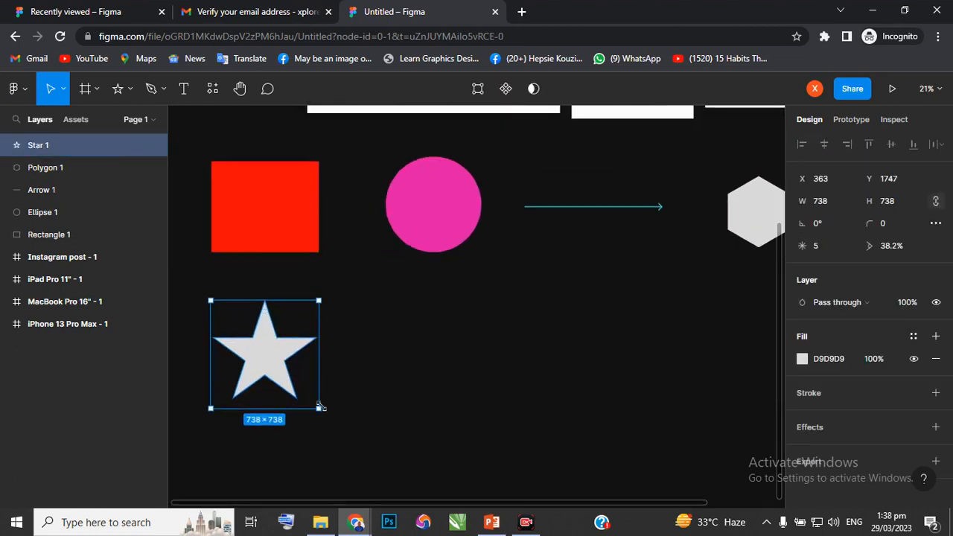
pyautogui.moveTo(311, 397); pyautogui.dragTo(228, 312)
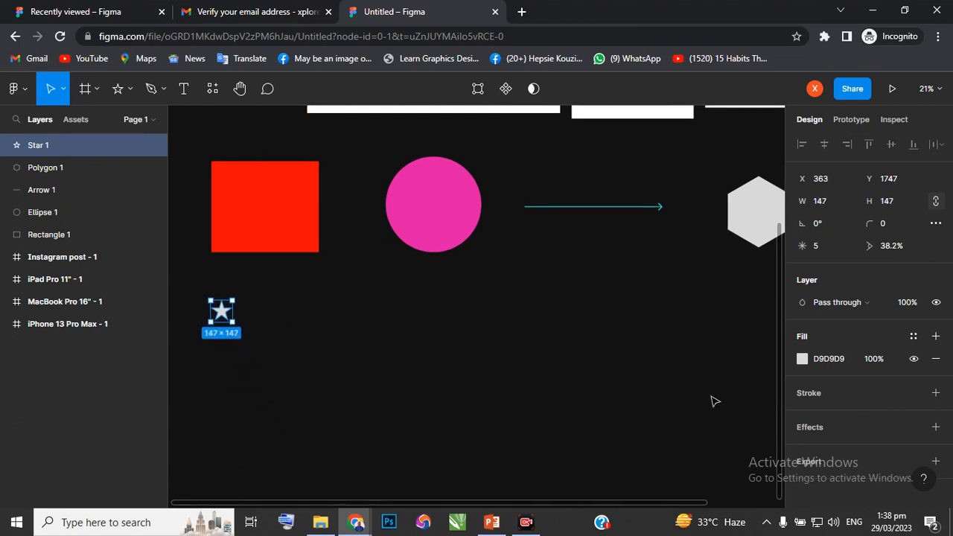
# Change the small star's grey fill to yellow (E2E52E).
pyautogui.click(802, 358)
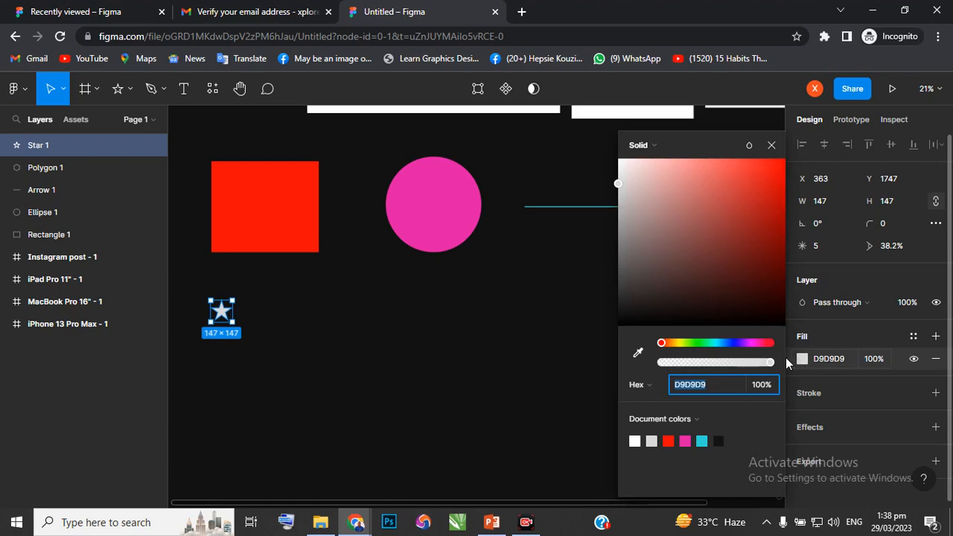
pyautogui.click(673, 344)
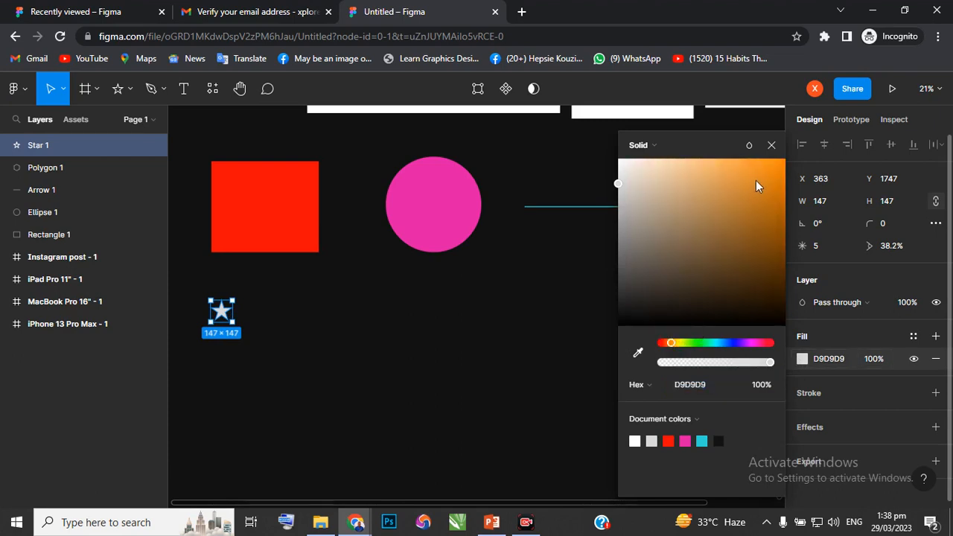
pyautogui.click(678, 343)
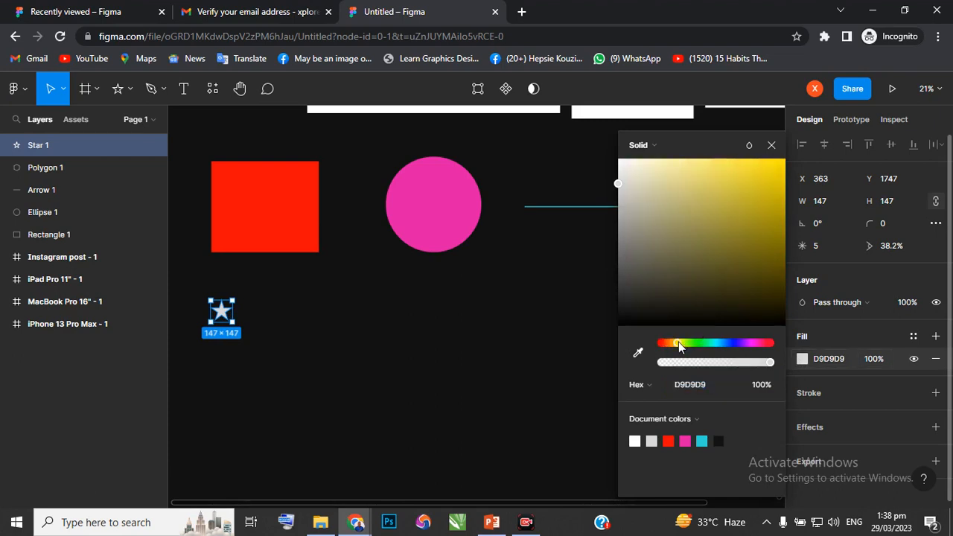
pyautogui.click(752, 177)
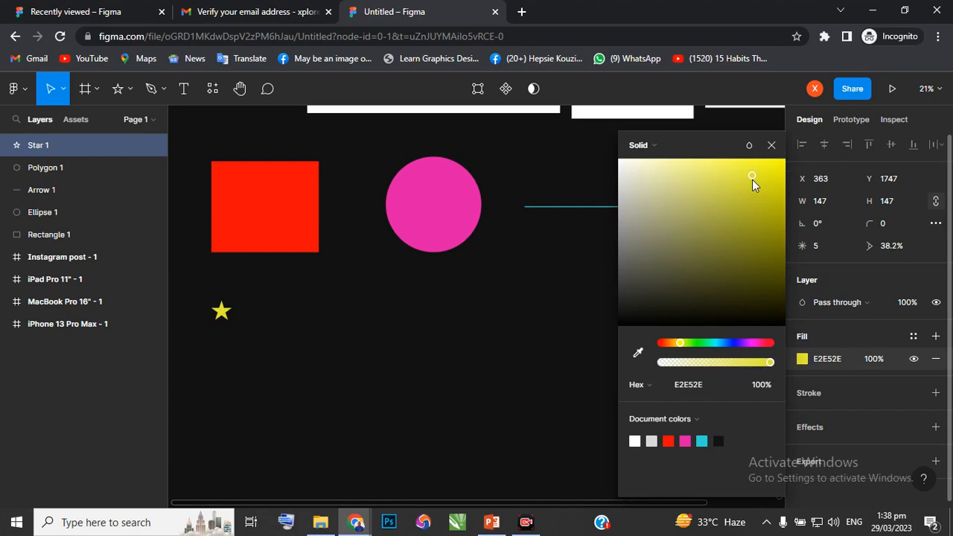
# Change the small star's fill to a golden yellow (D1A815).
pyautogui.click(678, 342)
pyautogui.moveTo(677, 344); pyautogui.dragTo(673, 345)
pyautogui.click(675, 344)
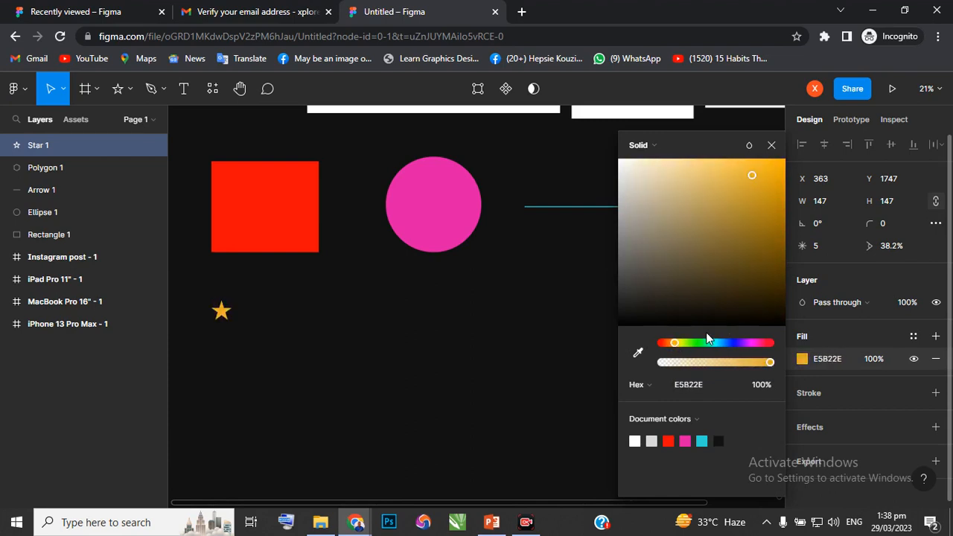
pyautogui.click(750, 171)
pyautogui.moveTo(761, 184); pyautogui.dragTo(769, 188)
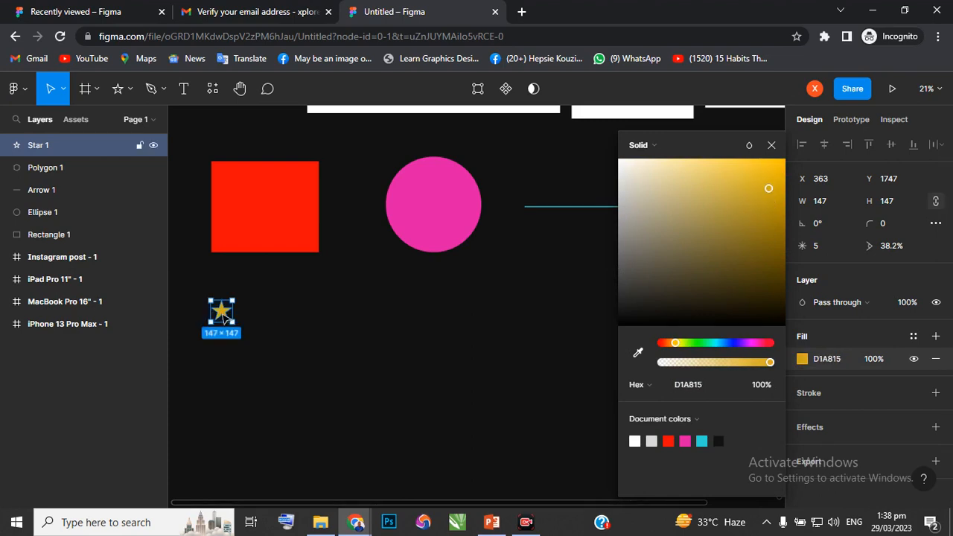
# Duplicate the golden star four times at equal spacing to make a horizontal row of five stars below the red rectangle.
pyautogui.moveTo(223, 315); pyautogui.dragTo(248, 314)
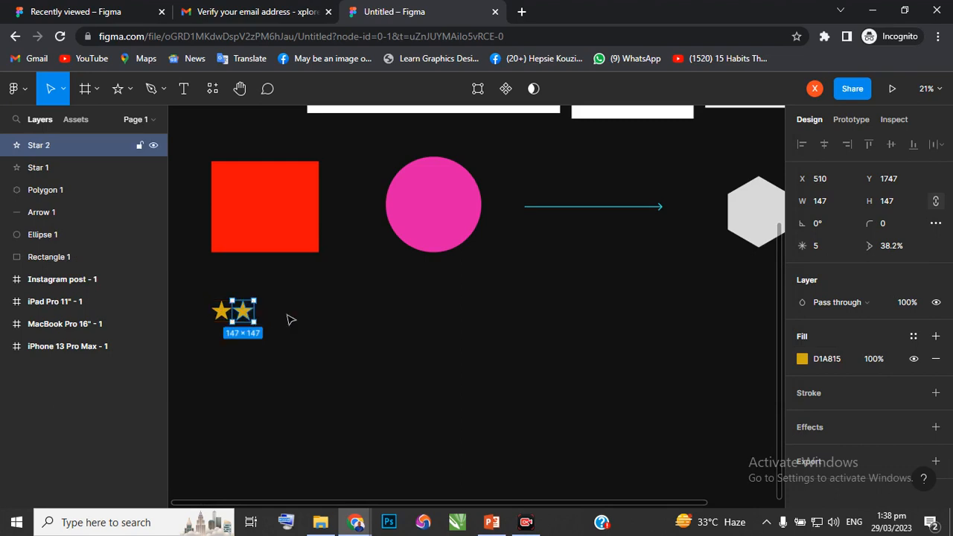
pyautogui.hotkey('ctrl', 'd')
pyautogui.hotkey('ctrl', 'd')
pyautogui.hotkey('ctrl', 'd')
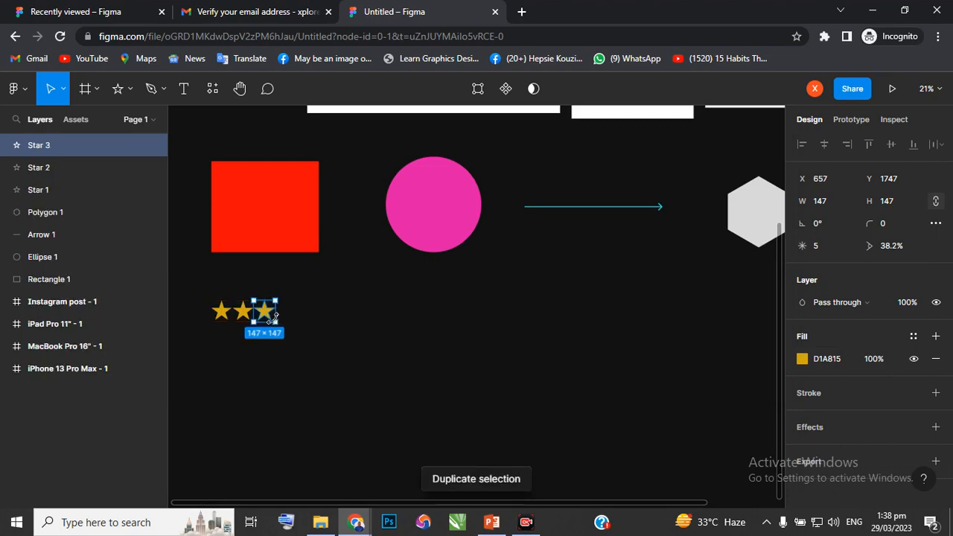
pyautogui.click(350, 353)
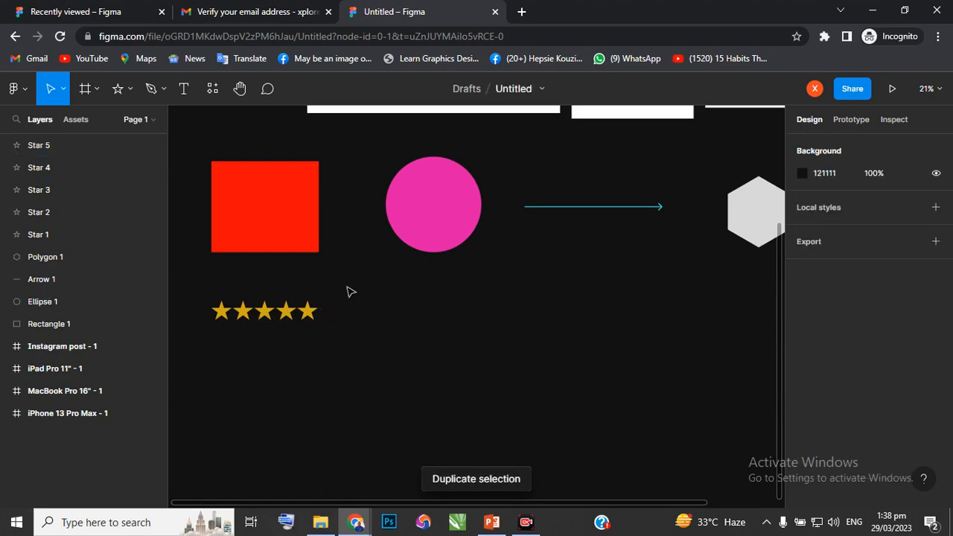
pyautogui.scroll(1, 273, 326)
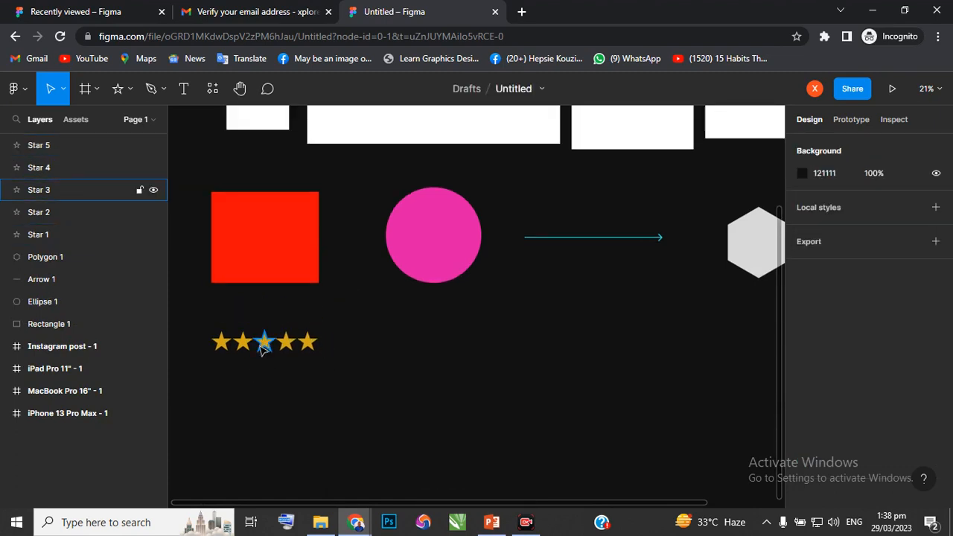
pyautogui.scroll(1, 219, 335)
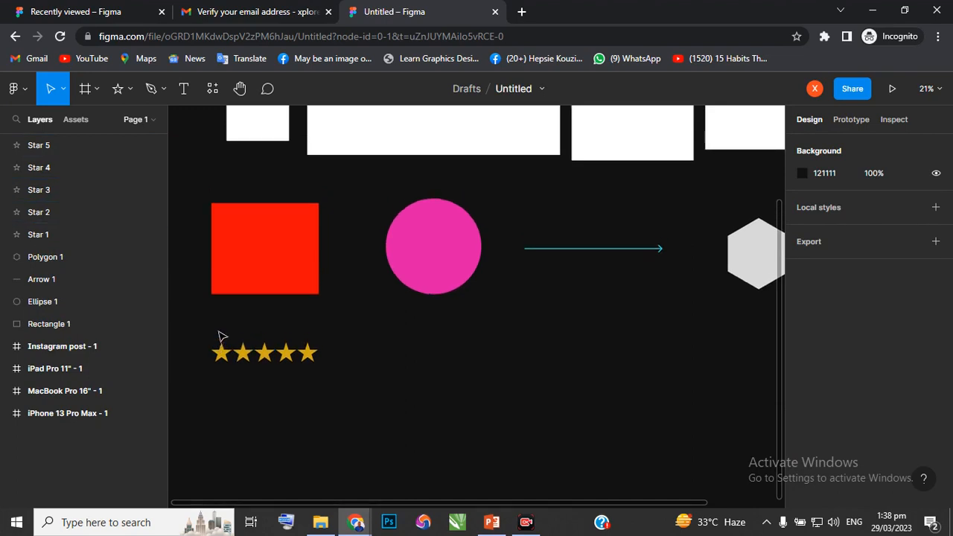
pyautogui.scroll(1, 220, 336)
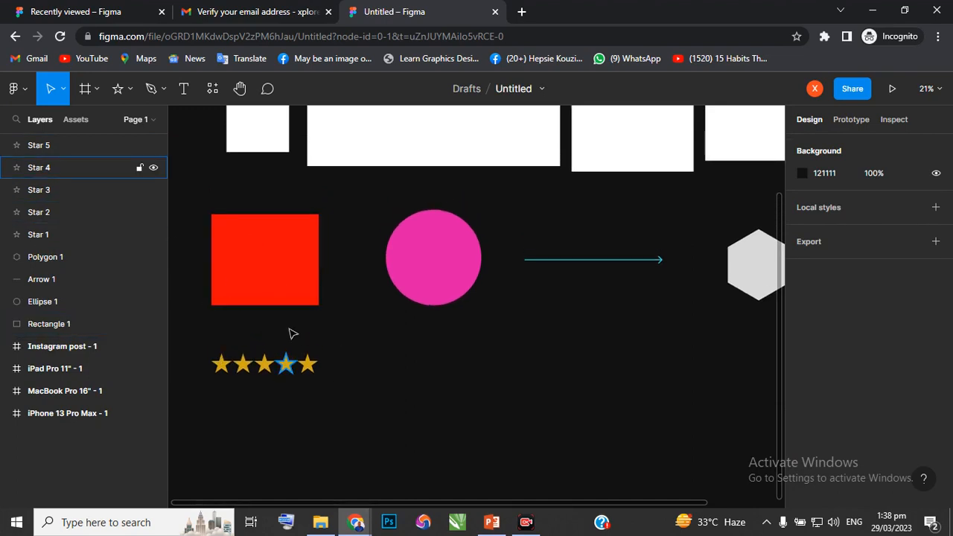
pyautogui.click(130, 90)
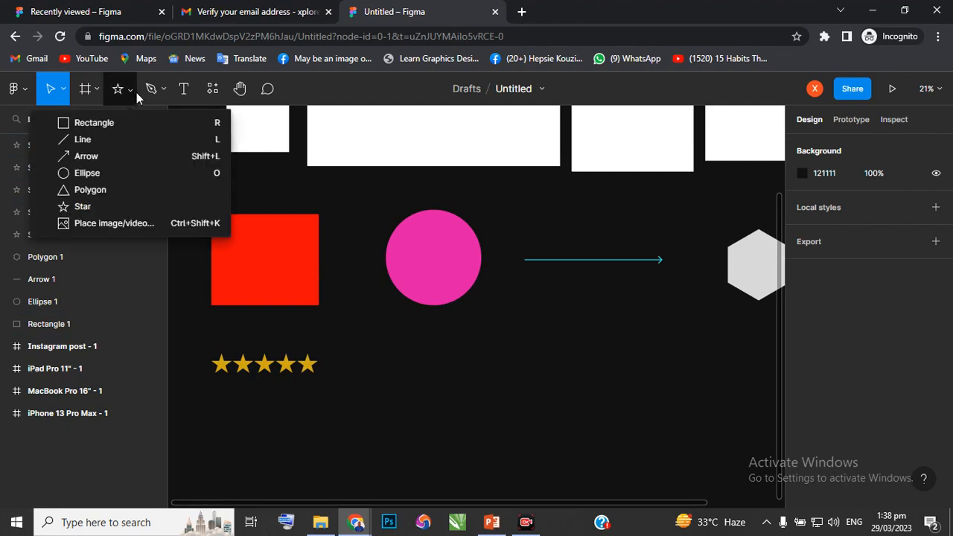
pyautogui.click(104, 225)
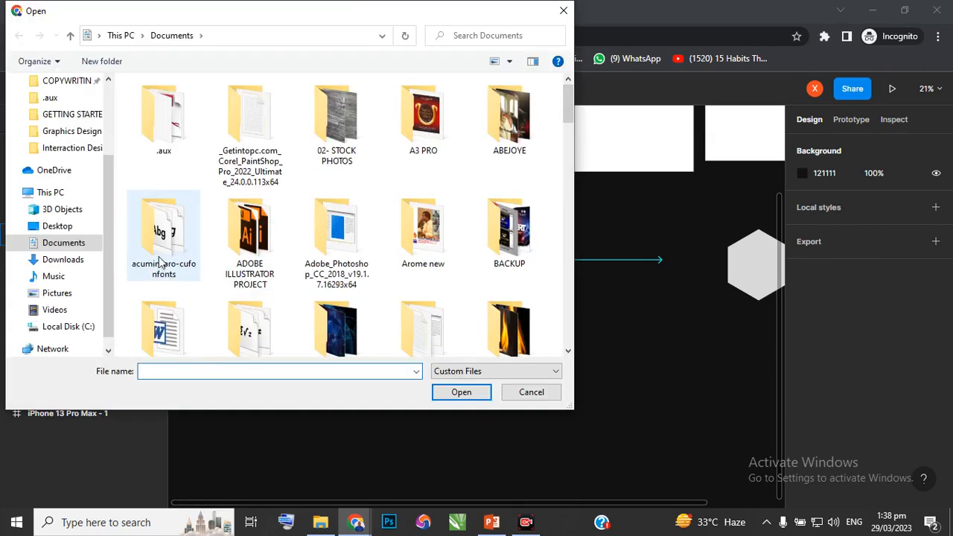
pyautogui.scroll(-6, 158, 261)
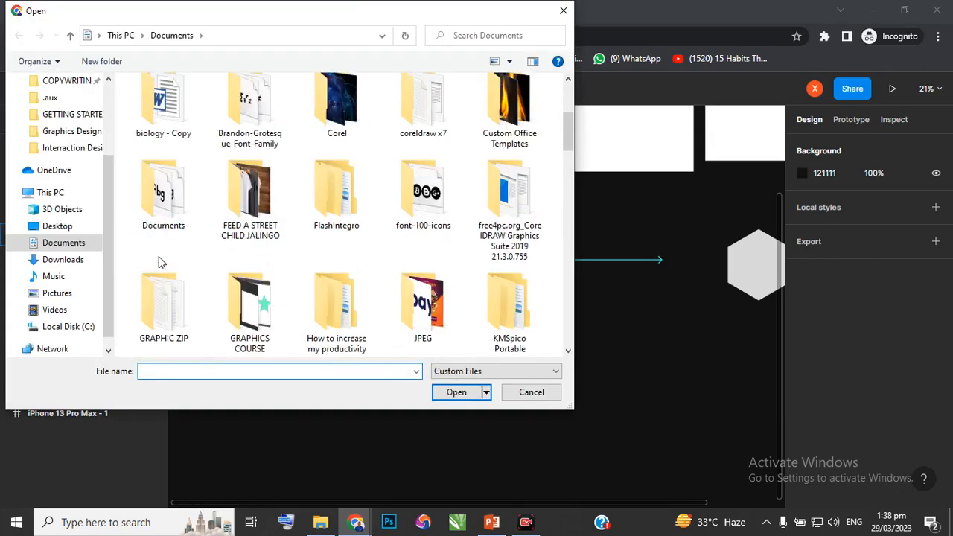
pyautogui.click(57, 295)
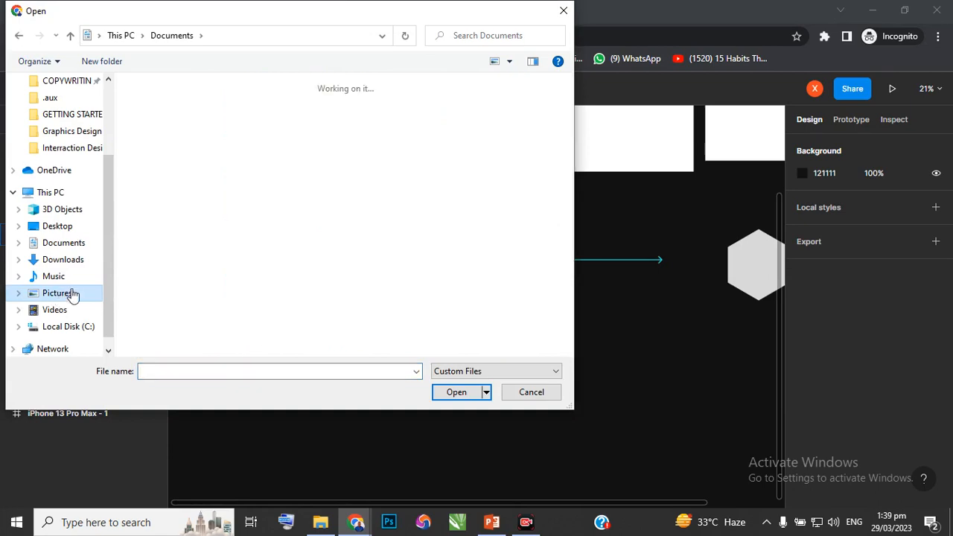
pyautogui.scroll(-5, 335, 212)
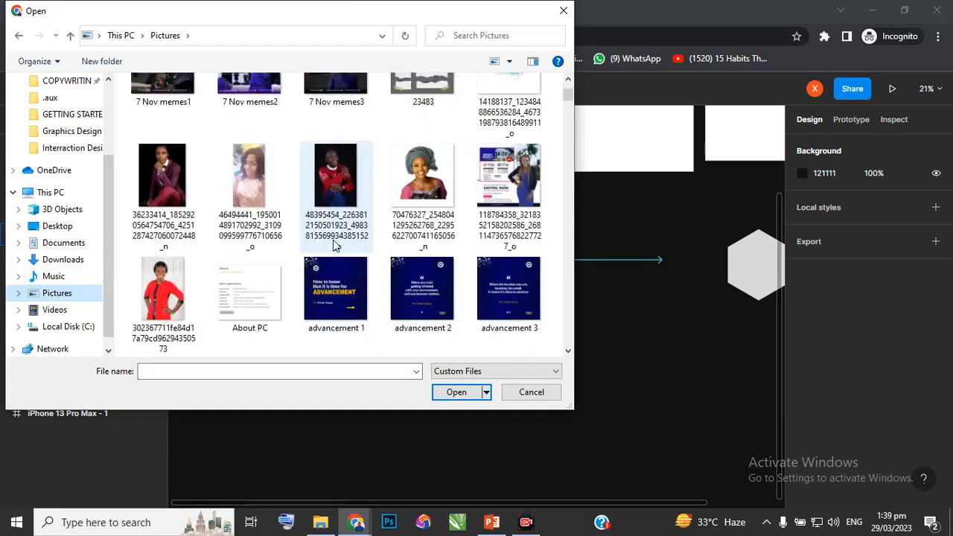
pyautogui.click(420, 190)
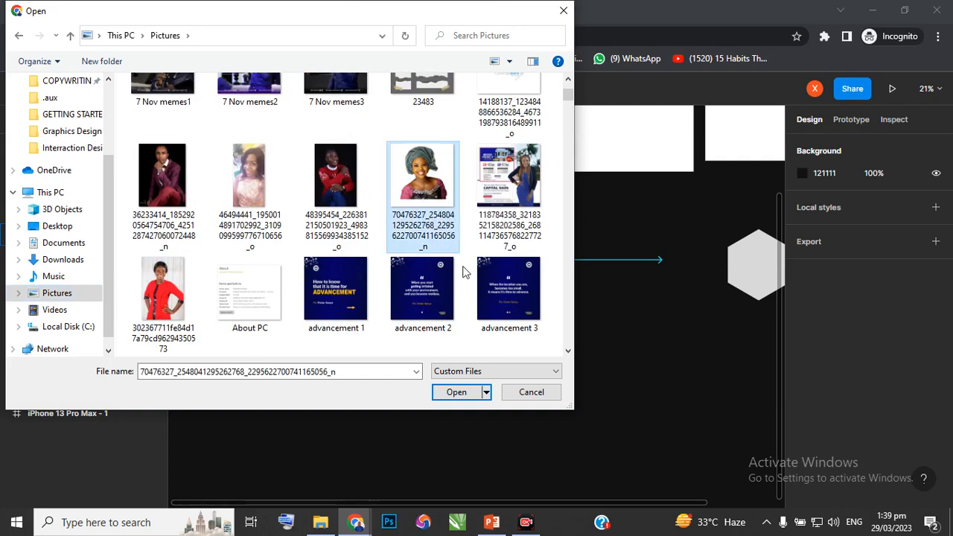
pyautogui.click(454, 392)
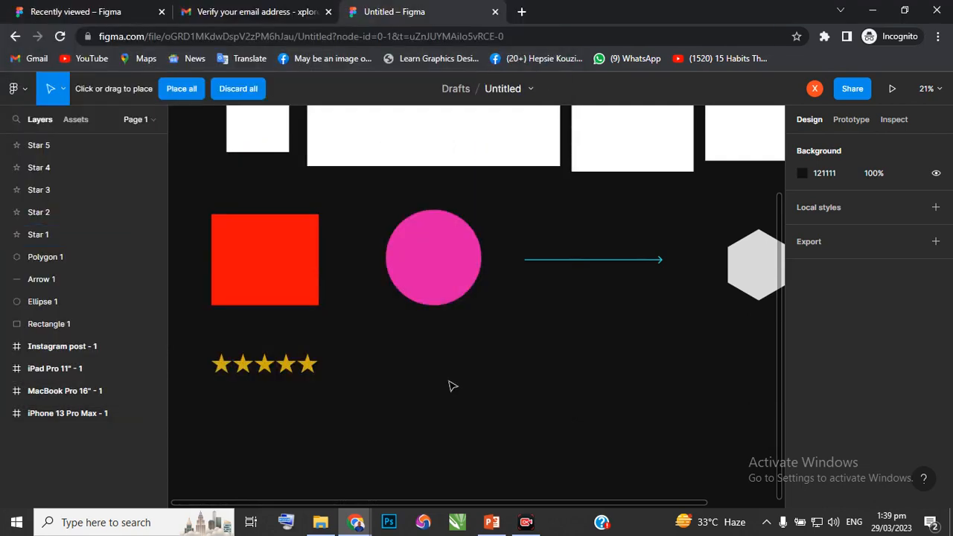
pyautogui.moveTo(394, 326); pyautogui.dragTo(470, 400)
pyautogui.click(504, 371)
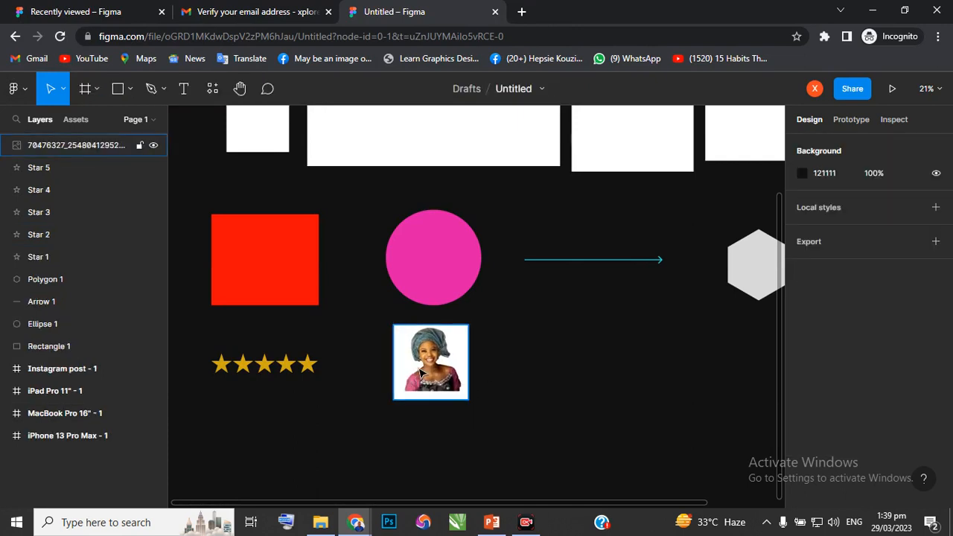
# Draw a horizontal line about 911 long below the blue arrow with the Line tool, and deselect it.
pyautogui.click(129, 88)
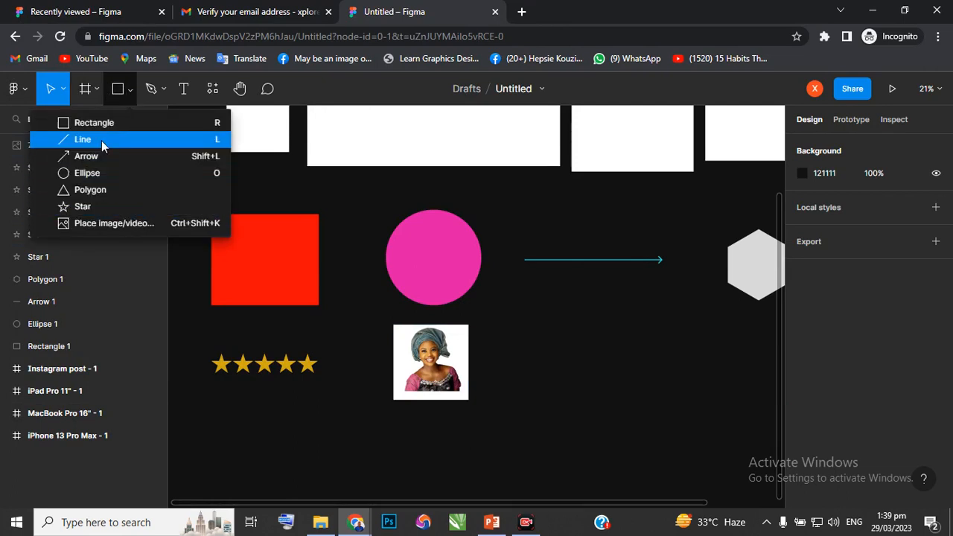
pyautogui.click(102, 140)
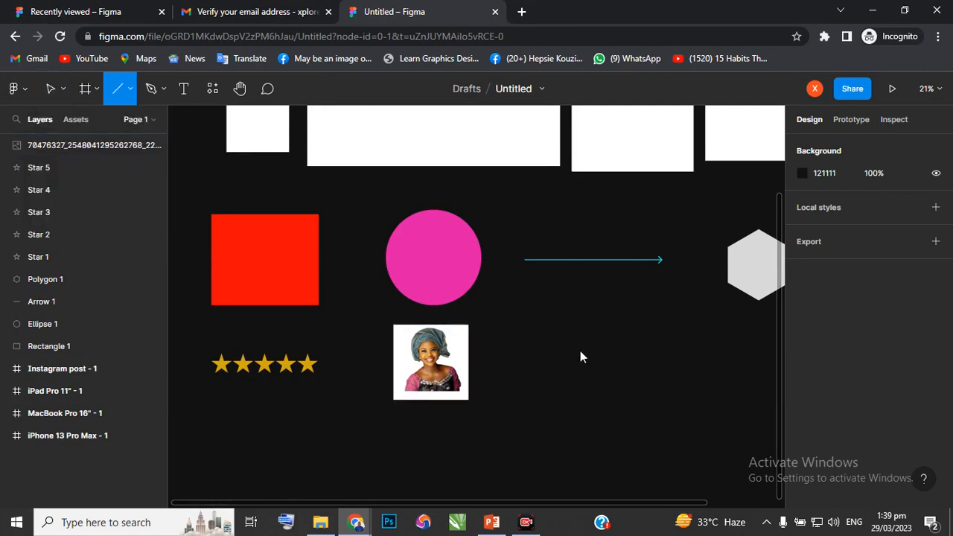
pyautogui.moveTo(524, 354); pyautogui.dragTo(658, 353)
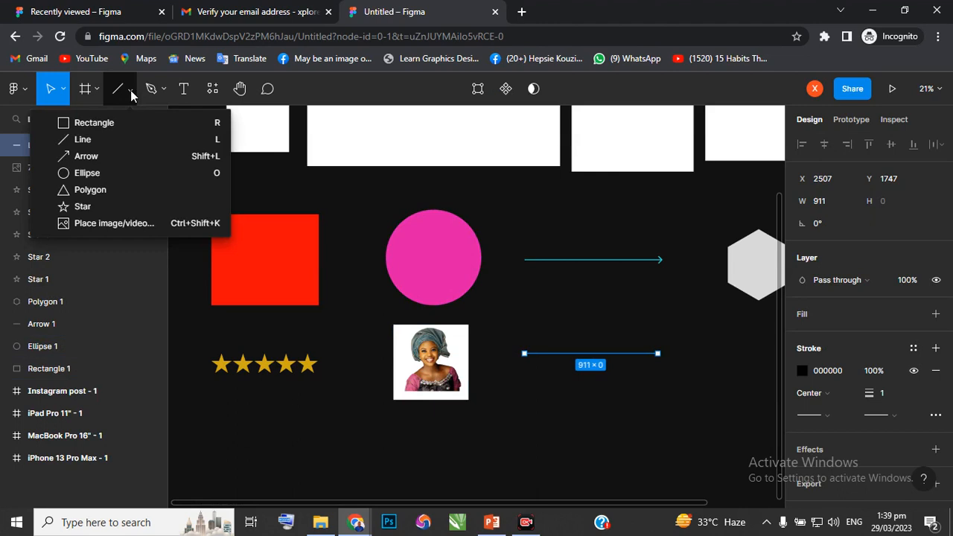
pyautogui.click(93, 125)
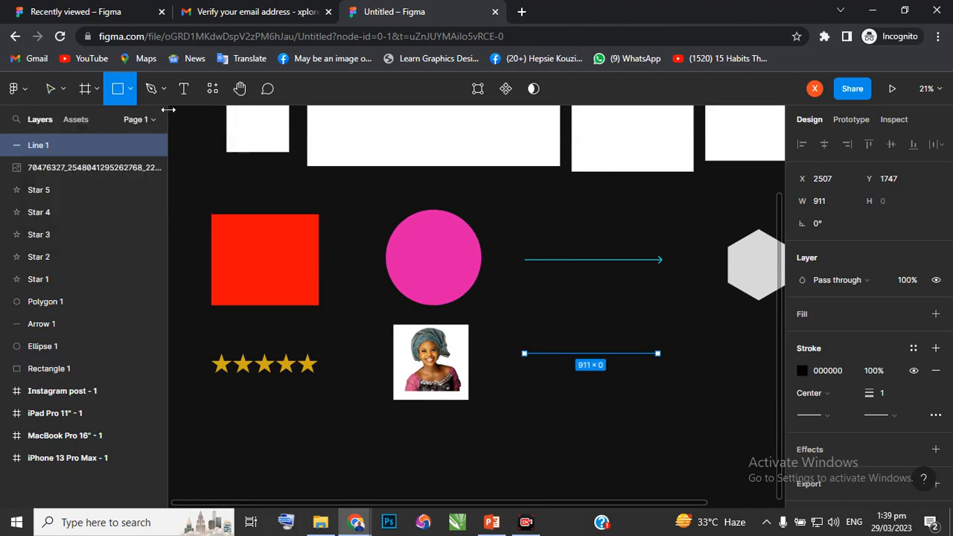
pyautogui.click(64, 90)
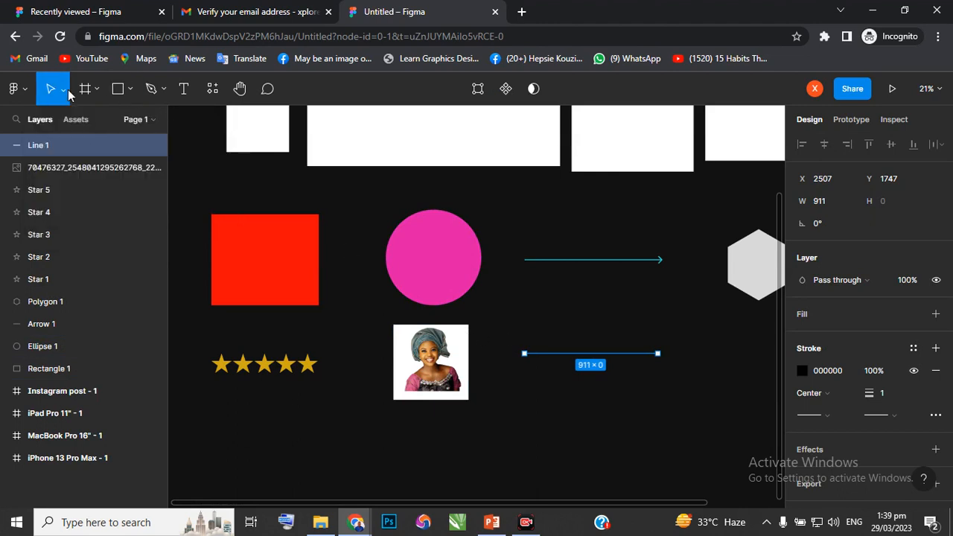
pyautogui.click(589, 402)
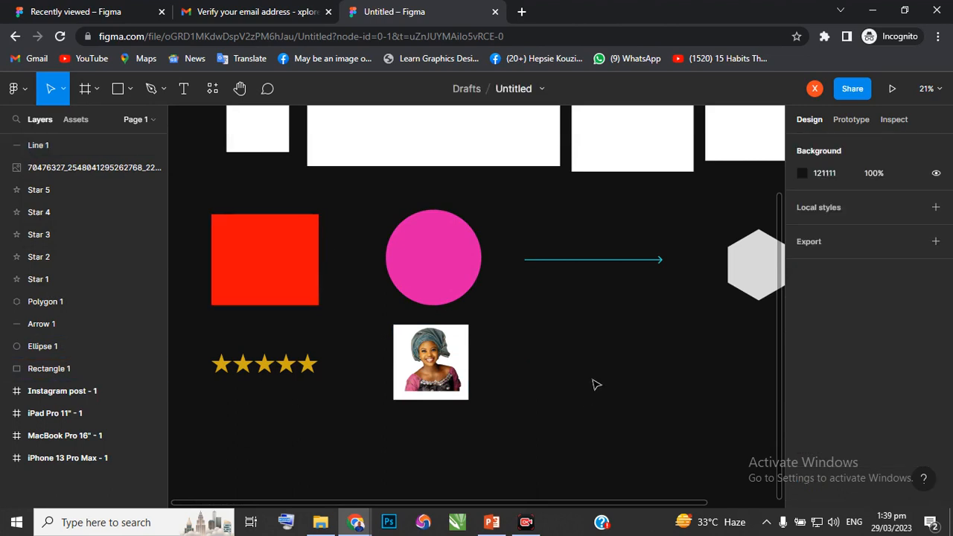
# Set the new line's stroke colour to lime green (ABDD1E) and its stroke weight to 7.
pyautogui.click(558, 355)
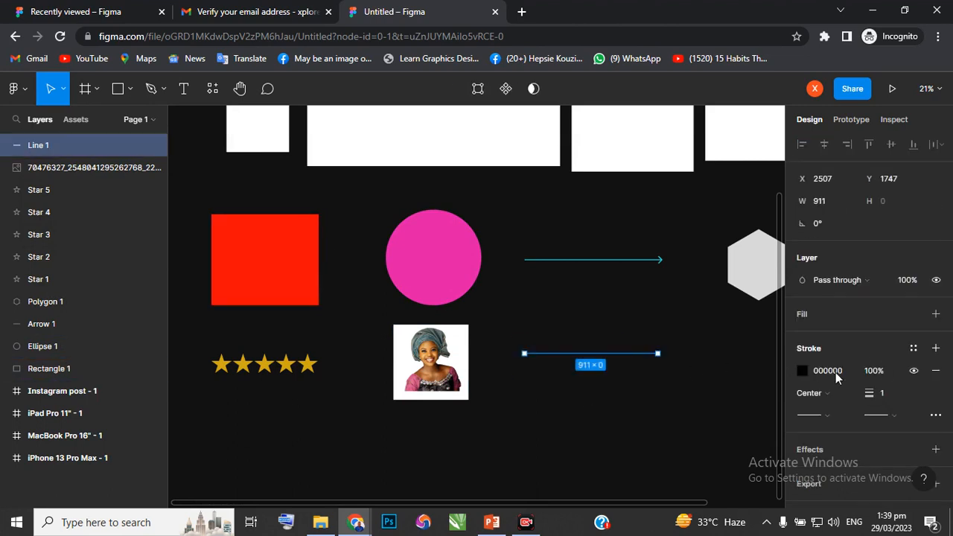
pyautogui.click(803, 371)
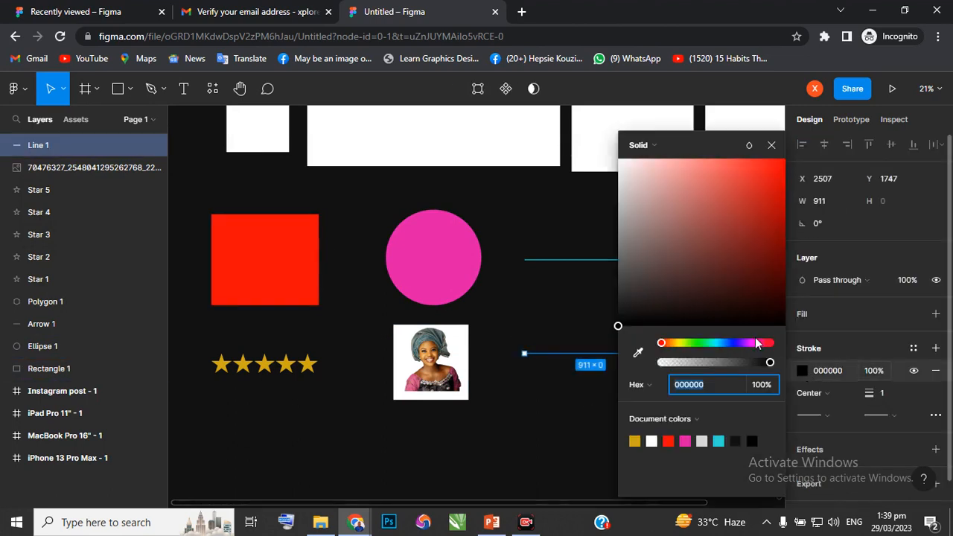
pyautogui.click(684, 343)
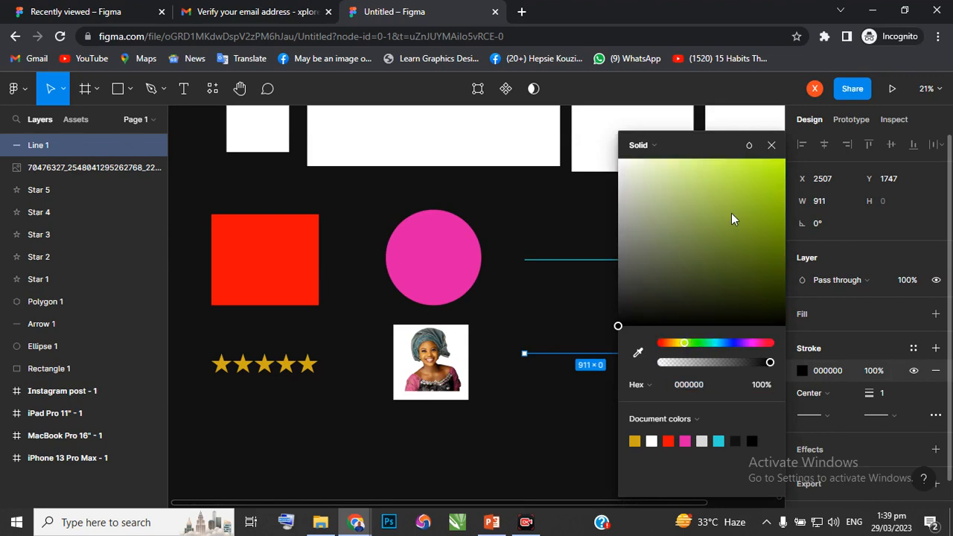
pyautogui.click(763, 185)
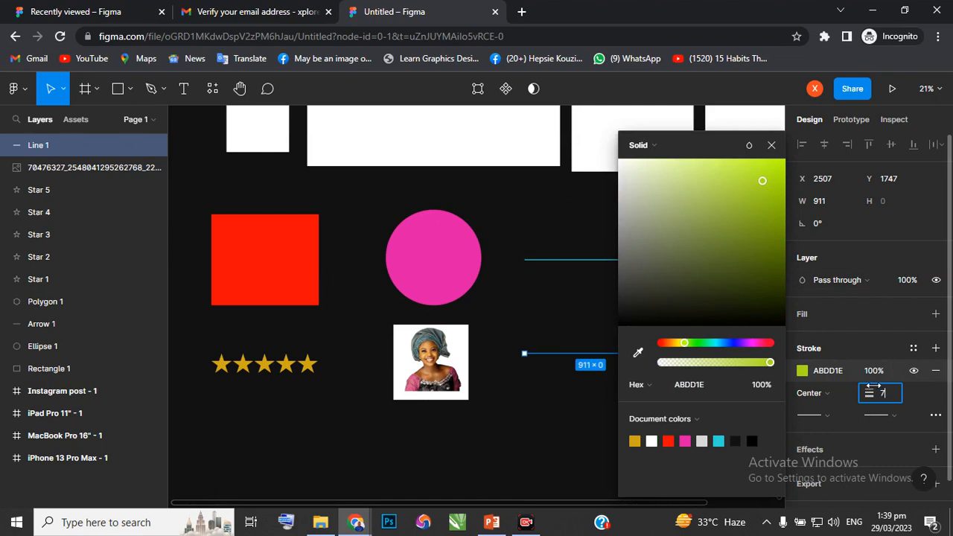
pyautogui.click(544, 401)
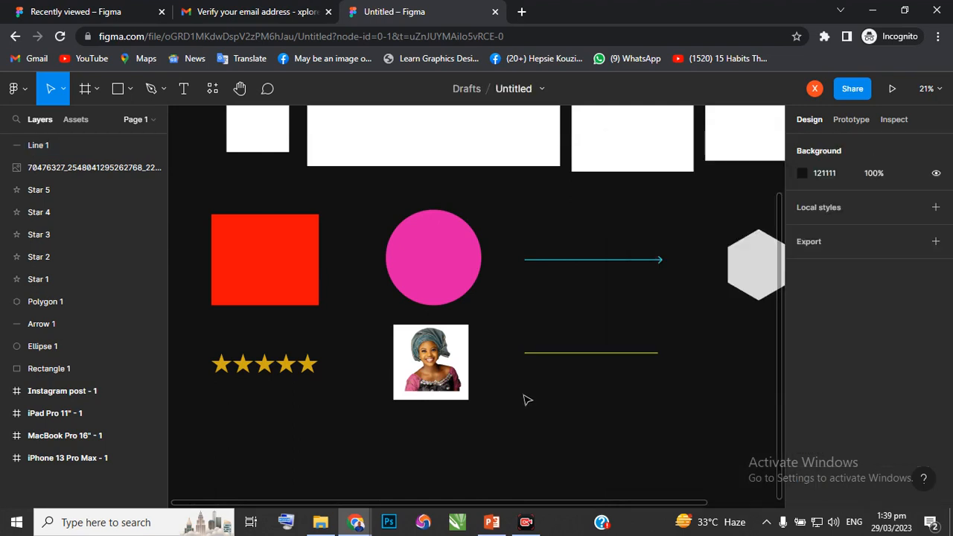
# Look over the device frames and the shapes, stars, image and line arranged beneath them.
pyautogui.hscroll(2, 524, 400)
pyautogui.scroll(-4, 503, 391)
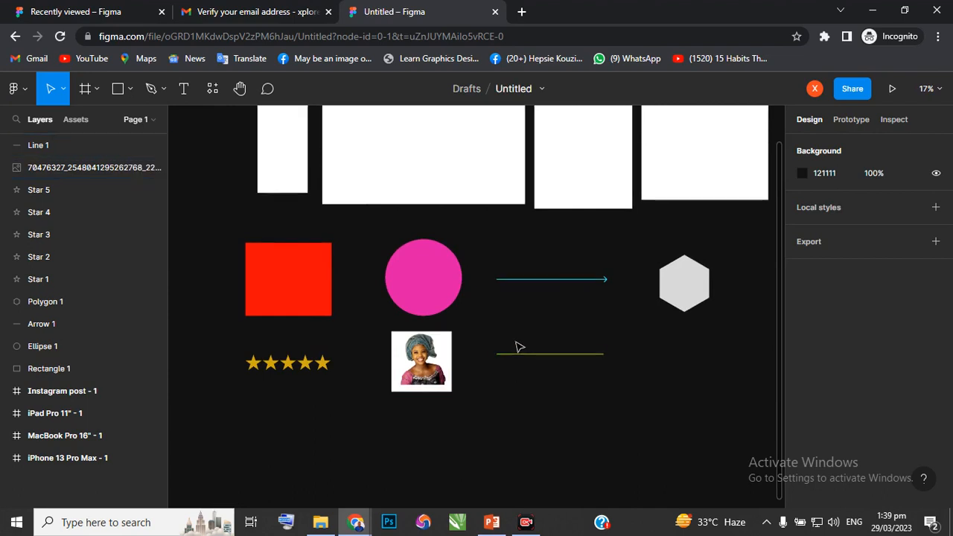
pyautogui.scroll(3, 515, 324)
pyautogui.click(465, 195)
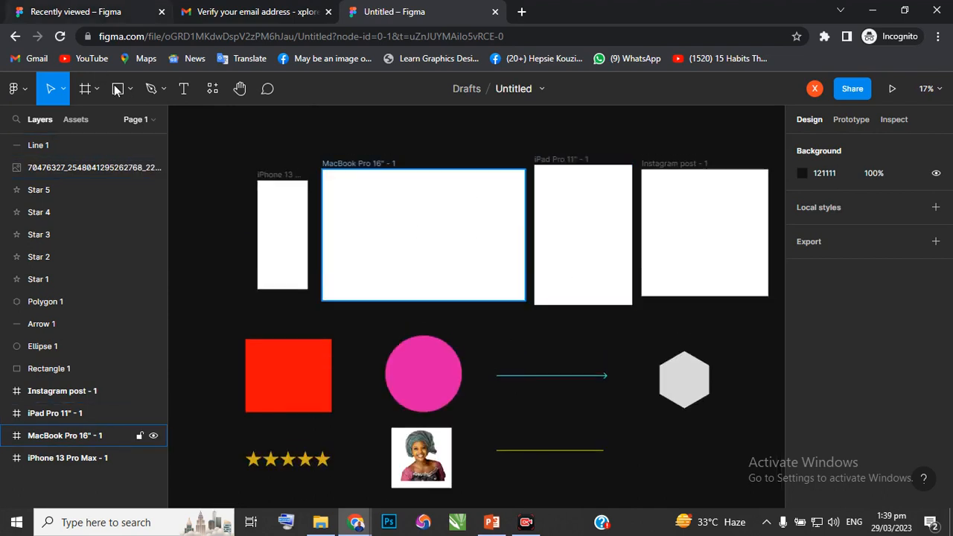
pyautogui.click(283, 197)
pyautogui.click(242, 176)
pyautogui.press('f')
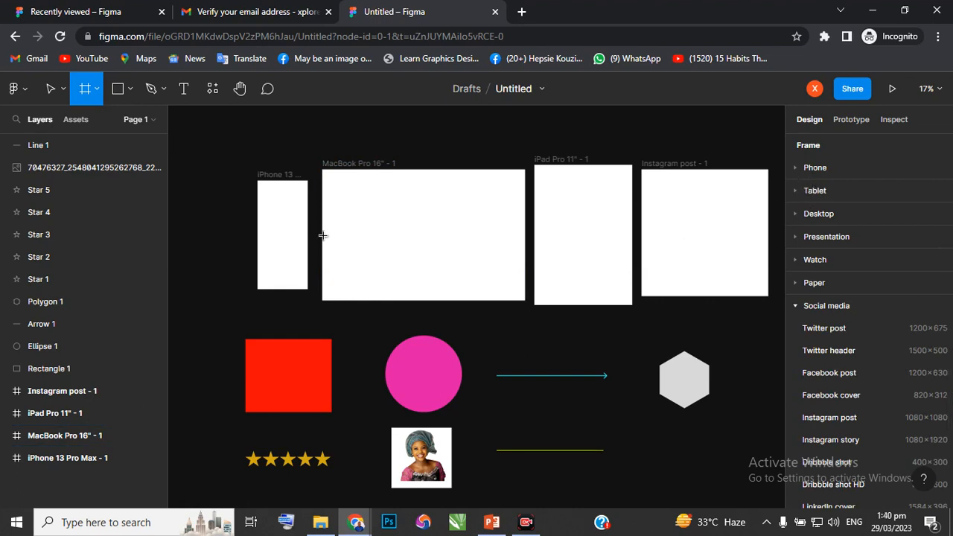
pyautogui.press('v')
pyautogui.scroll(-1, 312, 257)
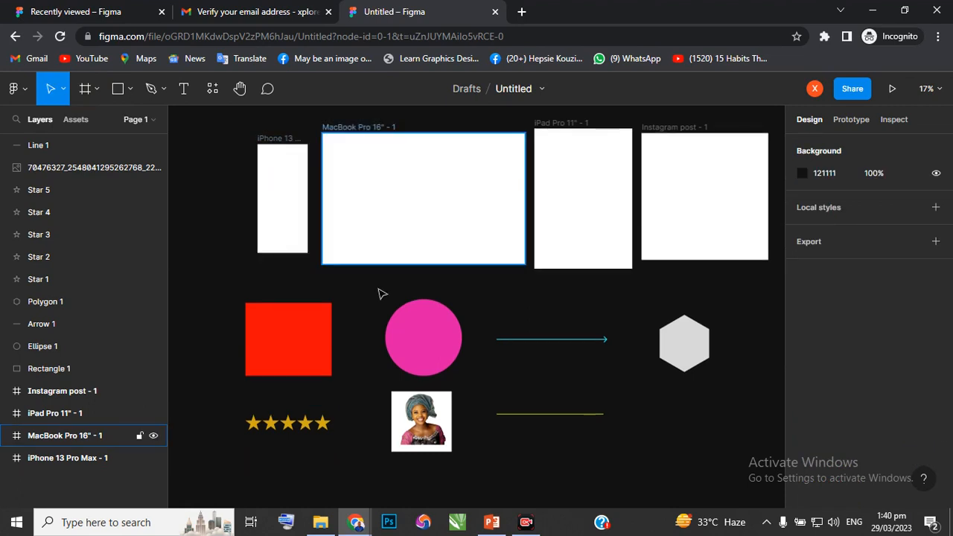
pyautogui.scroll(-1, 394, 323)
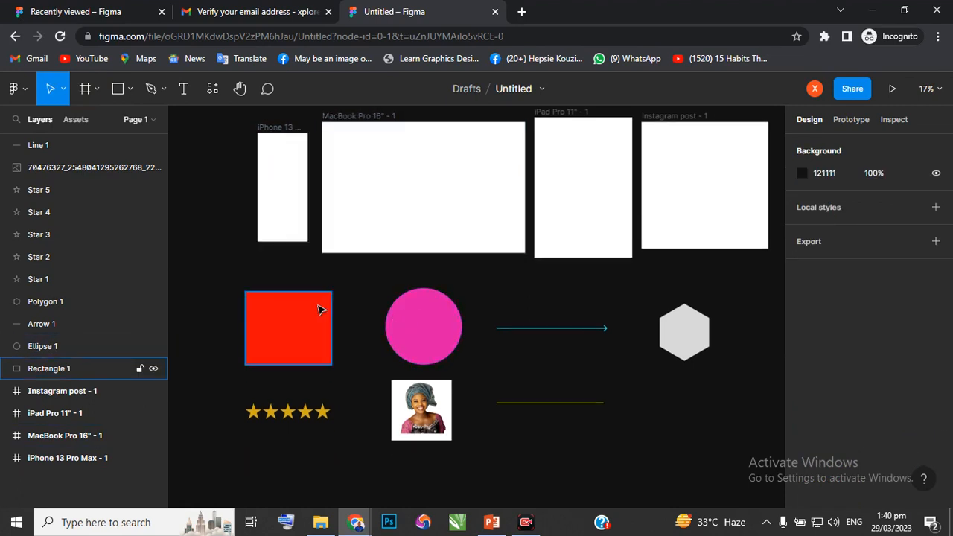
# Place a duplicate of the red rectangle inside the MacBook Pro 16" frame, leaving the original below.
pyautogui.click(292, 335)
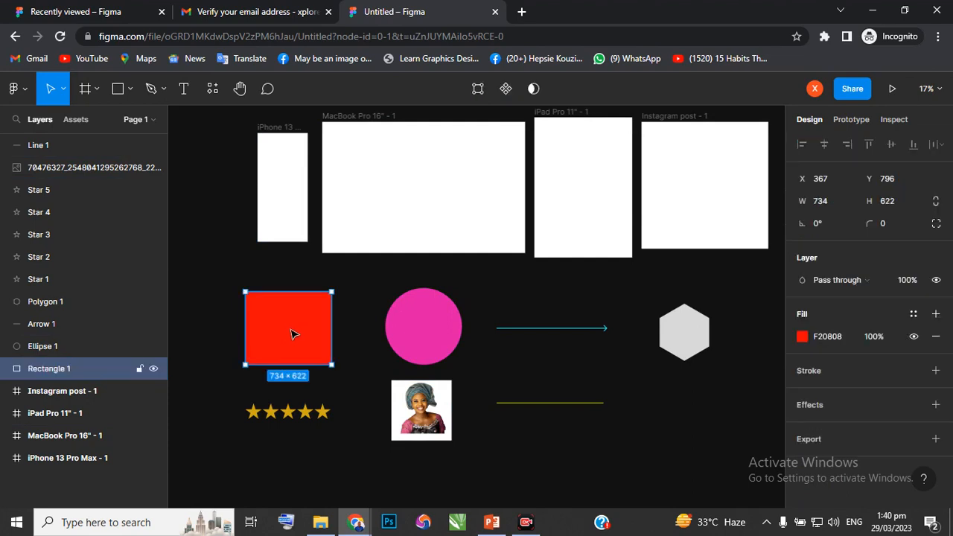
pyautogui.scroll(-1, 293, 335)
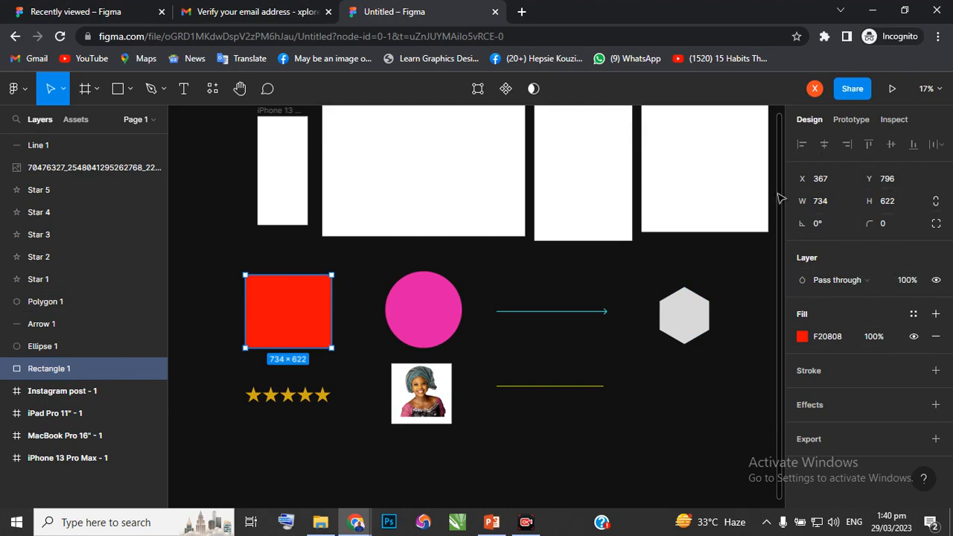
pyautogui.scroll(2, 316, 317)
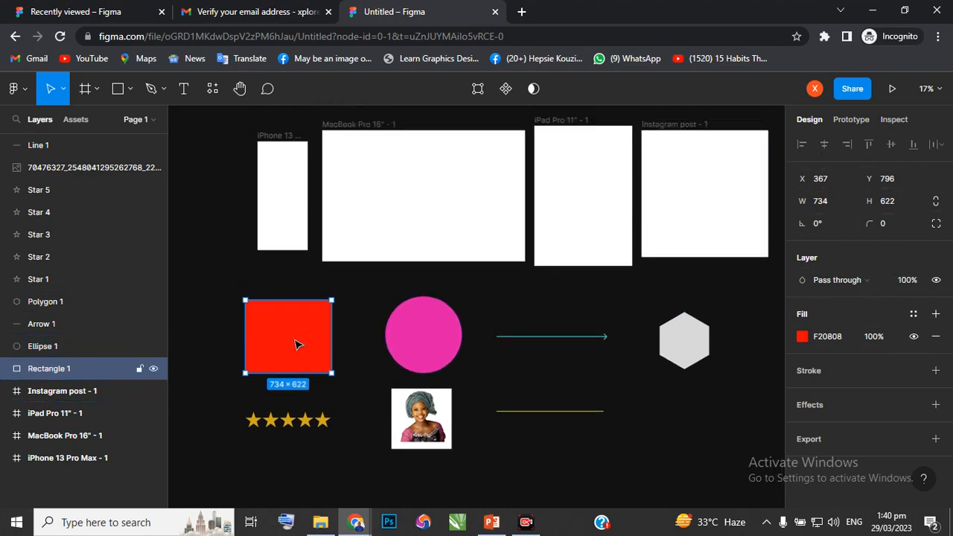
pyautogui.moveTo(300, 352); pyautogui.dragTo(445, 200)
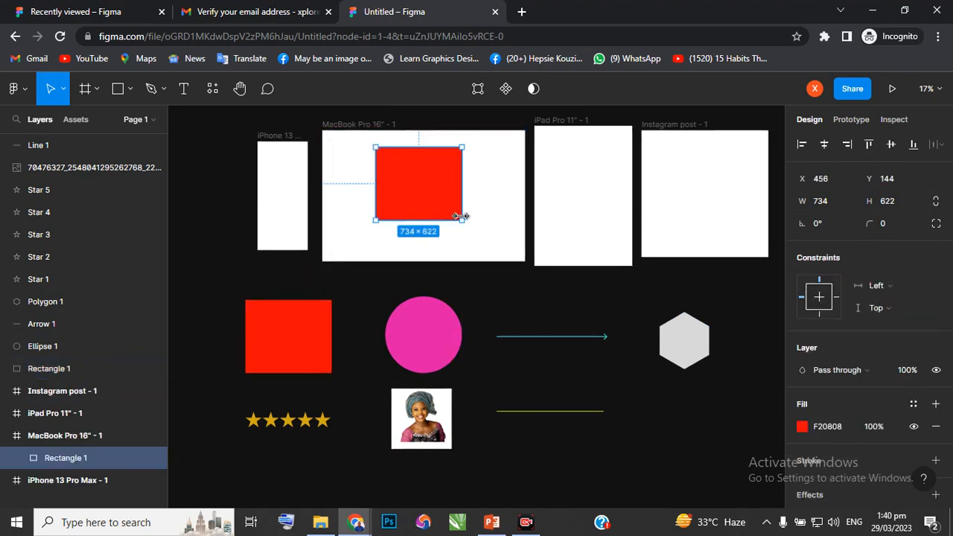
# Scale the duplicated red rectangle down proportionally to about 222 × 188 with the Scale tool, and return to the Move tool.
pyautogui.press('k')
pyautogui.moveTo(461, 216); pyautogui.dragTo(420, 191)
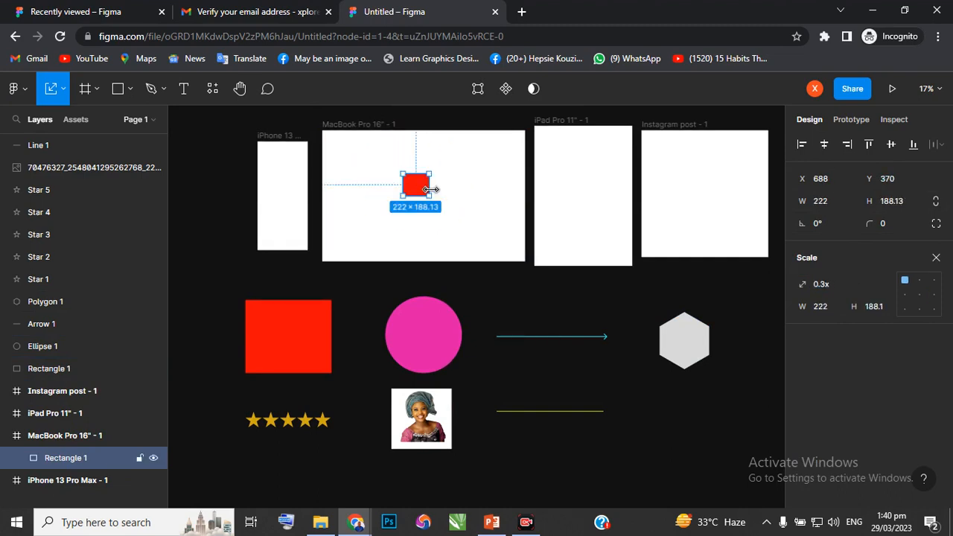
pyautogui.scroll(5, 442, 153)
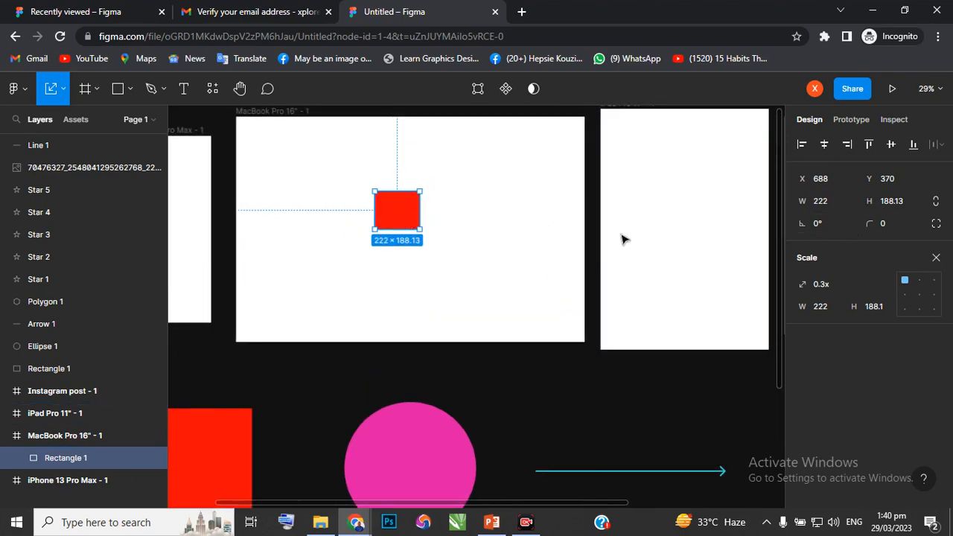
pyautogui.press('v')
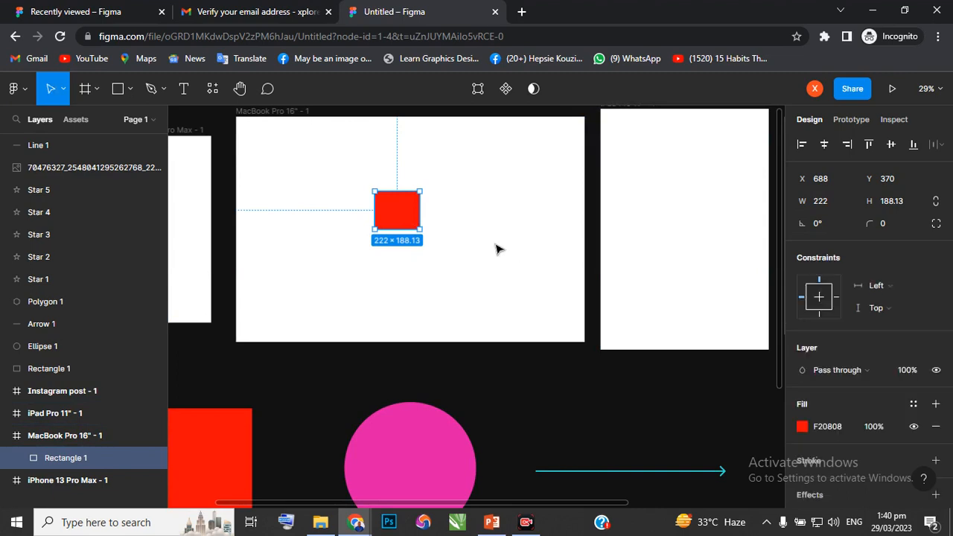
# Try each horizontal and vertical alignment on the small red rectangle, ending with it centred both ways in the MacBook Pro 16" frame.
pyautogui.click(802, 145)
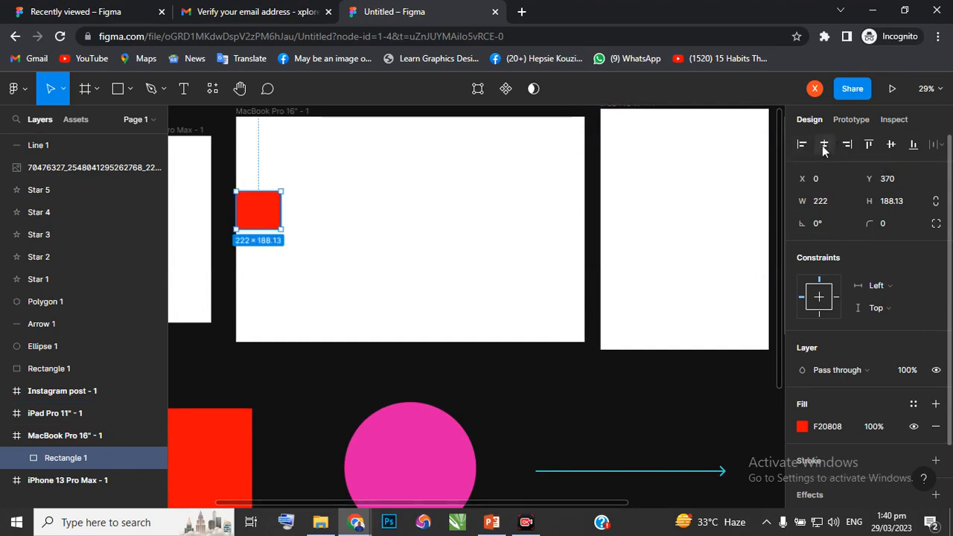
pyautogui.click(824, 146)
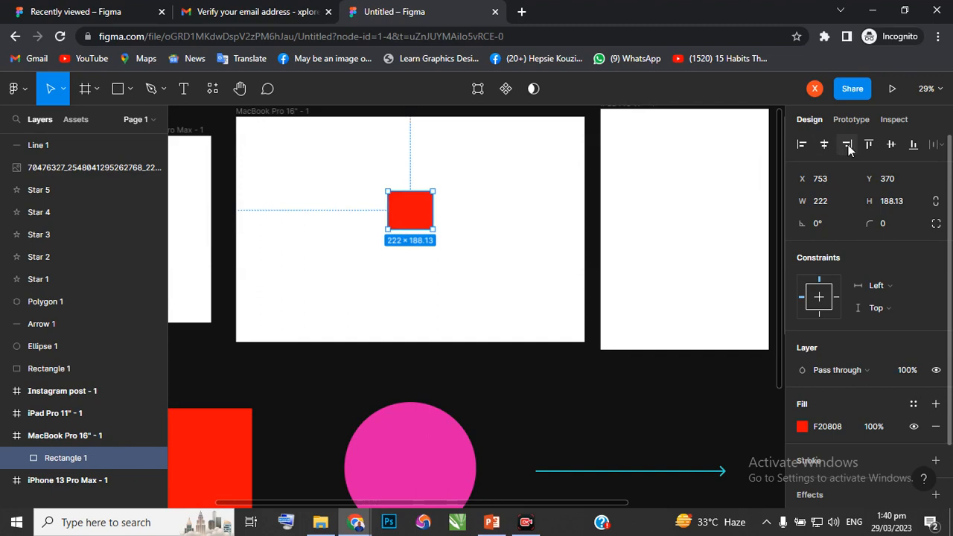
pyautogui.click(847, 146)
pyautogui.click(869, 146)
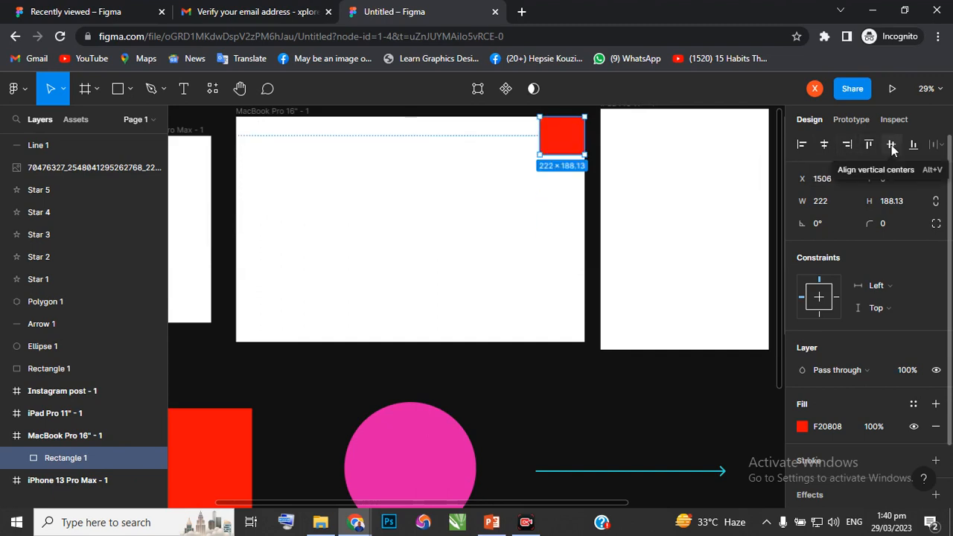
pyautogui.click(892, 146)
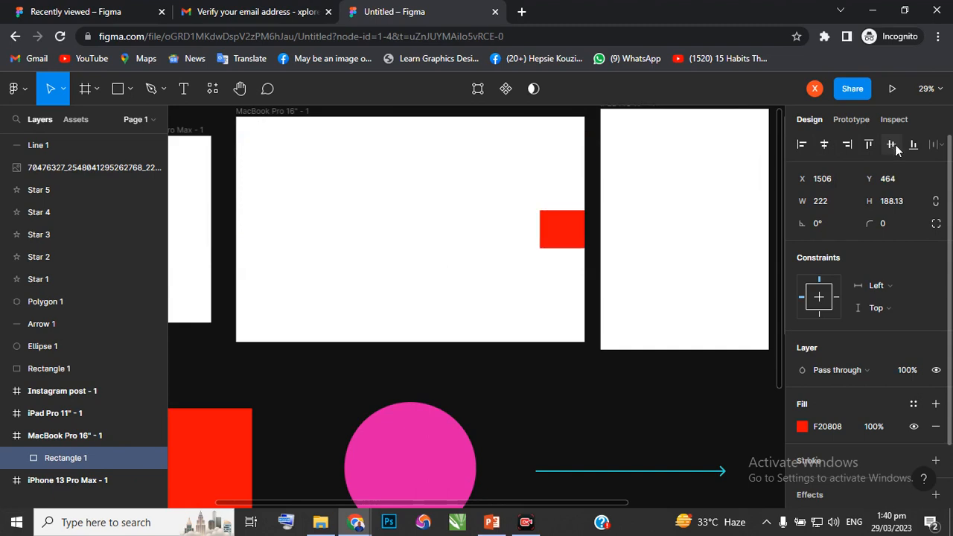
pyautogui.click(914, 146)
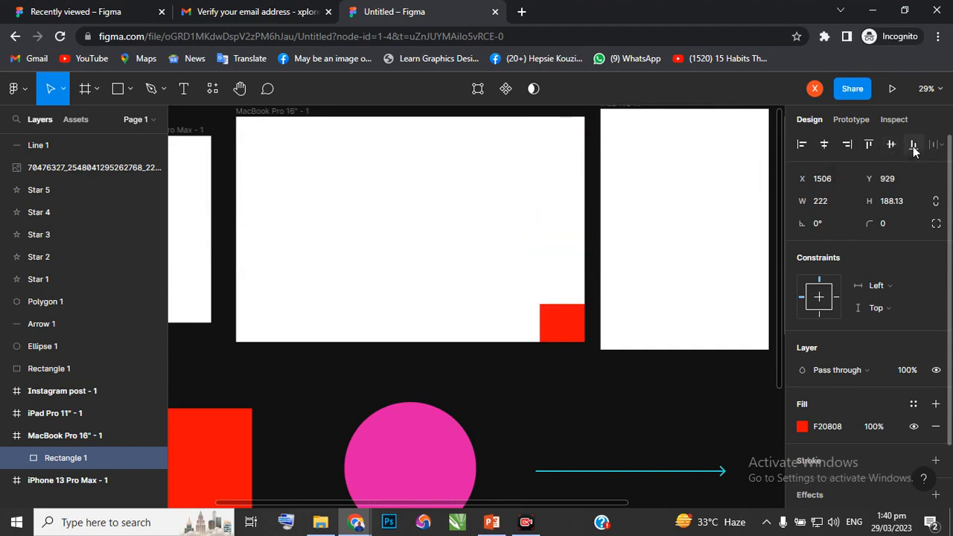
pyautogui.click(827, 146)
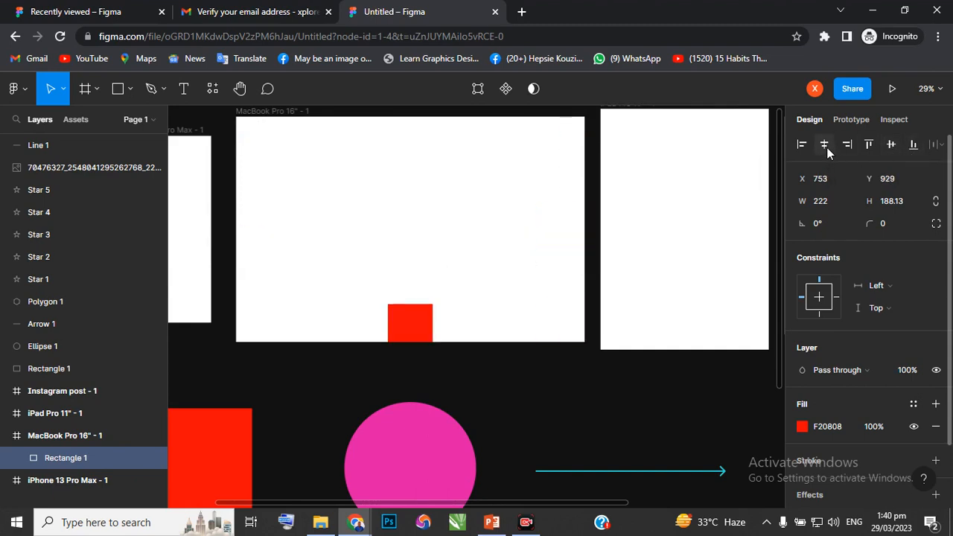
pyautogui.click(891, 146)
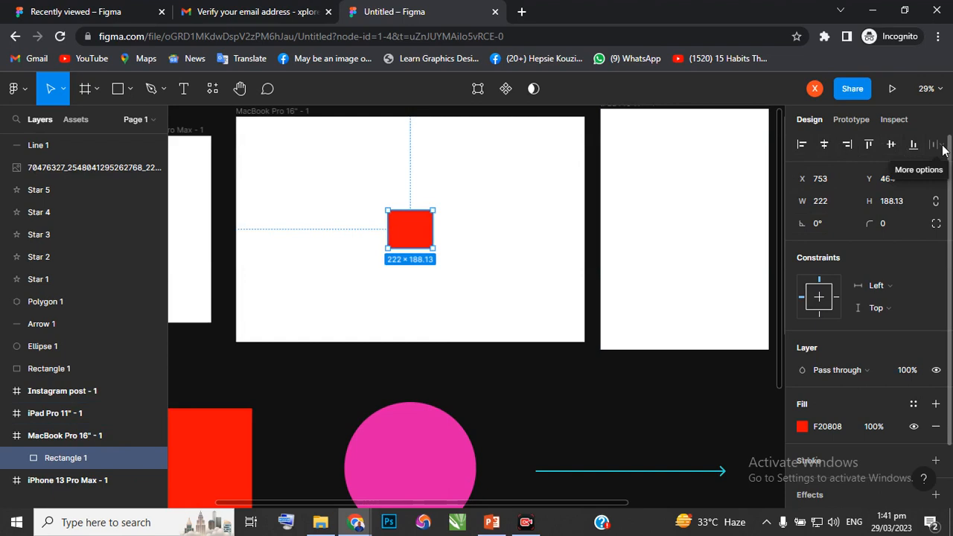
# Set the small rectangle's width and height to 400, and recentre it horizontally and vertically in the MacBook Pro 16" frame.
pyautogui.click(819, 206)
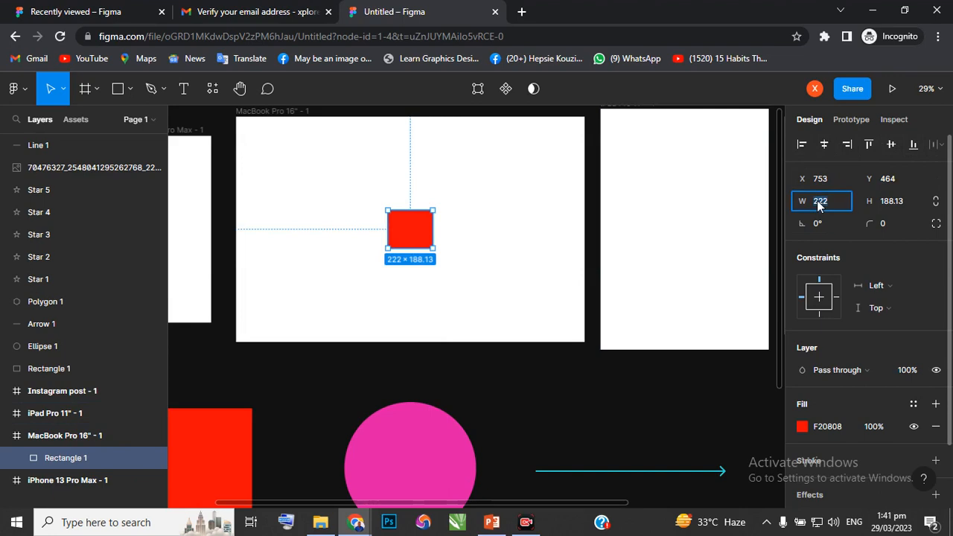
pyautogui.write('400')
pyautogui.press('Return')
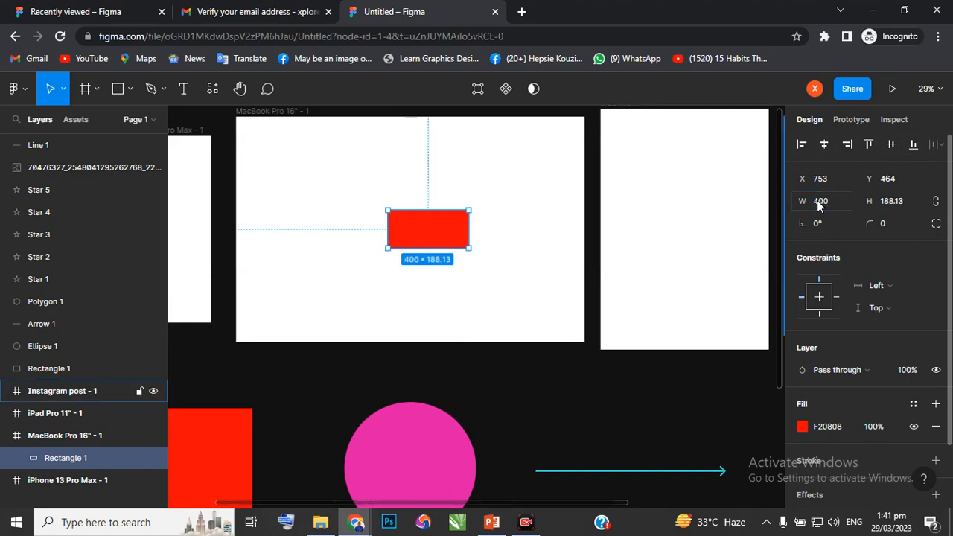
pyautogui.click(894, 209)
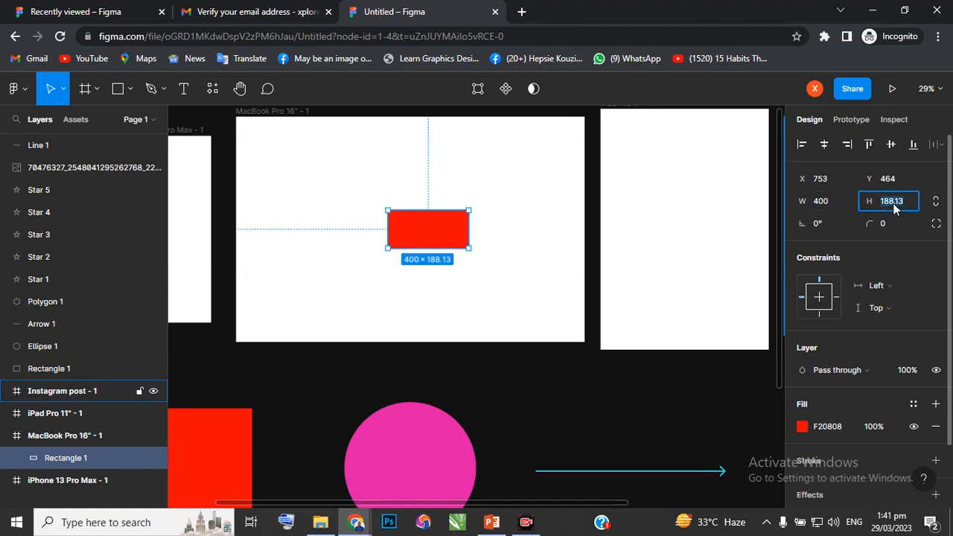
pyautogui.write('400')
pyautogui.press('Return')
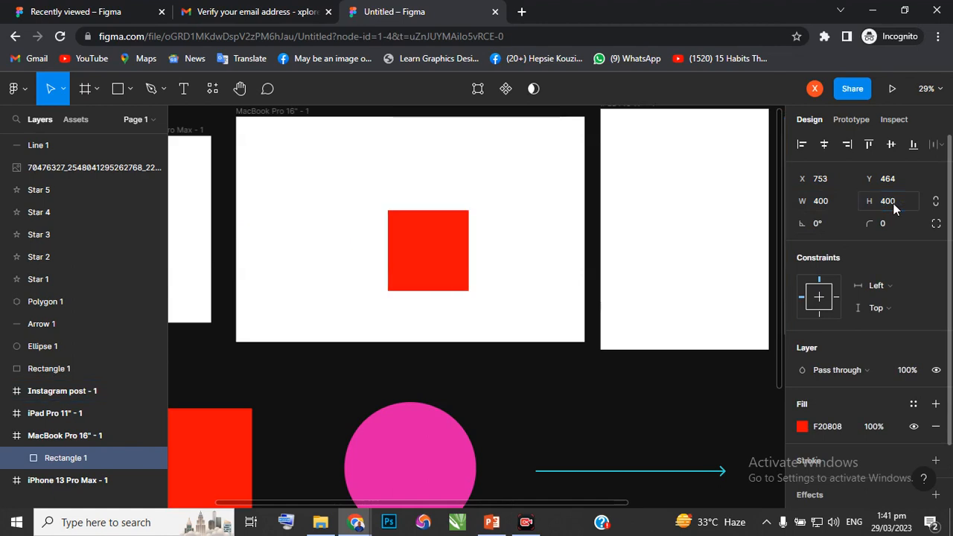
pyautogui.click(825, 146)
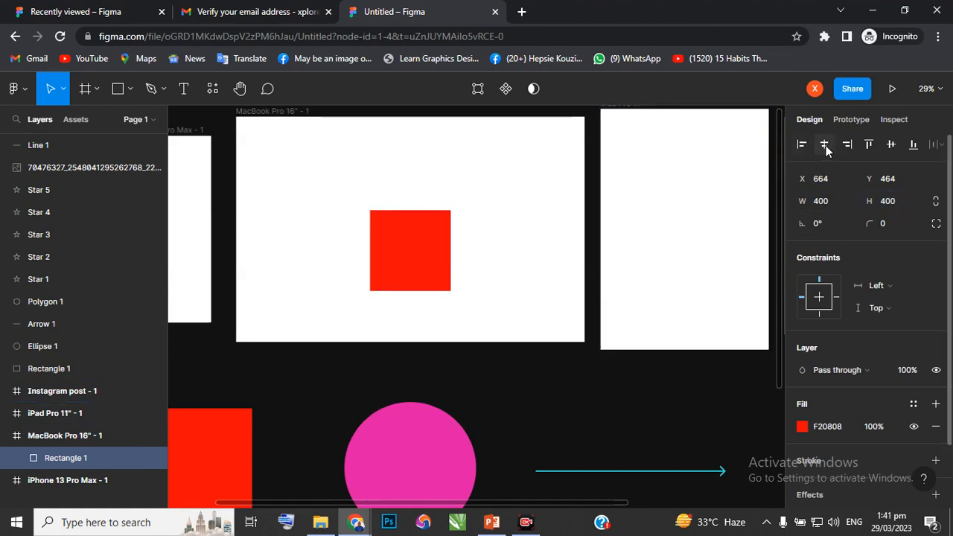
pyautogui.click(891, 146)
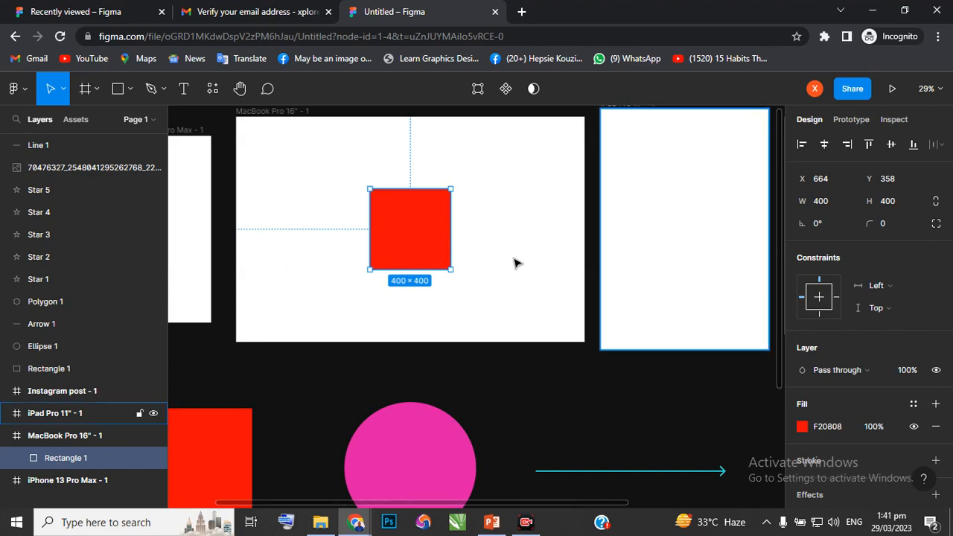
# Scale the red square down to 200 × 200 with the Scale tool, and recentre it in the MacBook Pro 16" frame.
pyautogui.press('k')
pyautogui.moveTo(451, 269); pyautogui.dragTo(418, 208)
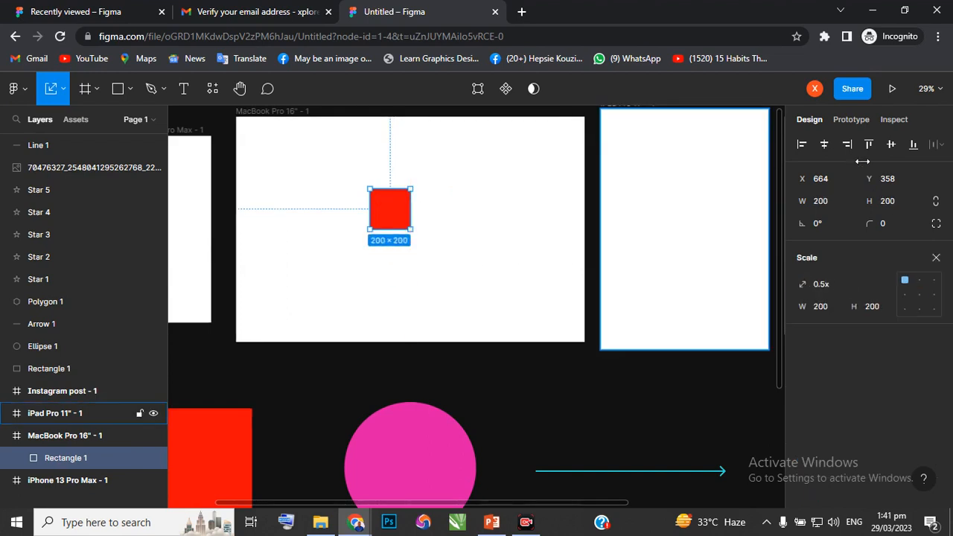
pyautogui.click(827, 146)
pyautogui.click(890, 146)
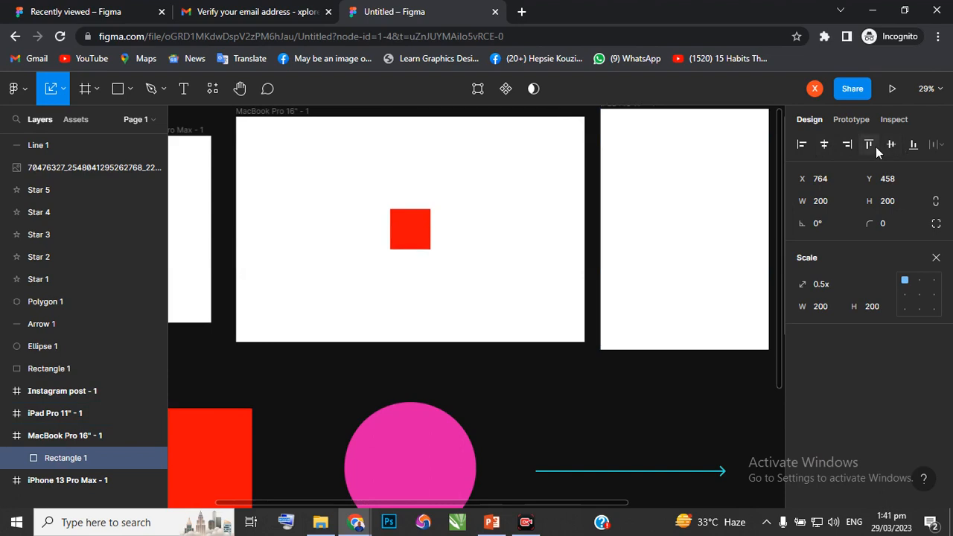
pyautogui.press('v')
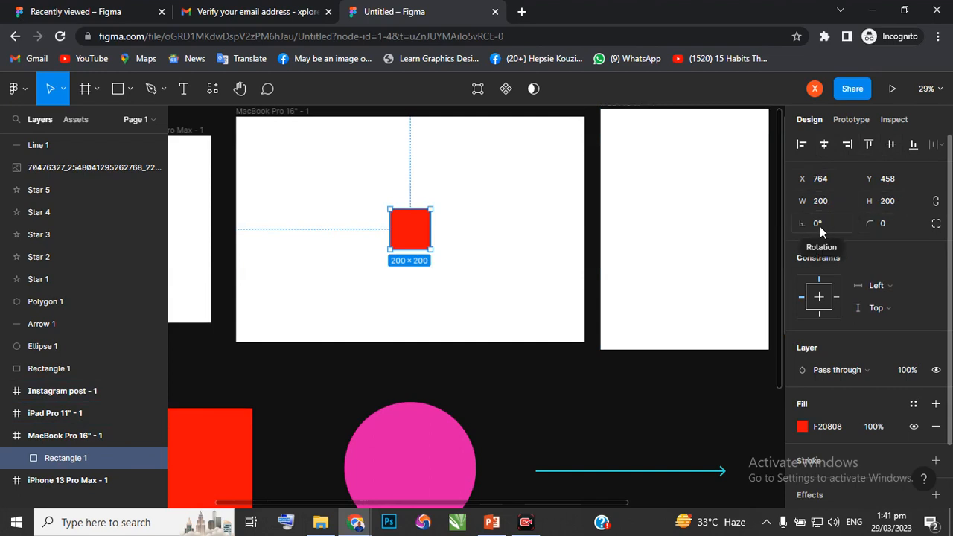
# Rotate the red square by 40°, and reset its rotation to 0°.
pyautogui.click(820, 227)
pyautogui.write('40')
pyautogui.press('Return')
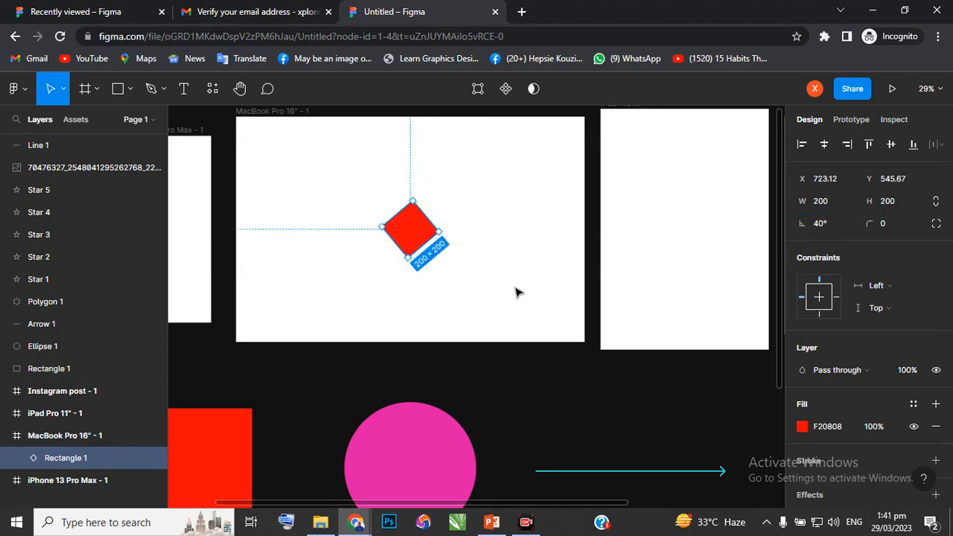
pyautogui.click(823, 225)
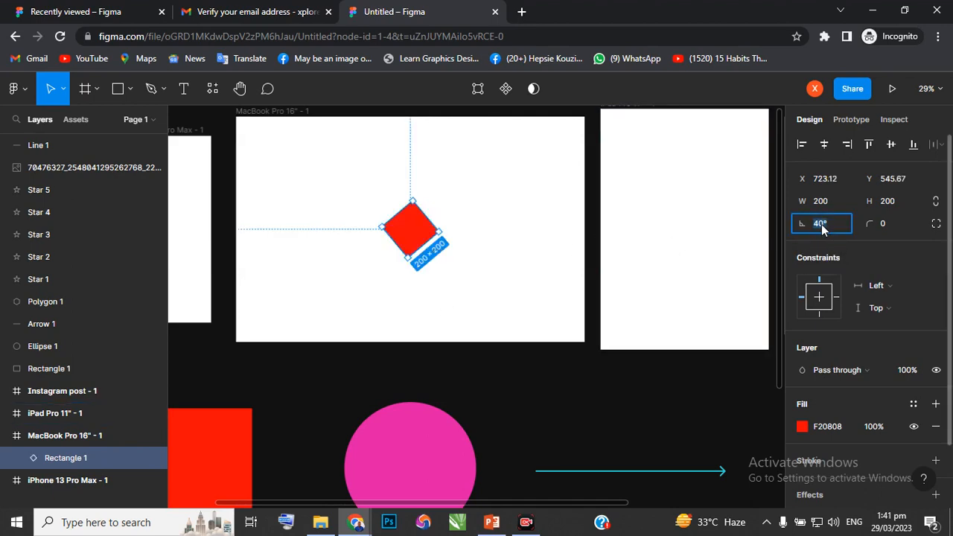
pyautogui.press('Return')
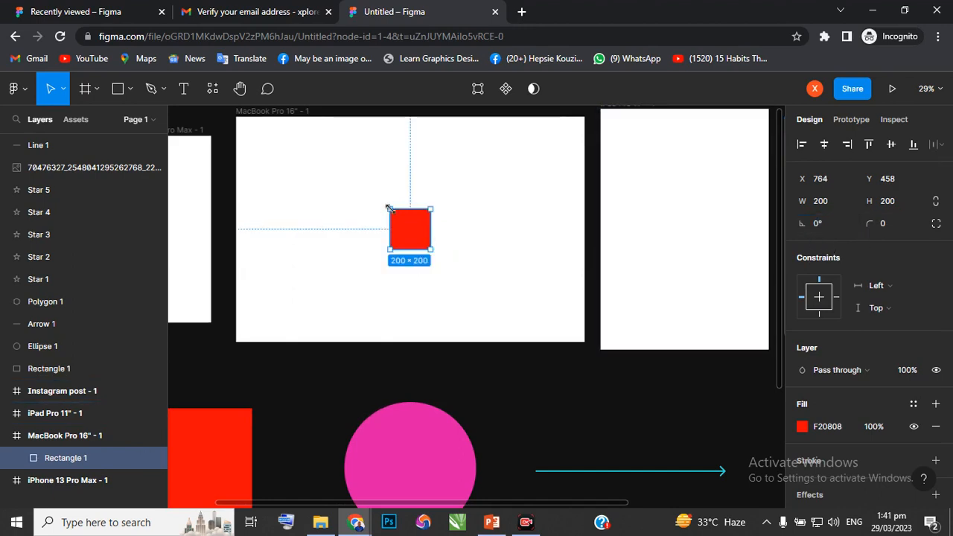
# Round the corners of the red square with a corner radius of 20.
pyautogui.scroll(2, 425, 209)
pyautogui.scroll(5, 426, 209)
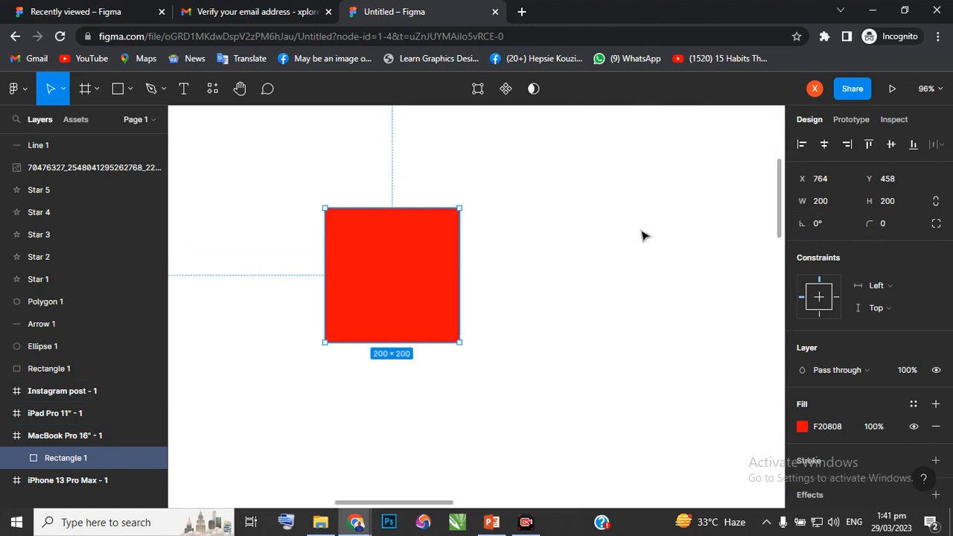
pyautogui.click(885, 224)
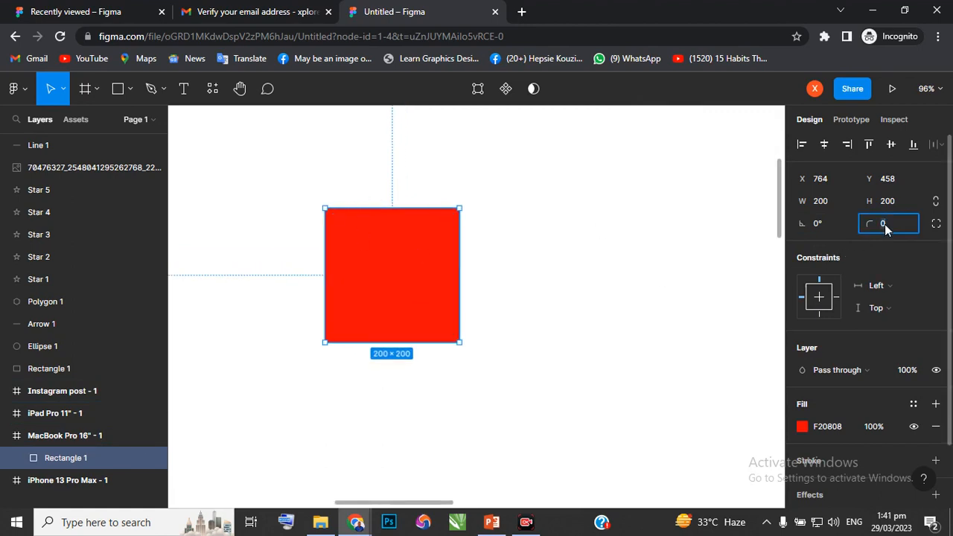
pyautogui.write('20')
pyautogui.press('Return')
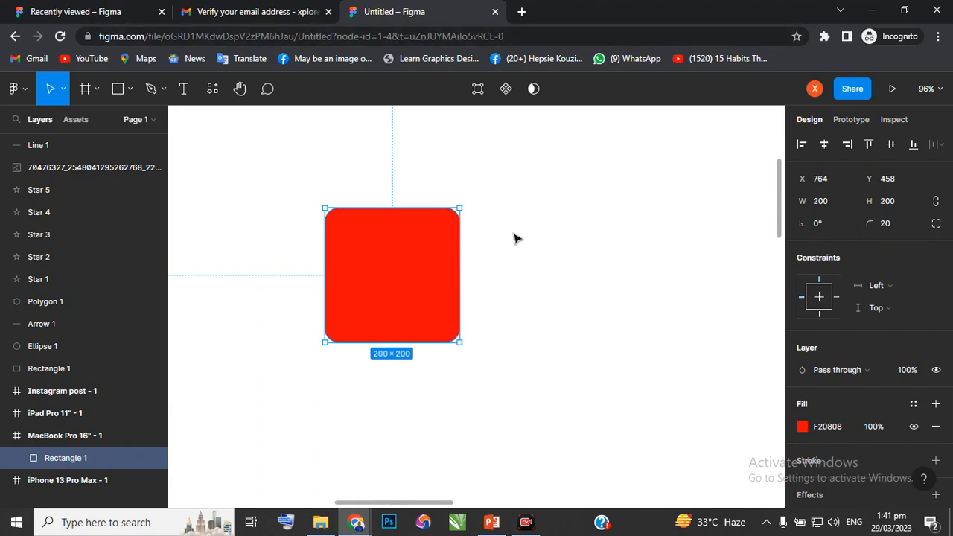
# Add a black (000000) inside stroke with a weight of 5 to the rounded red square, and deselect it.
pyautogui.scroll(-5, 482, 251)
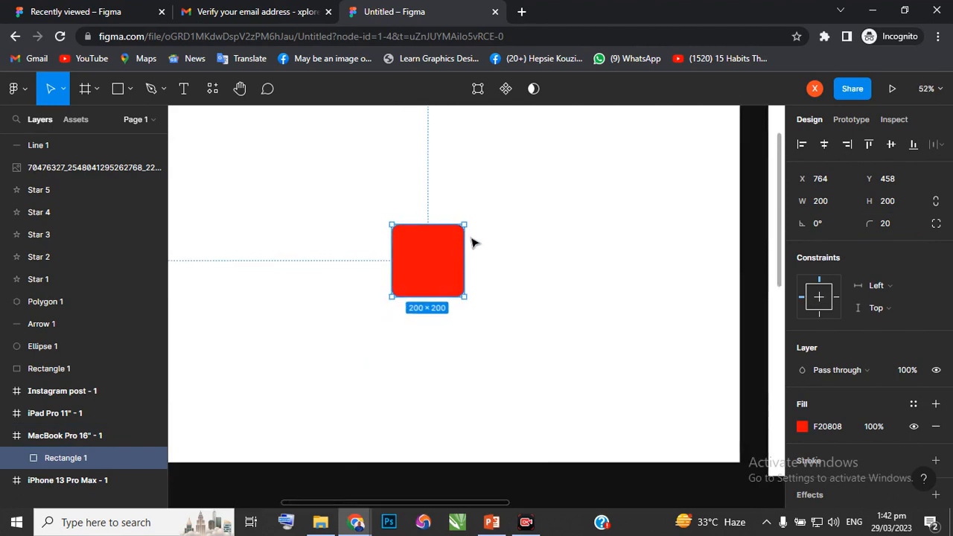
pyautogui.scroll(-2, 471, 243)
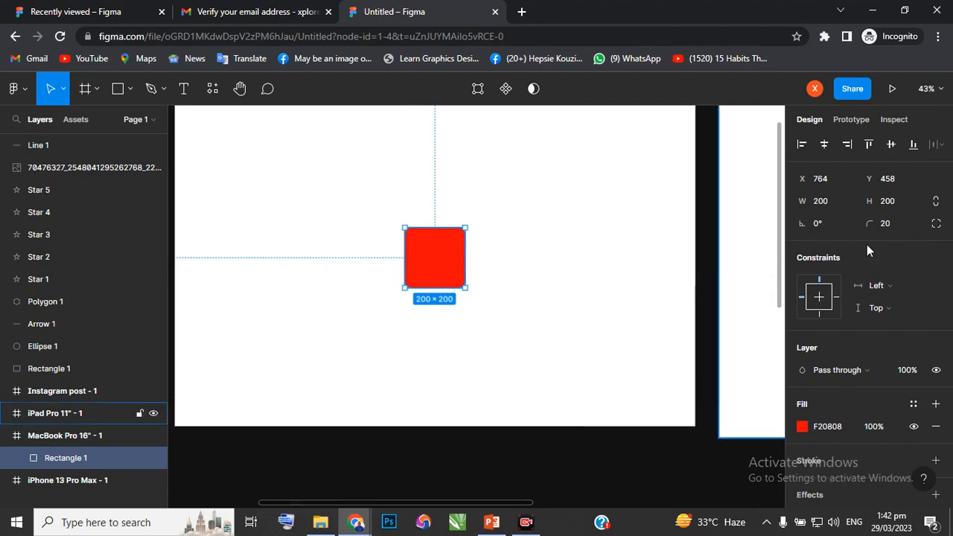
pyautogui.scroll(-1, 863, 258)
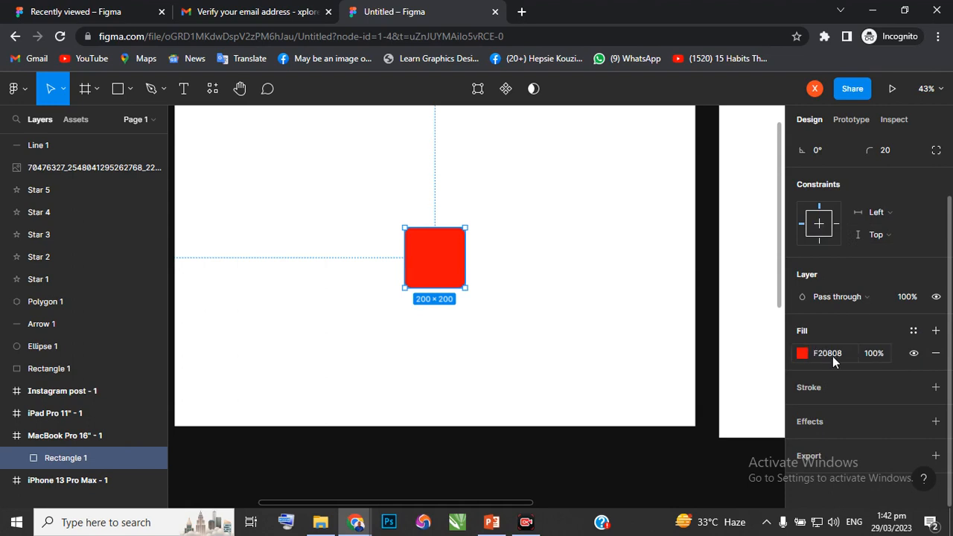
pyautogui.click(937, 388)
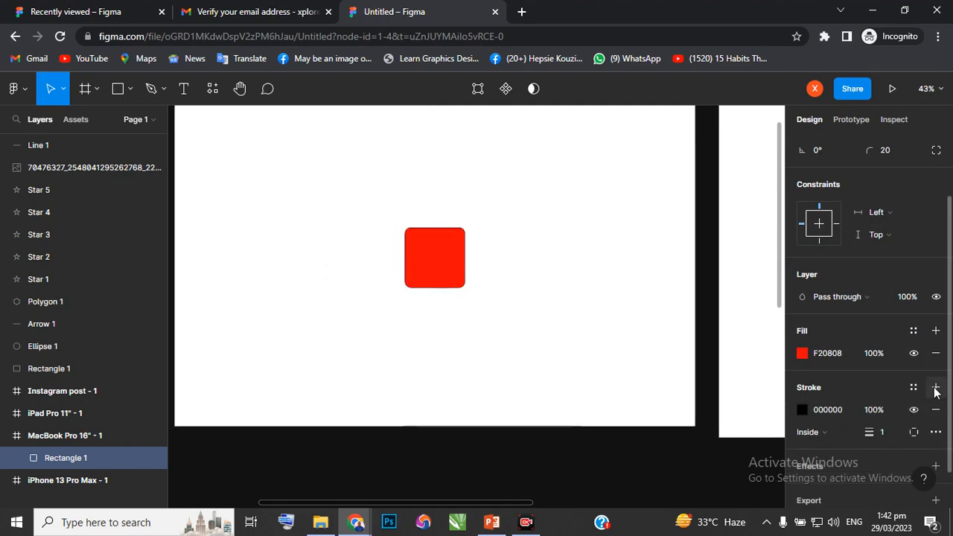
pyautogui.click(886, 433)
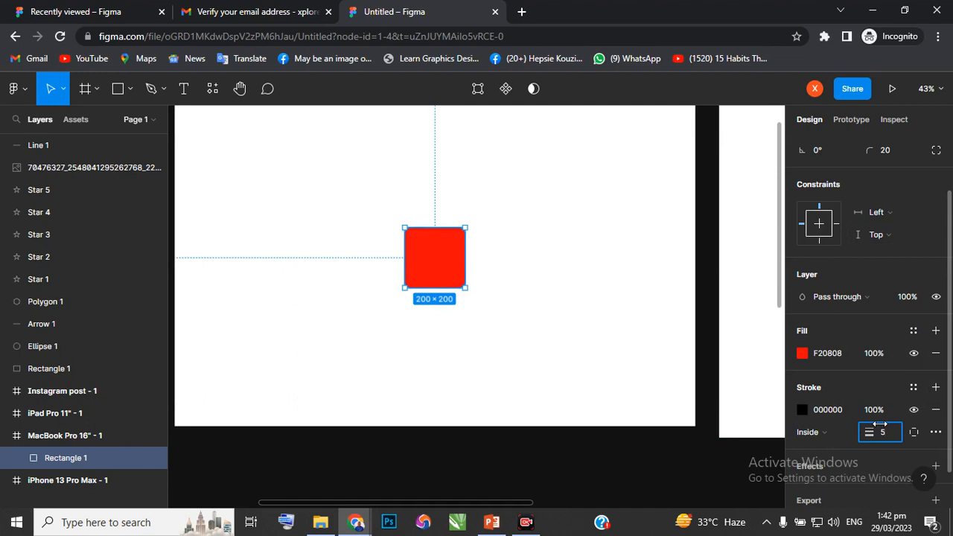
pyautogui.write('5')
pyautogui.click(444, 224)
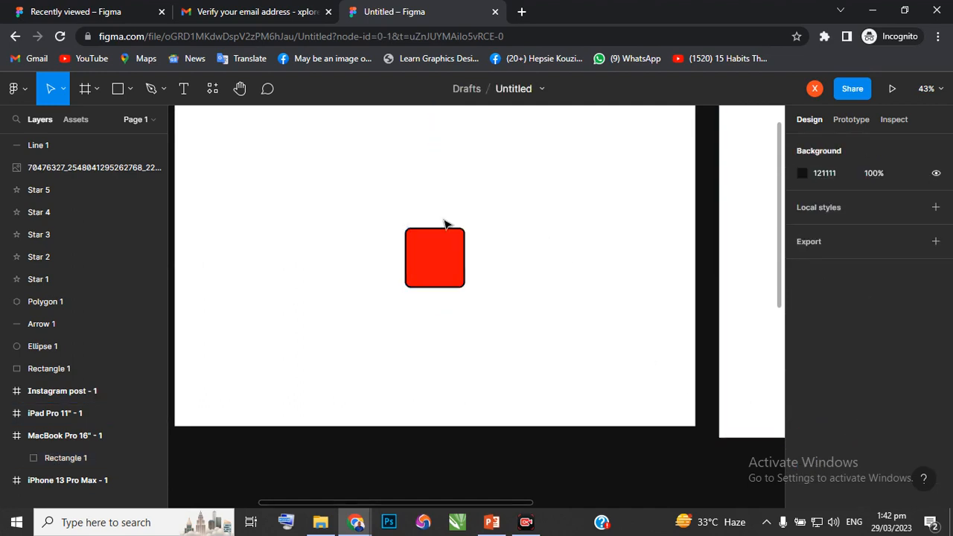
# Change the fill of the rounded red square in the MacBook Pro 16" frame from solid to a linear gradient.
pyautogui.click(440, 280)
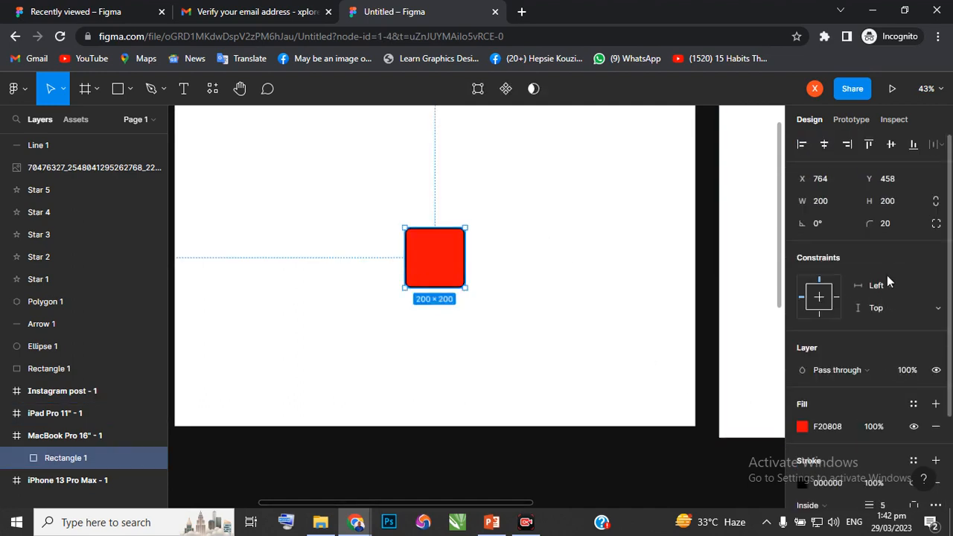
pyautogui.scroll(-3, 887, 283)
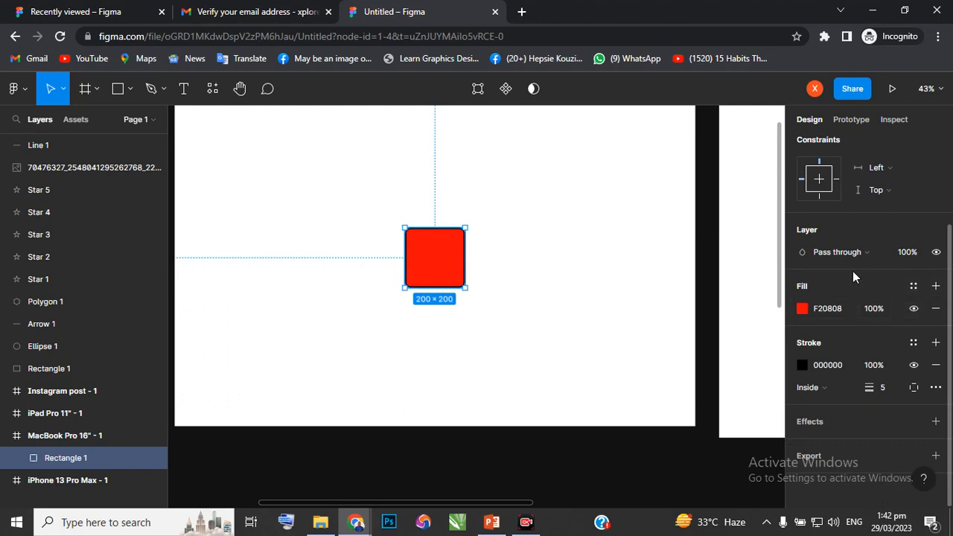
pyautogui.scroll(-1, 598, 308)
pyautogui.scroll(-3, 470, 301)
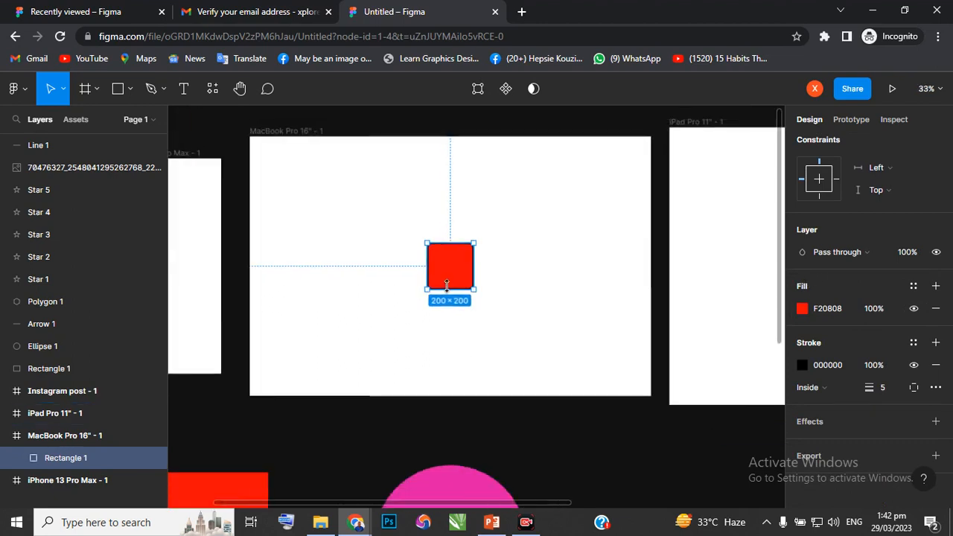
pyautogui.scroll(-2, 453, 272)
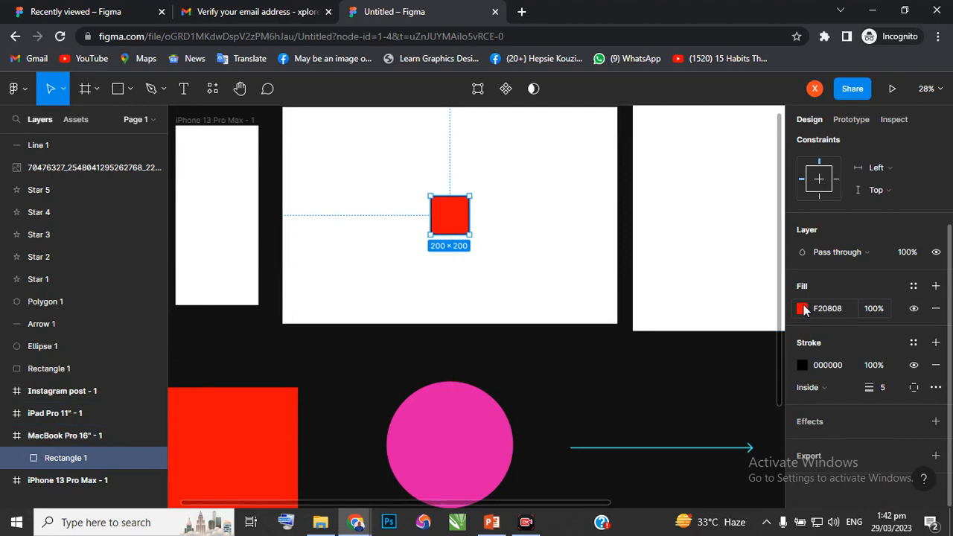
pyautogui.click(803, 308)
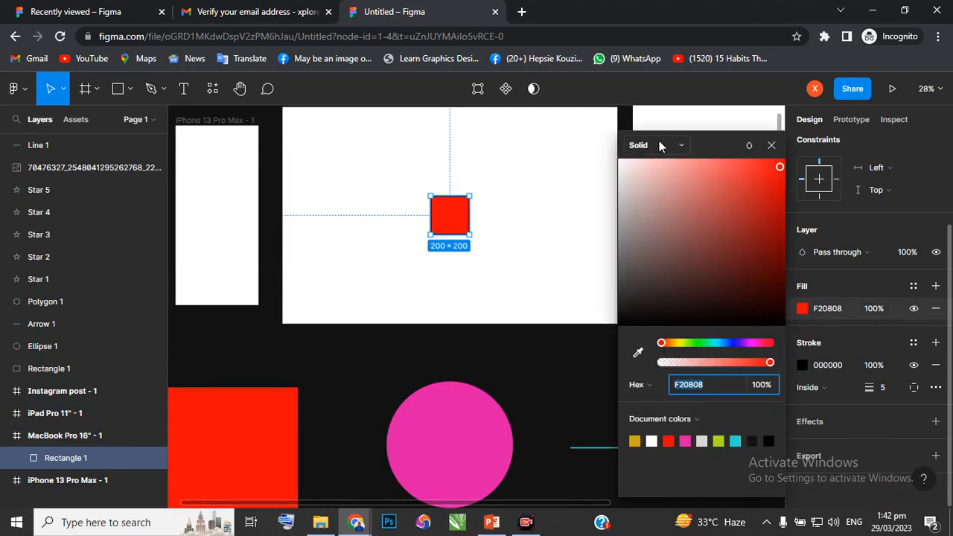
pyautogui.click(682, 147)
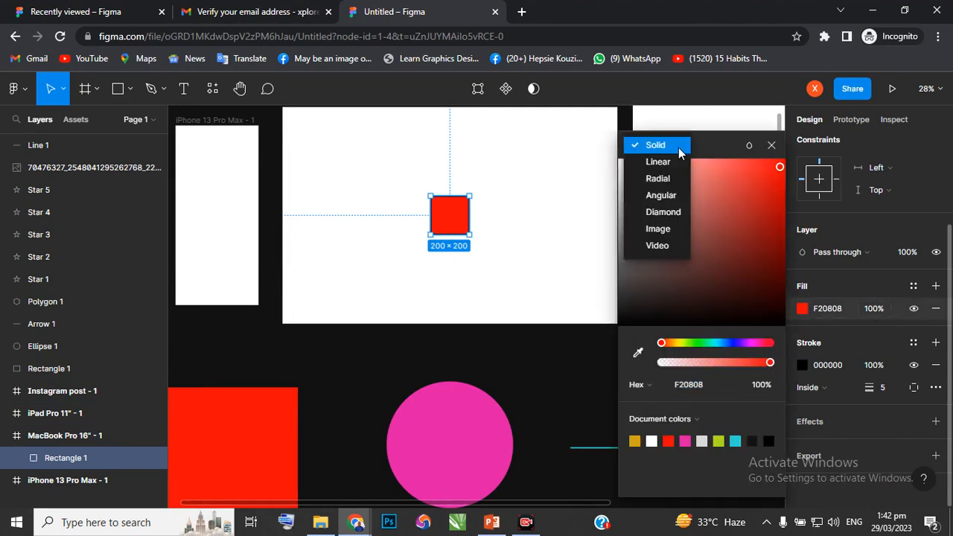
pyautogui.click(659, 161)
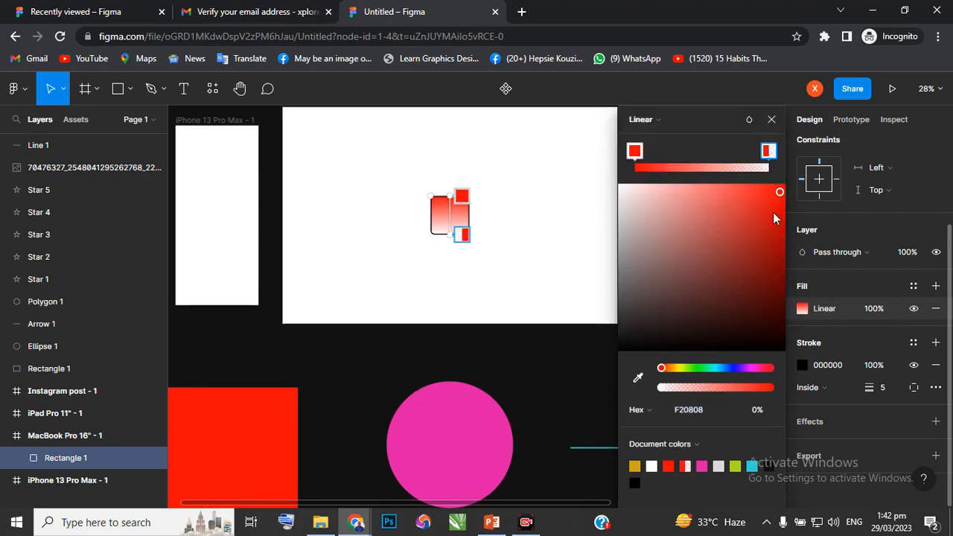
# Set the end stop of the square's linear gradient to purple BF06CF with 79% opacity.
pyautogui.click(752, 369)
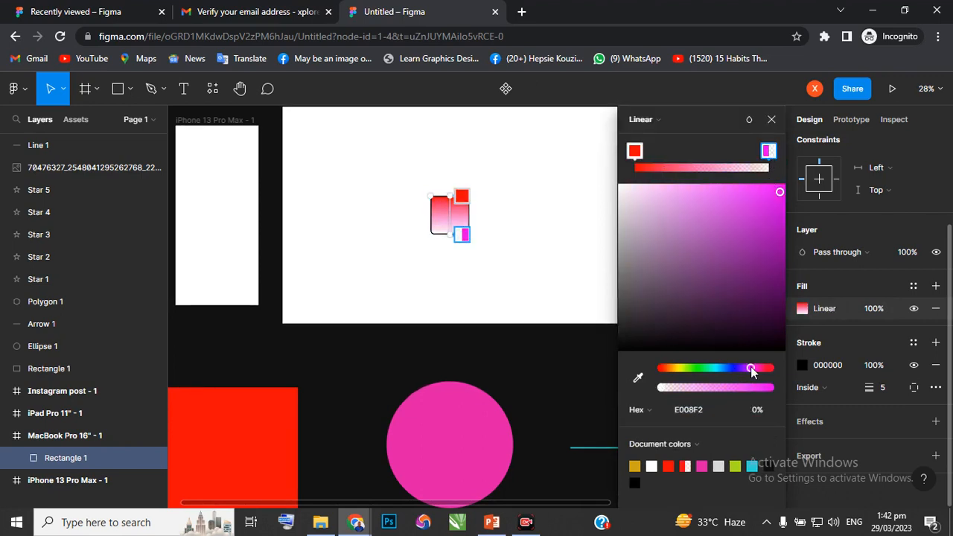
pyautogui.moveTo(780, 191); pyautogui.dragTo(780, 215)
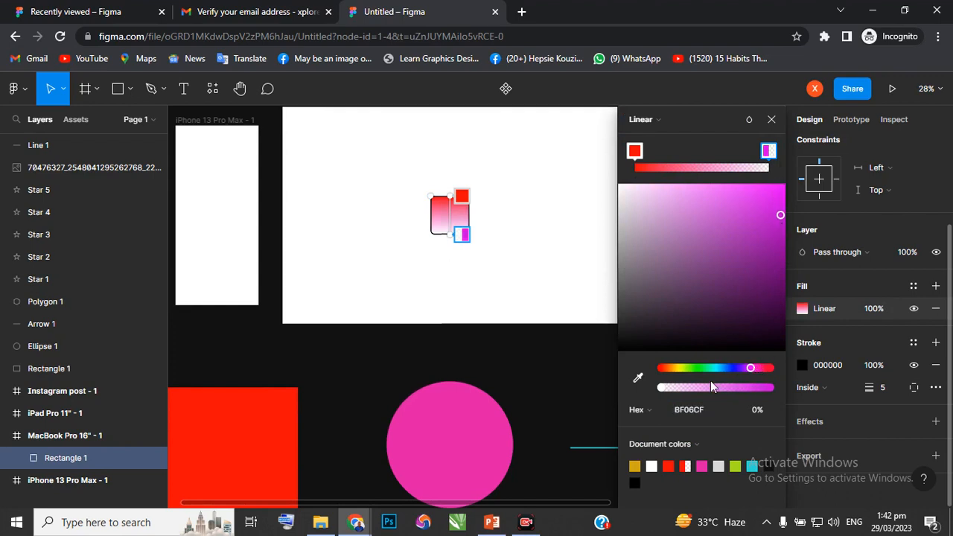
pyautogui.click(749, 387)
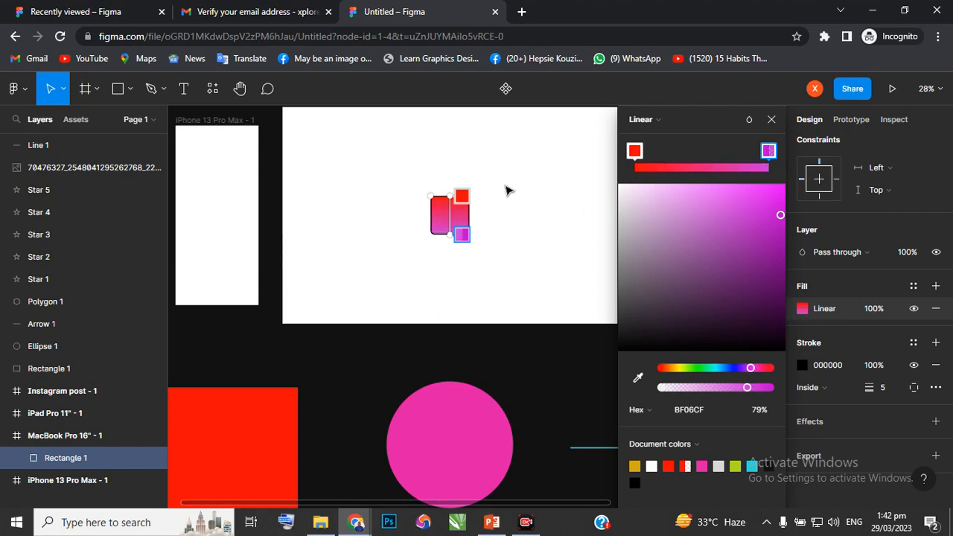
# Remove the black stroke from the gradient-filled square.
pyautogui.scroll(2, 493, 185)
pyautogui.scroll(4, 492, 184)
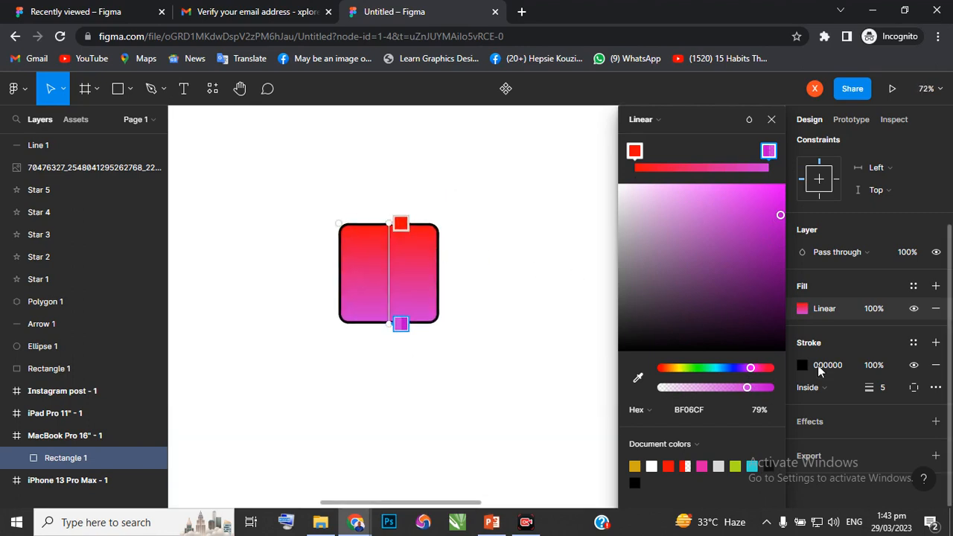
pyautogui.click(936, 366)
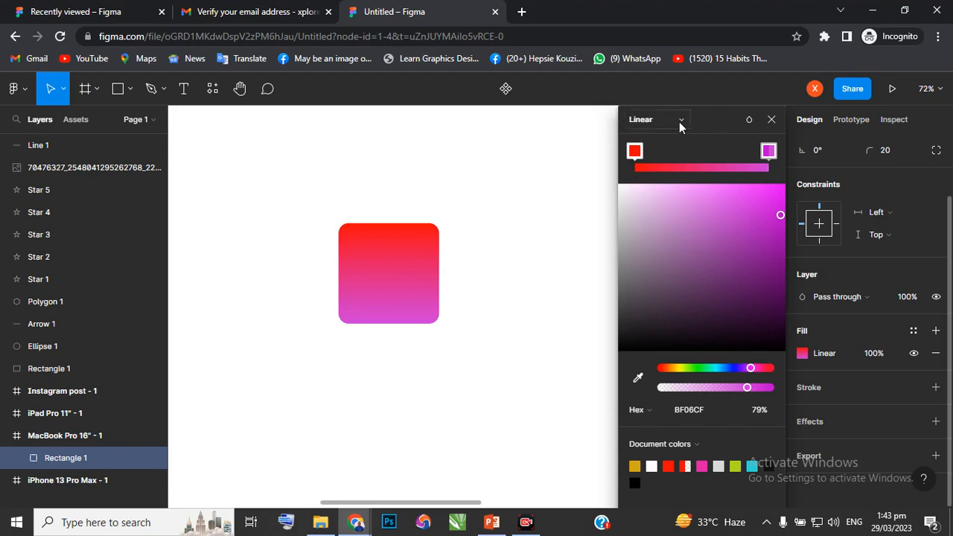
# Try a radial gradient and a diamond gradient as the square's fill type.
pyautogui.click(679, 122)
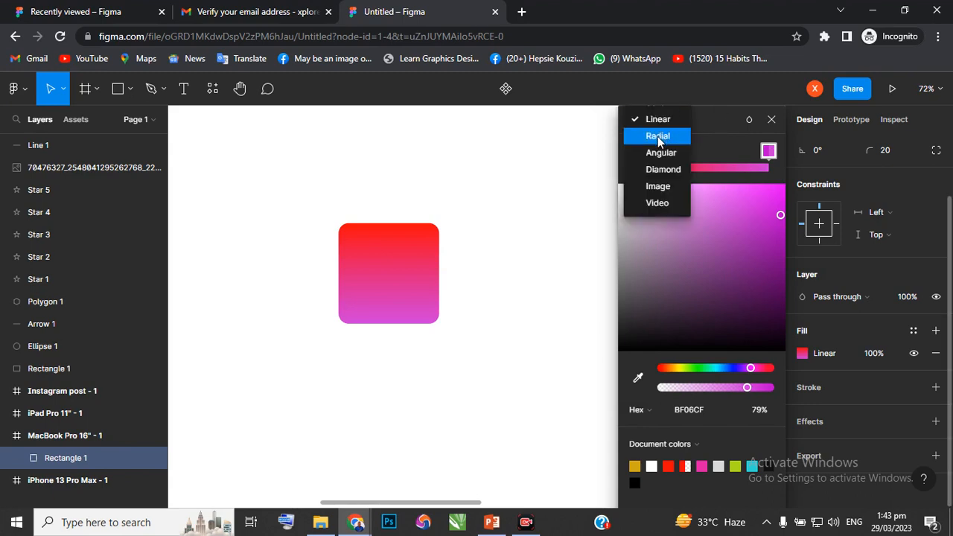
pyautogui.click(656, 138)
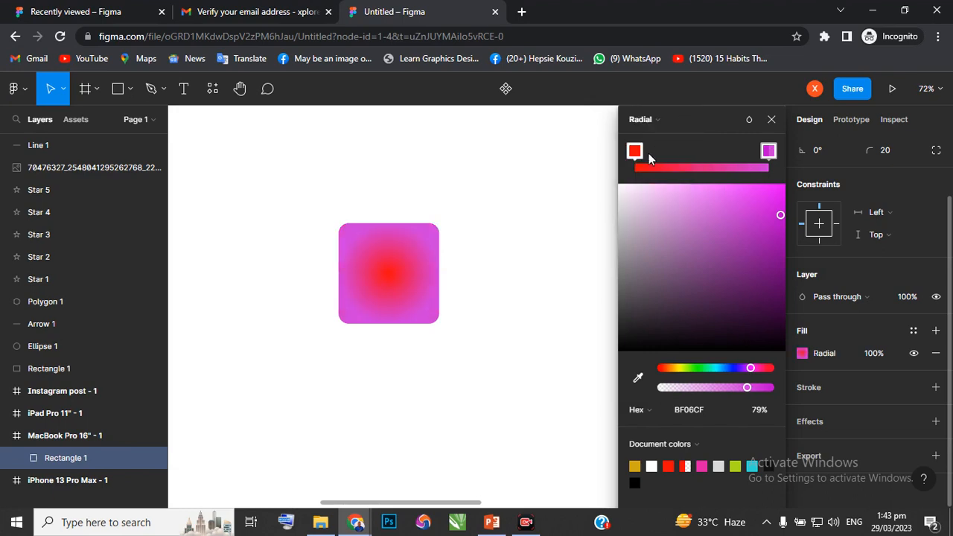
pyautogui.click(666, 125)
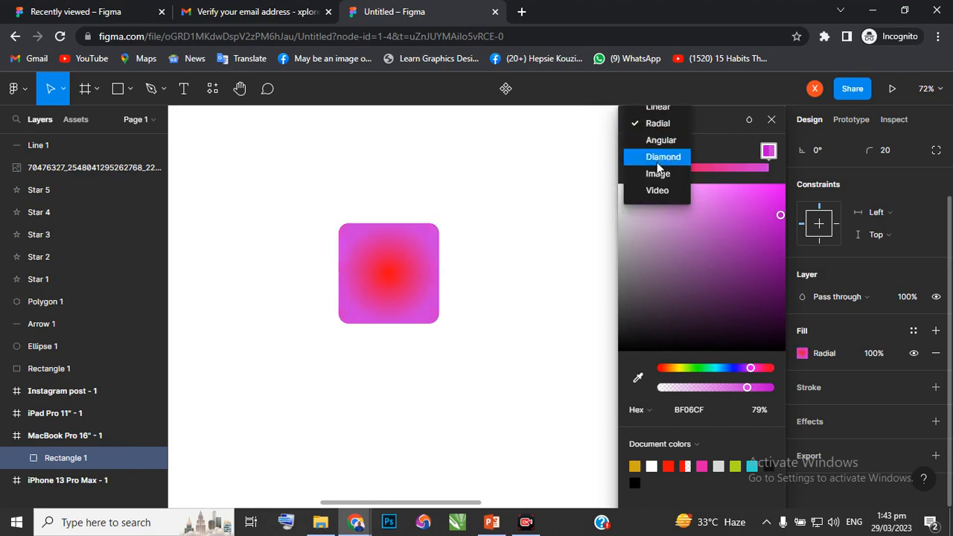
pyautogui.click(656, 160)
pyautogui.click(673, 114)
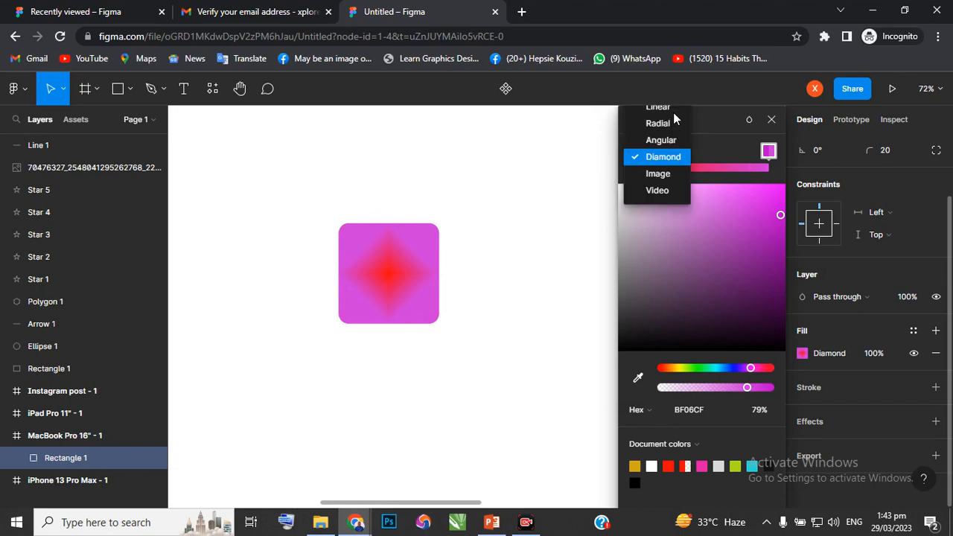
pyautogui.click(659, 174)
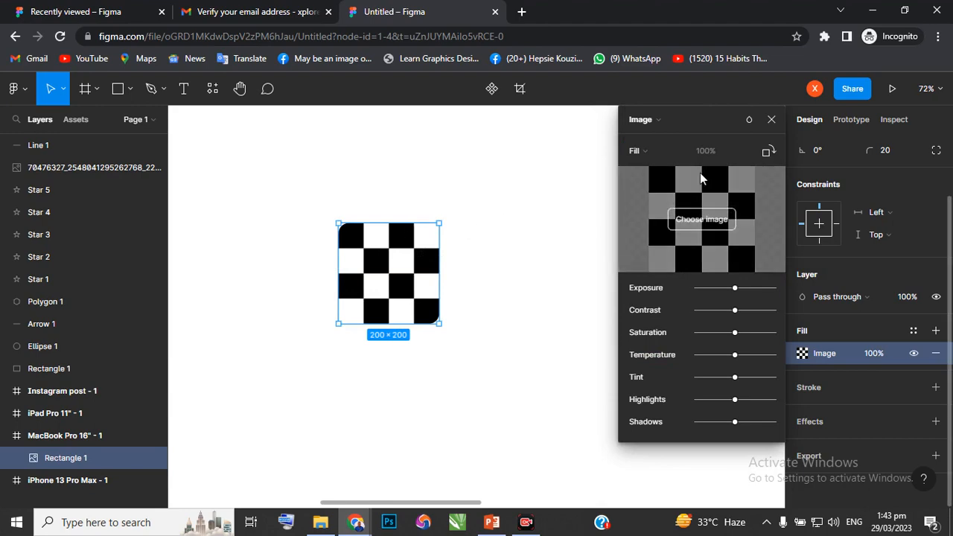
pyautogui.click(696, 224)
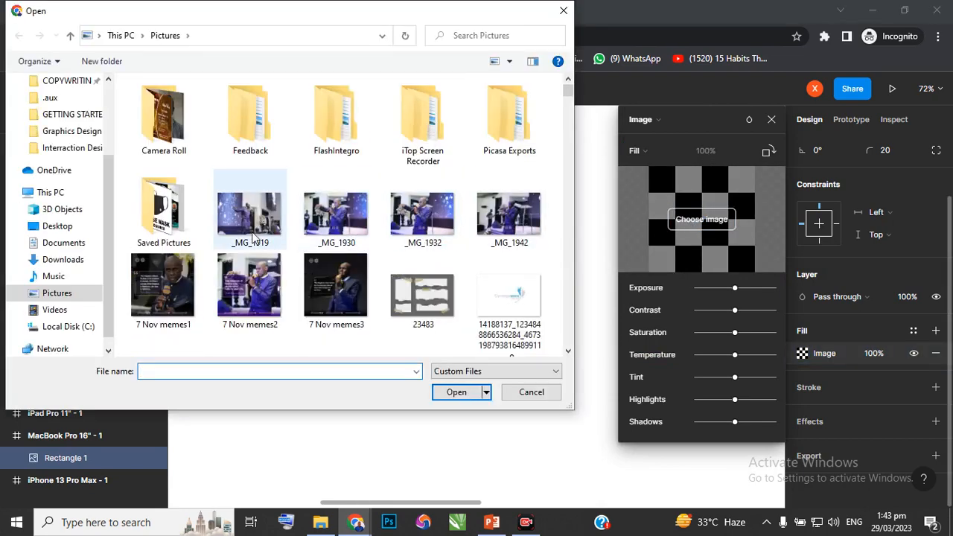
pyautogui.scroll(-3, 261, 257)
pyautogui.scroll(-2, 260, 257)
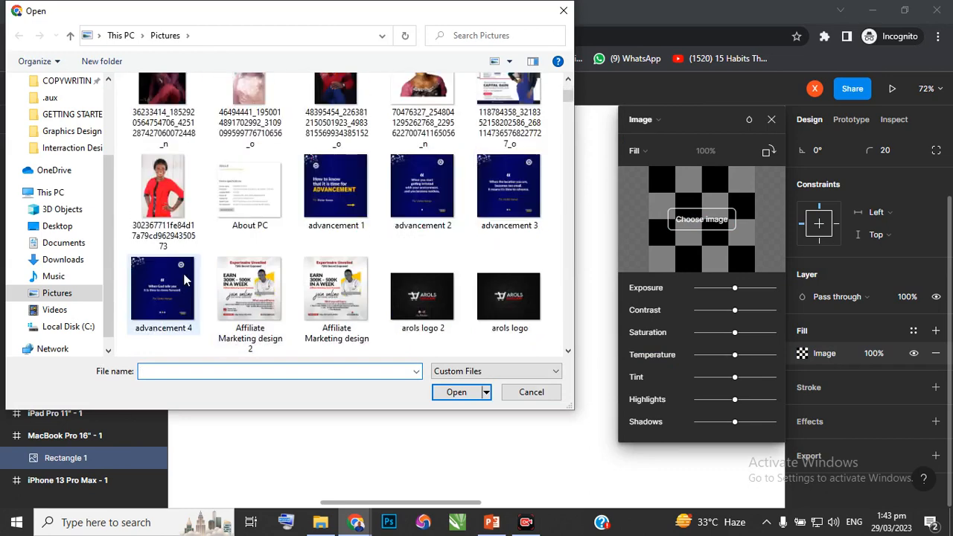
pyautogui.click(164, 200)
pyautogui.click(450, 398)
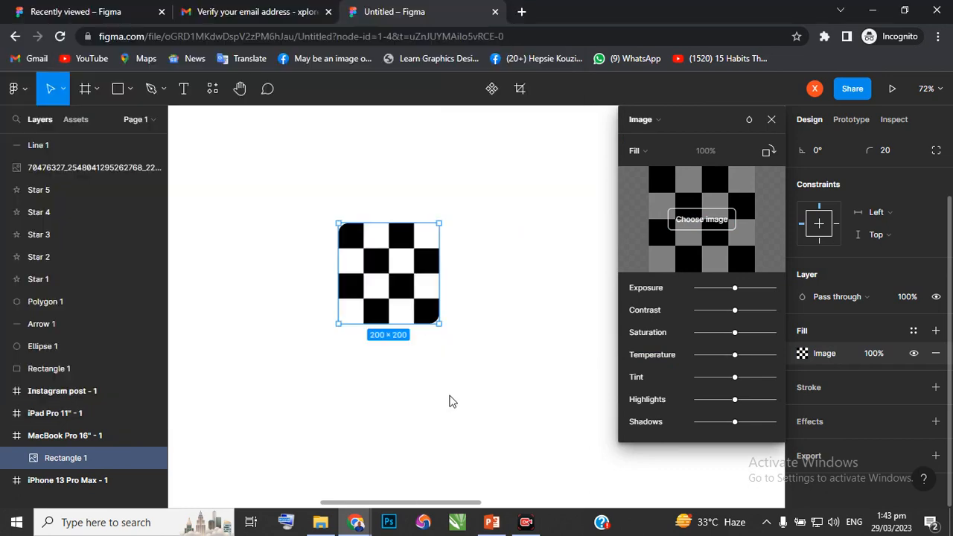
# Set the rounded rectangle's image fill to Crop and shift the photo down so the woman's head and upper body fit inside.
pyautogui.click(680, 152)
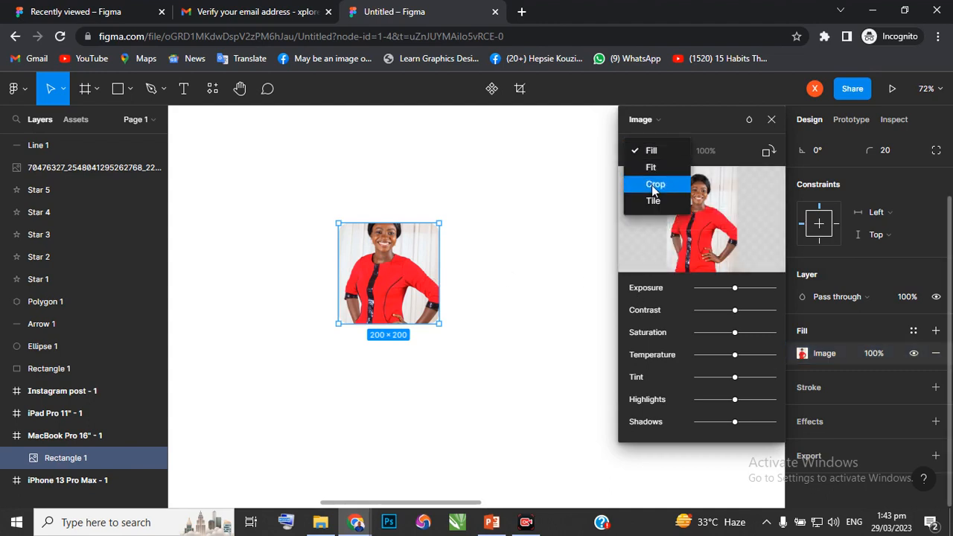
pyautogui.click(655, 184)
pyautogui.moveTo(387, 265); pyautogui.dragTo(389, 289)
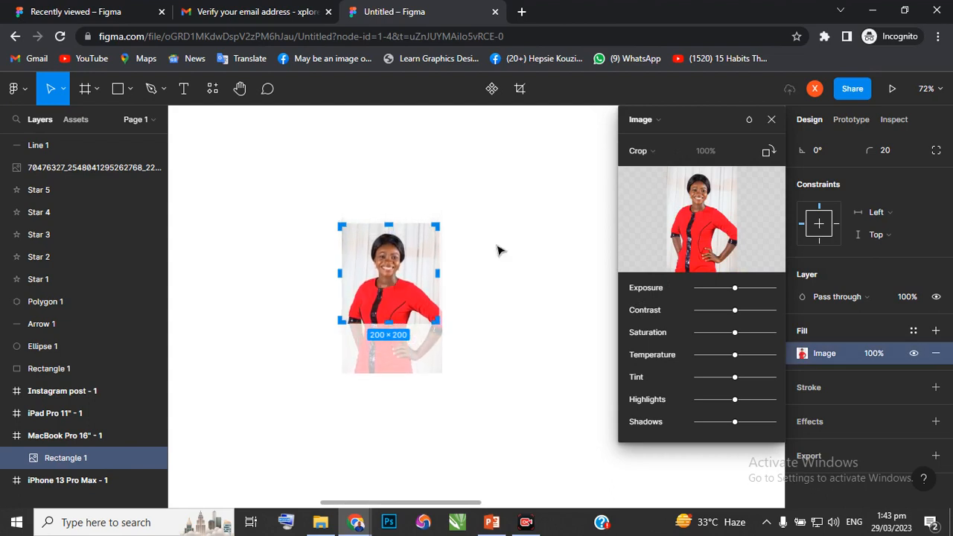
pyautogui.click(598, 204)
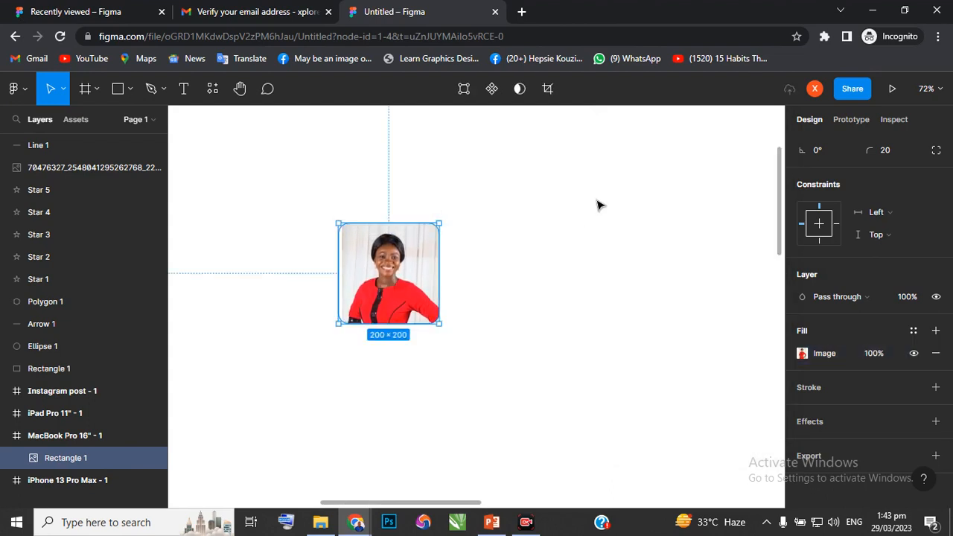
pyautogui.click(601, 204)
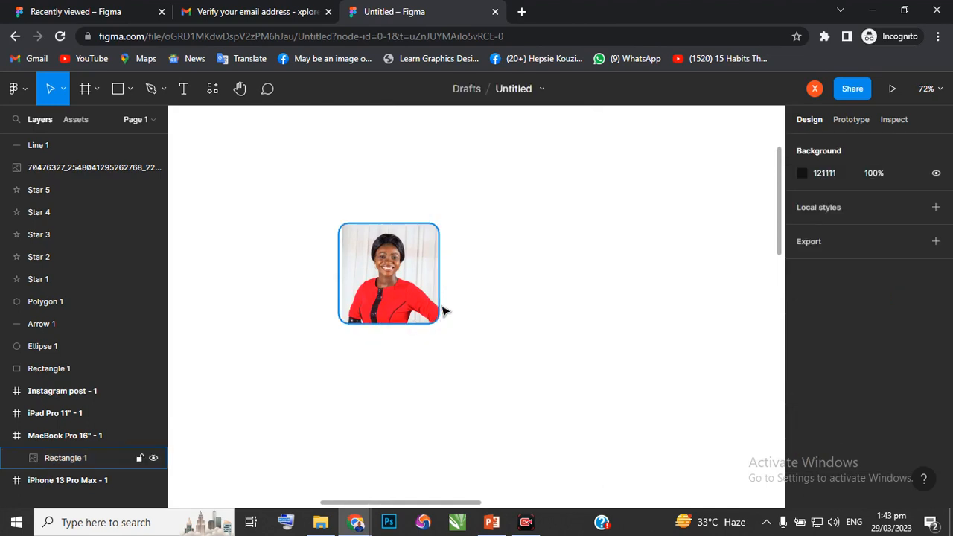
# Change the fill of the MacBook Pro 16" frame to the pale green D1E9D9.
pyautogui.scroll(-6, 440, 312)
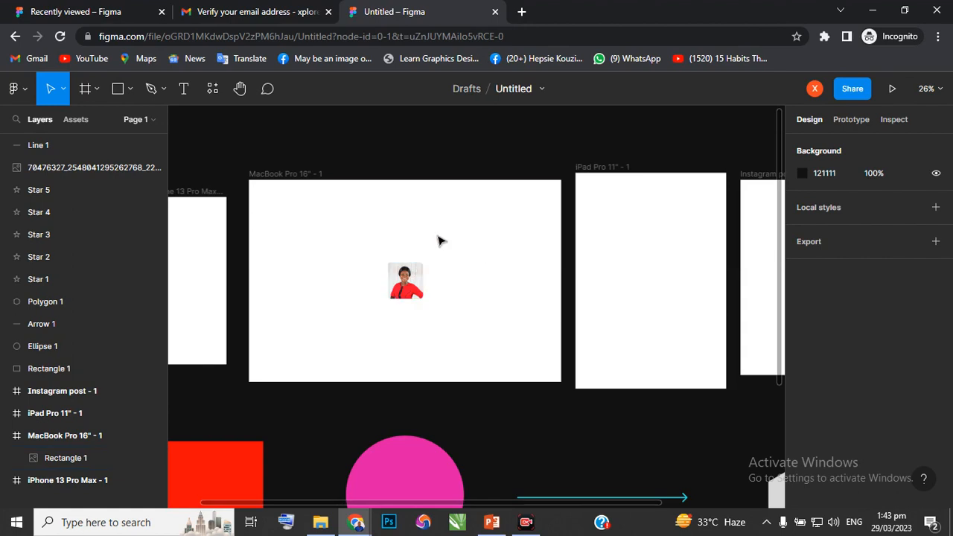
pyautogui.scroll(-2, 437, 237)
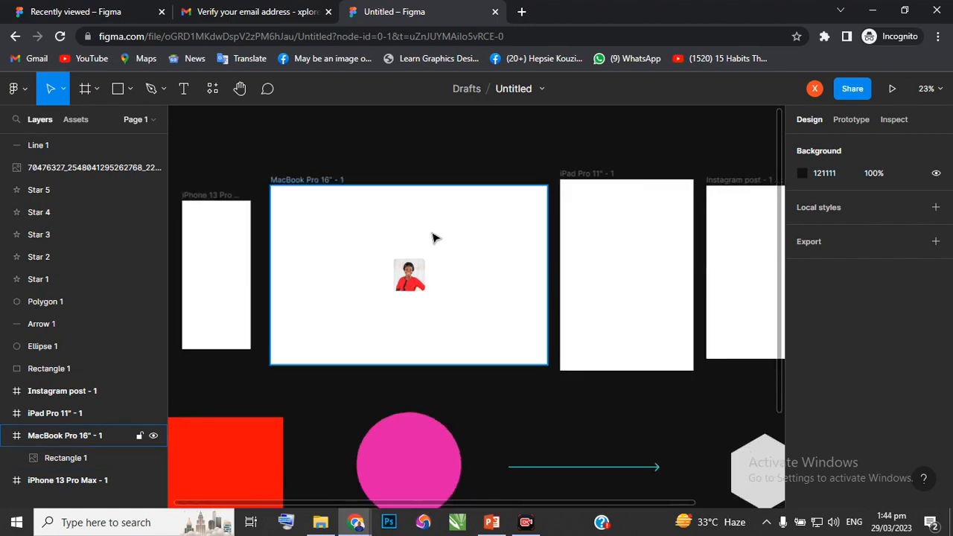
pyautogui.click(309, 185)
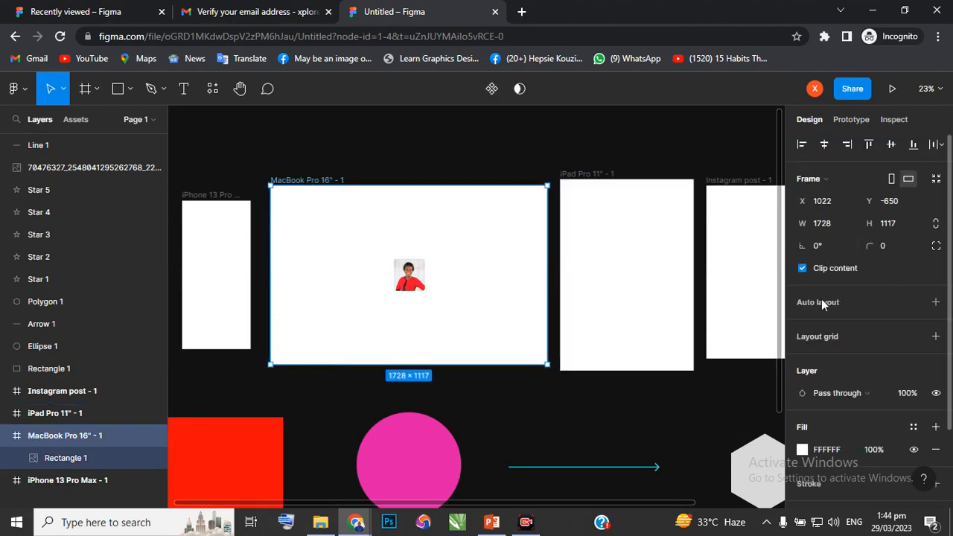
pyautogui.scroll(-1, 890, 249)
pyautogui.scroll(-2, 887, 247)
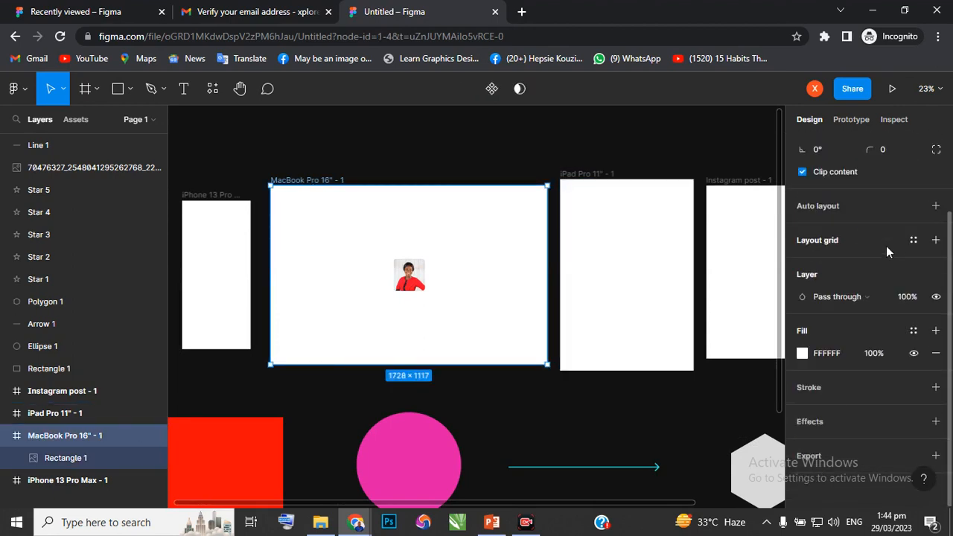
pyautogui.click(802, 354)
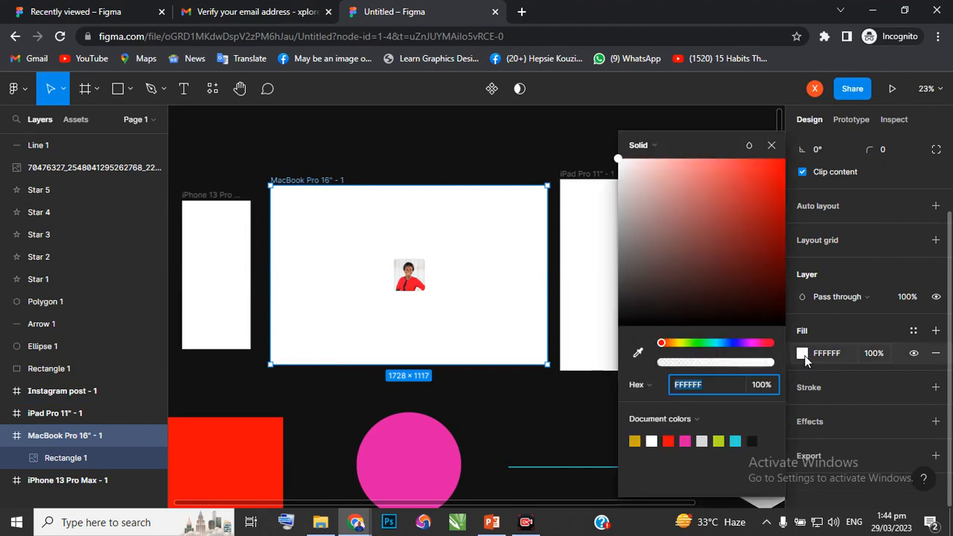
pyautogui.click(710, 228)
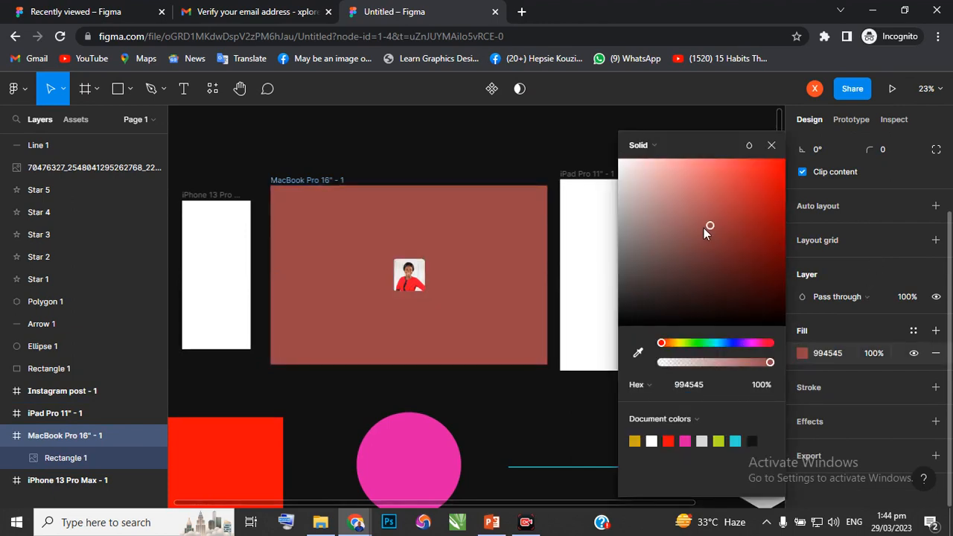
pyautogui.click(635, 173)
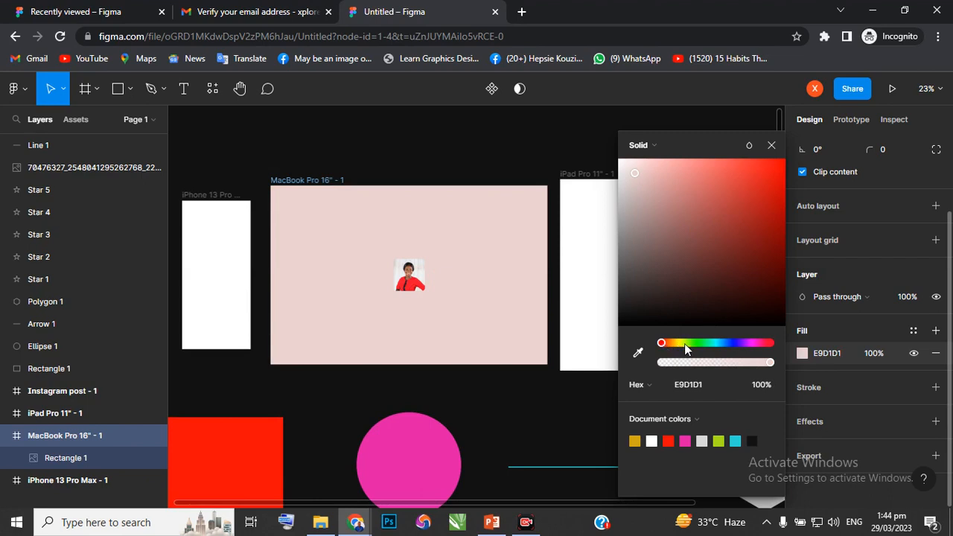
pyautogui.moveTo(684, 343); pyautogui.dragTo(705, 340)
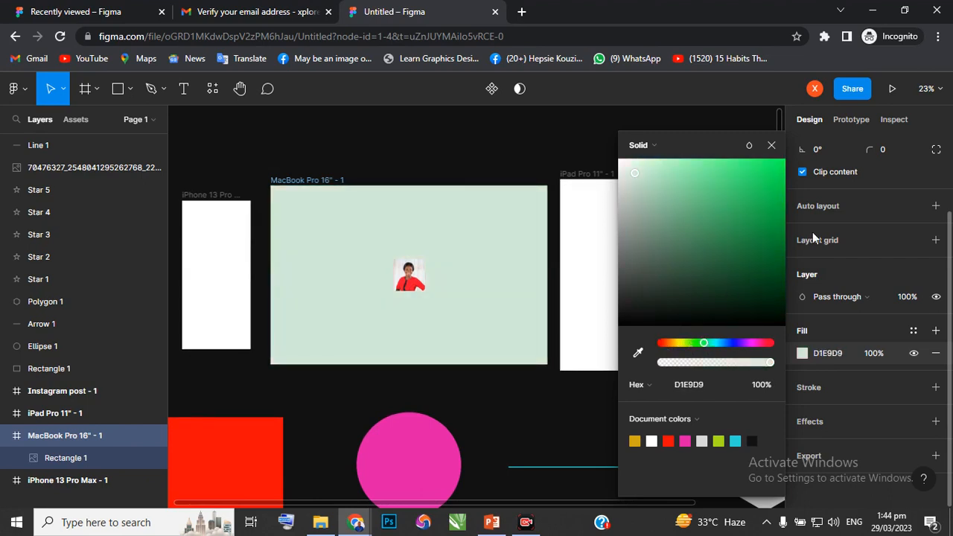
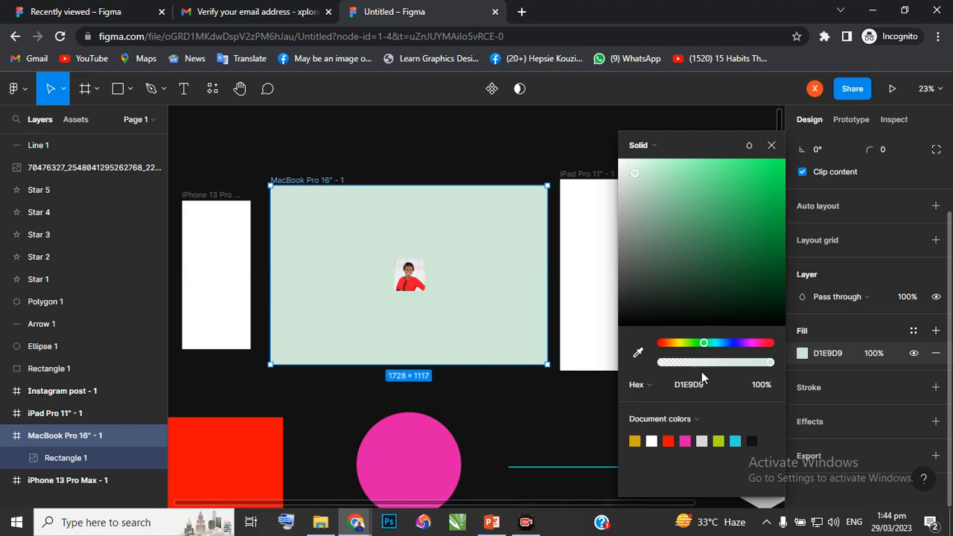
# Copy the MacBook frame's fill code D1E9D9 onto the pink circle and move the circle up to just below the frame.
pyautogui.click(826, 353)
pyautogui.hotkey('ctrl', 'c')
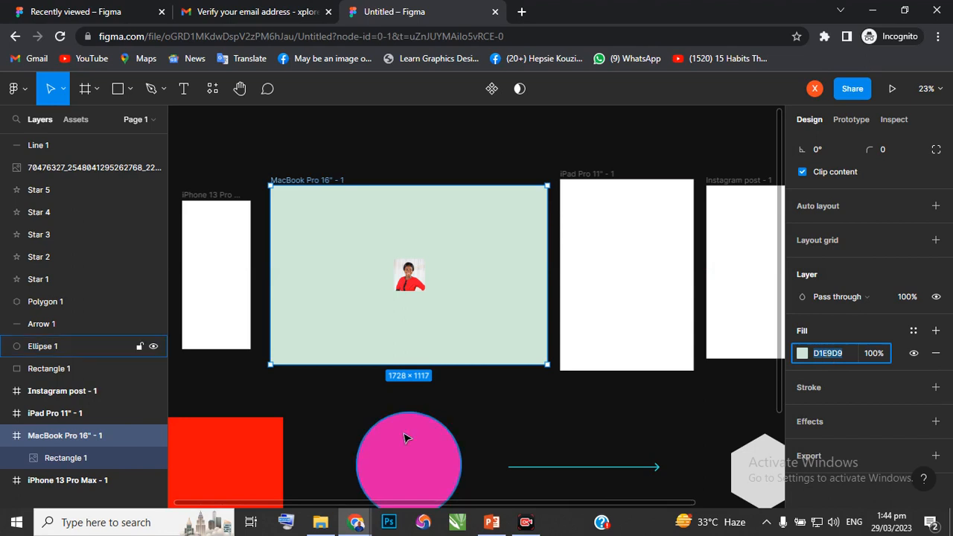
pyautogui.click(417, 451)
pyautogui.click(823, 338)
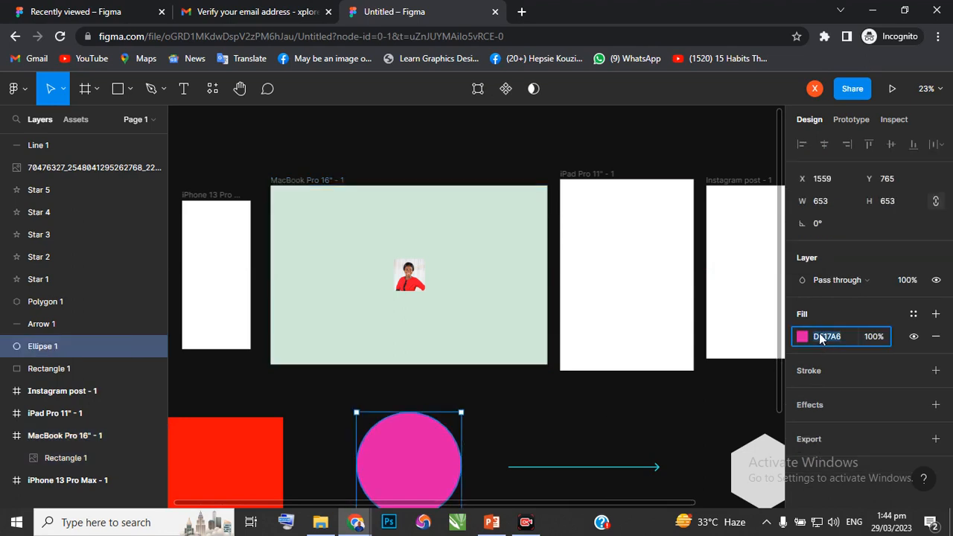
pyautogui.hotkey('ctrl', 'v')
pyautogui.press('Return')
pyautogui.moveTo(410, 461); pyautogui.dragTo(399, 428)
pyautogui.scroll(-1, 633, 183)
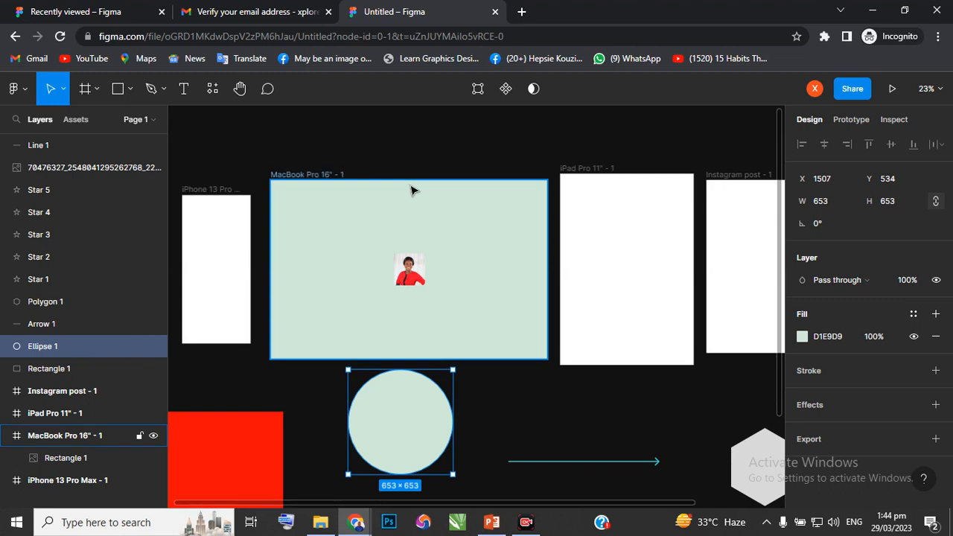
# Delete all the loose shapes, stars, lines and the photo below the four frames.
pyautogui.scroll(-5, 408, 190)
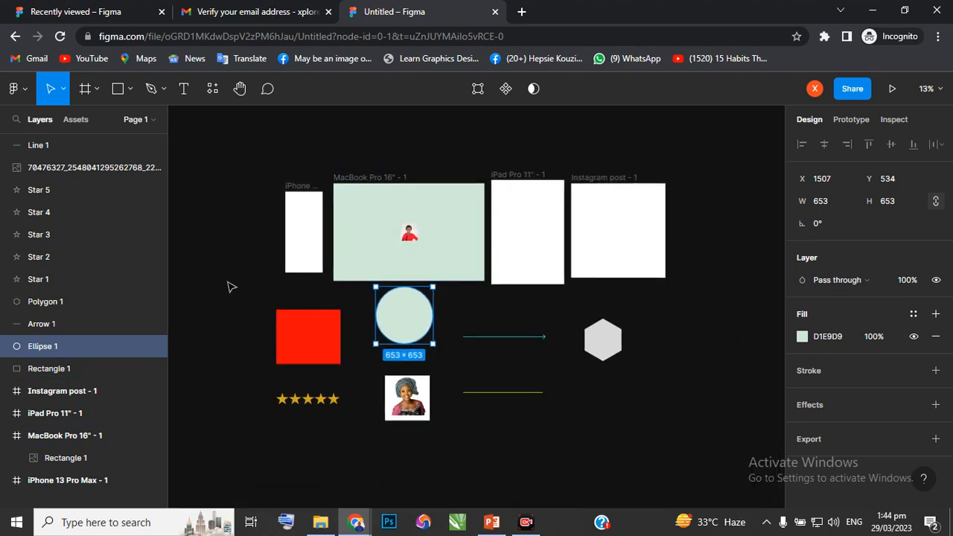
pyautogui.moveTo(227, 281); pyautogui.dragTo(436, 328)
pyautogui.moveTo(645, 415); pyautogui.dragTo(301, 323)
pyautogui.click(648, 449)
pyautogui.press('Delete')
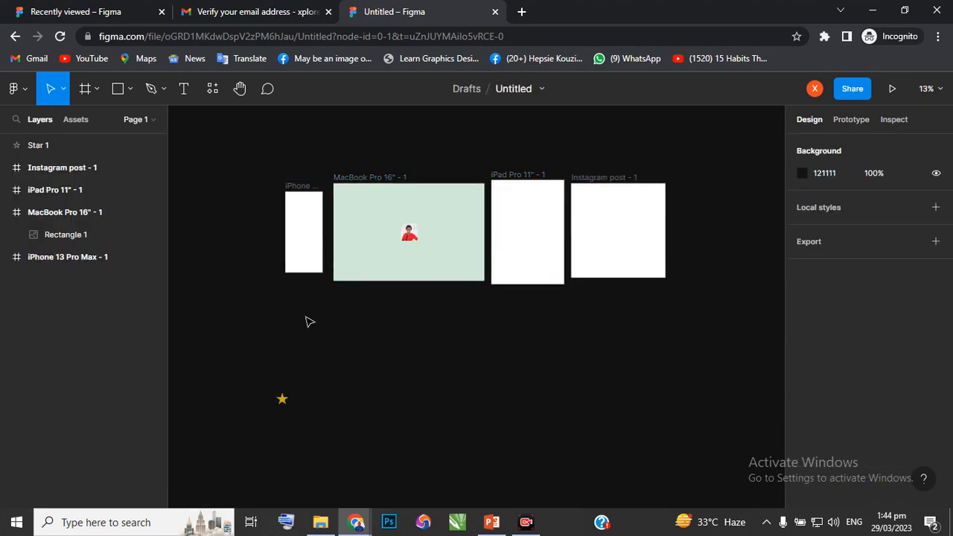
pyautogui.moveTo(242, 380); pyautogui.dragTo(345, 430)
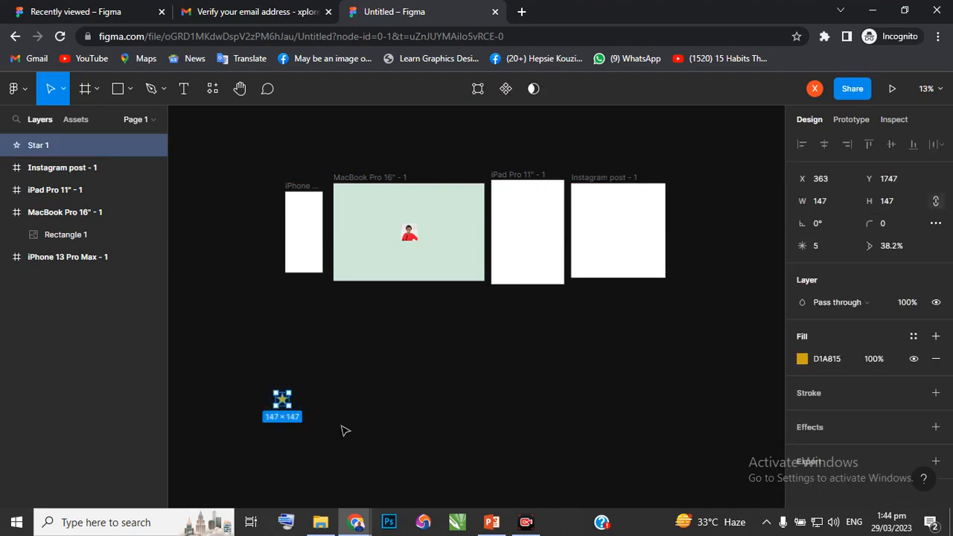
pyautogui.press('Delete')
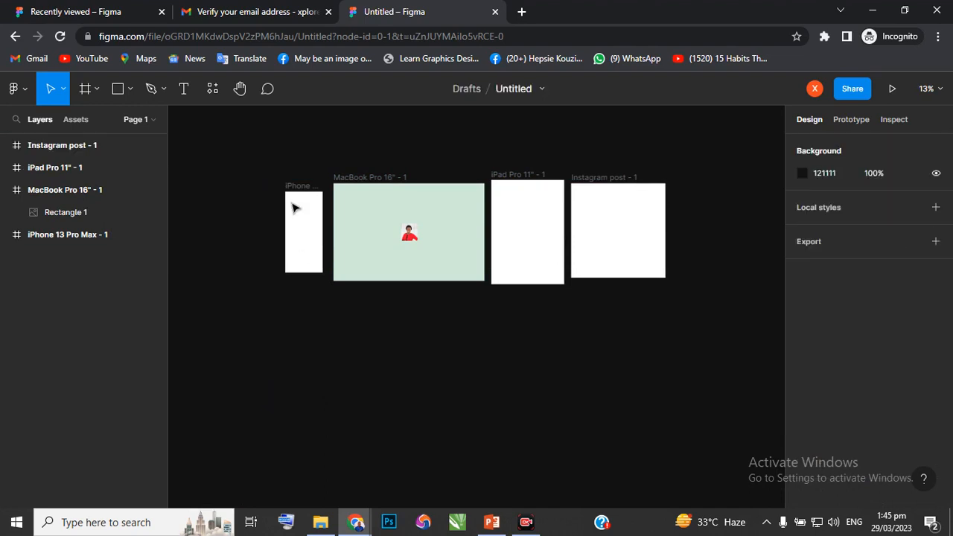
# Draw a closed five-sided outline with the Pen tool below the iPhone frame, about 839 × 639.
pyautogui.scroll(3, 292, 200)
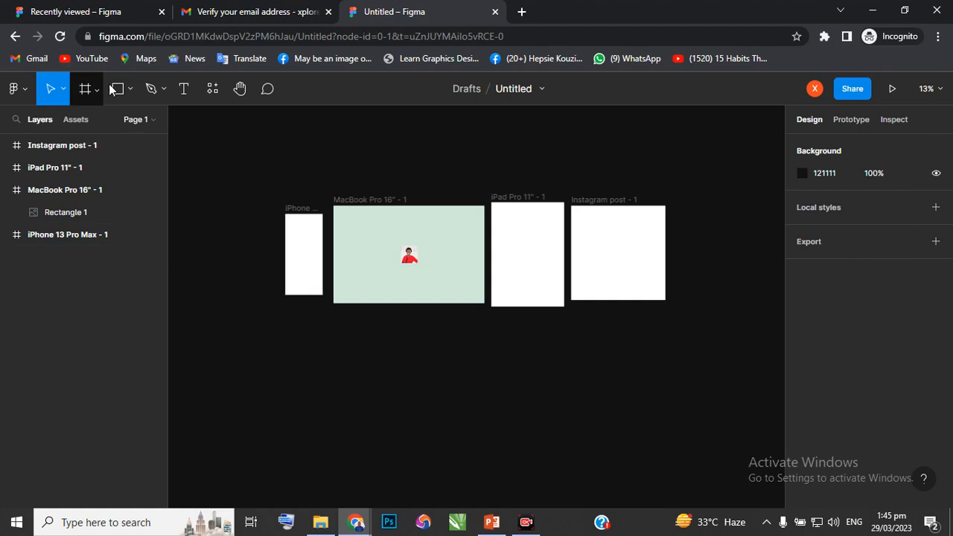
pyautogui.click(162, 88)
pyautogui.click(153, 90)
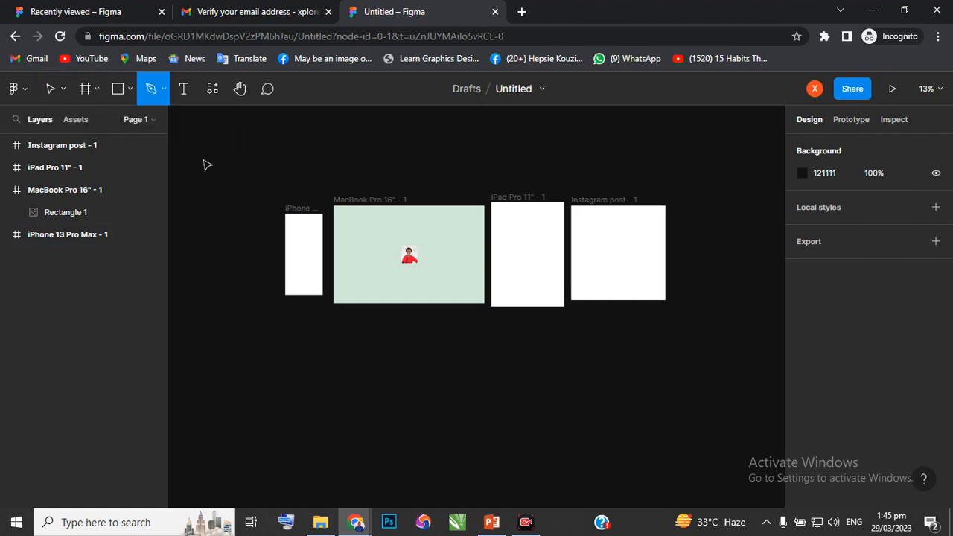
pyautogui.click(283, 334)
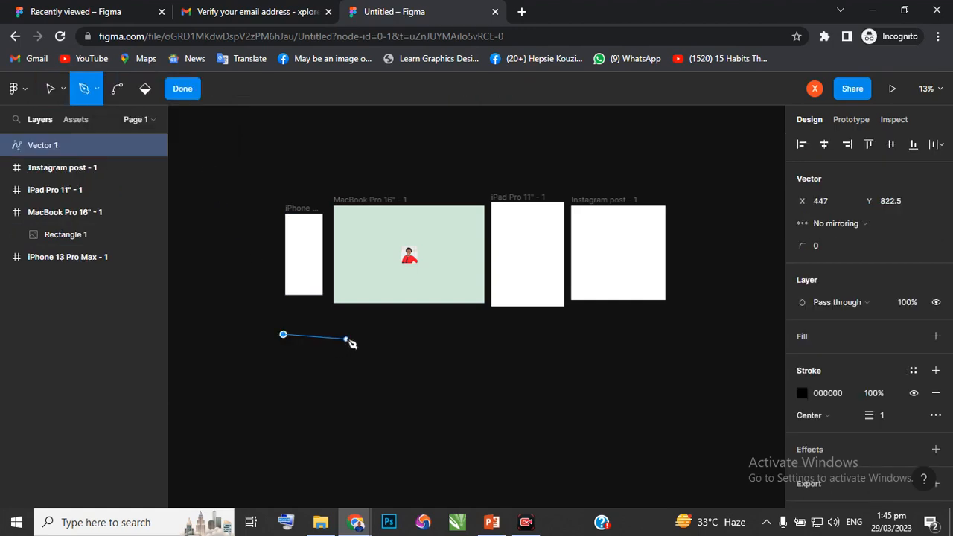
pyautogui.click(347, 339)
pyautogui.click(342, 377)
pyautogui.click(310, 390)
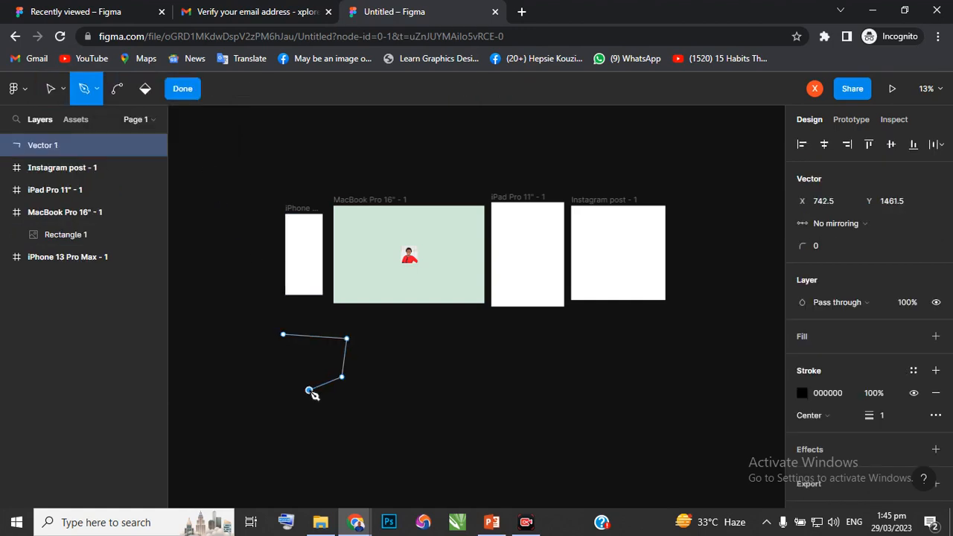
pyautogui.click(273, 377)
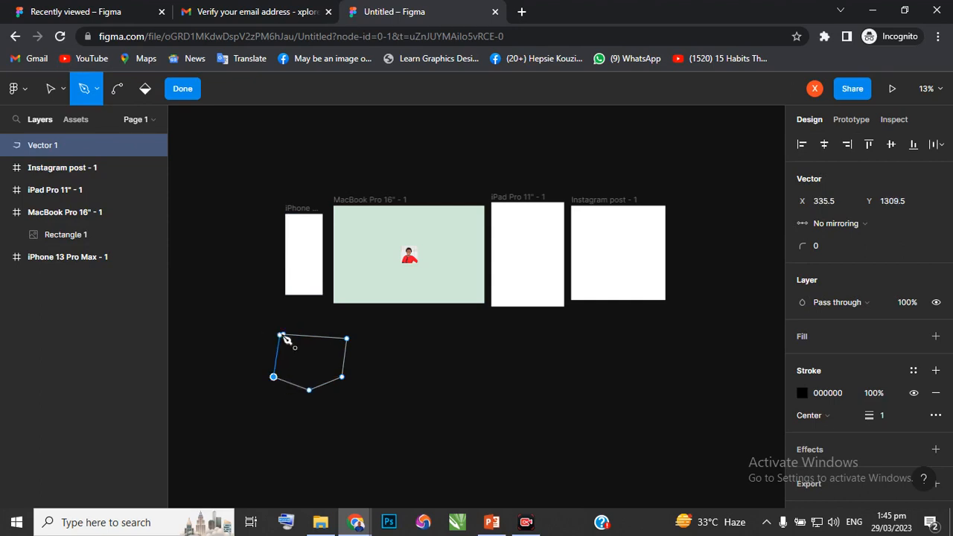
pyautogui.click(283, 334)
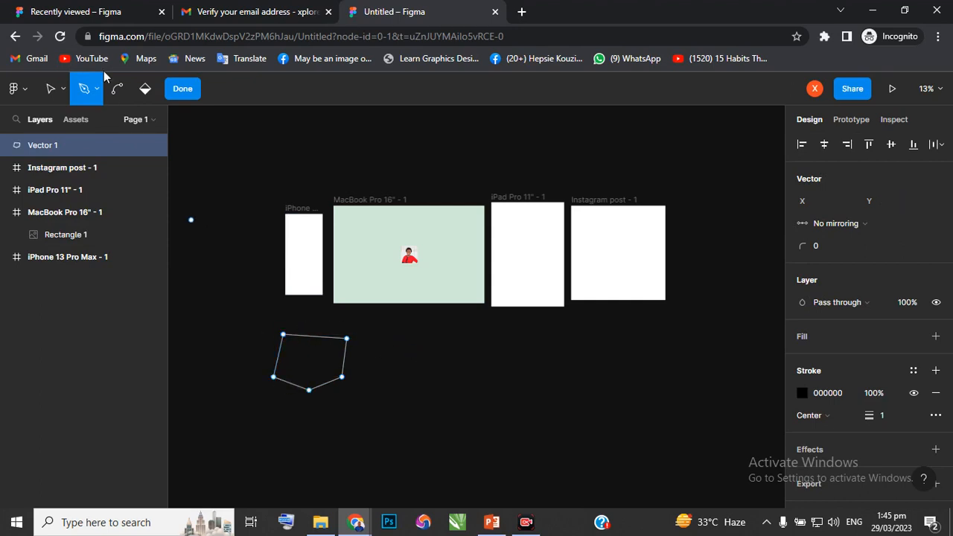
pyautogui.click(183, 89)
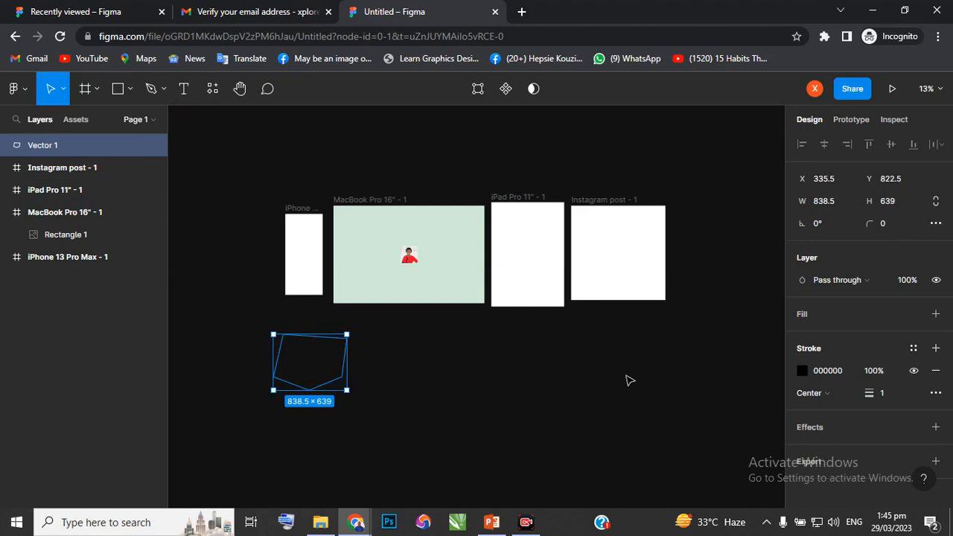
# Draw a house's side walls and peaked roof with the Pen tool below the MacBook frame, about 254 wide with walls about 164 high.
pyautogui.click(152, 89)
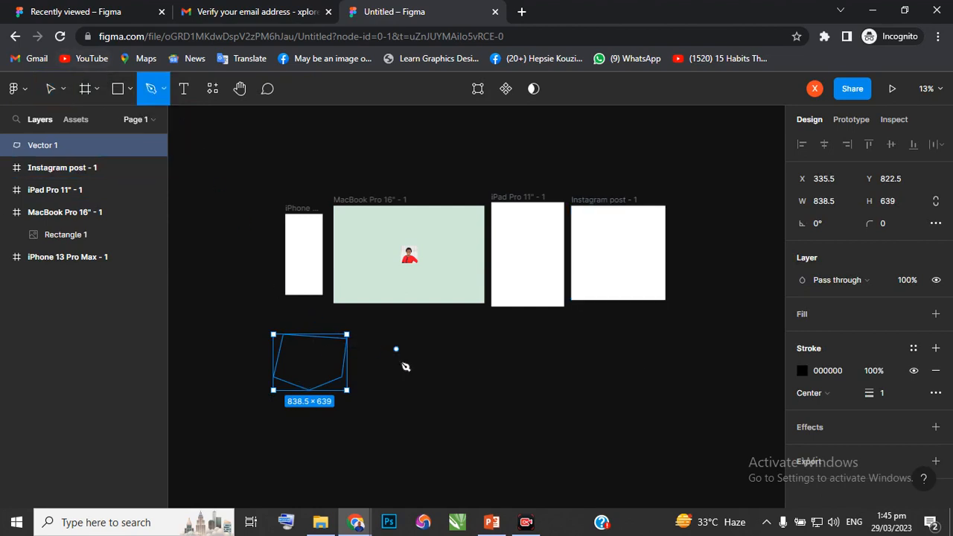
pyautogui.keyDown('ctrl'); pyautogui.scroll(4, 422, 365); pyautogui.keyUp('ctrl')
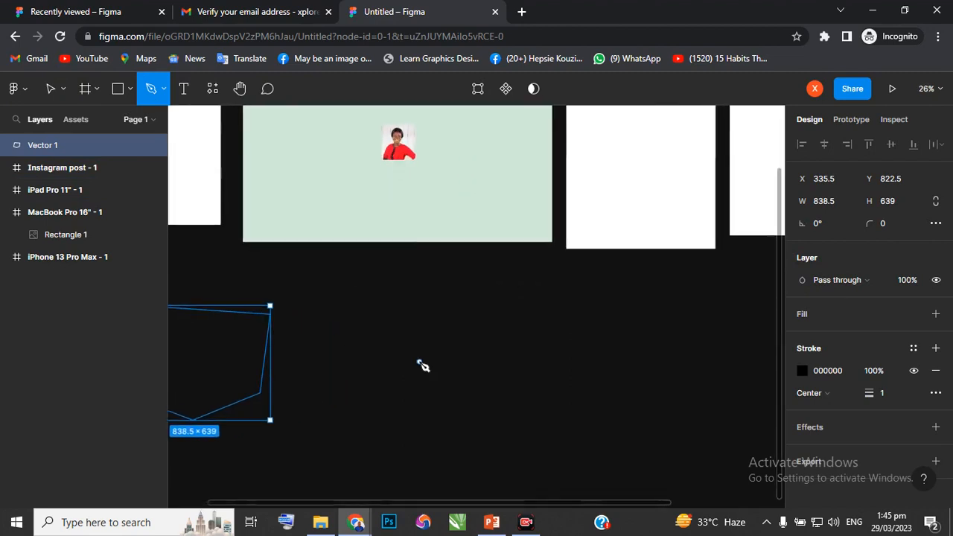
pyautogui.click(418, 366)
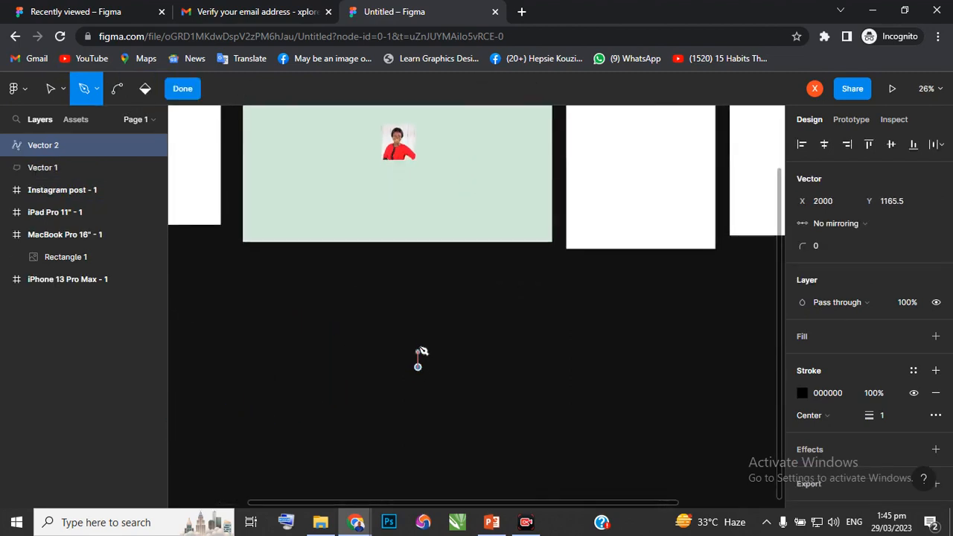
pyautogui.click(417, 338)
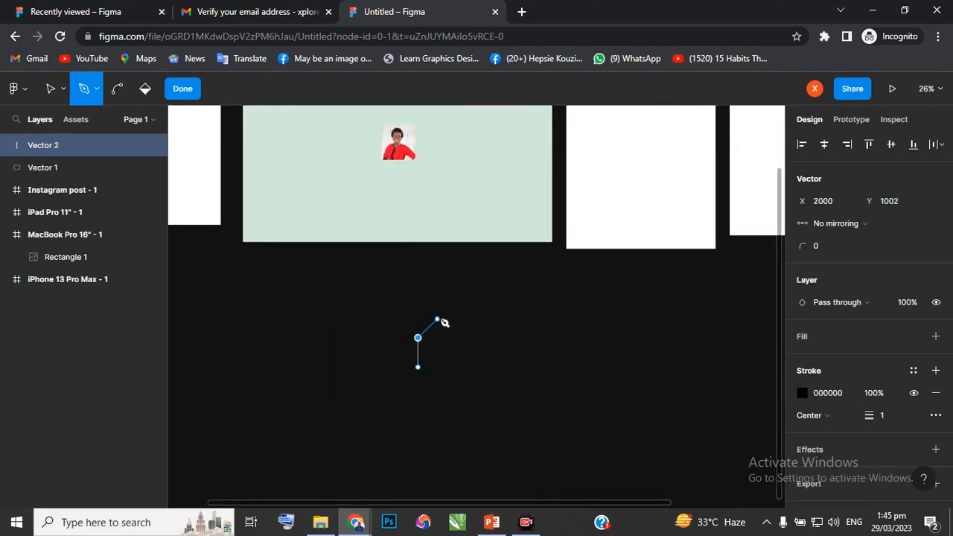
pyautogui.click(441, 315)
pyautogui.moveTo(452, 315); pyautogui.dragTo(463, 334)
pyautogui.click(464, 338)
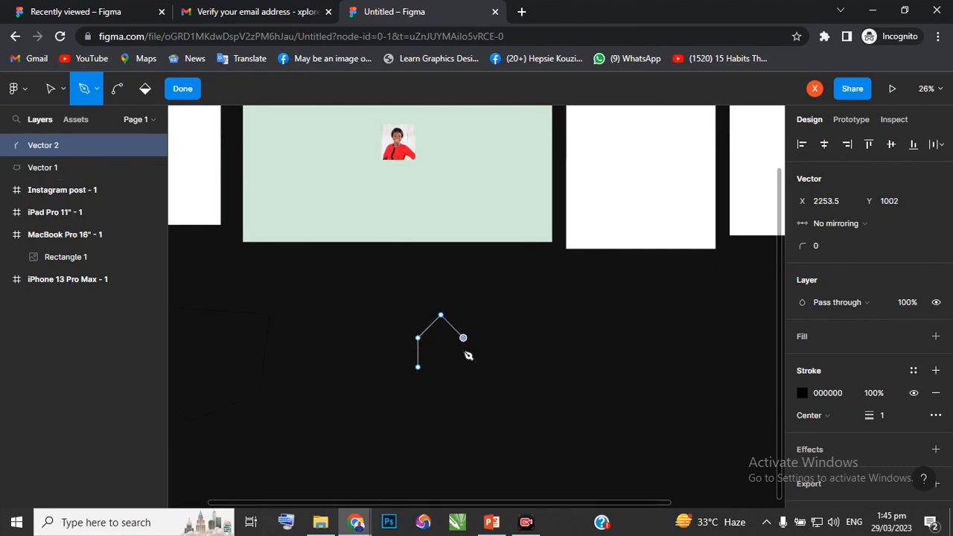
pyautogui.click(463, 369)
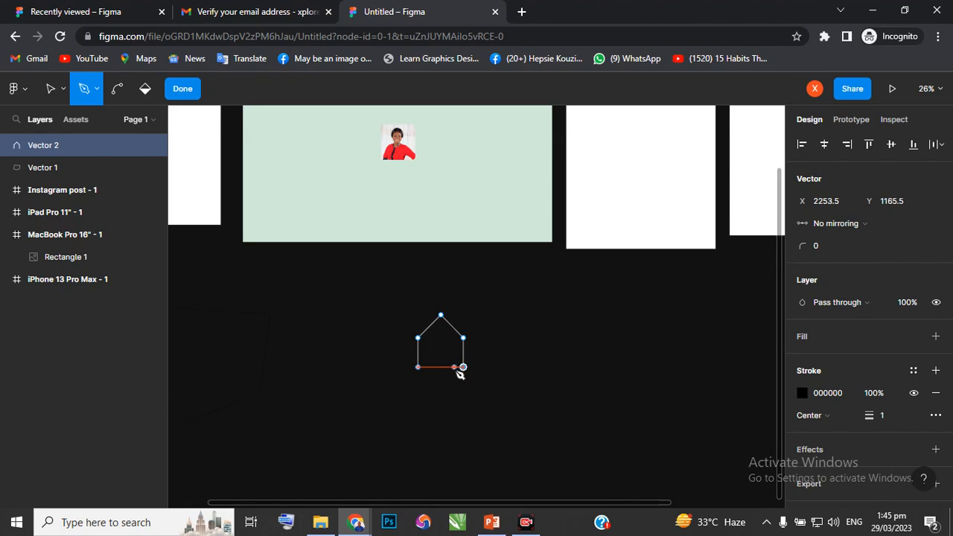
# Complete the house outline with a doorway about 160 wide and 120 high, closing the path at the bottom of the opposite wall.
pyautogui.click(456, 371)
pyautogui.click(455, 346)
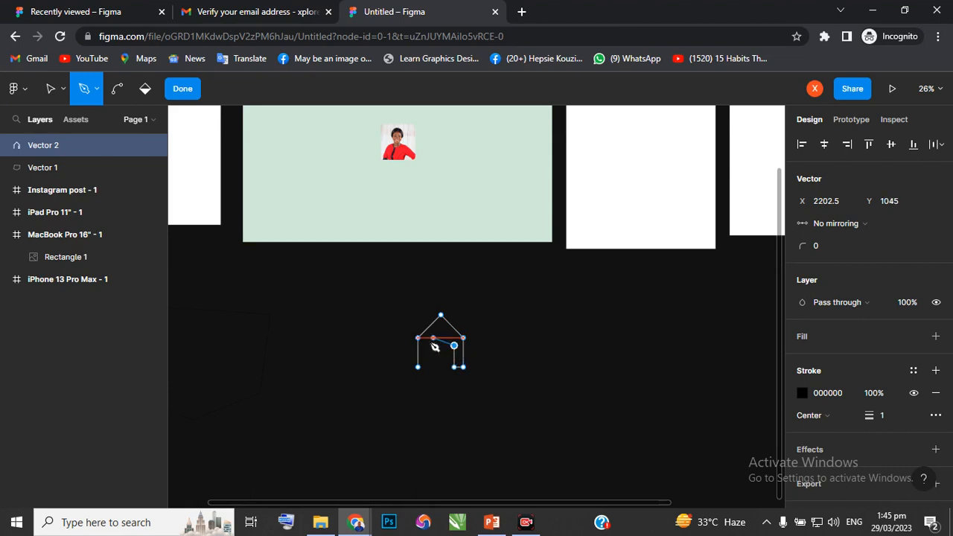
pyautogui.click(426, 345)
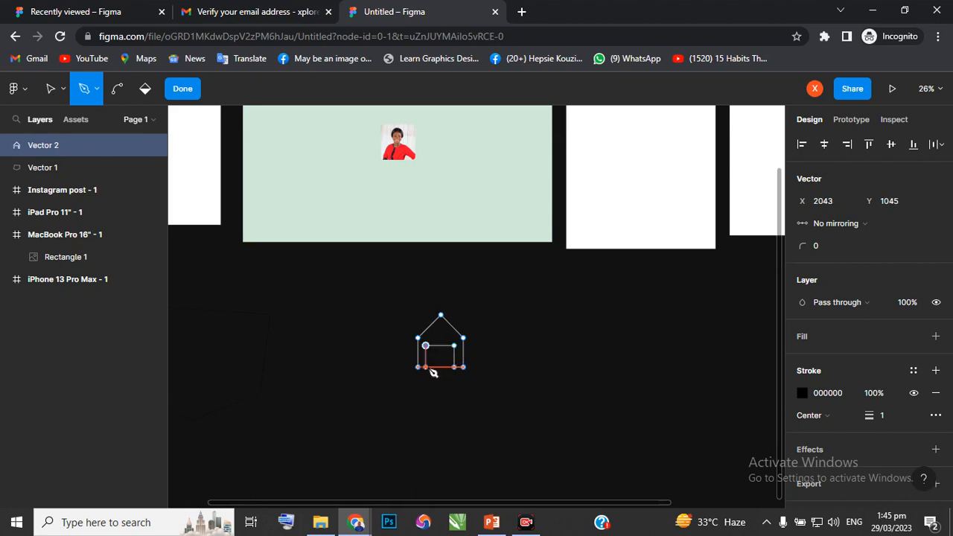
pyautogui.click(425, 367)
pyautogui.click(419, 367)
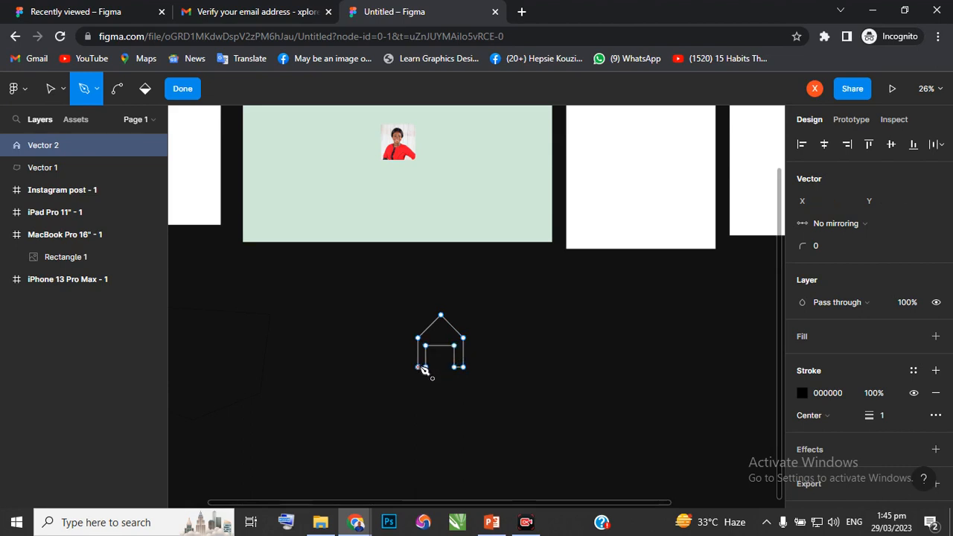
pyautogui.click(182, 90)
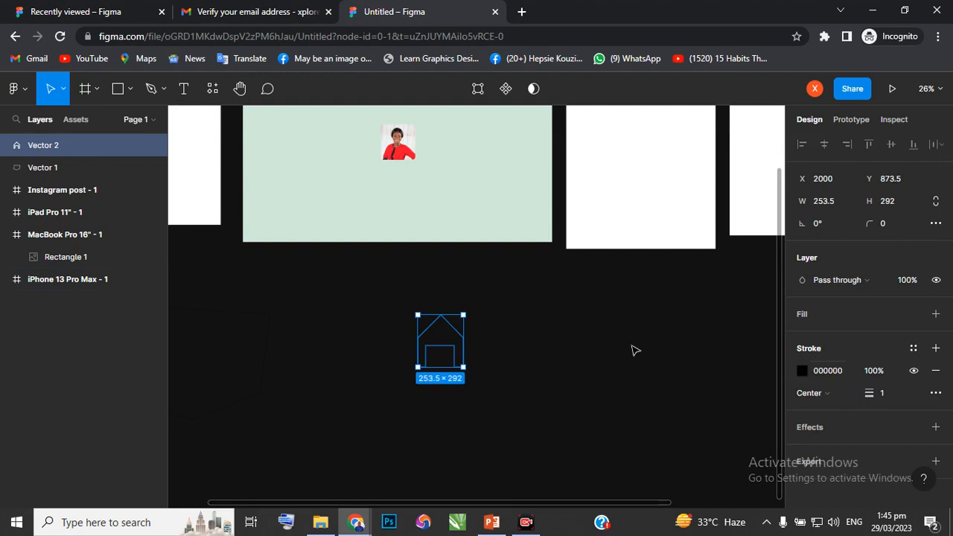
# Give the house a D9D9D9 fill and move it sideways toward the five-sided outline, to about X 1723, Y 850.
pyautogui.click(604, 348)
pyautogui.click(481, 348)
pyautogui.click(936, 315)
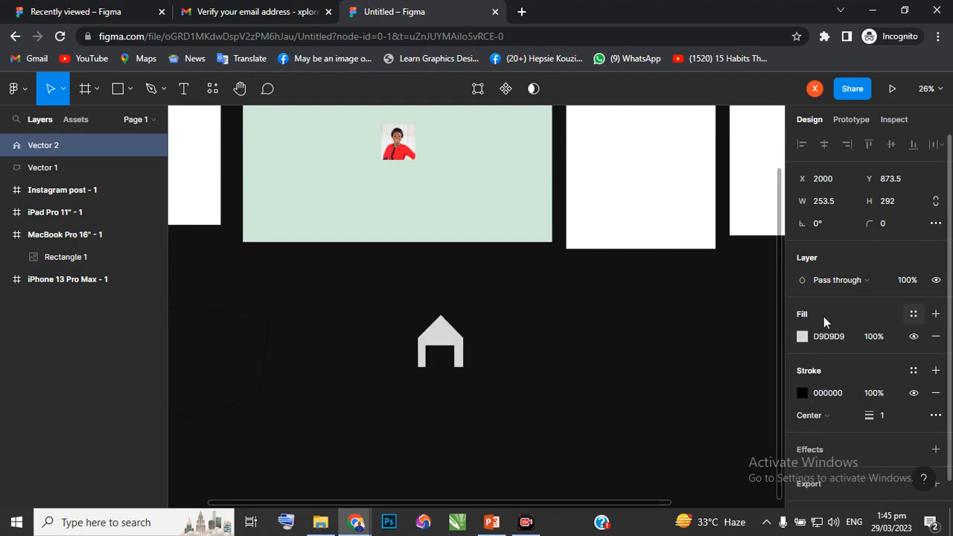
pyautogui.click(551, 362)
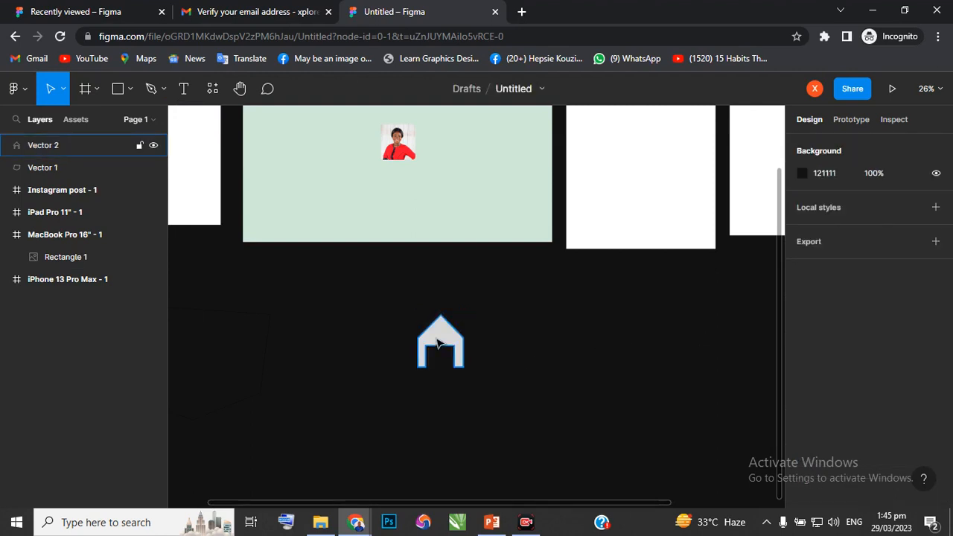
pyautogui.moveTo(433, 342); pyautogui.dragTo(384, 342)
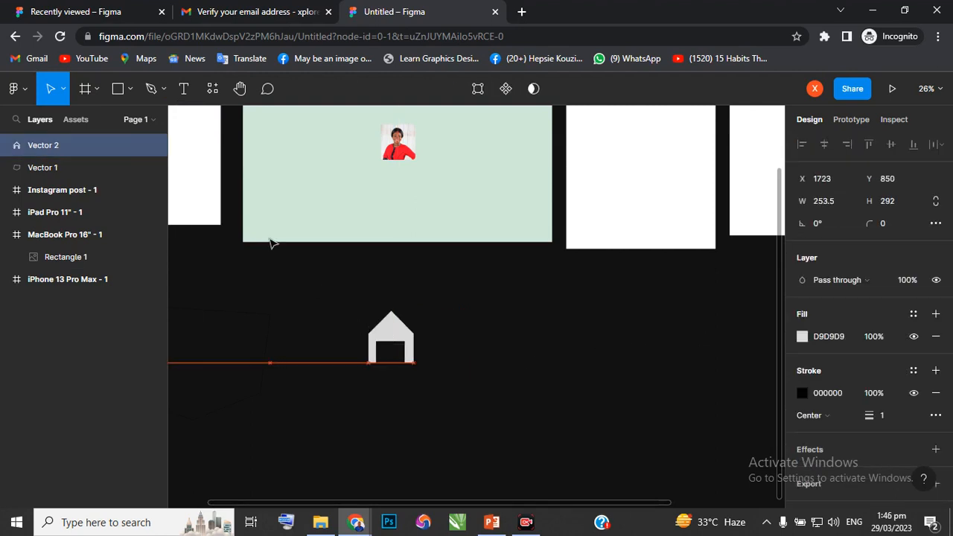
# Draw a wavy, cloud-like freehand outline with the Pencil tool beside the house, about 711 × 430.
pyautogui.click(162, 88)
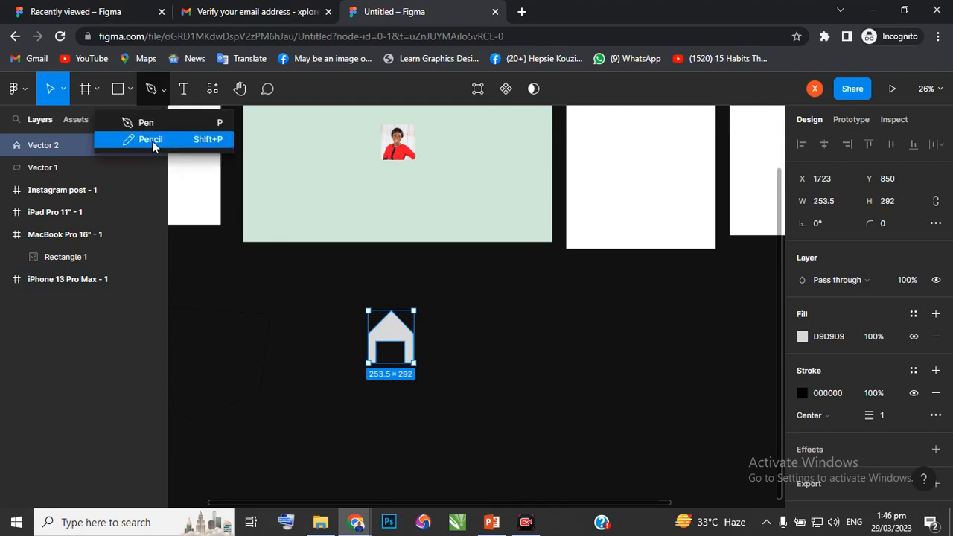
pyautogui.hotkey('shift', 'p')
pyautogui.moveTo(471, 325); pyautogui.dragTo(489, 313)
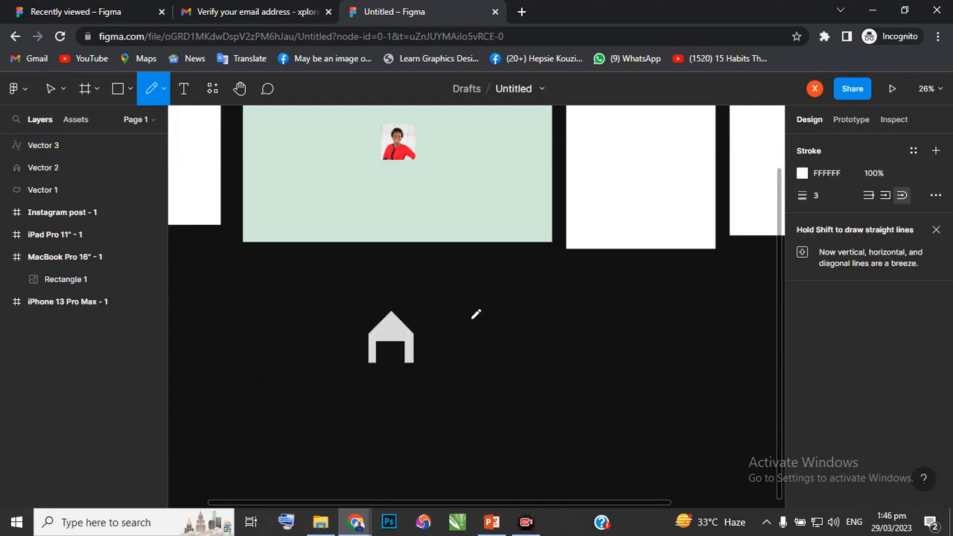
pyautogui.moveTo(530, 306)
pyautogui.mouseDown()
pyautogui.moveTo(546, 293)
pyautogui.moveTo(598, 315)
pyautogui.moveTo(577, 336)
pyautogui.moveTo(582, 354)
pyautogui.moveTo(538, 371)
pyautogui.moveTo(490, 364)
pyautogui.moveTo(492, 343)
pyautogui.moveTo(472, 340)
pyautogui.moveTo(483, 315)
pyautogui.mouseUp()
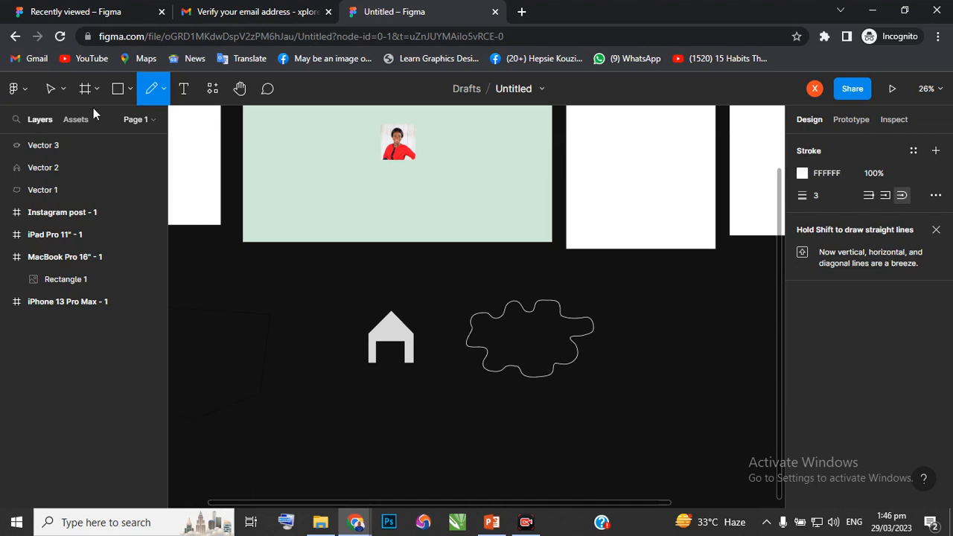
pyautogui.press('v')
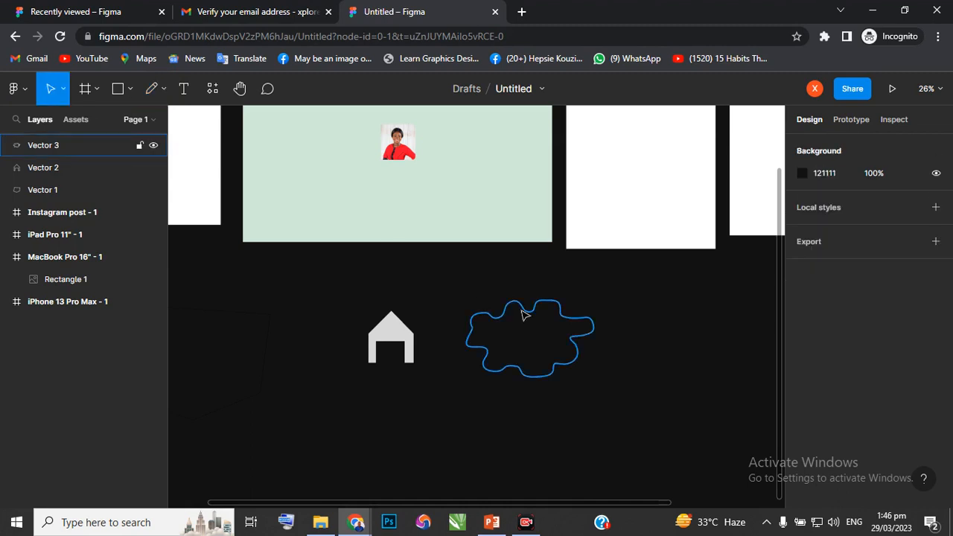
# Add a D9D9D9 fill to the wavy outline and join its two open endpoints to close the shape.
pyautogui.click(525, 327)
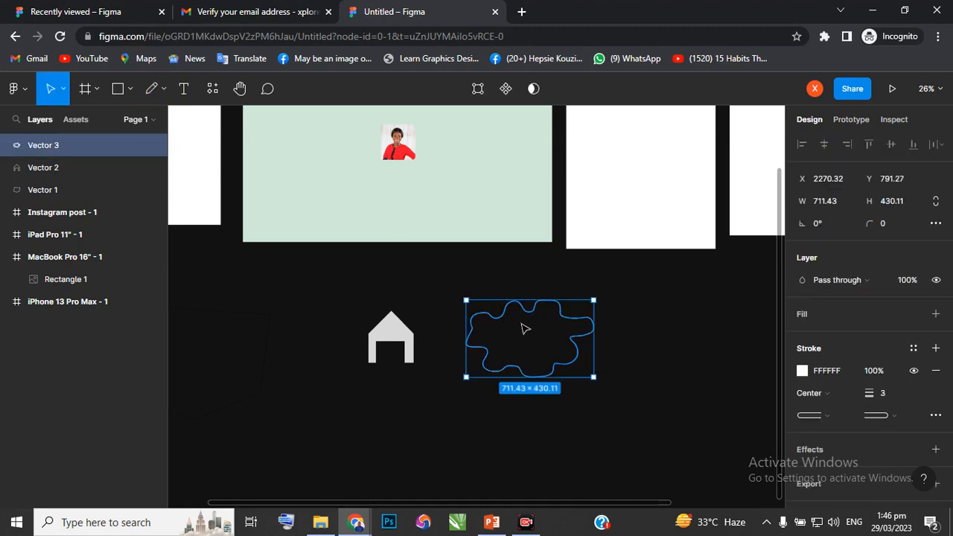
pyautogui.click(936, 313)
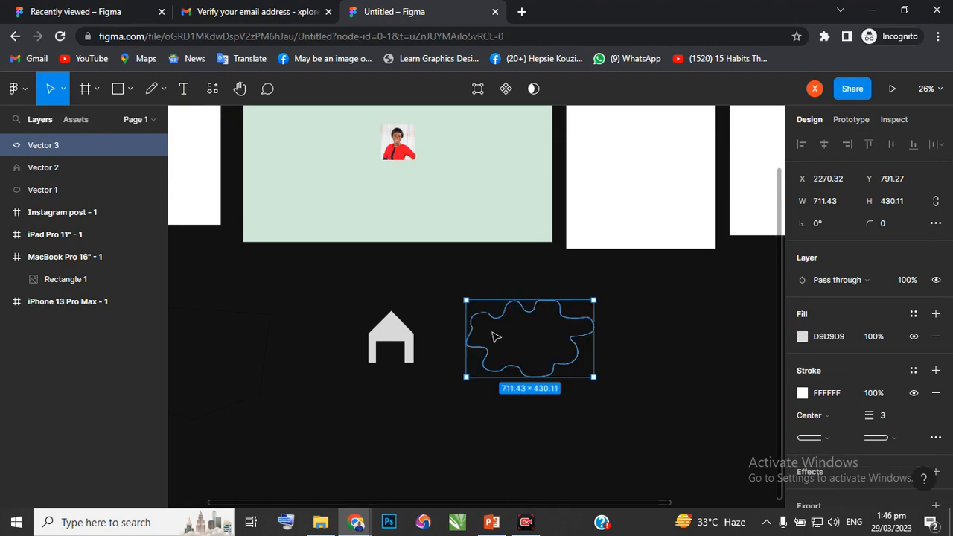
pyautogui.scroll(10, 491, 337)
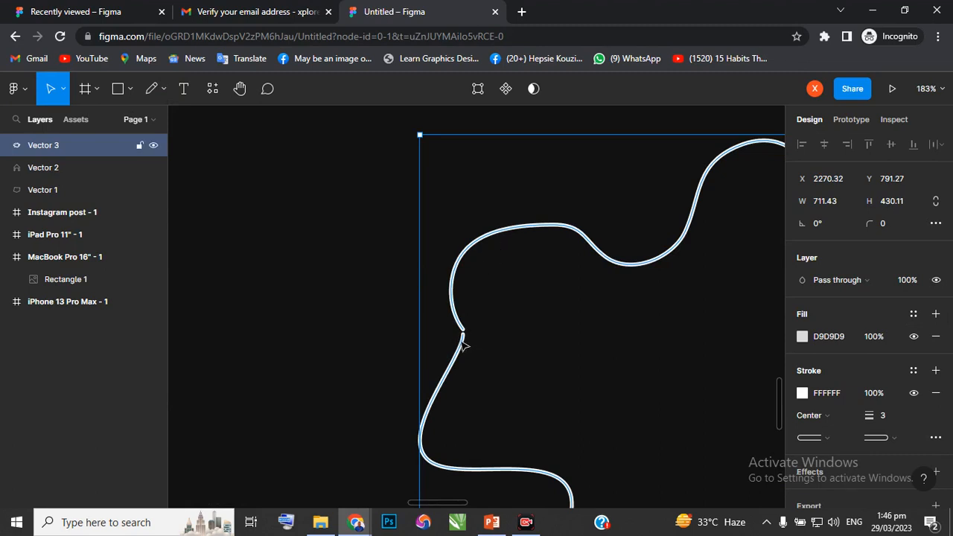
pyautogui.doubleClick(463, 345)
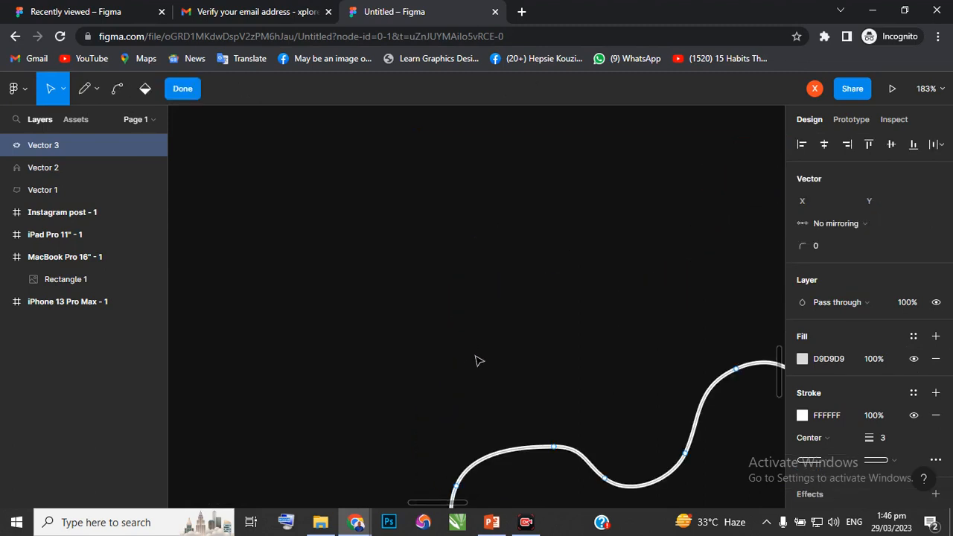
pyautogui.keyDown('ctrl'); pyautogui.scroll(10, 466, 338); pyautogui.keyUp('ctrl')
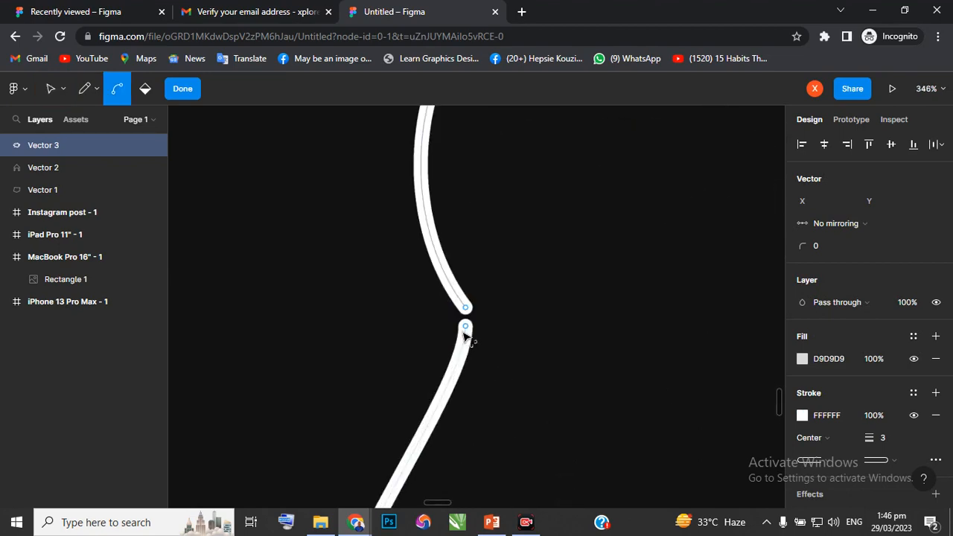
pyautogui.moveTo(469, 323); pyautogui.dragTo(471, 295)
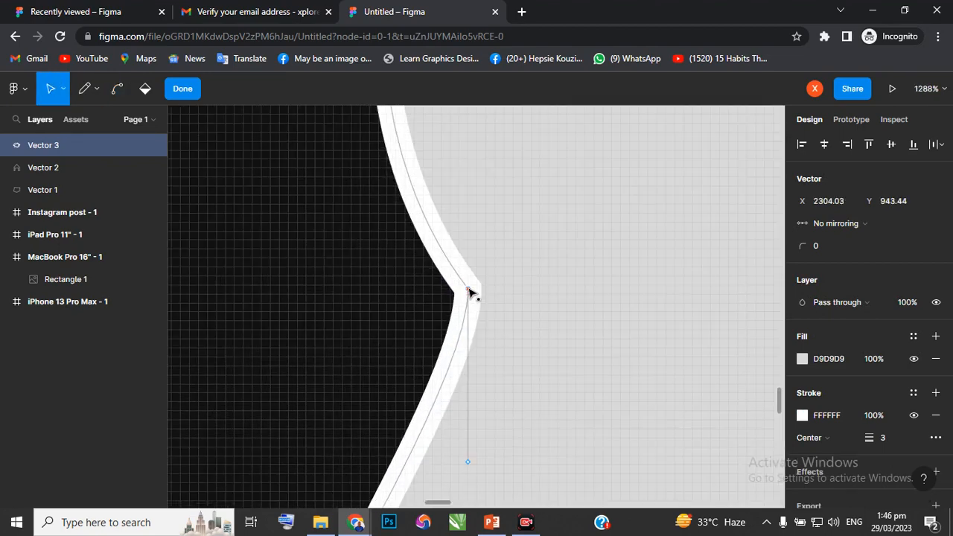
pyautogui.keyDown('ctrl'); pyautogui.scroll(-6, 402, 294); pyautogui.keyUp('ctrl')
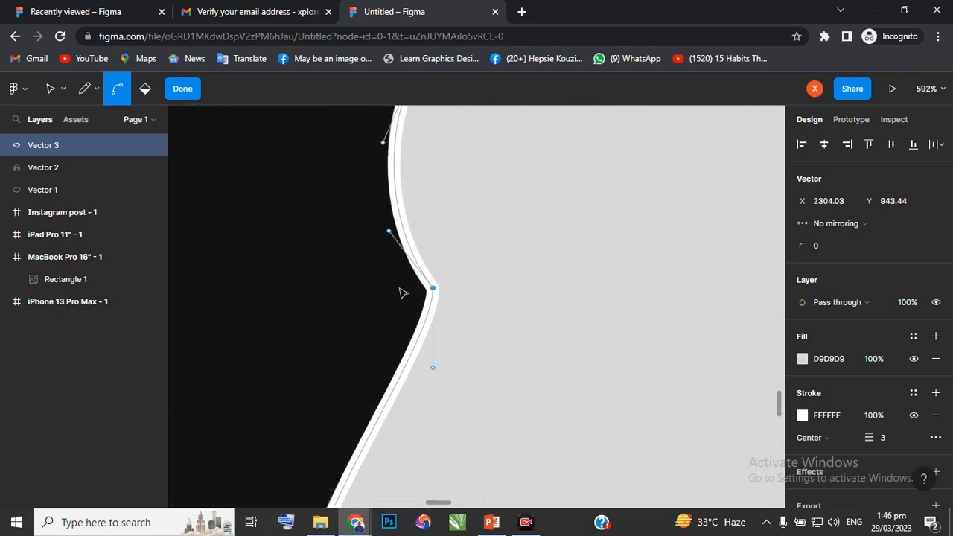
pyautogui.keyDown('ctrl'); pyautogui.scroll(-4, 397, 300); pyautogui.keyUp('ctrl')
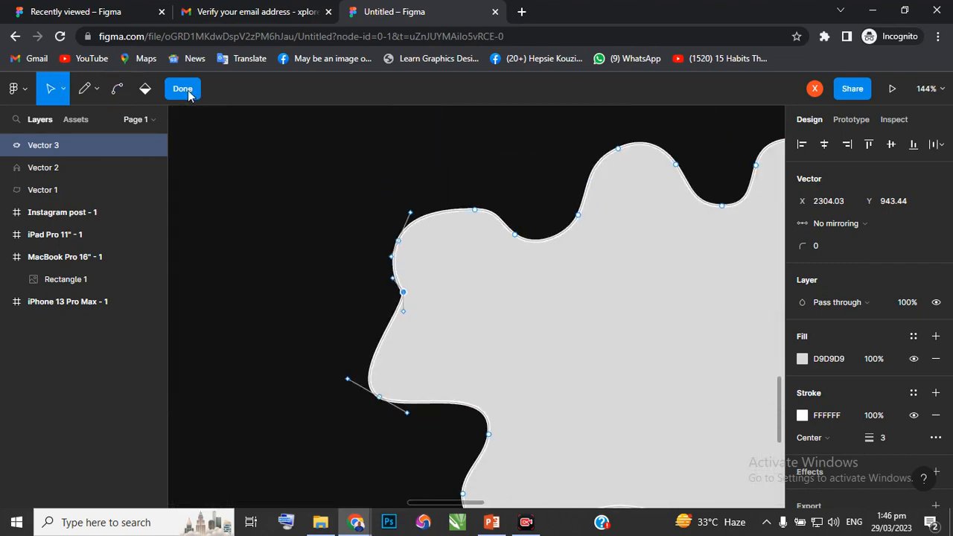
pyautogui.press('Escape')
pyautogui.keyDown('ctrl'); pyautogui.scroll(-5, 239, 216); pyautogui.keyUp('ctrl')
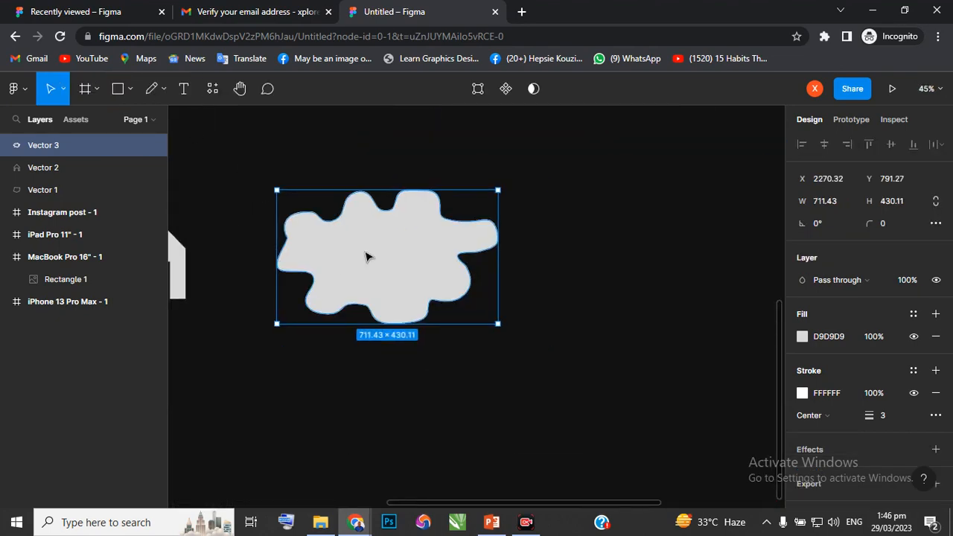
pyautogui.keyDown('ctrl'); pyautogui.scroll(-2, 587, 298); pyautogui.keyUp('ctrl')
pyautogui.click(587, 297)
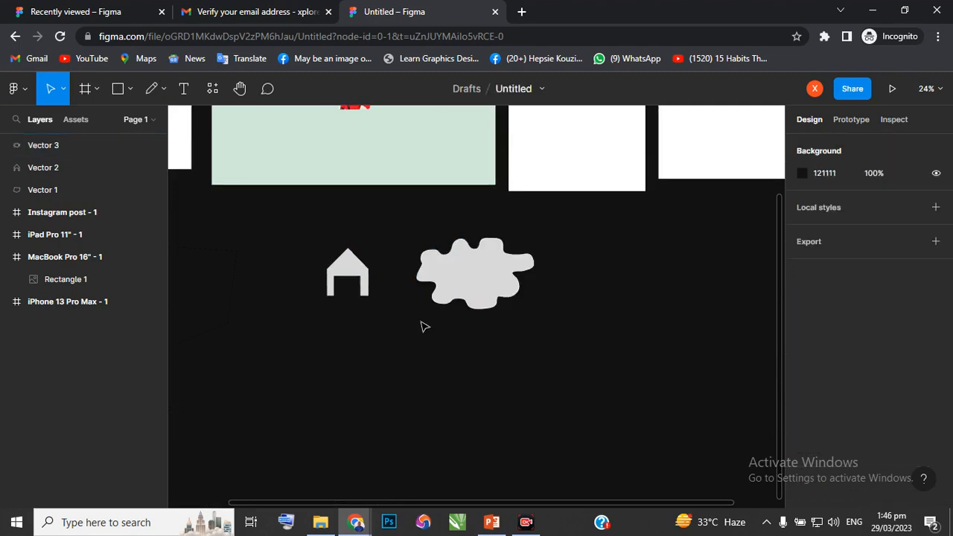
# Add the text "MY" below the house and set its font size to 64.
pyautogui.scroll(2, 404, 217)
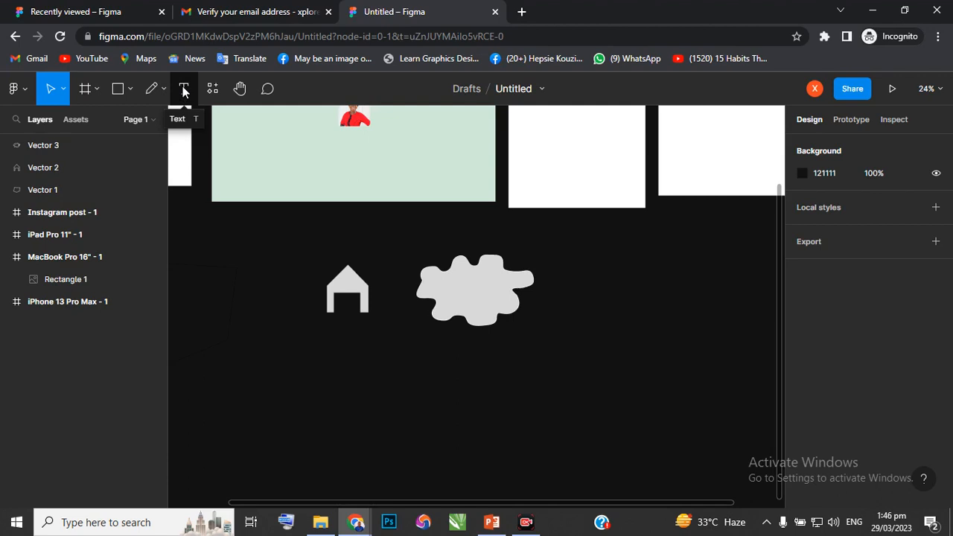
pyautogui.click(183, 91)
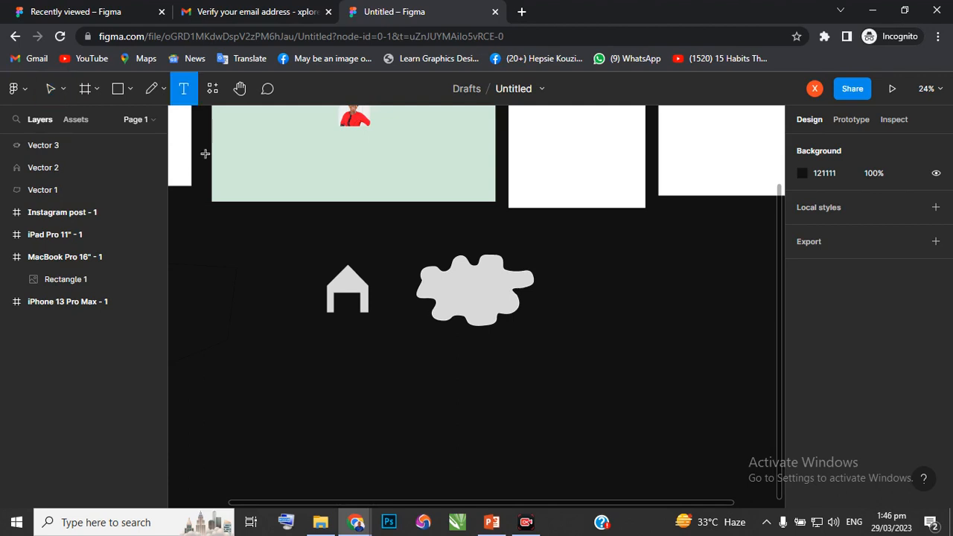
pyautogui.click(320, 364)
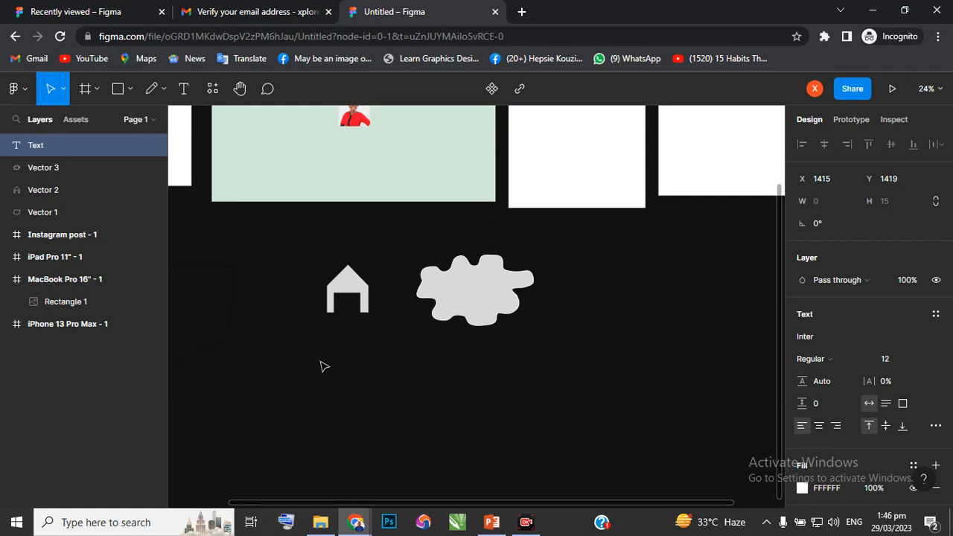
pyautogui.write('m')
pyautogui.press('BackSpace')
pyautogui.write('MY')
pyautogui.press('Escape')
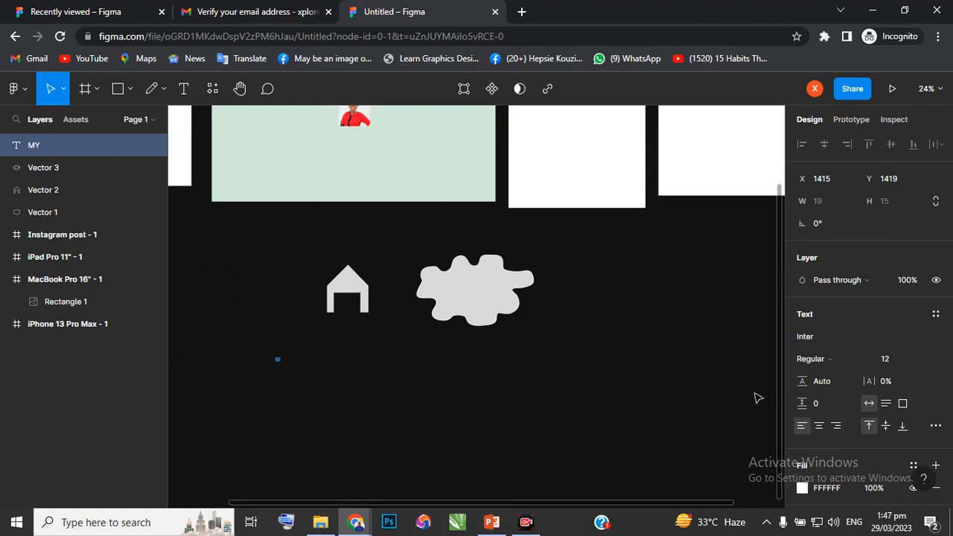
pyautogui.click(923, 361)
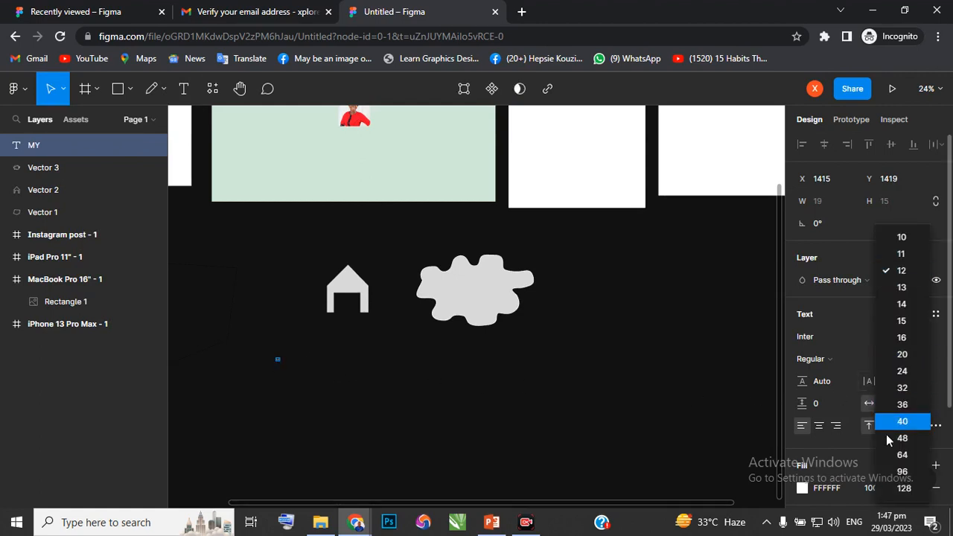
pyautogui.click(904, 455)
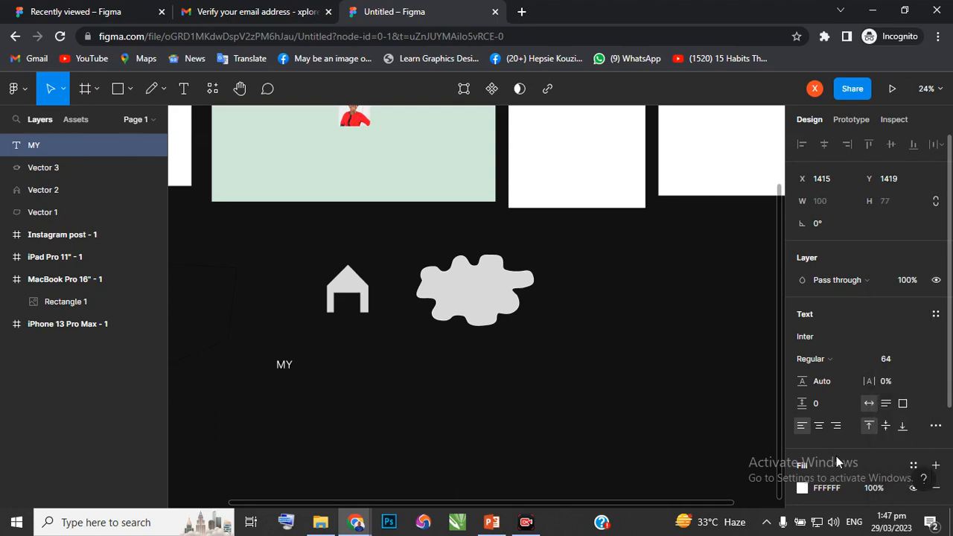
# Extend the "MY" text with "name is" followed by the person's first name.
pyautogui.click(184, 88)
pyautogui.doubleClick(289, 366)
pyautogui.click(290, 367)
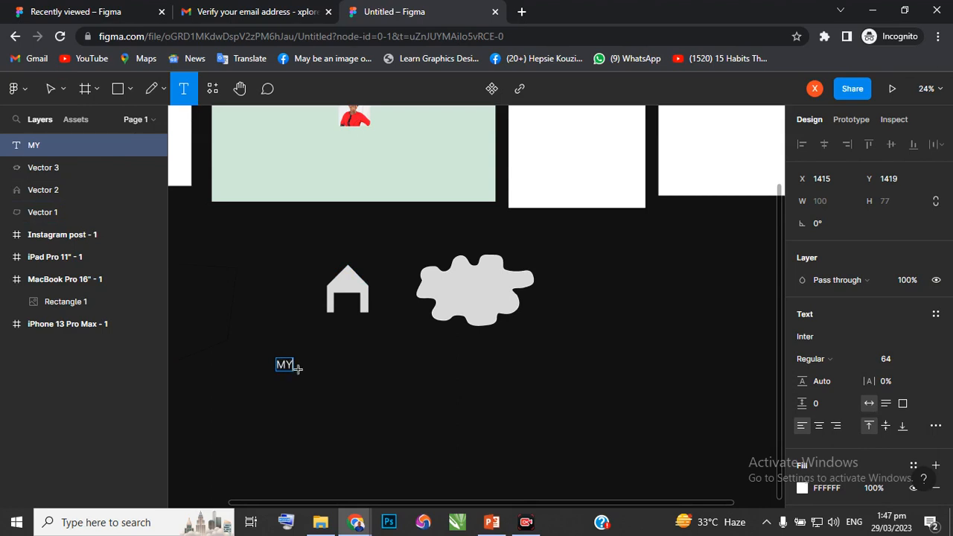
pyautogui.write('name is')
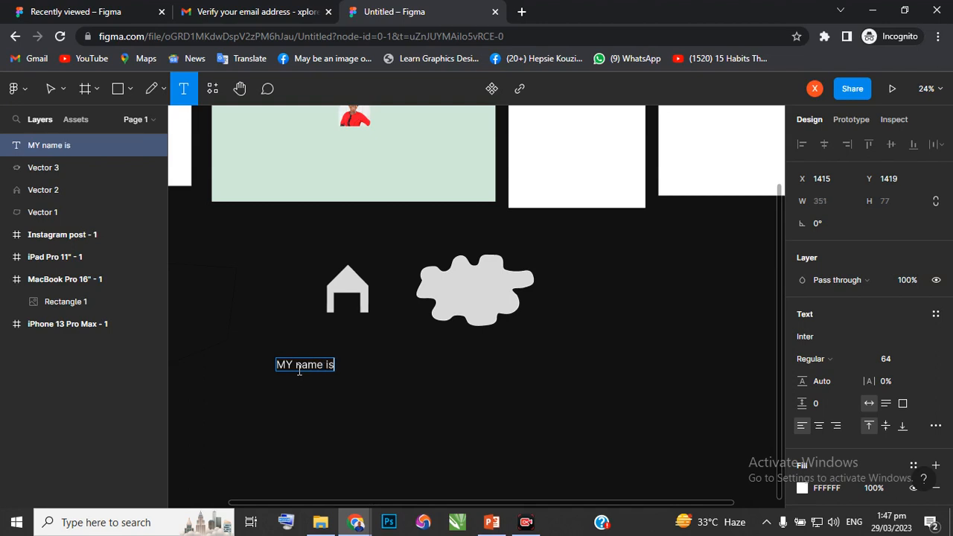
pyautogui.write(' Obinna')
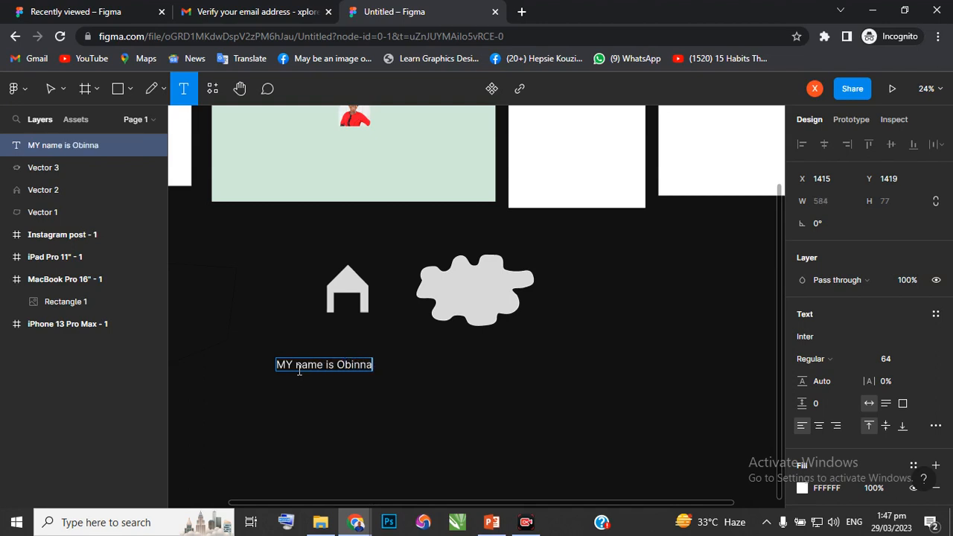
# Add a second text reading "I'm a UI/UX Designer" below the name line.
pyautogui.click(340, 398)
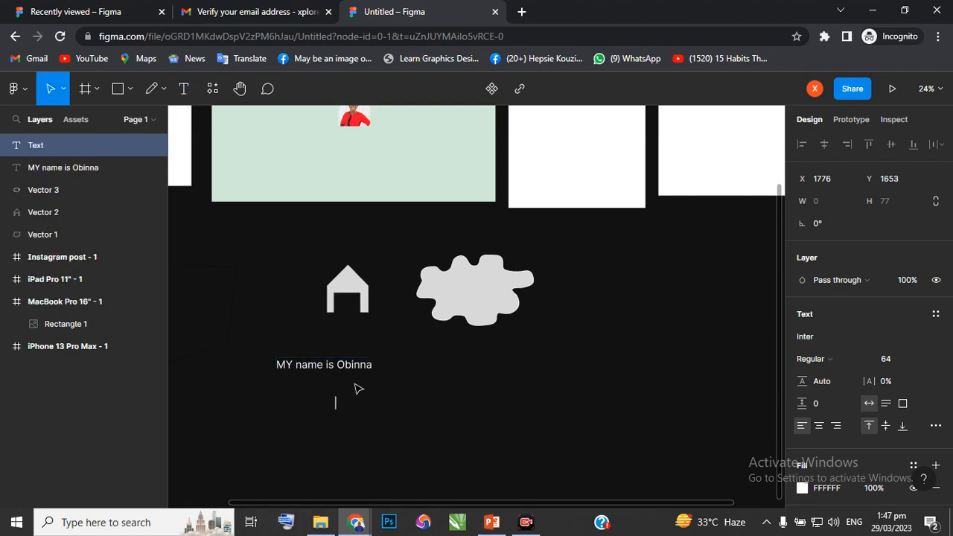
pyautogui.write("I'm a UI")
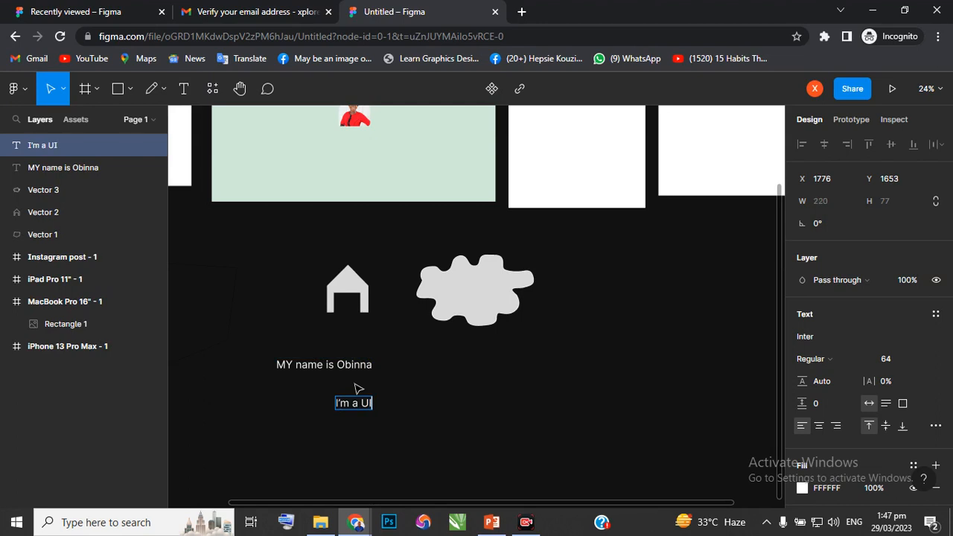
pyautogui.write('/UX De')
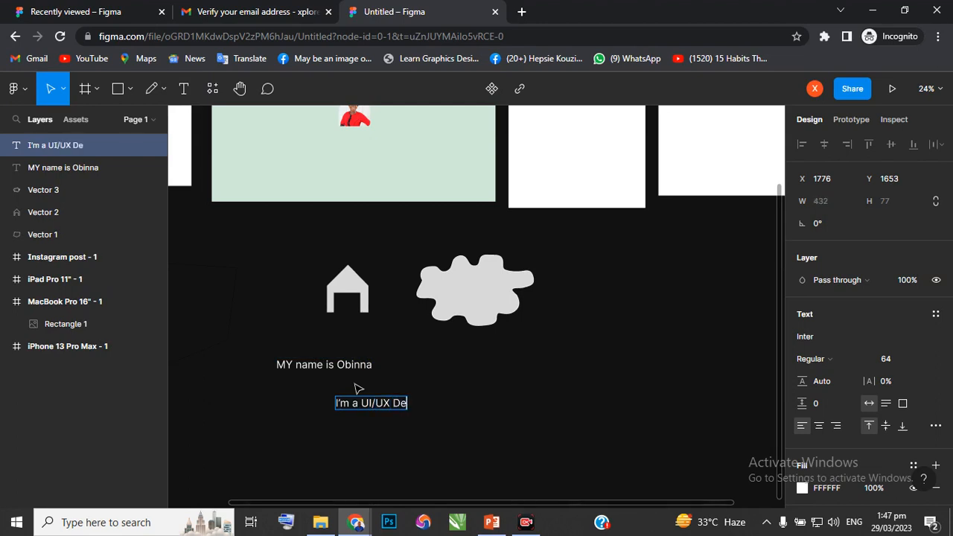
pyautogui.write('signere')
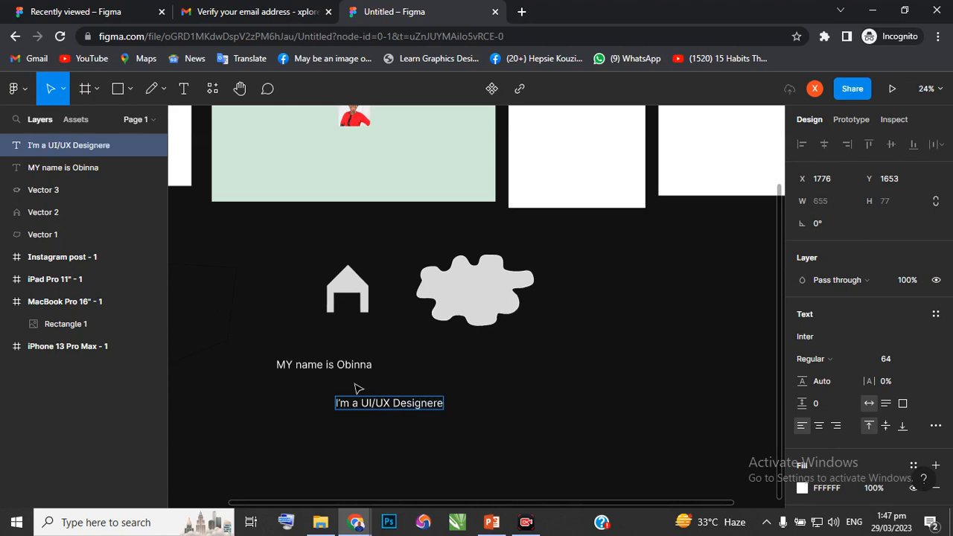
pyautogui.press('BackSpace')
pyautogui.press('Escape')
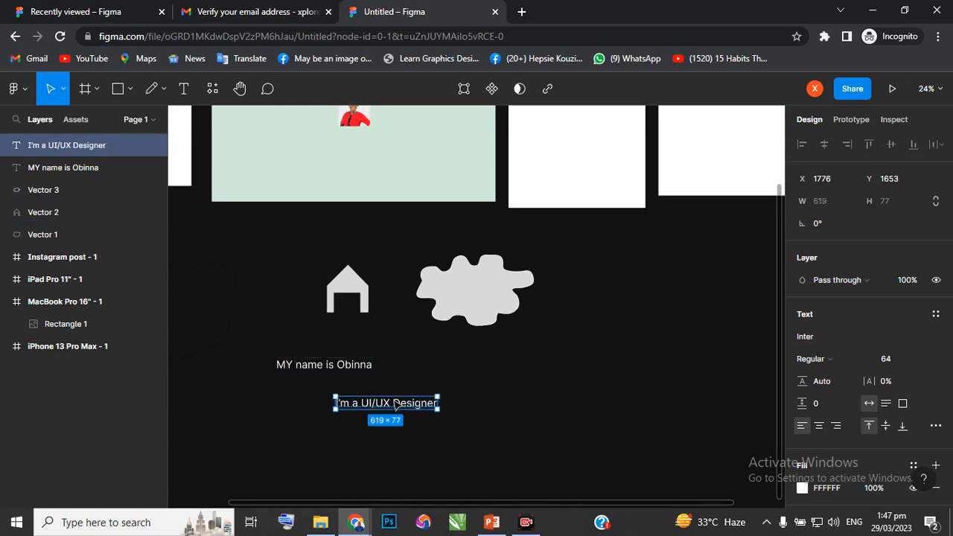
# Align the "I'm a UI/UX Designer" text under the start of the name line and draw a text box about 769 × 548 beside both lines.
pyautogui.moveTo(349, 406); pyautogui.dragTo(269, 397)
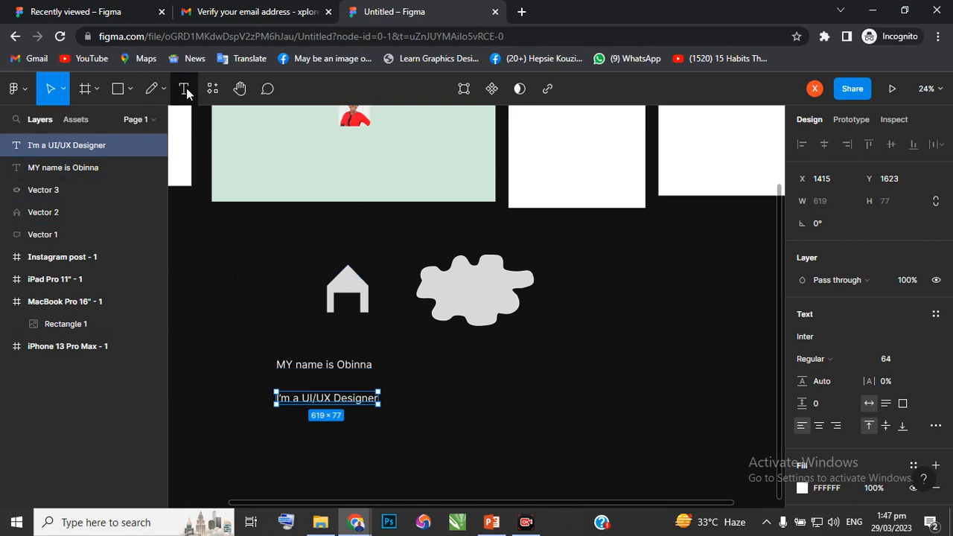
pyautogui.click(184, 89)
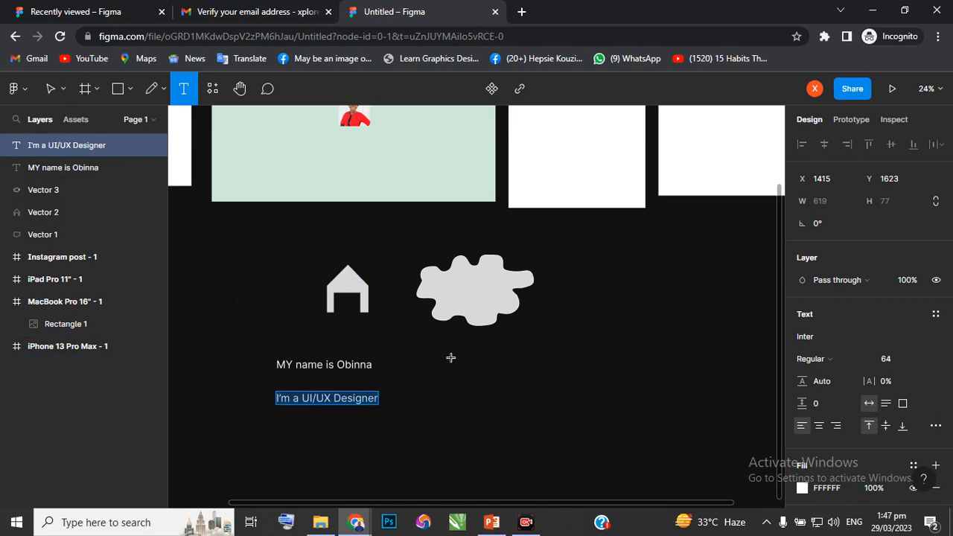
pyautogui.moveTo(451, 359); pyautogui.dragTo(578, 448)
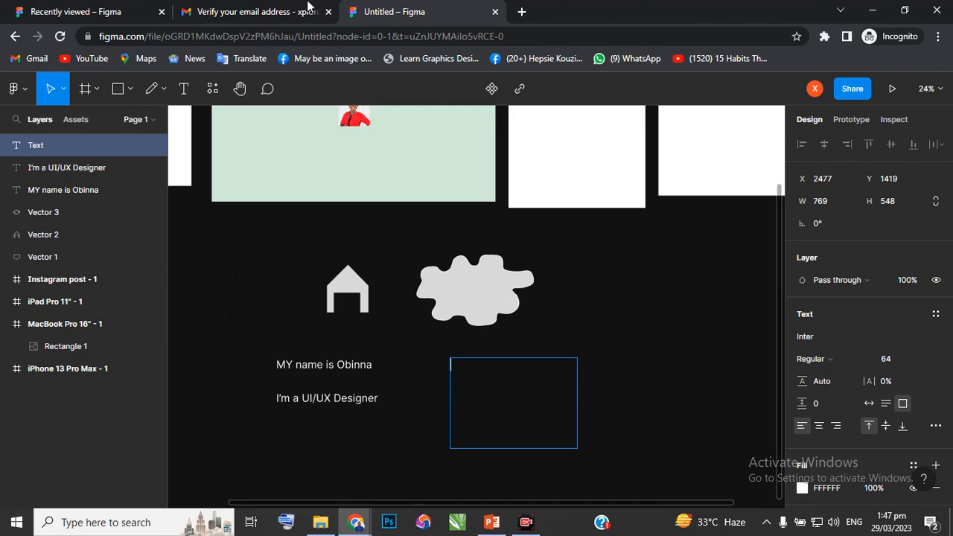
pyautogui.rightClick(472, 380)
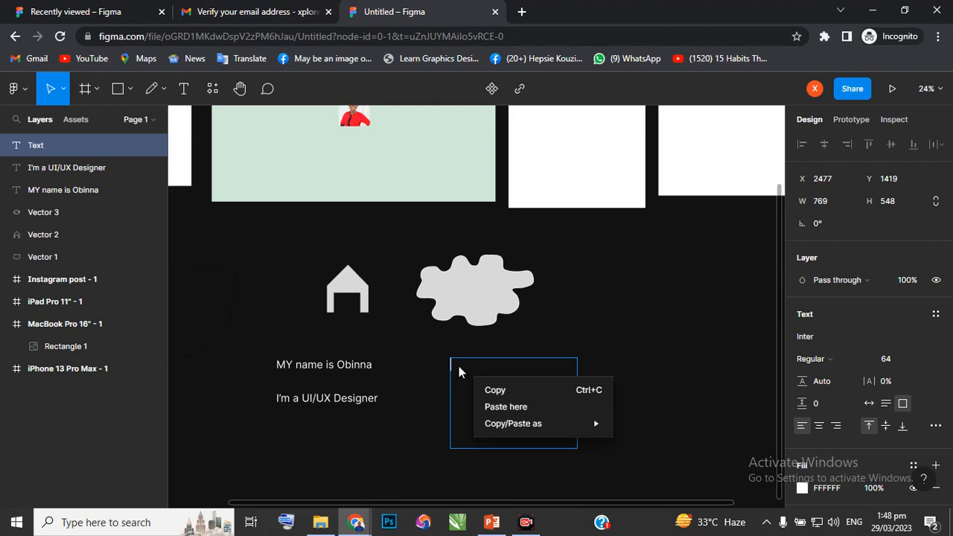
pyautogui.click(466, 370)
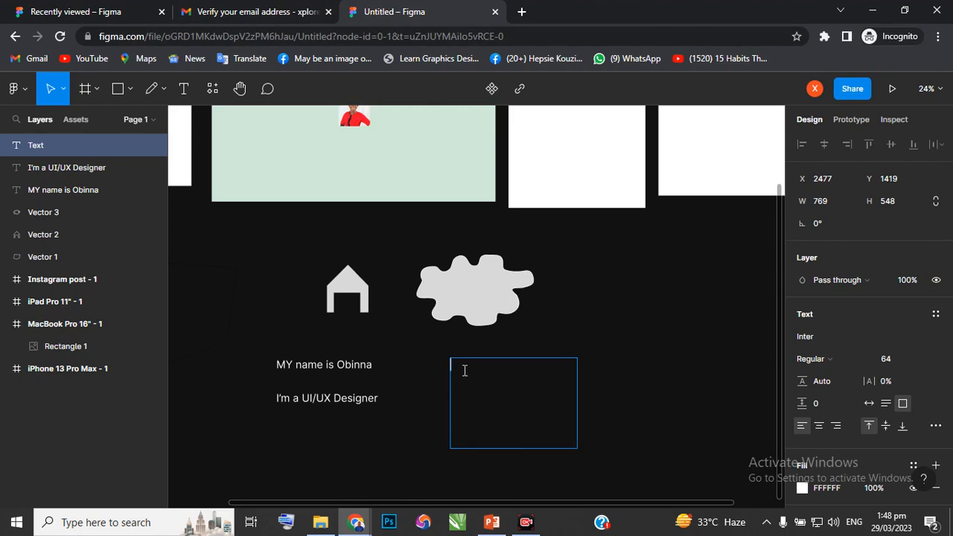
# Write "My name is" with the person's first name in the box, followed on a new line by "I am from Rivers state, Nigeria".
pyautogui.write('My name is')
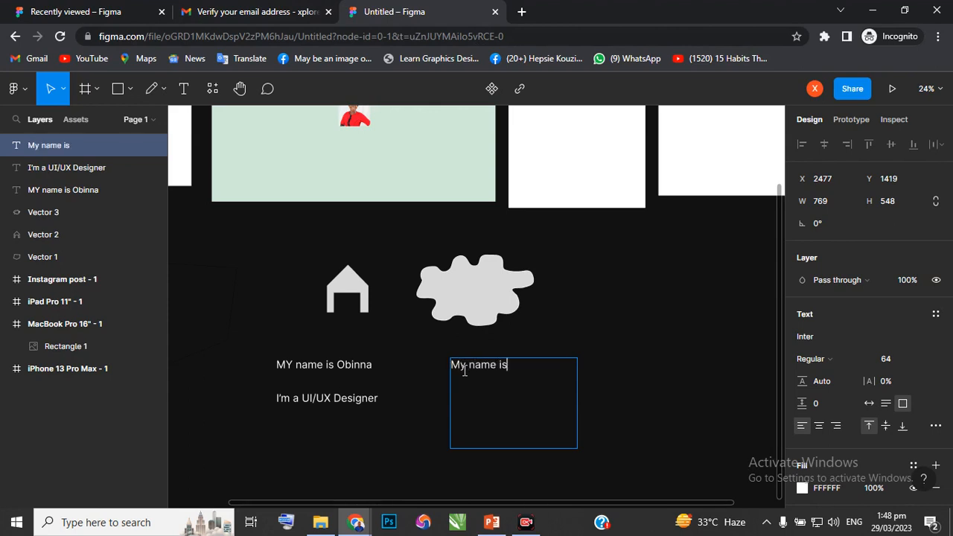
pyautogui.write(' Obinna I amn')
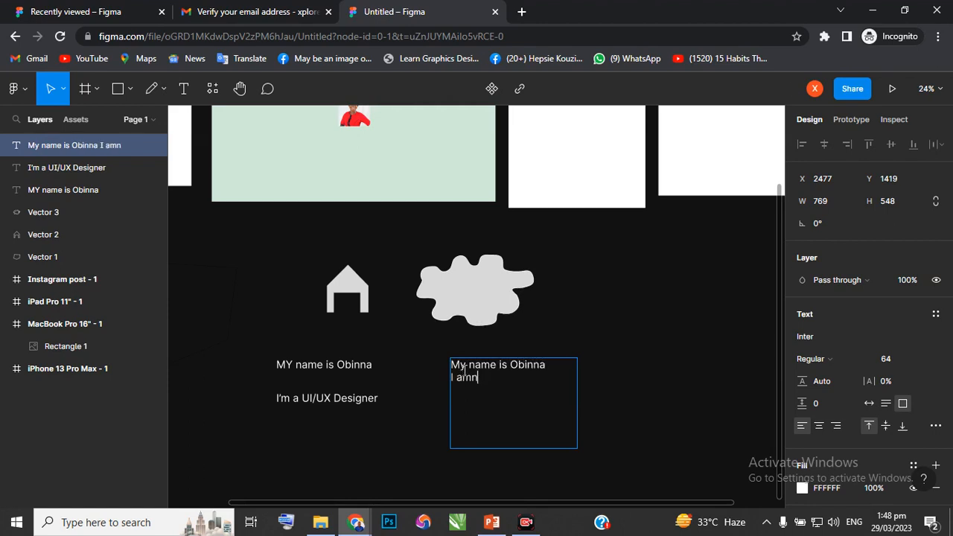
pyautogui.press('BackSpace')
pyautogui.write('from Rivers state')
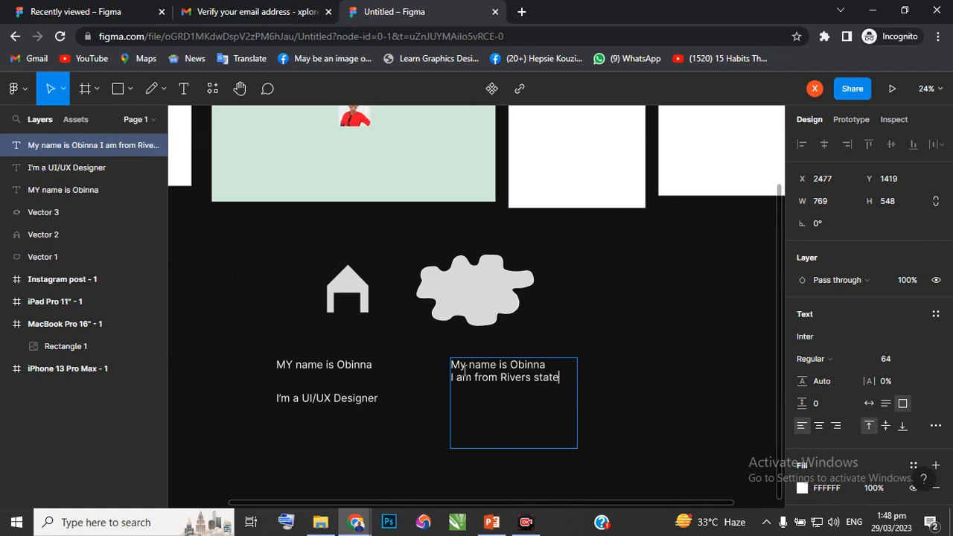
pyautogui.write(', Niger')
# Add a separate paragraph reading "I love Tech, and I've decided to contribute greatly in the area of Design".
pyautogui.write('I love Tech')
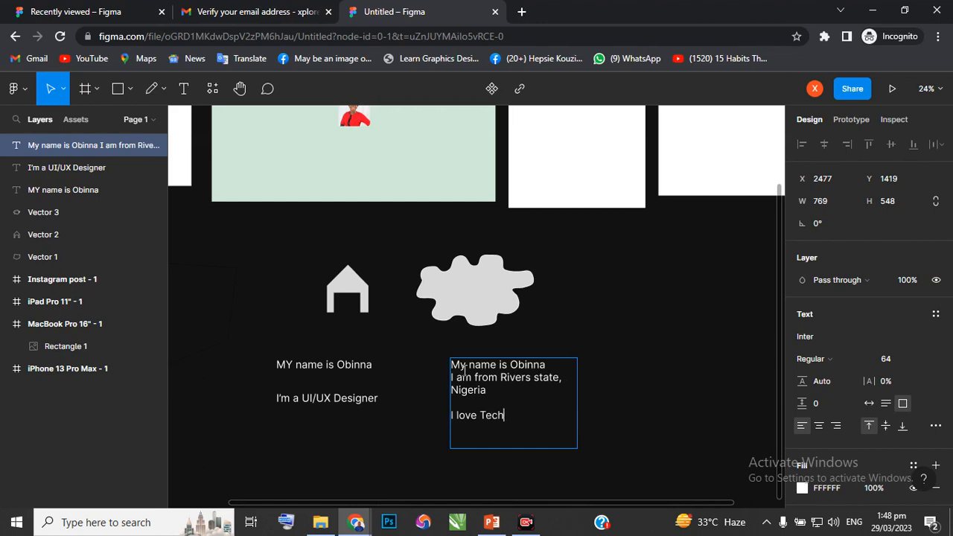
pyautogui.write(', a')
pyautogui.write("nd I've decided to con")
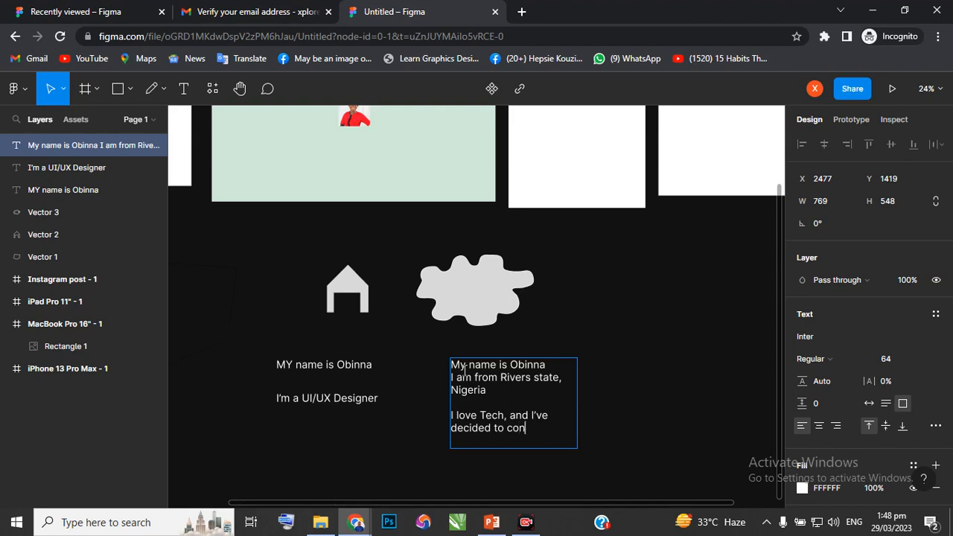
pyautogui.write('tribute greatly in t')
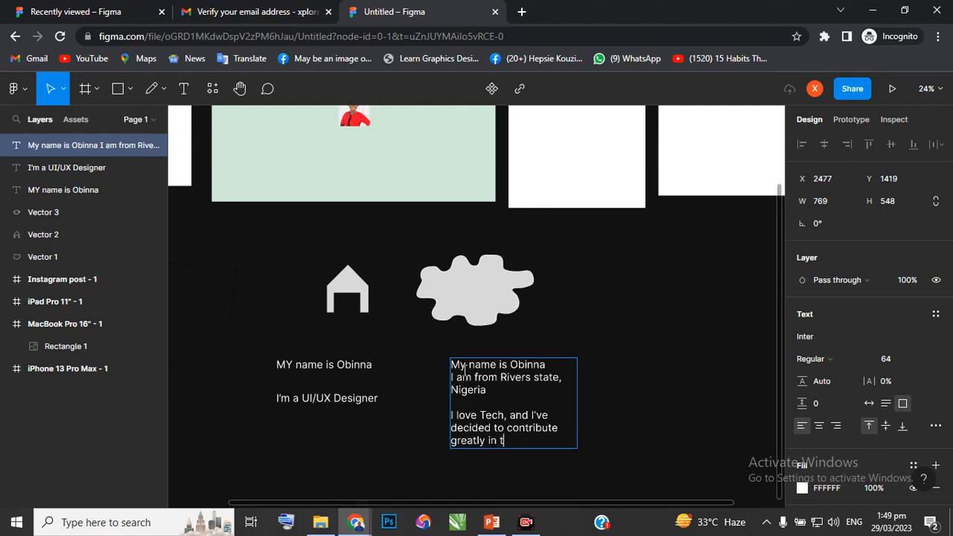
pyautogui.write('he area of Design')
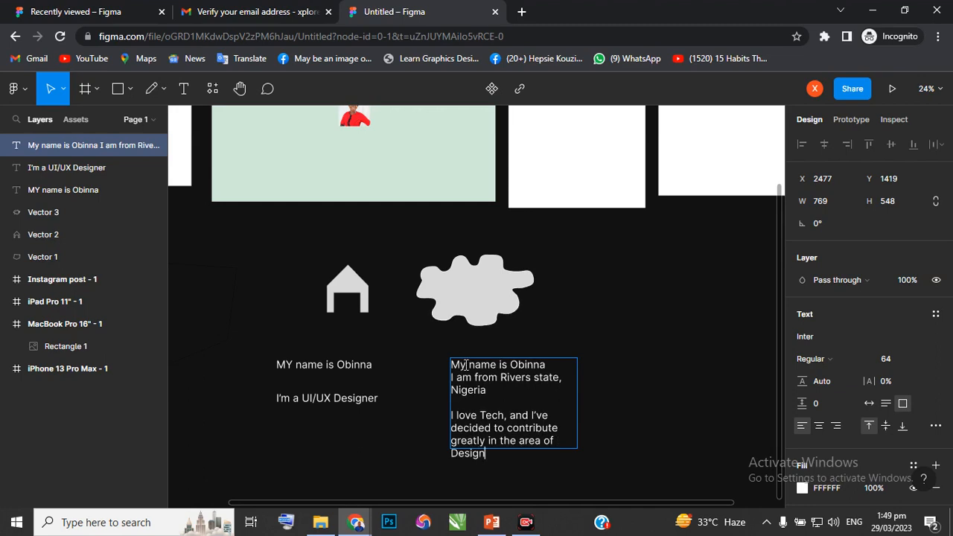
pyautogui.press('Escape')
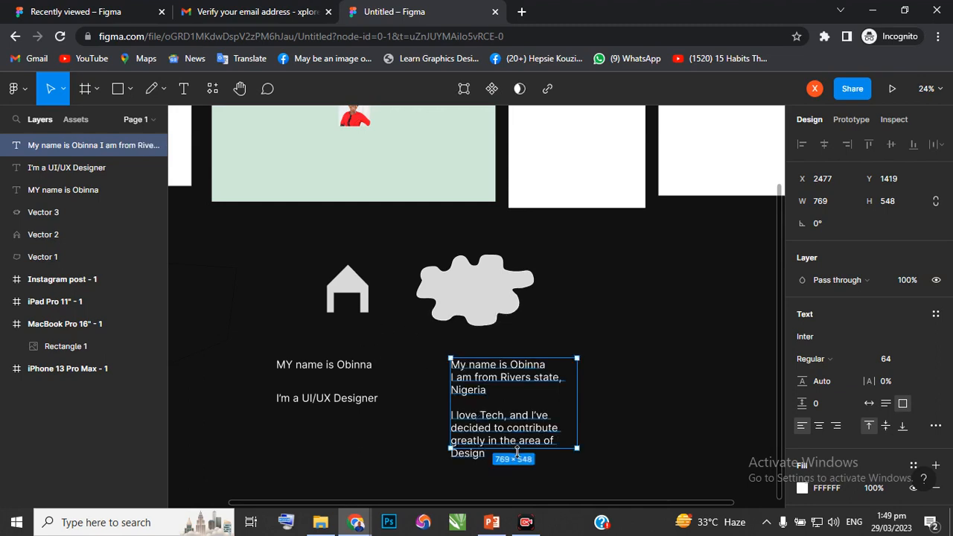
# Extend the paragraph's text box to about 659 high and move it up beside the wavy shape, to about X 2944, Y 972.
pyautogui.moveTo(518, 452); pyautogui.dragTo(519, 466)
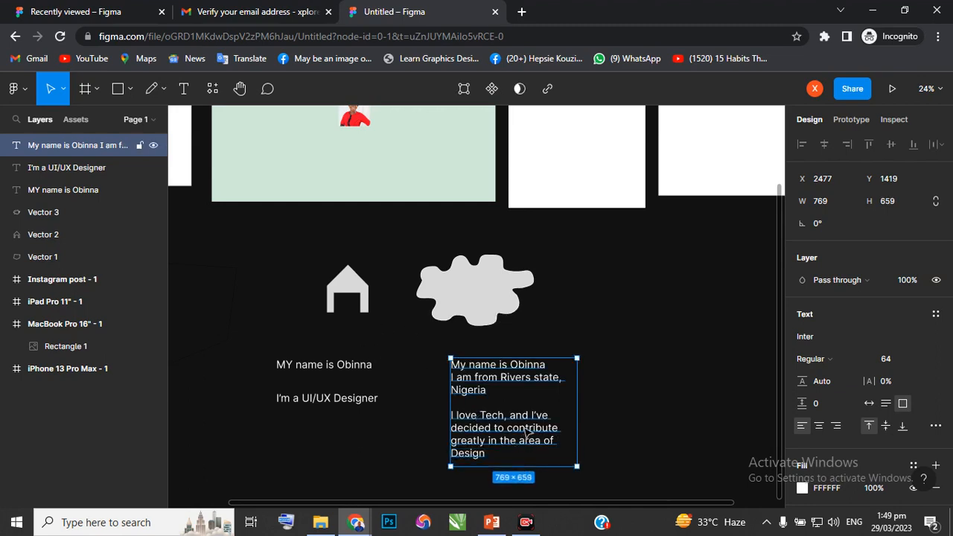
pyautogui.moveTo(527, 432); pyautogui.dragTo(602, 358)
# Move the photo to the upper-left corner of the MacBook Pro 16" frame, at about X 71, Y 114.
pyautogui.scroll(1, 546, 367)
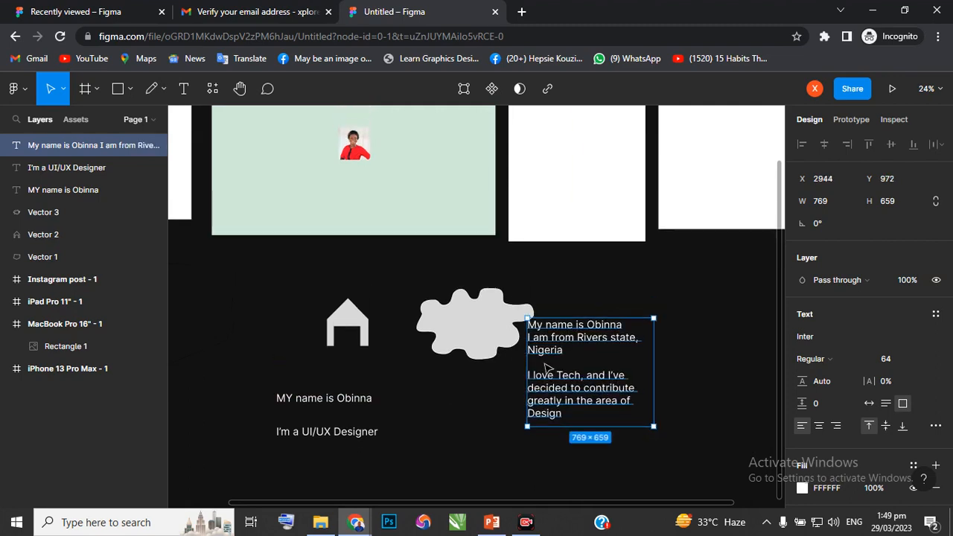
pyautogui.scroll(2, 546, 368)
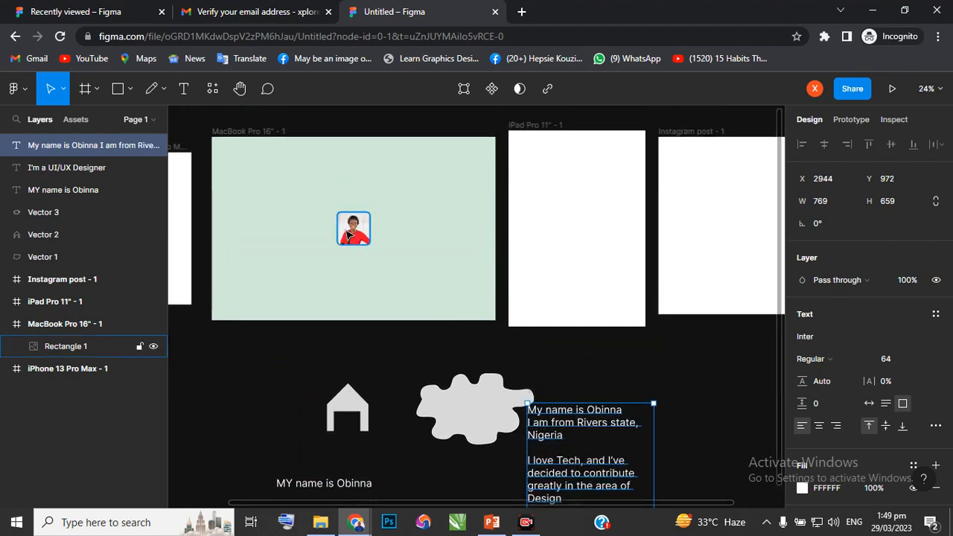
pyautogui.click(347, 235)
pyautogui.press('Return')
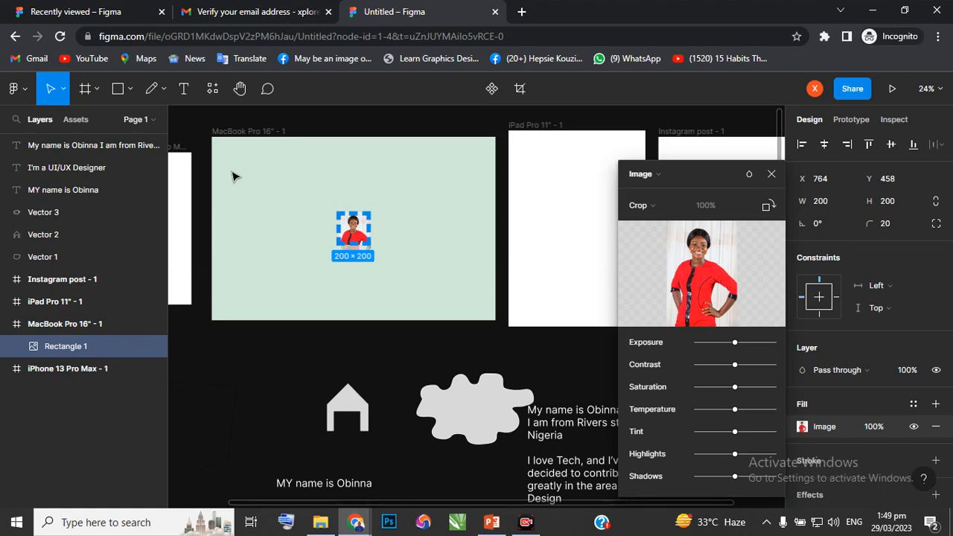
pyautogui.click(772, 174)
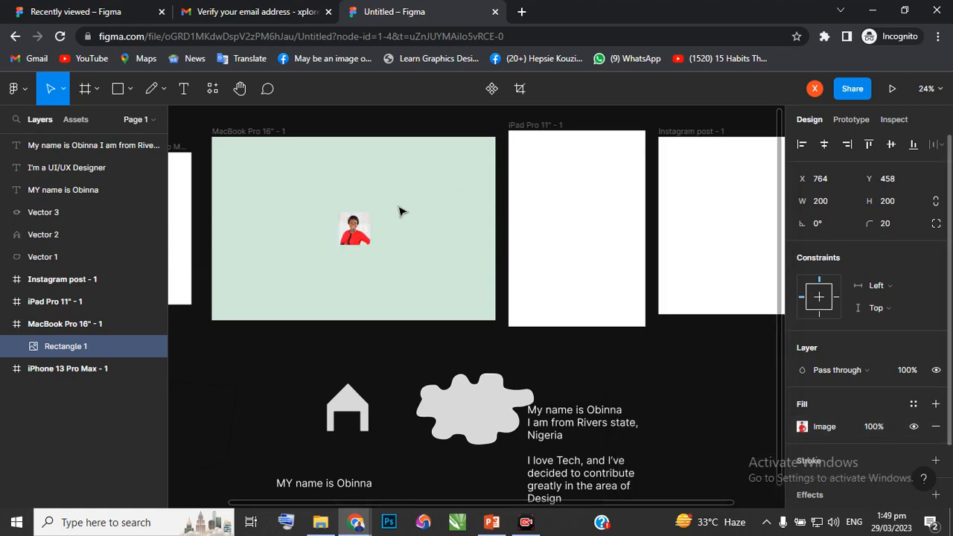
pyautogui.moveTo(350, 223); pyautogui.dragTo(245, 178)
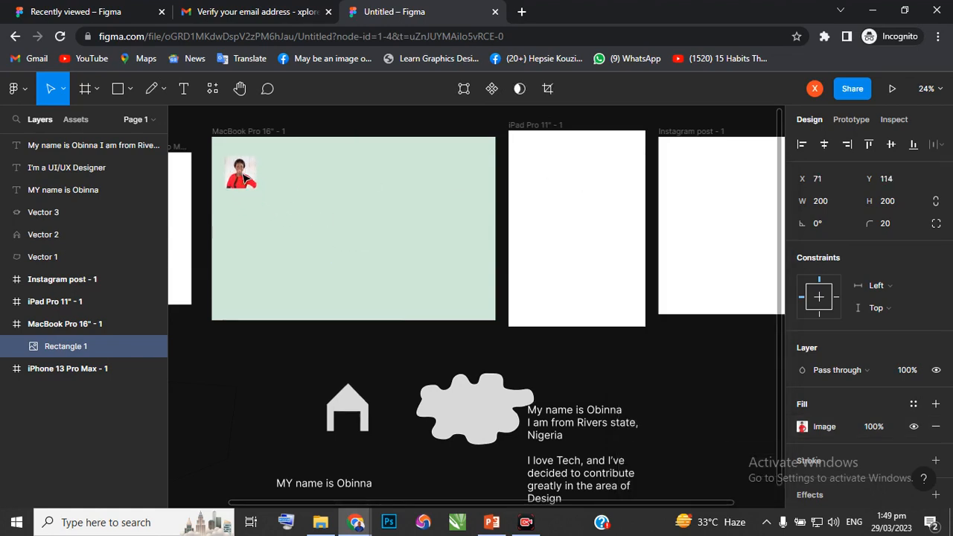
# Place the paragraph text inside the MacBook Pro 16" frame beside the photo, at about X 371, Y 110.
pyautogui.click(606, 441)
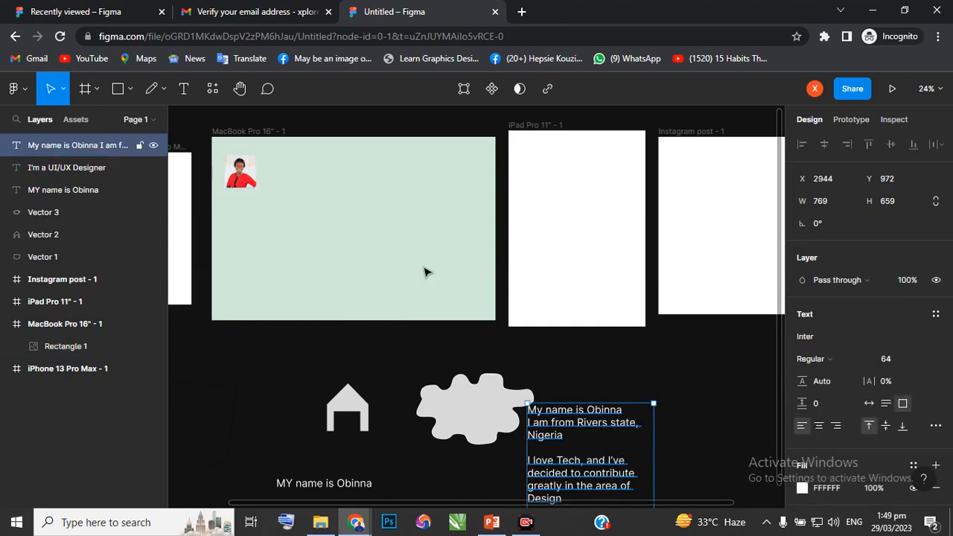
pyautogui.moveTo(618, 436); pyautogui.dragTo(337, 188)
pyautogui.moveTo(345, 185); pyautogui.dragTo(336, 179)
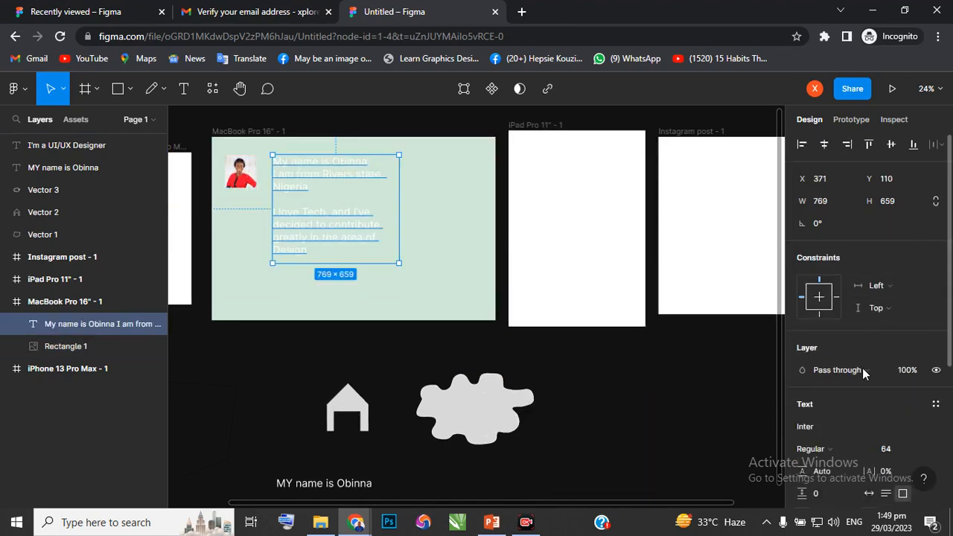
# Set the fill colour of the paragraph text to 000000 and deselect it.
pyautogui.scroll(-5, 834, 406)
pyautogui.click(834, 355)
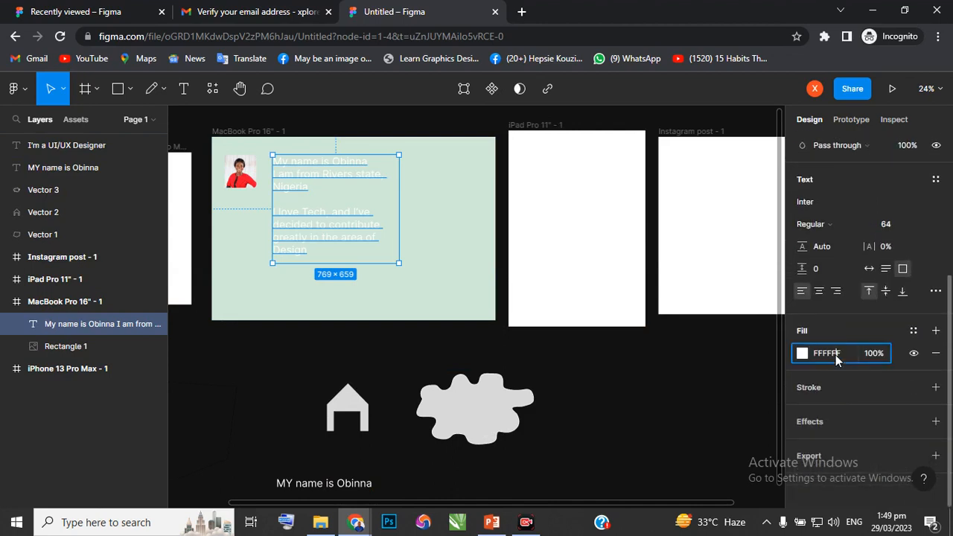
pyautogui.write('00000')
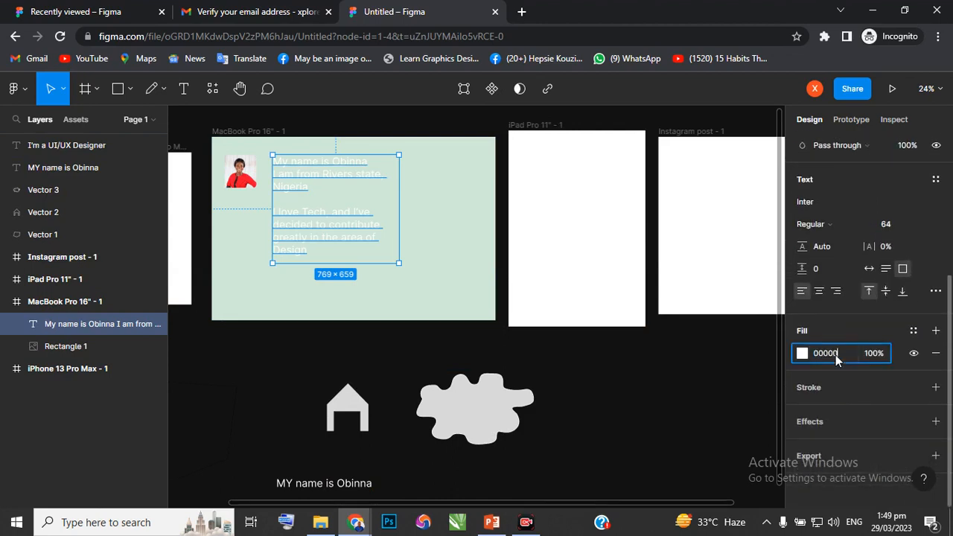
pyautogui.write('0')
pyautogui.press('Return')
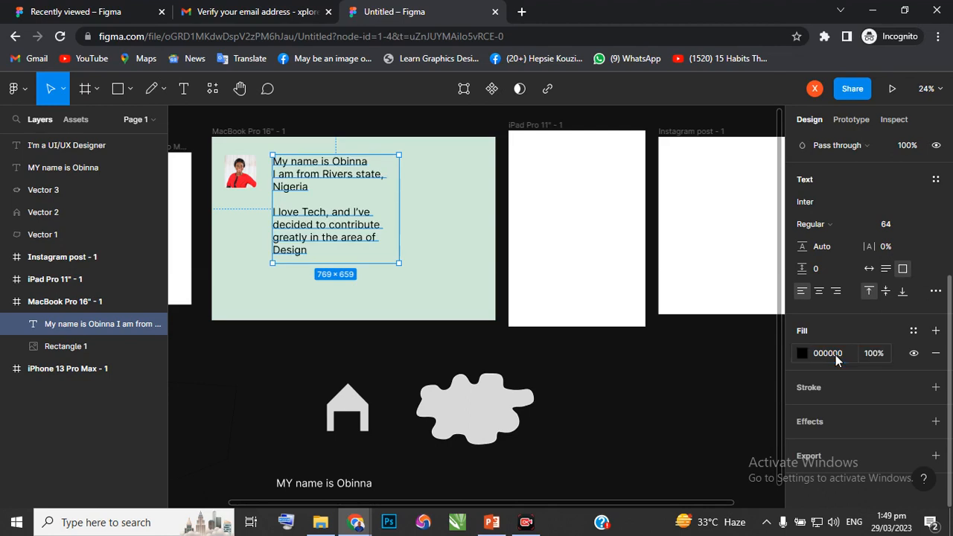
pyautogui.click(632, 392)
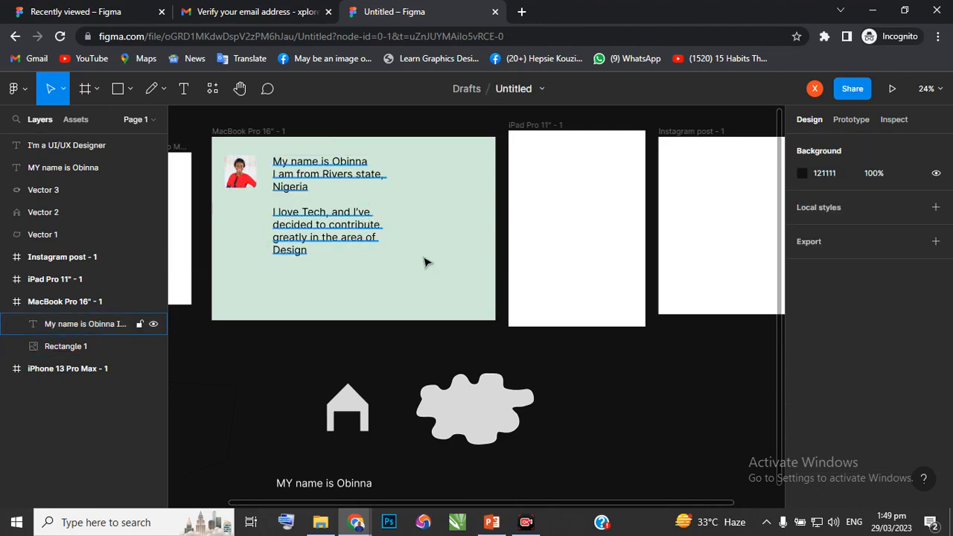
# Examine the available components, community plugins and widgets in the Resources tool.
pyautogui.scroll(2, 425, 261)
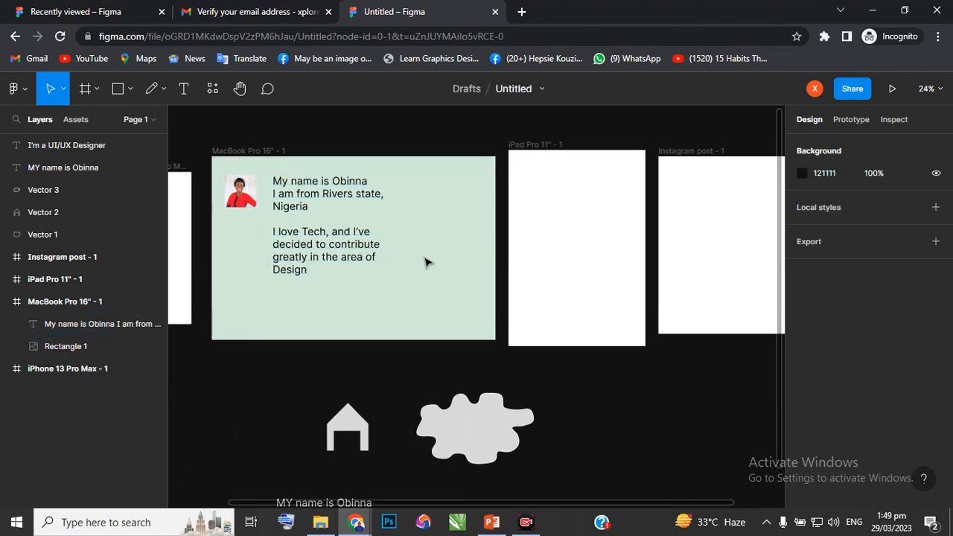
pyautogui.click(214, 89)
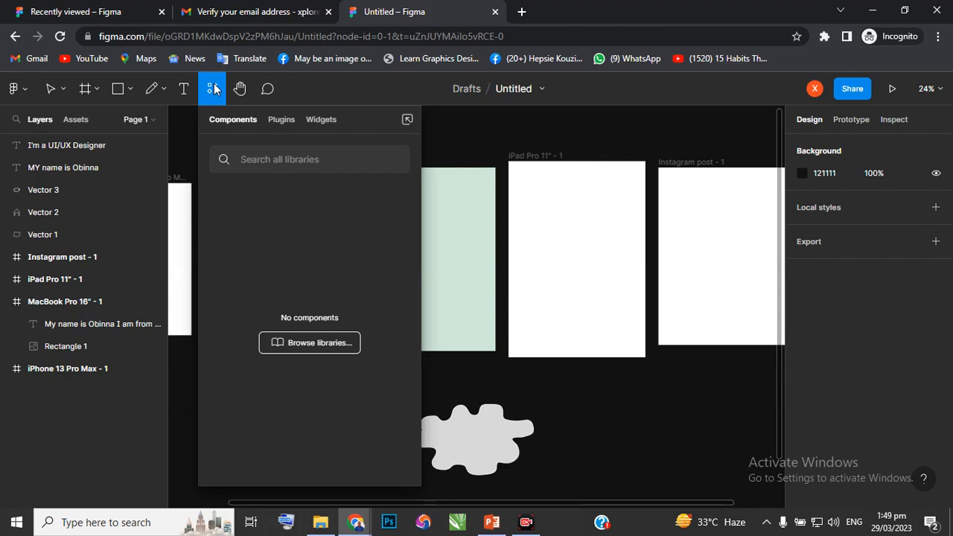
pyautogui.click(279, 119)
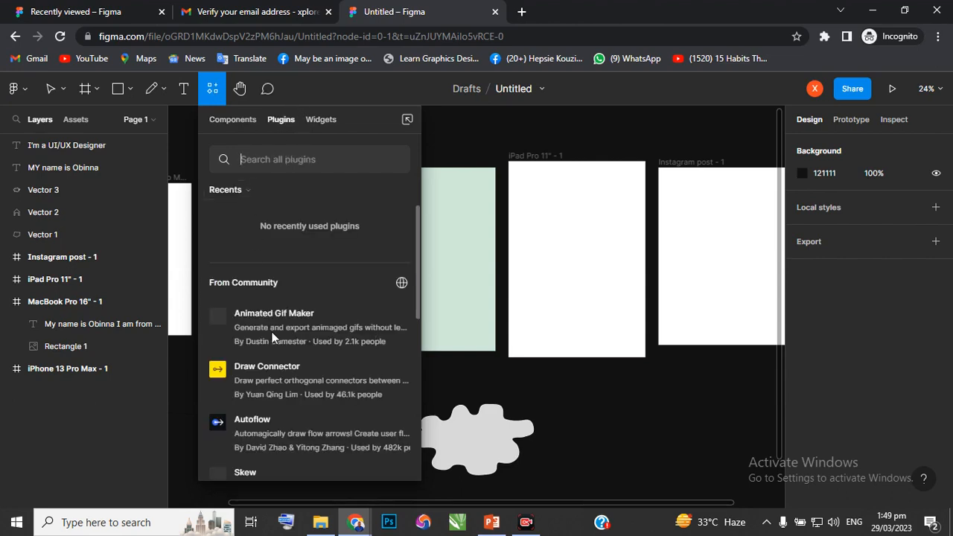
pyautogui.scroll(-2, 279, 299)
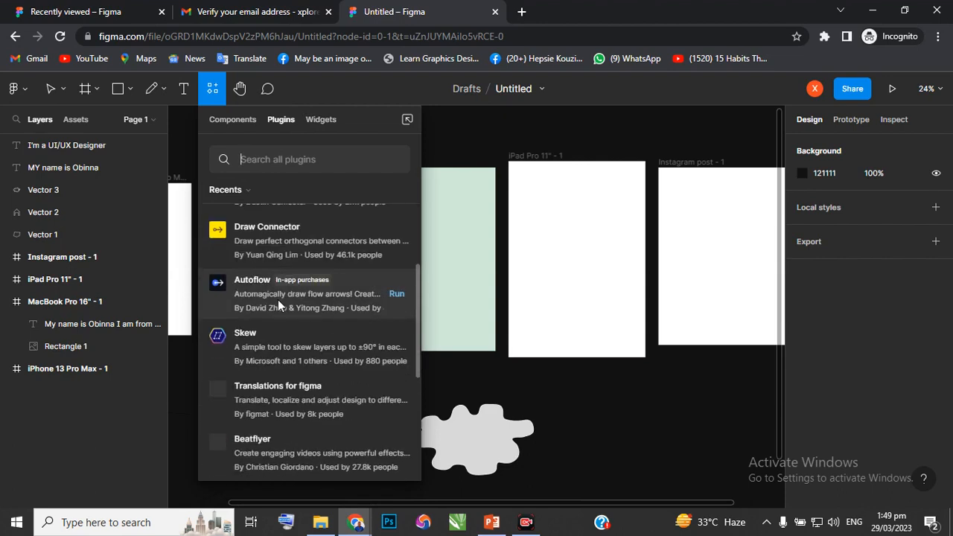
pyautogui.scroll(-2, 278, 297)
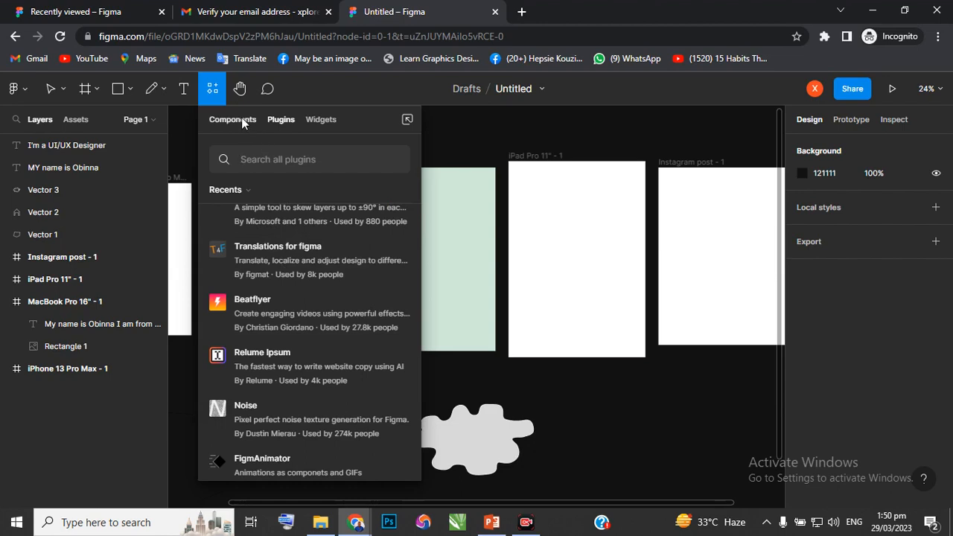
pyautogui.scroll(5, 270, 248)
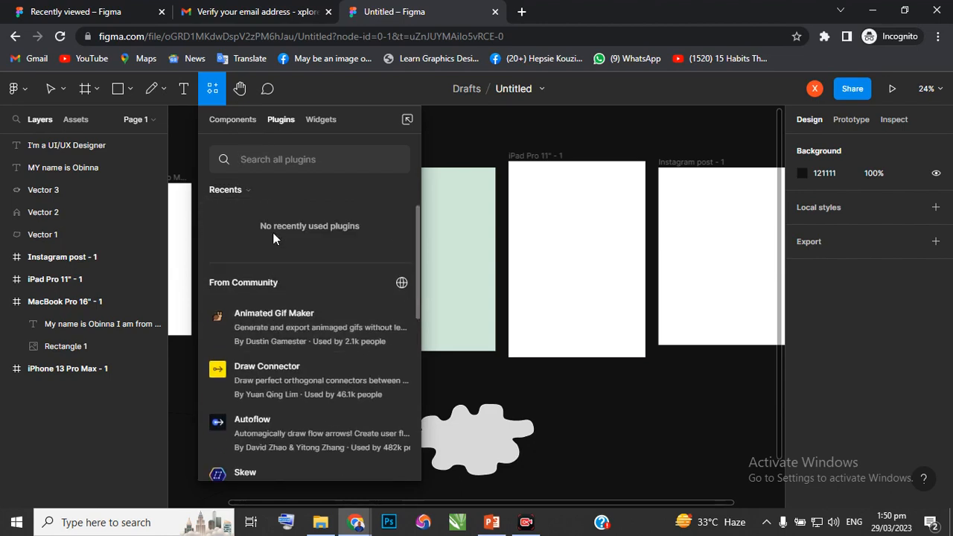
pyautogui.click(328, 127)
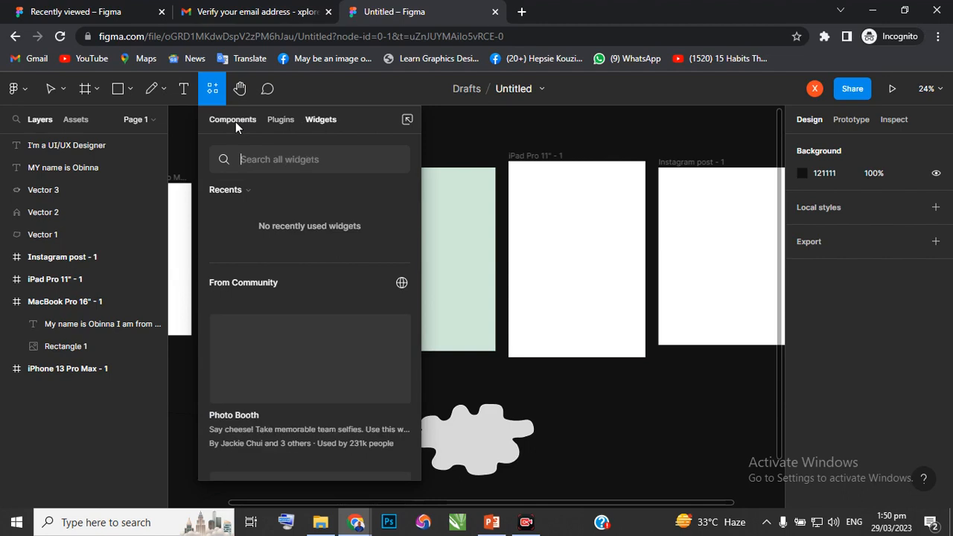
pyautogui.click(236, 121)
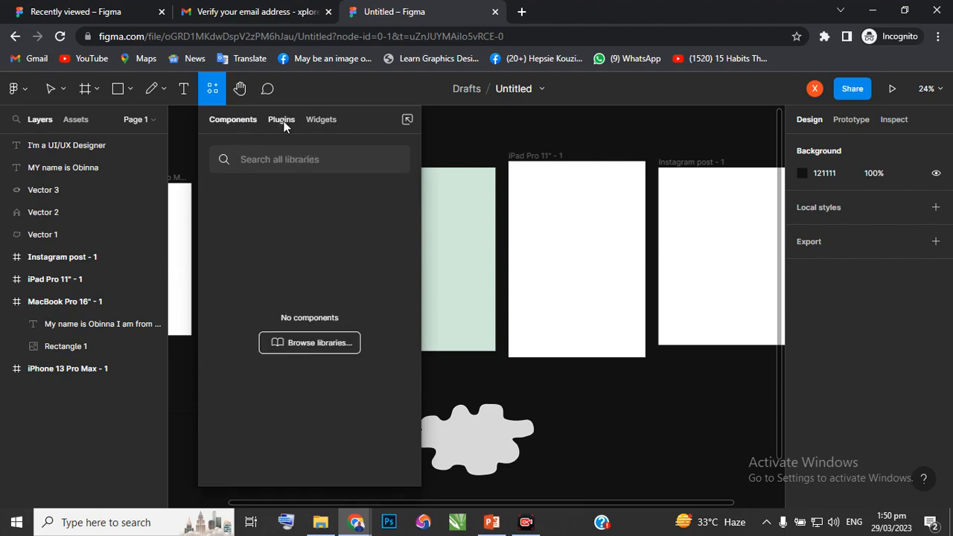
# Examine the canvas around the frames, vector shapes and loose text by panning with the Hand tool.
pyautogui.click(245, 89)
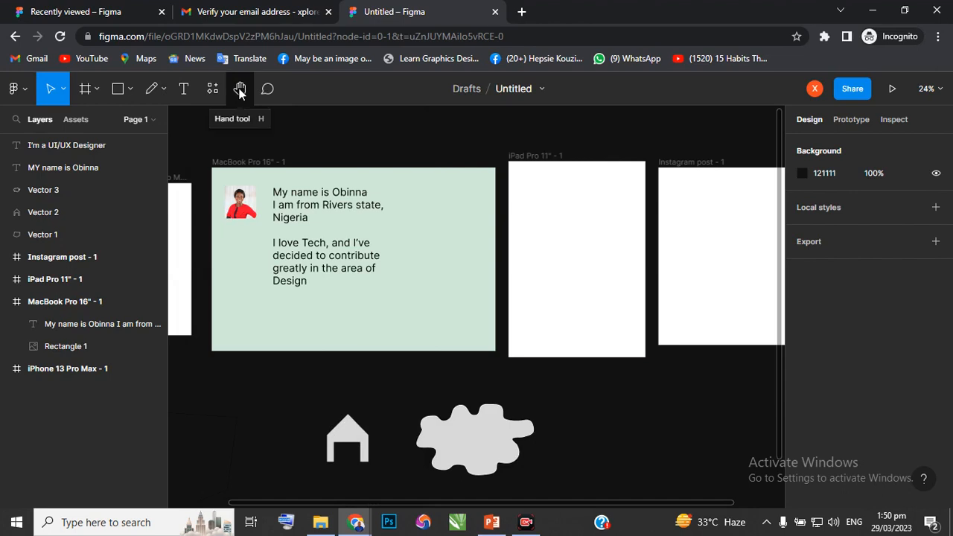
pyautogui.click(239, 90)
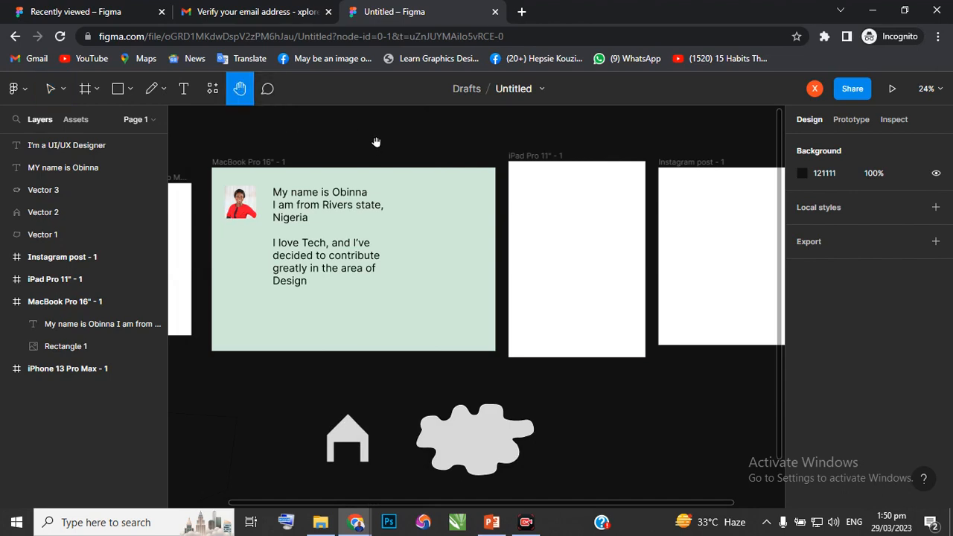
pyautogui.moveTo(377, 142); pyautogui.dragTo(563, 116)
pyautogui.moveTo(322, 386); pyautogui.dragTo(325, 340)
pyautogui.moveTo(288, 402); pyautogui.dragTo(319, 241)
pyautogui.moveTo(325, 423); pyautogui.dragTo(127, 263)
pyautogui.moveTo(272, 283); pyautogui.dragTo(386, 500)
pyautogui.moveTo(702, 324); pyautogui.dragTo(630, 464)
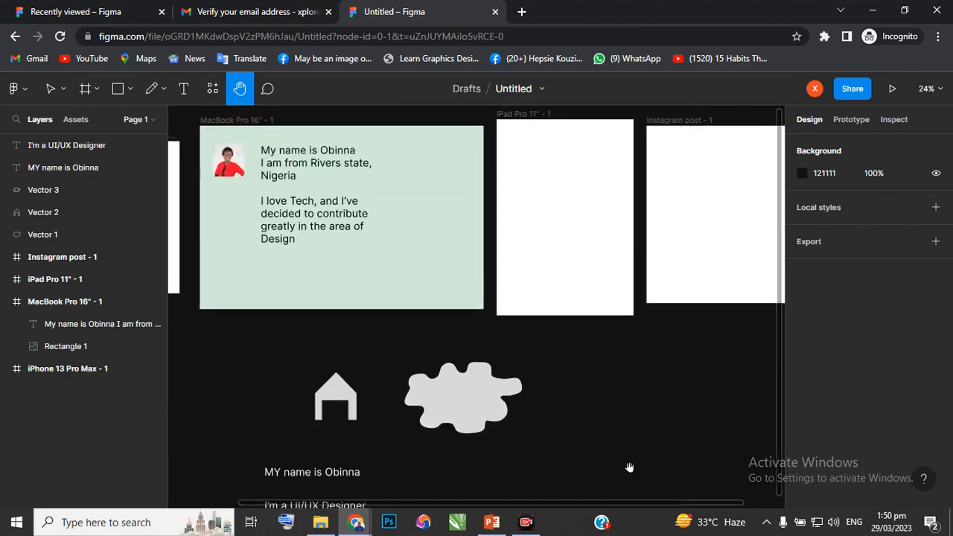
pyautogui.moveTo(634, 357); pyautogui.dragTo(644, 409)
pyautogui.moveTo(368, 166); pyautogui.dragTo(424, 141)
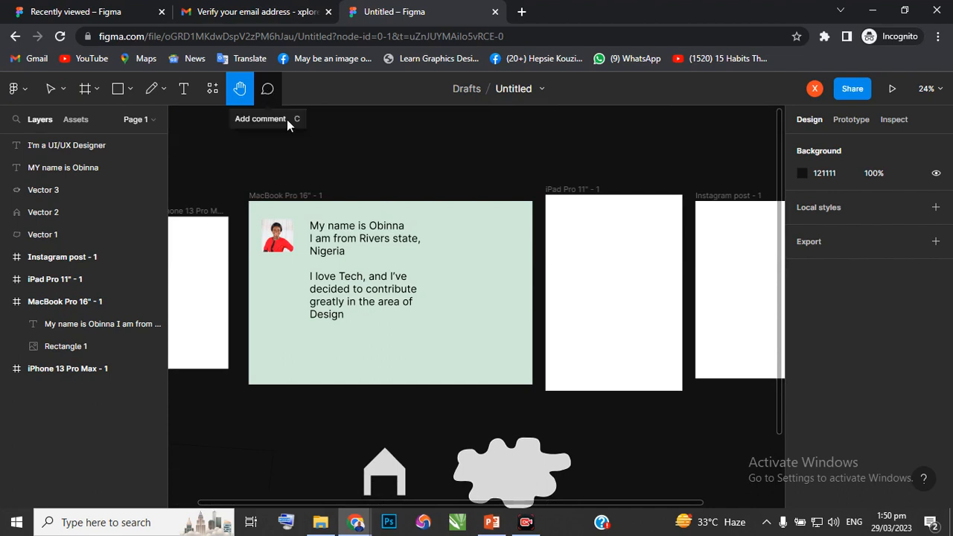
# Post the comment "Use quality photo here" beside the photo in the MacBook Pro 16" frame.
pyautogui.click(268, 91)
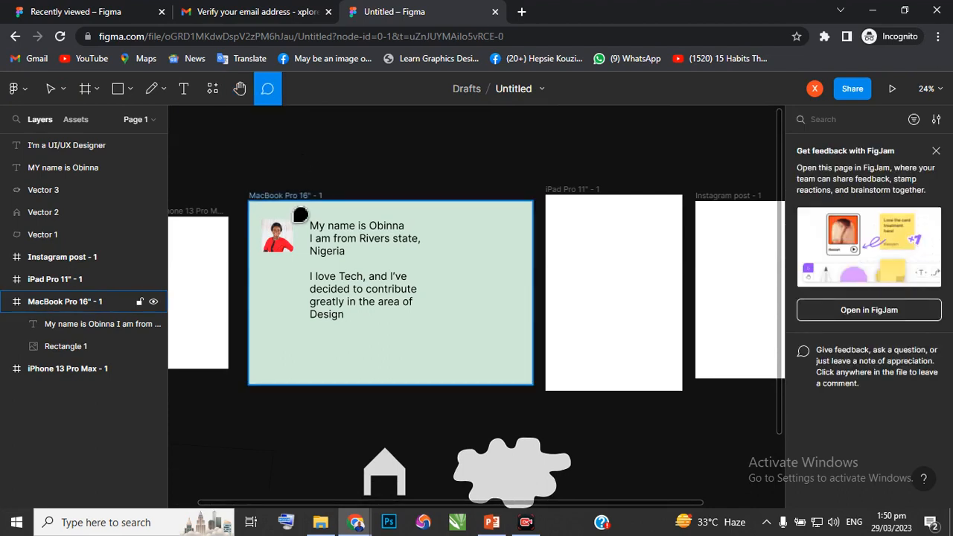
pyautogui.click(299, 209)
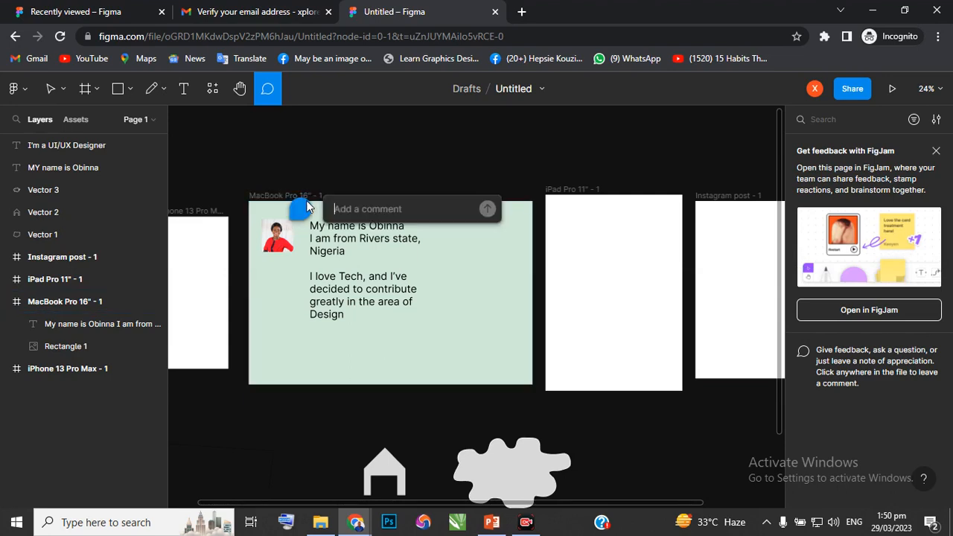
pyautogui.write('Use')
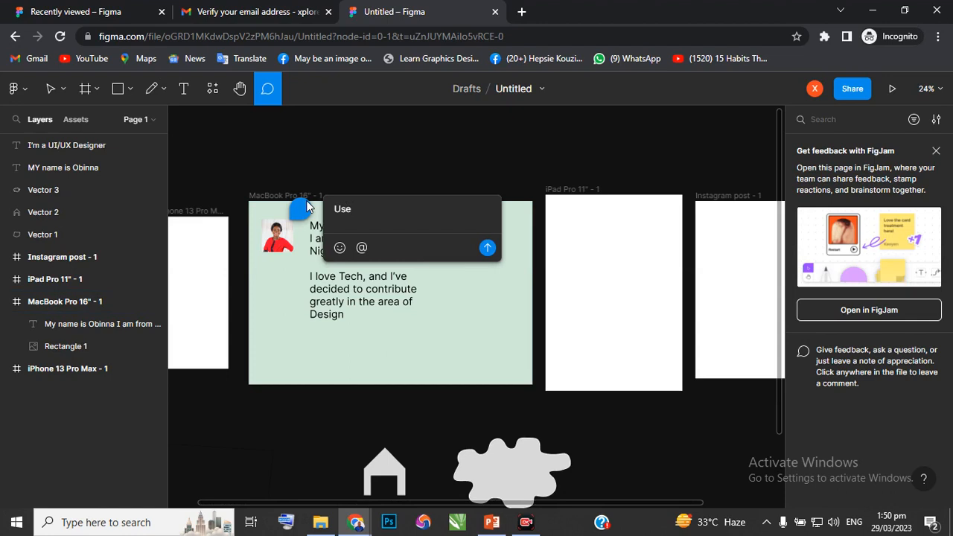
pyautogui.write(' quality phot here')
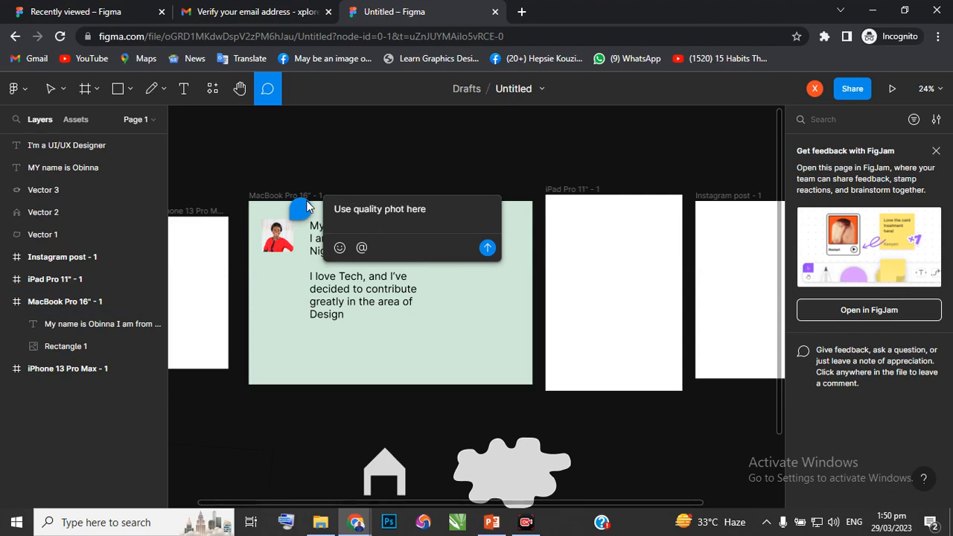
pyautogui.click(403, 210)
pyautogui.press('BackSpace')
pyautogui.write('to')
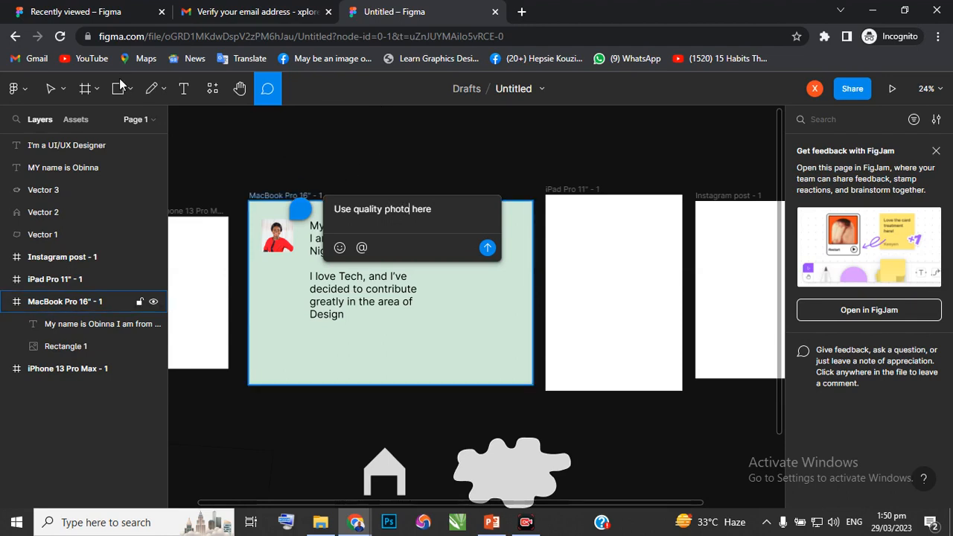
pyautogui.click(51, 88)
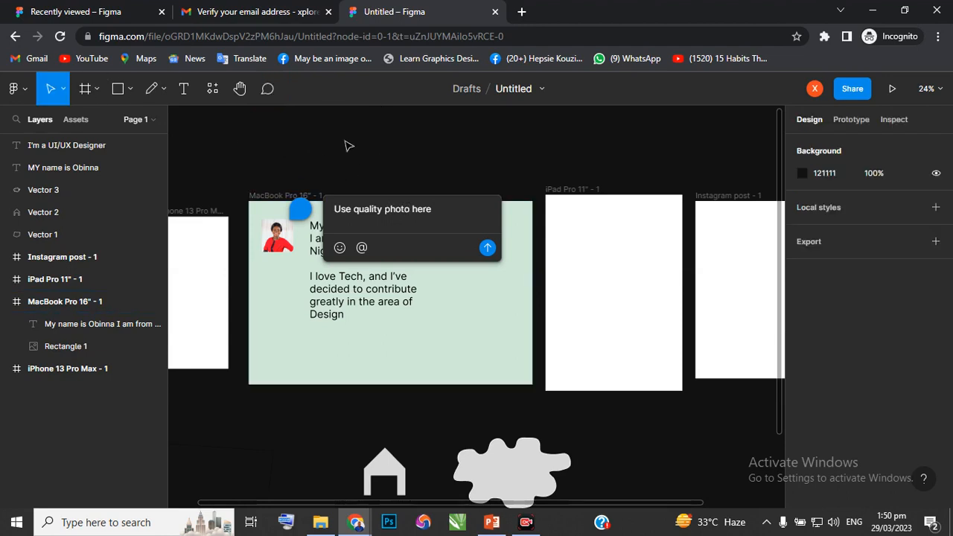
pyautogui.hotkey('ctrl', 'a')
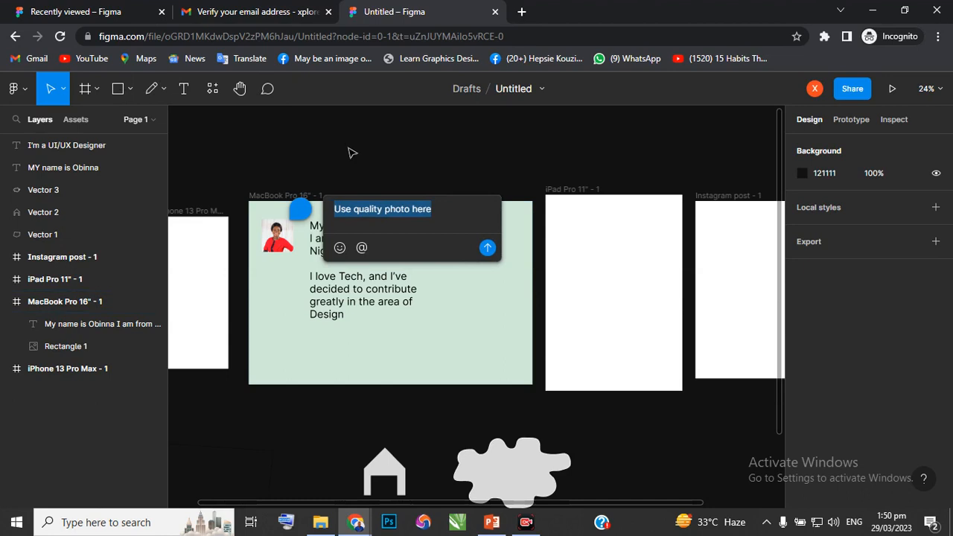
pyautogui.click(488, 250)
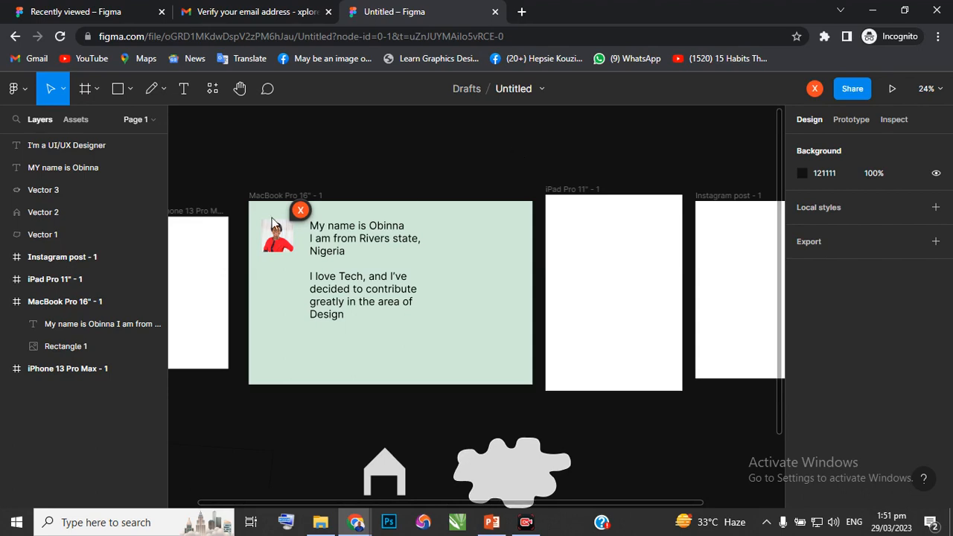
# Read the posted comment thread beside the photo and close it.
pyautogui.moveTo(301, 214)
pyautogui.click(385, 210)
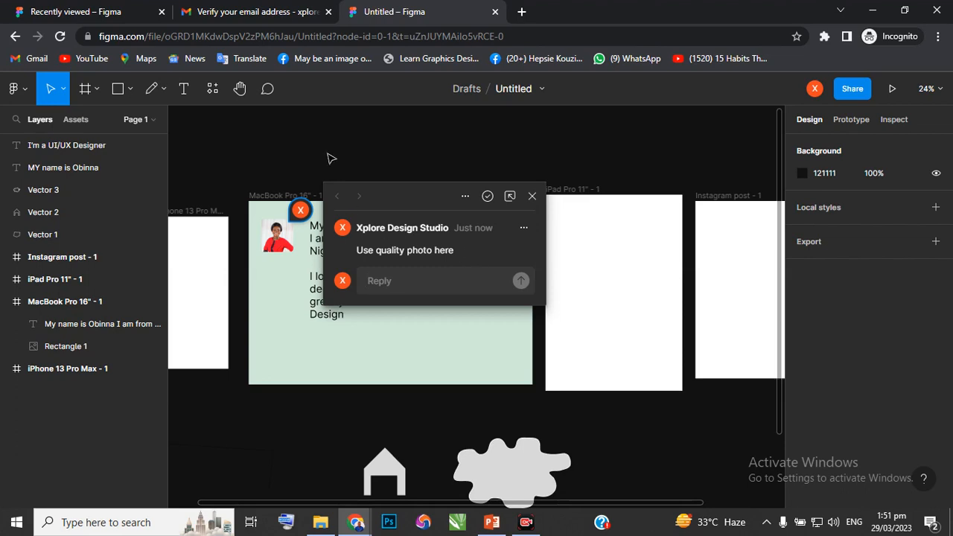
pyautogui.click(530, 197)
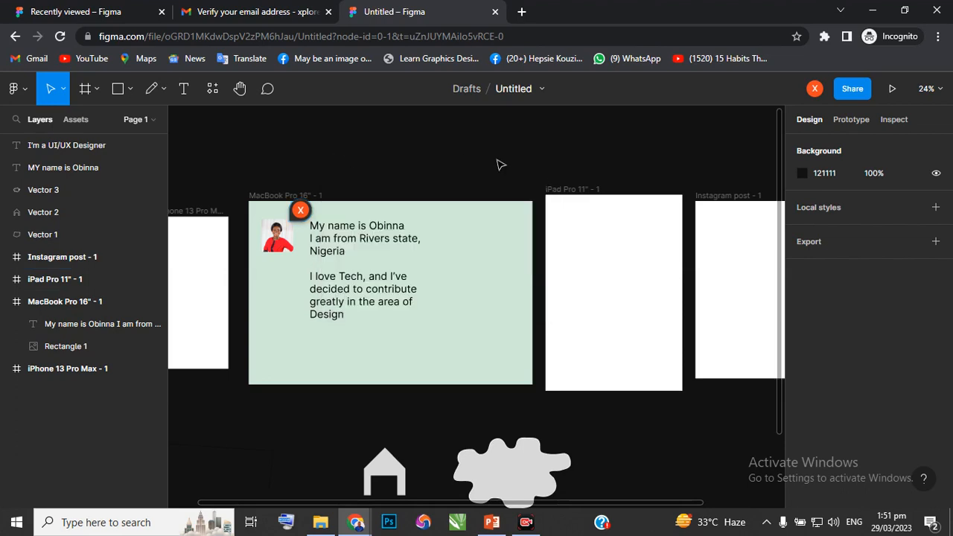
# Rename the file as "Introduction To Figma".
pyautogui.doubleClick(510, 88)
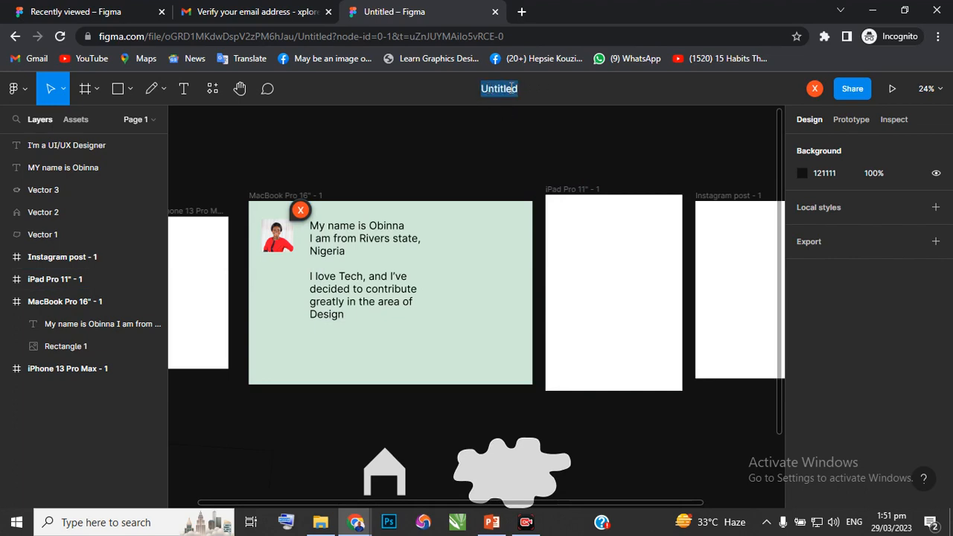
pyautogui.write('Intro')
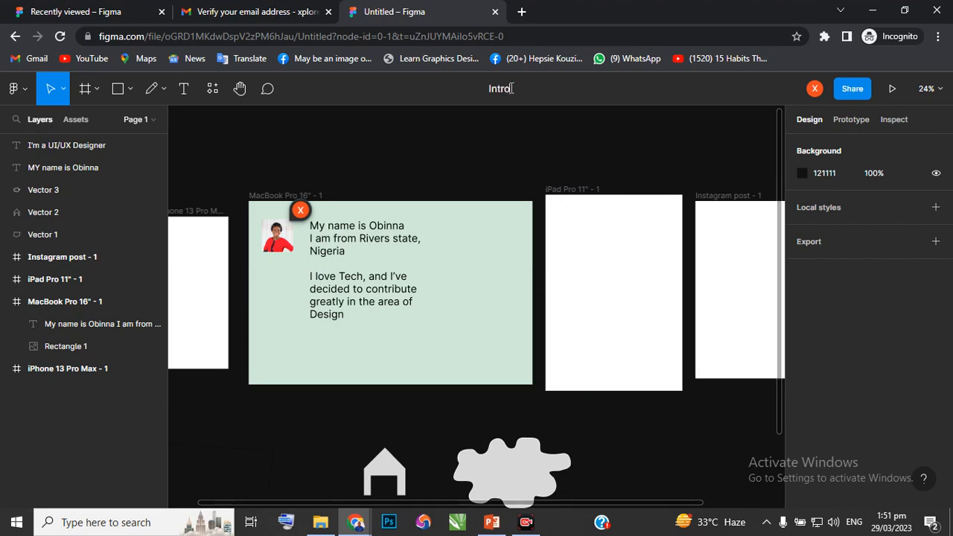
pyautogui.write('duction To Figma')
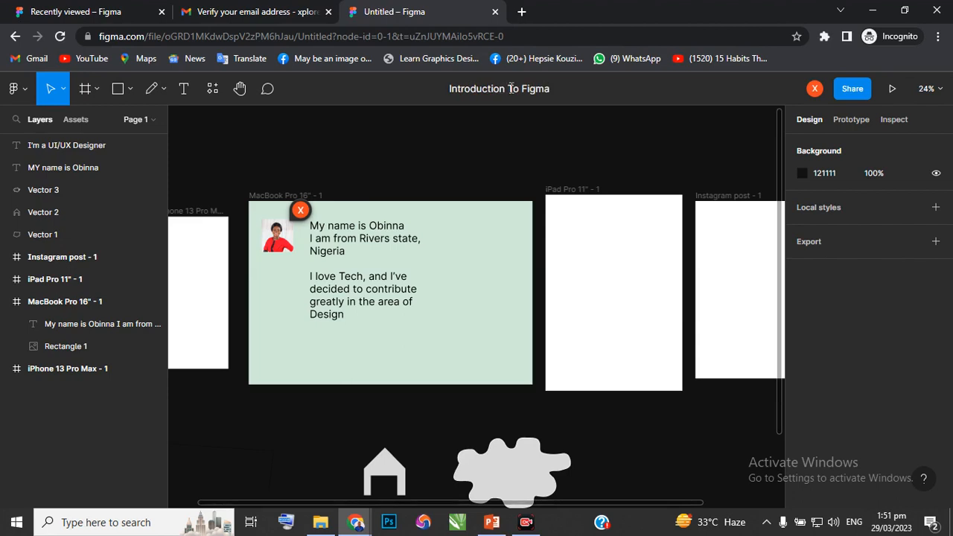
pyautogui.press('Return')
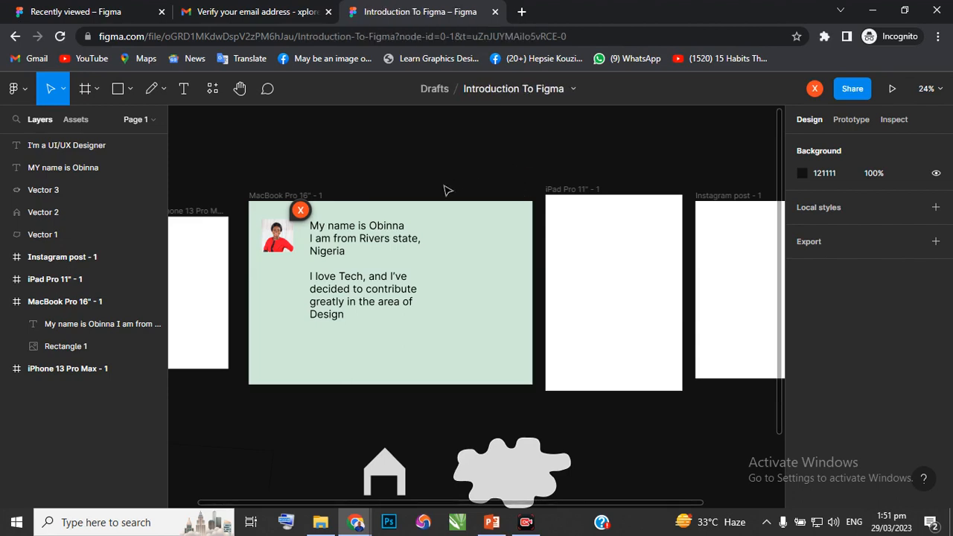
# Delete the vector shapes and the two loose text lines below the frames.
pyautogui.scroll(-5, 395, 199)
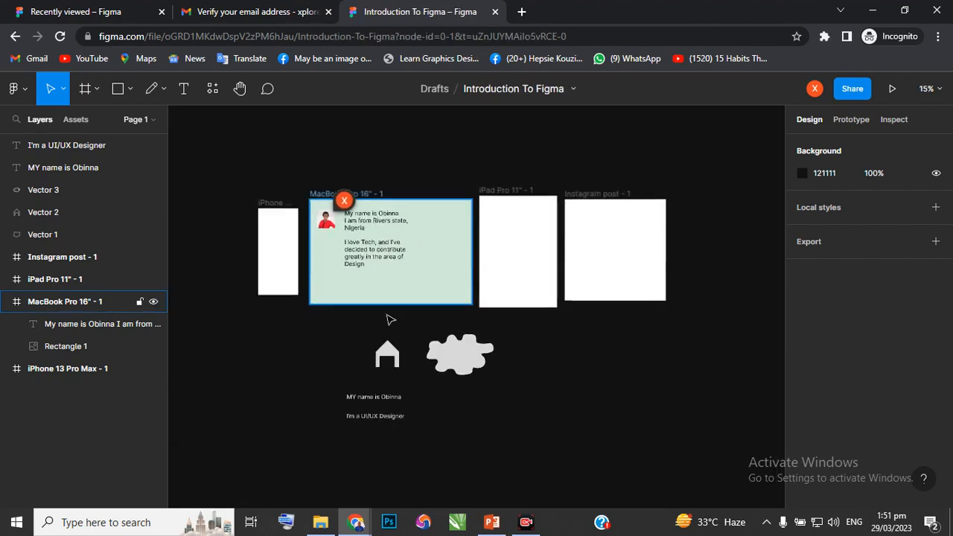
pyautogui.moveTo(212, 310); pyautogui.dragTo(541, 436)
pyautogui.press('Delete')
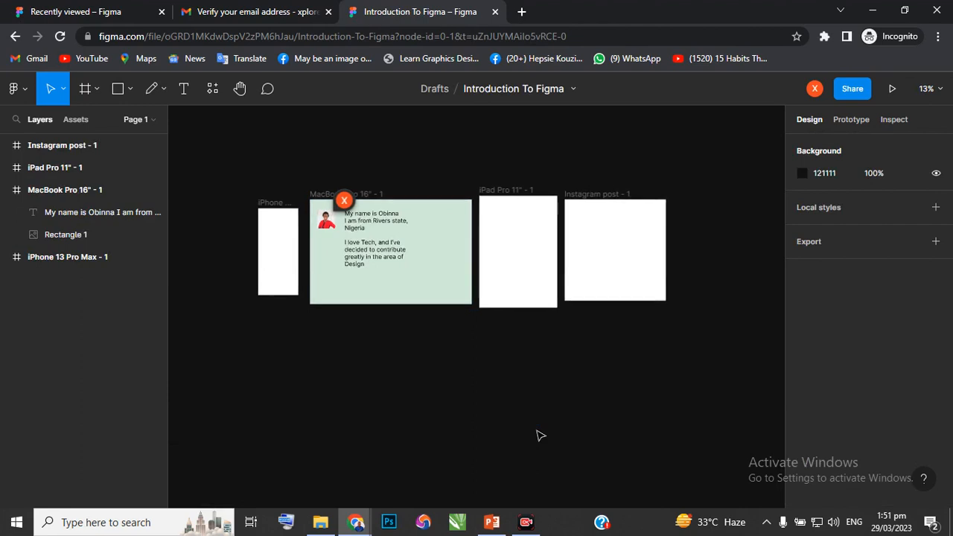
pyautogui.moveTo(246, 372); pyautogui.dragTo(507, 485)
# Examine the frame and photo layers and the assets list, collapsing the layers of the MacBook Pro 16" frame.
pyautogui.scroll(1, 493, 255)
pyautogui.scroll(1, 494, 255)
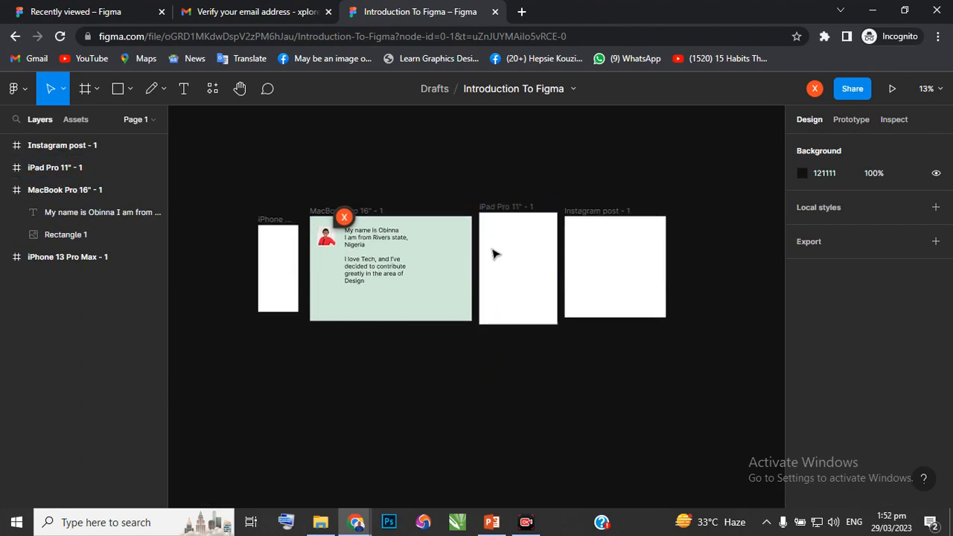
pyautogui.scroll(1, 506, 248)
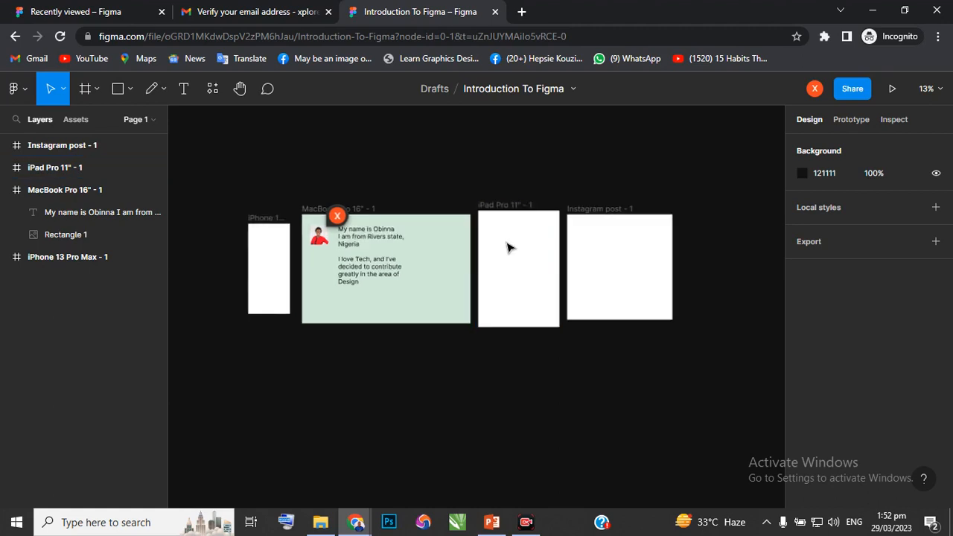
pyautogui.scroll(2, 506, 247)
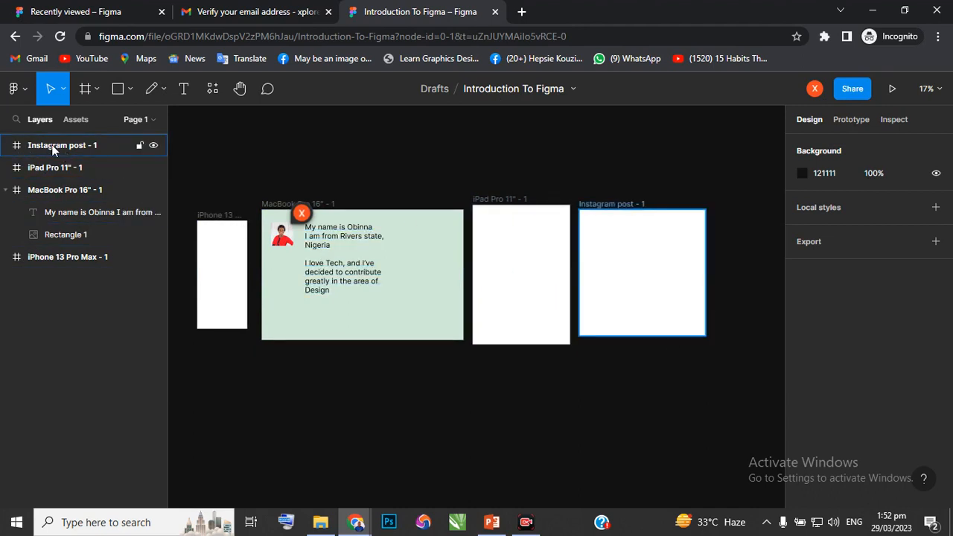
pyautogui.click(642, 237)
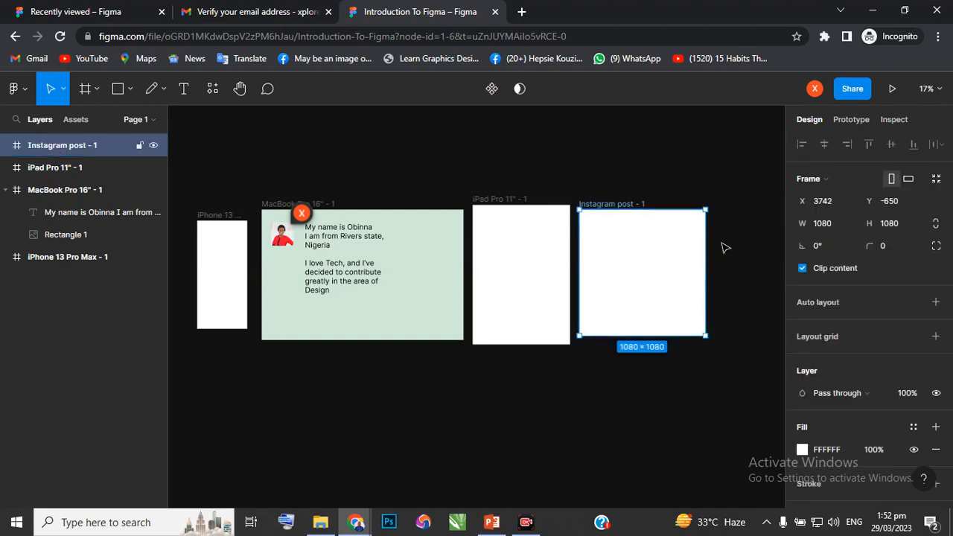
pyautogui.click(41, 171)
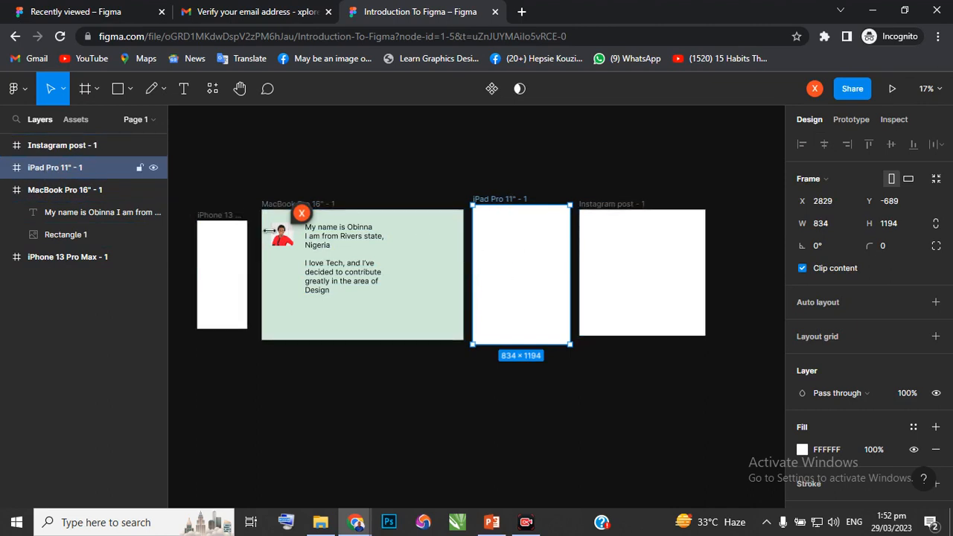
pyautogui.click(52, 190)
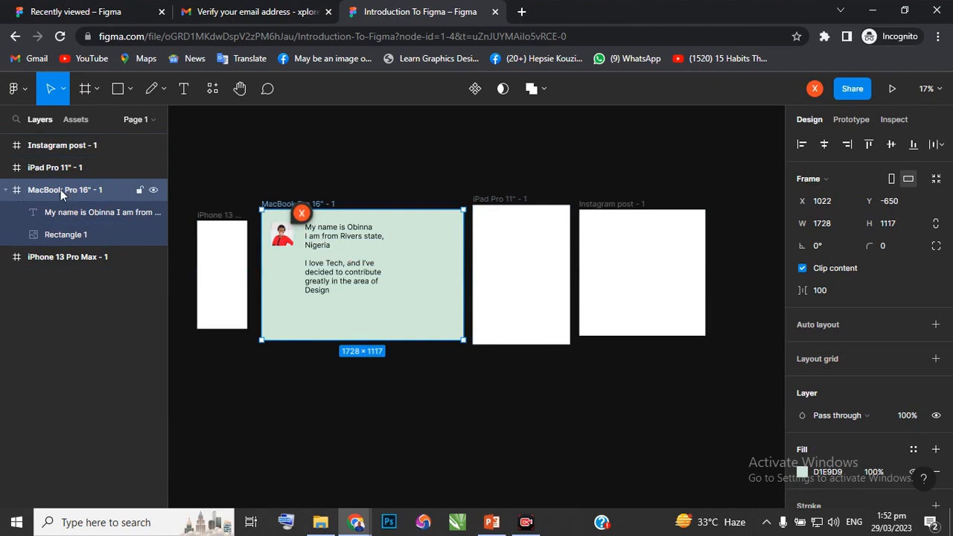
pyautogui.click(73, 234)
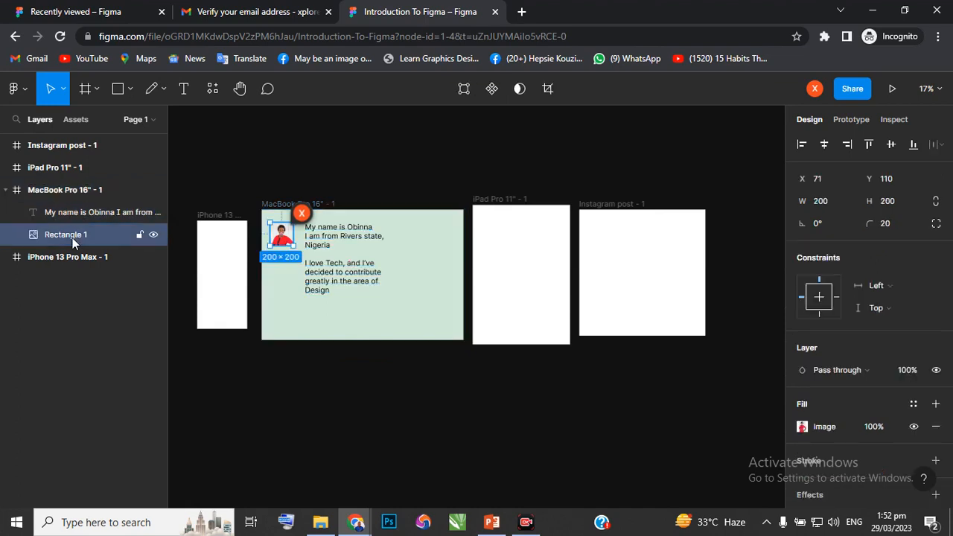
pyautogui.click(7, 190)
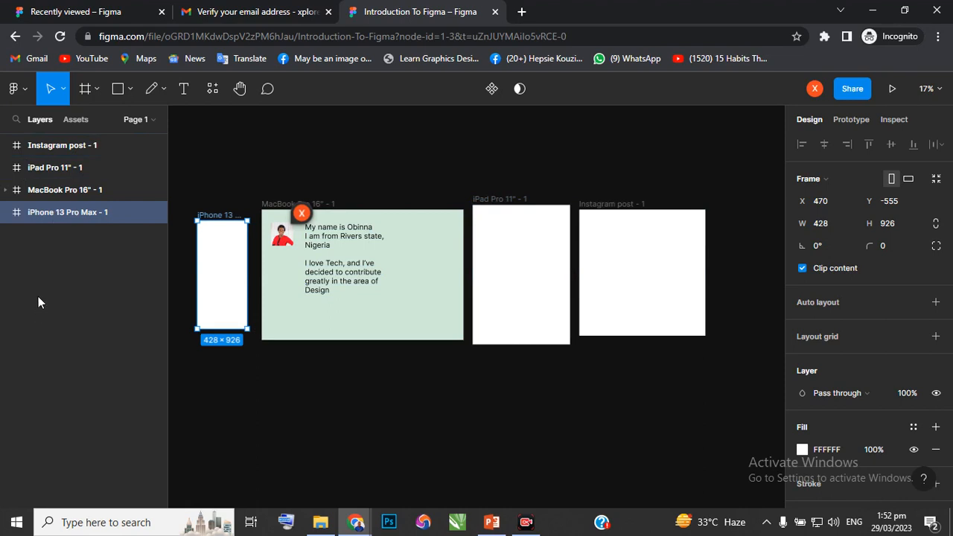
pyautogui.click(71, 120)
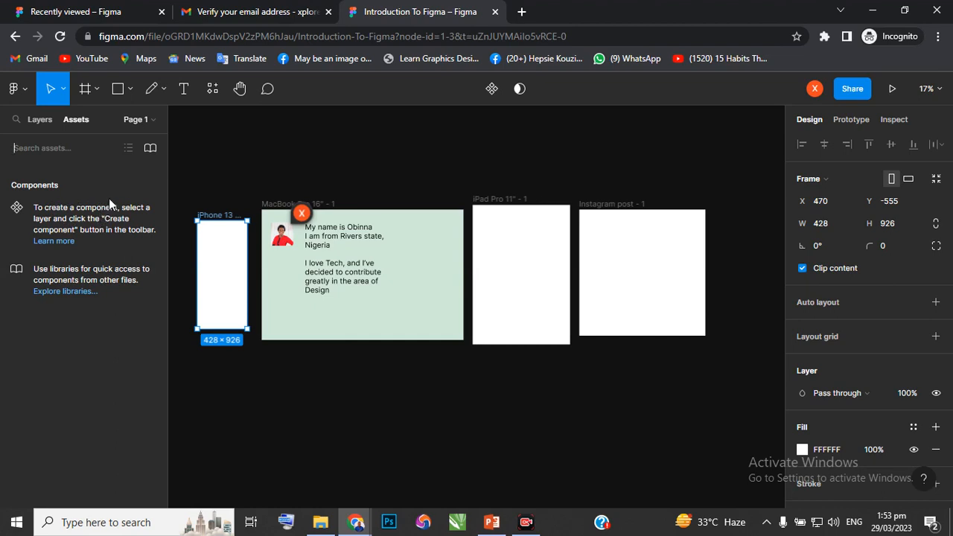
pyautogui.click(39, 121)
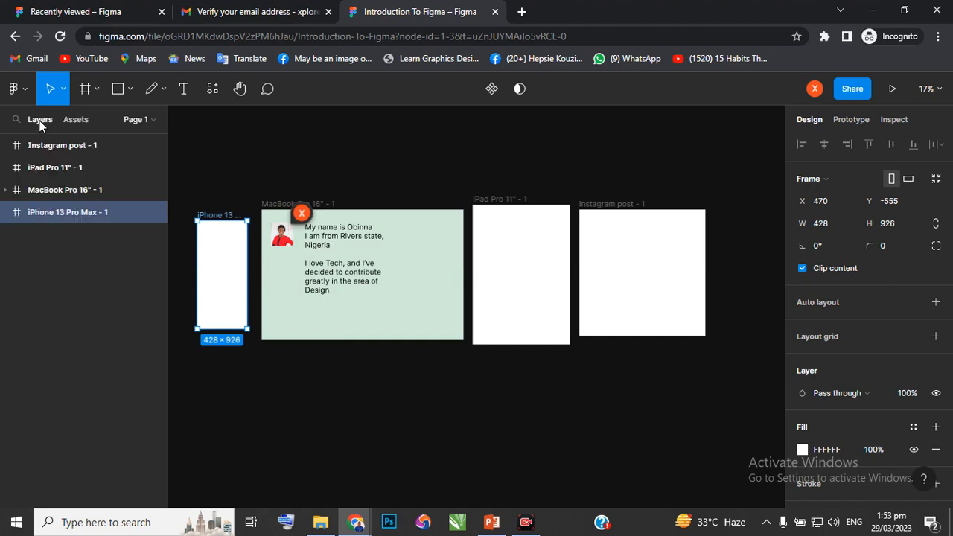
# Add three new blank pages to the file, keeping their default names.
pyautogui.click(151, 121)
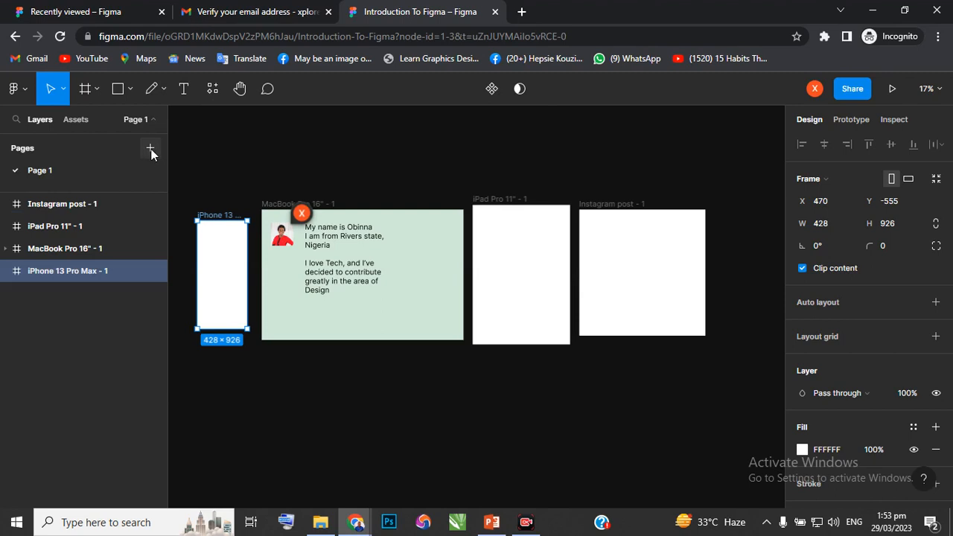
pyautogui.click(150, 149)
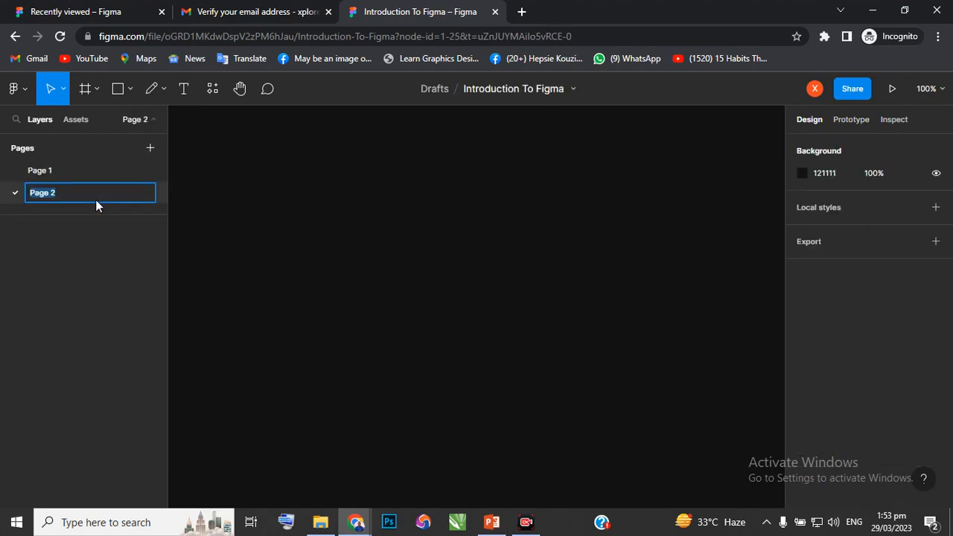
pyautogui.click(149, 152)
pyautogui.click(147, 151)
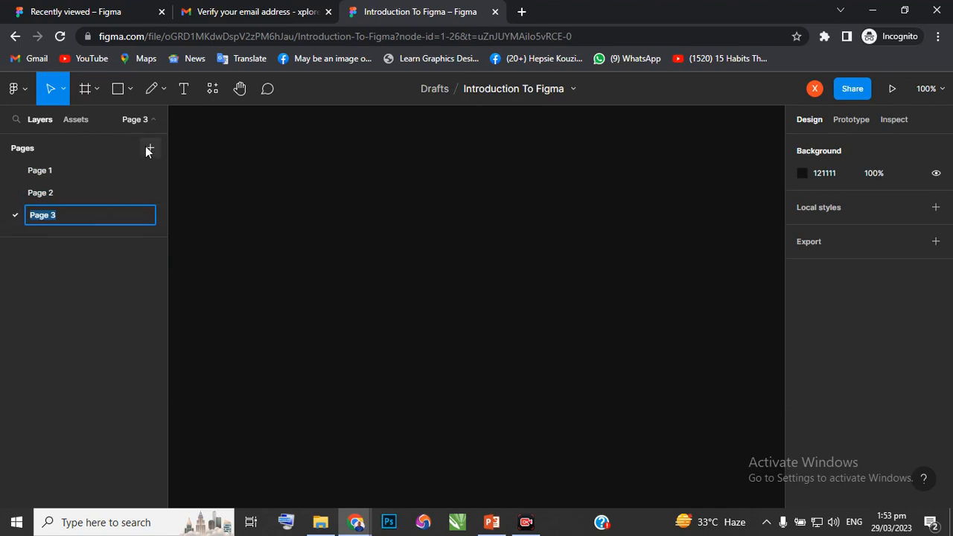
pyautogui.click(147, 151)
pyautogui.click(147, 151)
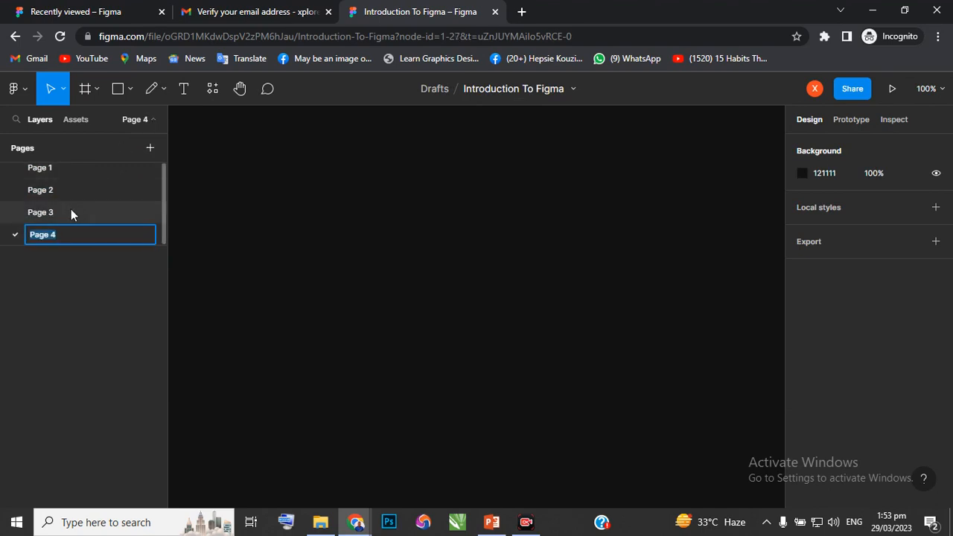
# Delete Page 3, Page 4 and Page 2 from the file, keeping only Page 1.
pyautogui.rightClick(71, 211)
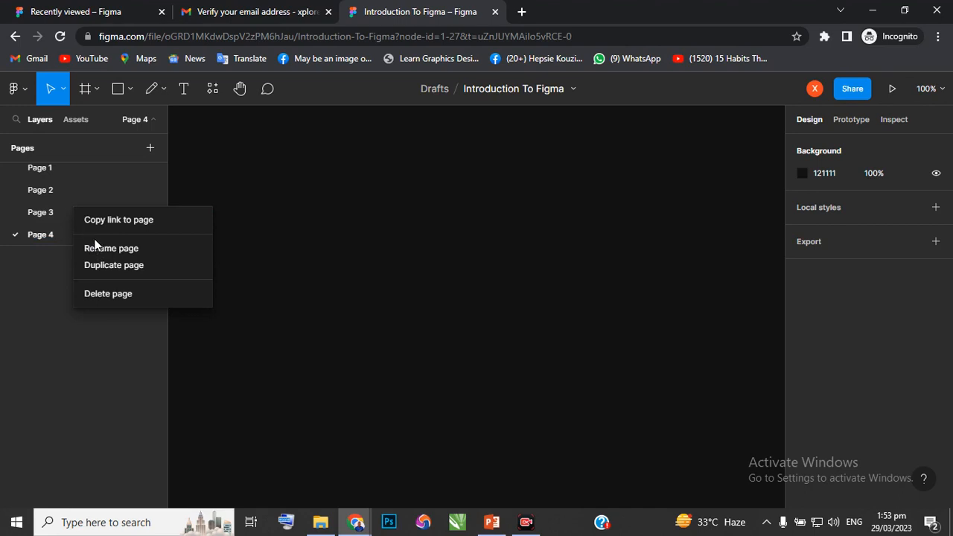
pyautogui.click(105, 293)
pyautogui.rightClick(53, 217)
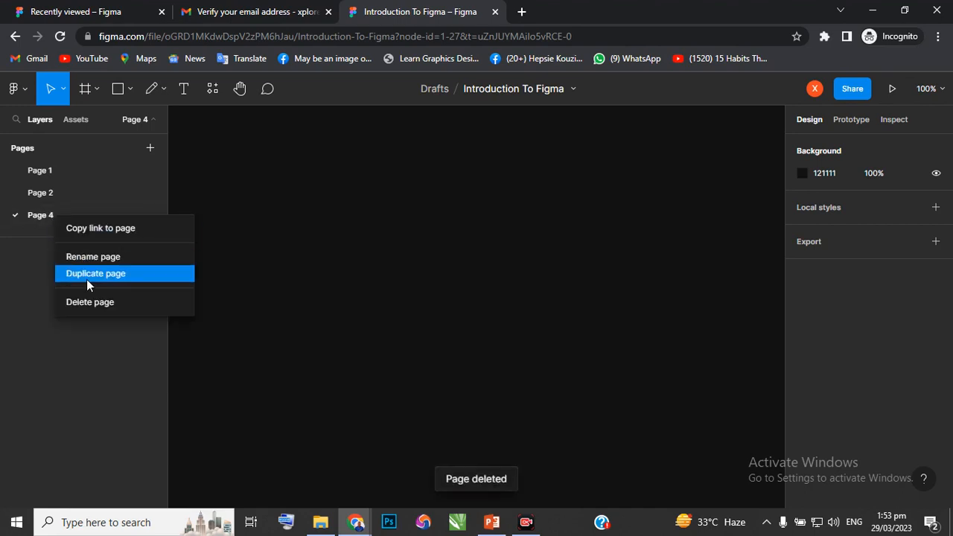
pyautogui.click(89, 302)
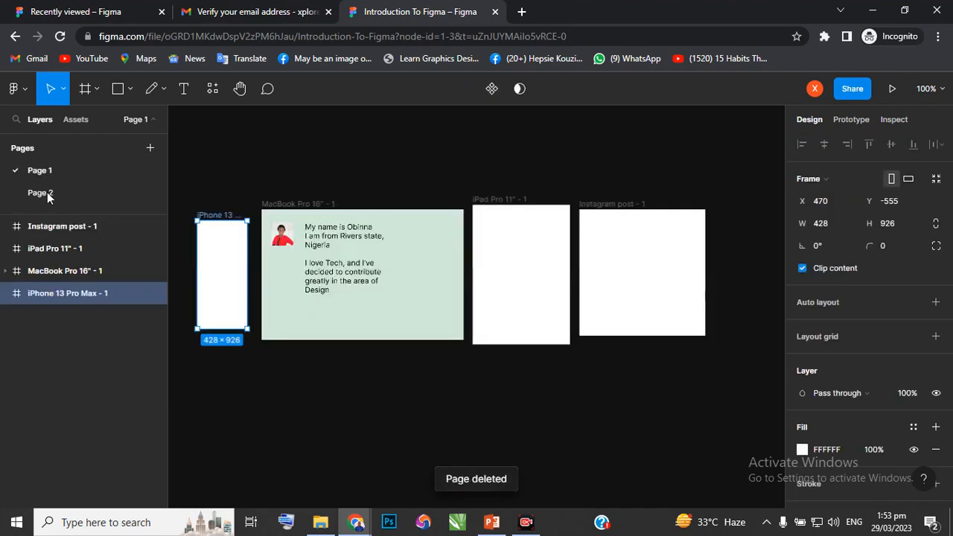
pyautogui.rightClick(48, 196)
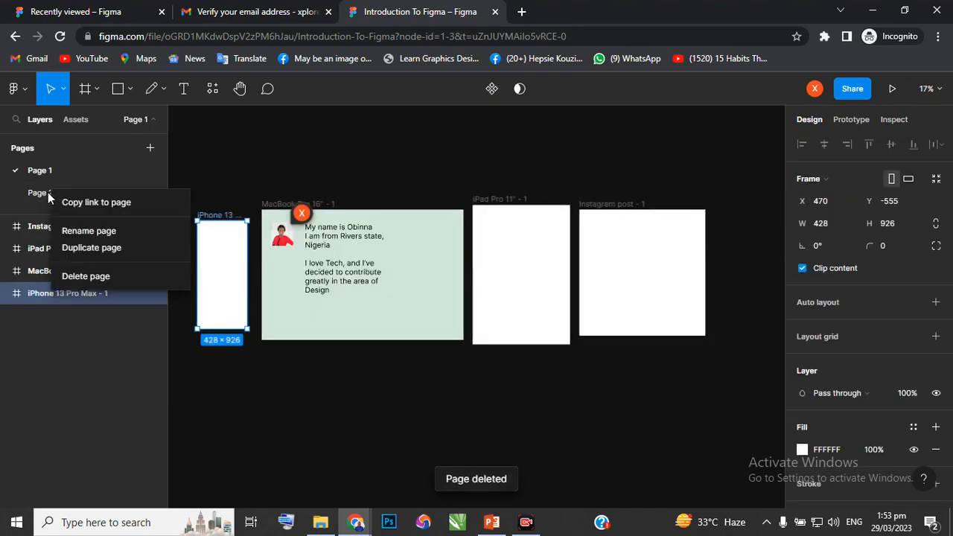
pyautogui.click(92, 276)
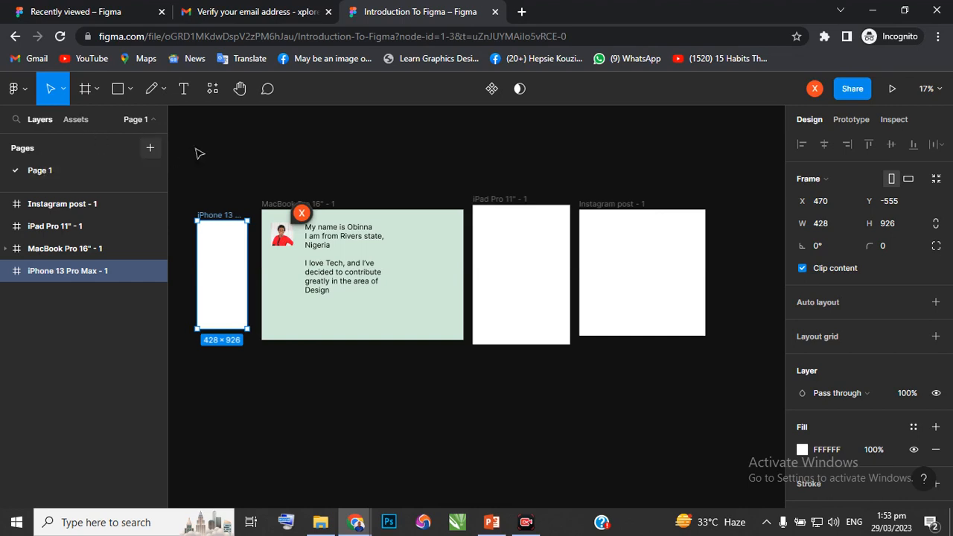
pyautogui.click(221, 149)
# Examine the assets list and the layers of the iPhone 13 Pro Max and iPad Pro 11" frames.
pyautogui.click(76, 119)
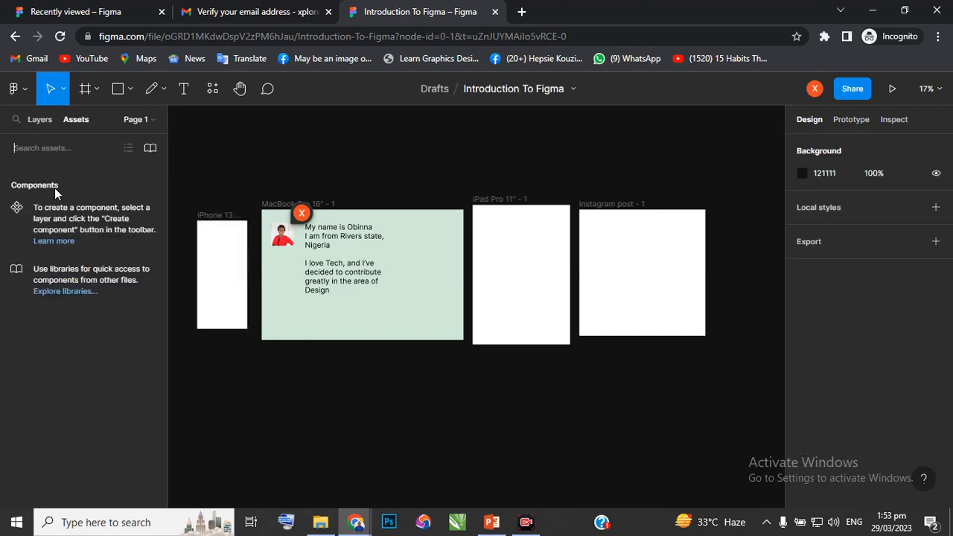
pyautogui.click(40, 121)
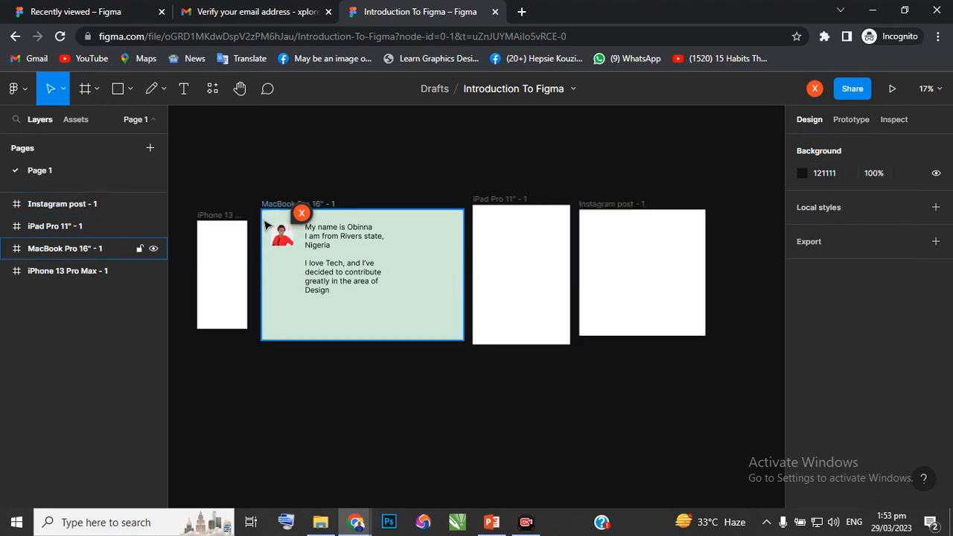
pyautogui.click(224, 225)
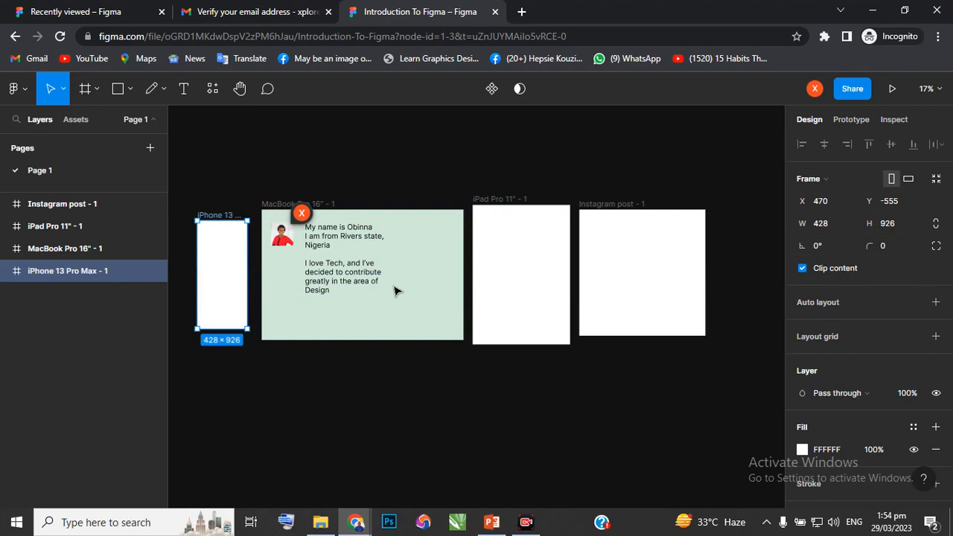
pyautogui.click(511, 202)
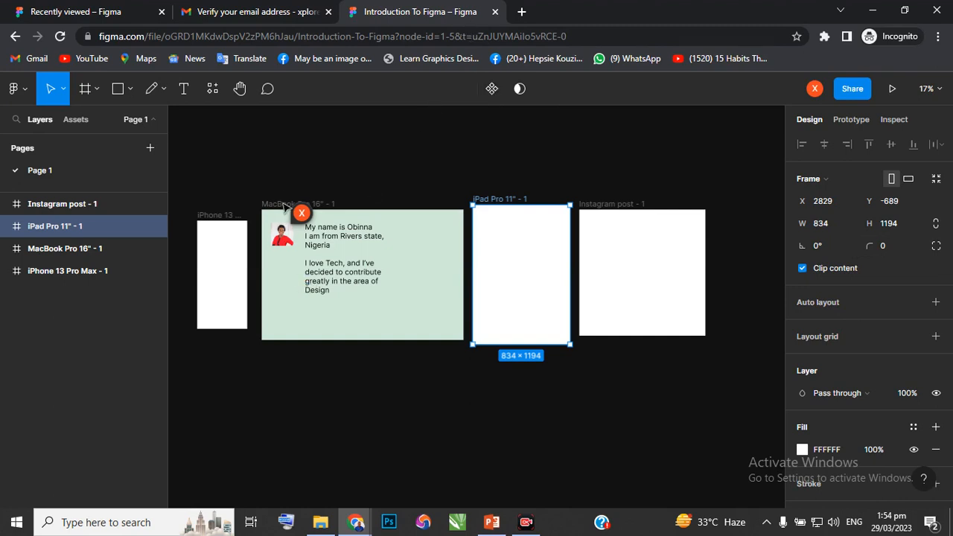
pyautogui.click(312, 188)
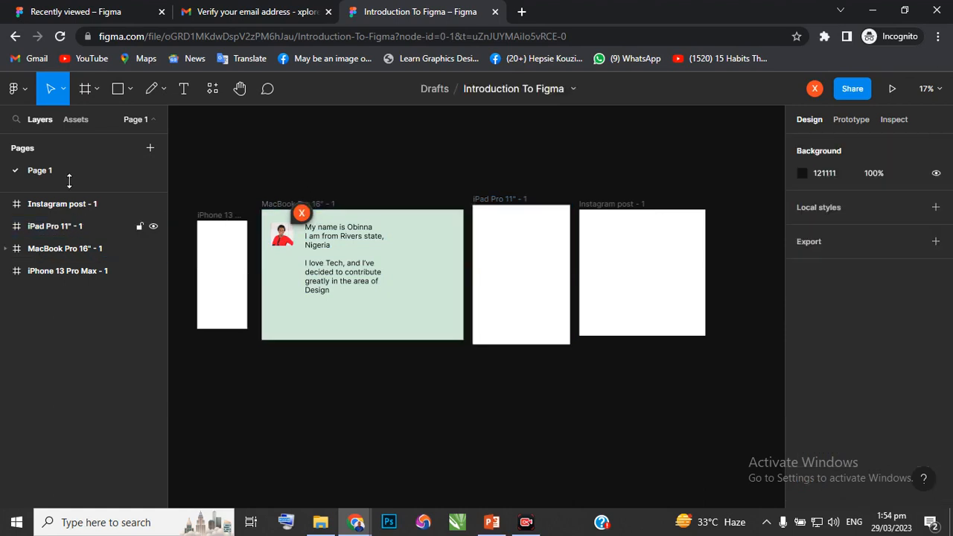
# Add the text "Button" on the canvas below the MacBook Pro 16" frame and wrap it in an auto layout frame.
pyautogui.click(183, 89)
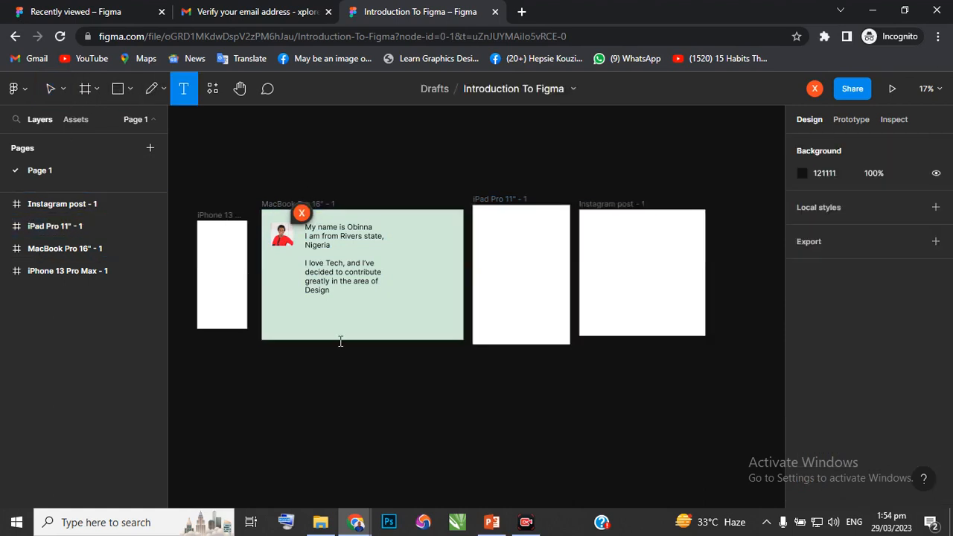
pyautogui.click(357, 395)
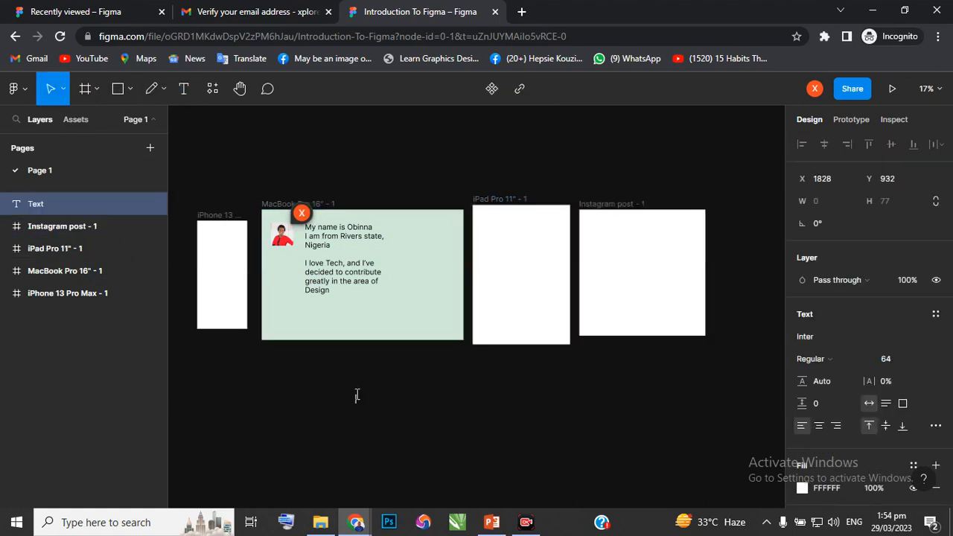
pyautogui.write('Button')
pyautogui.press('Escape')
pyautogui.scroll(1, 359, 411)
pyautogui.scroll(3, 359, 411)
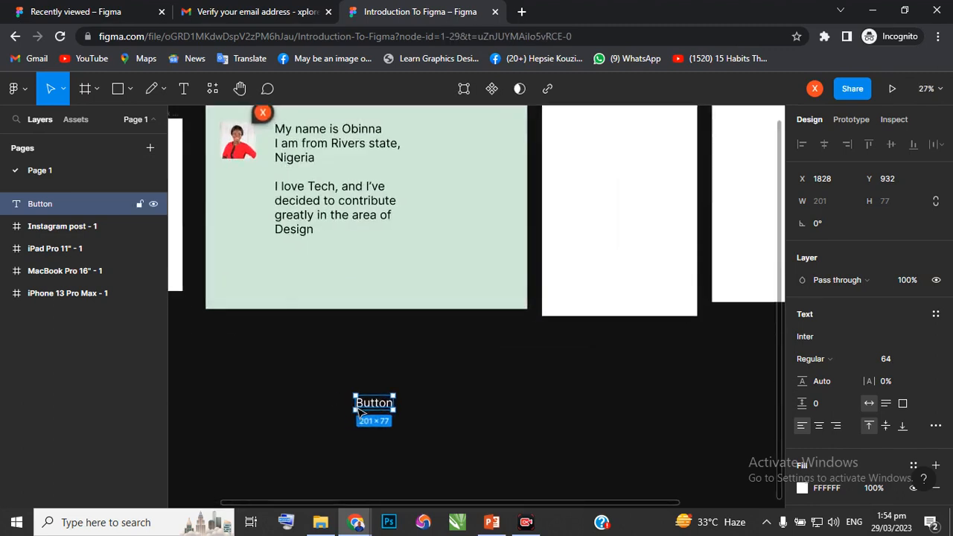
pyautogui.hotkey('shift', 'a')
pyautogui.scroll(5, 359, 410)
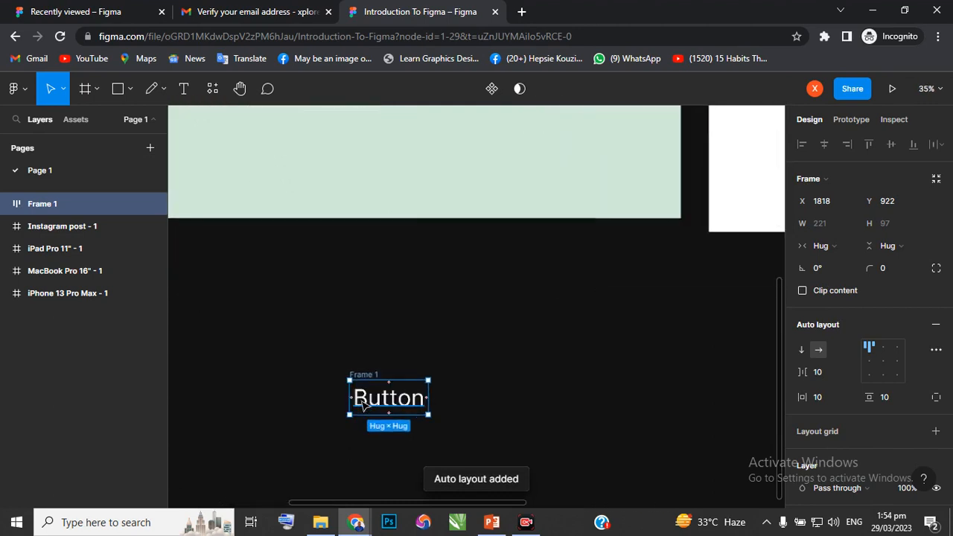
# Try an auto layout item spacing of 30 on the Button frame and undo it.
pyautogui.click(820, 374)
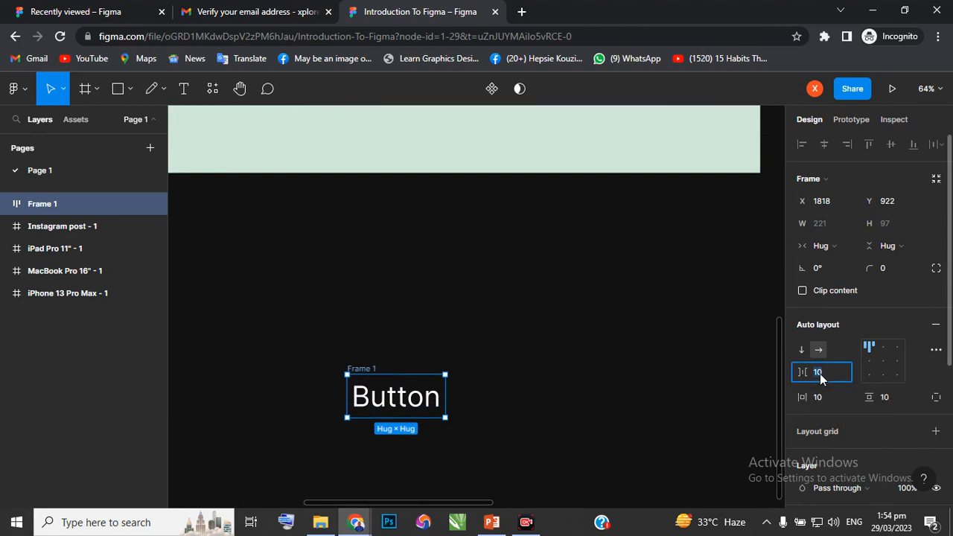
pyautogui.write('30')
pyautogui.press('Return')
pyautogui.hotkey('ctrl', 'z')
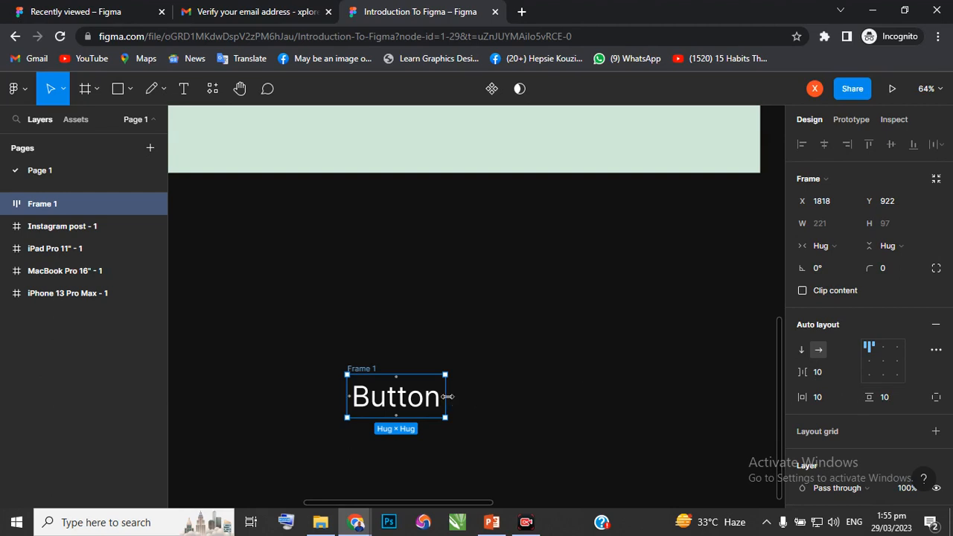
# Widen the Button frame on both sides to about 405 and align its content to the centre.
pyautogui.moveTo(446, 396); pyautogui.dragTo(486, 397)
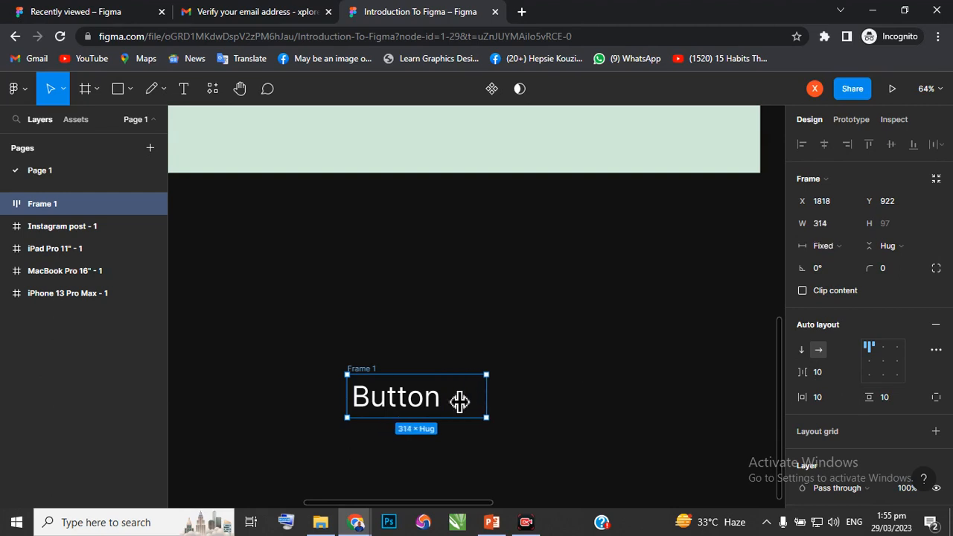
pyautogui.moveTo(350, 401)
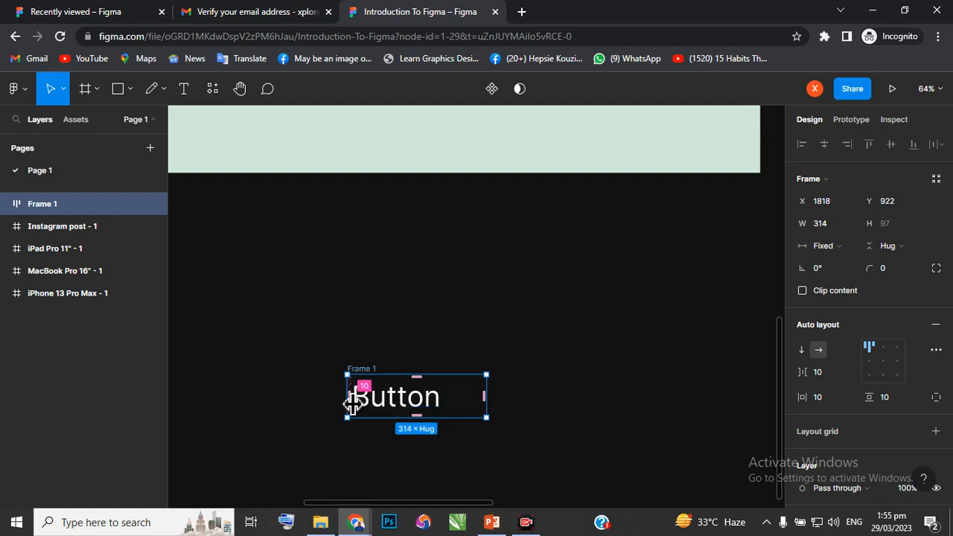
pyautogui.click(336, 395)
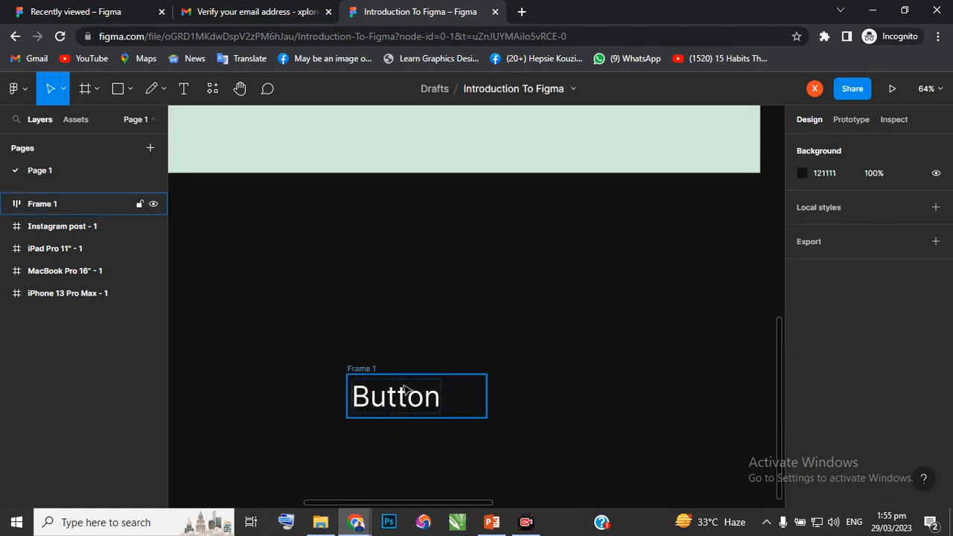
pyautogui.click(351, 395)
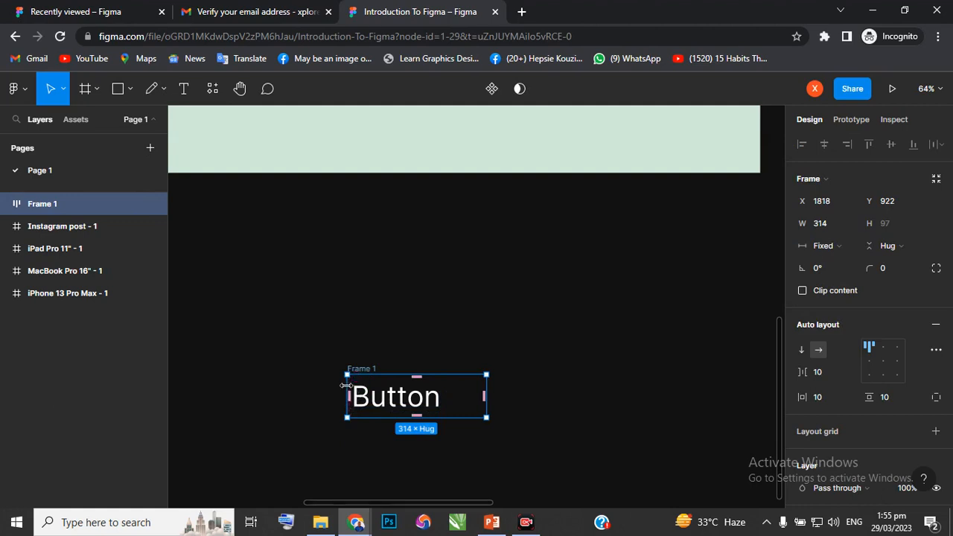
pyautogui.moveTo(346, 385); pyautogui.dragTo(305, 388)
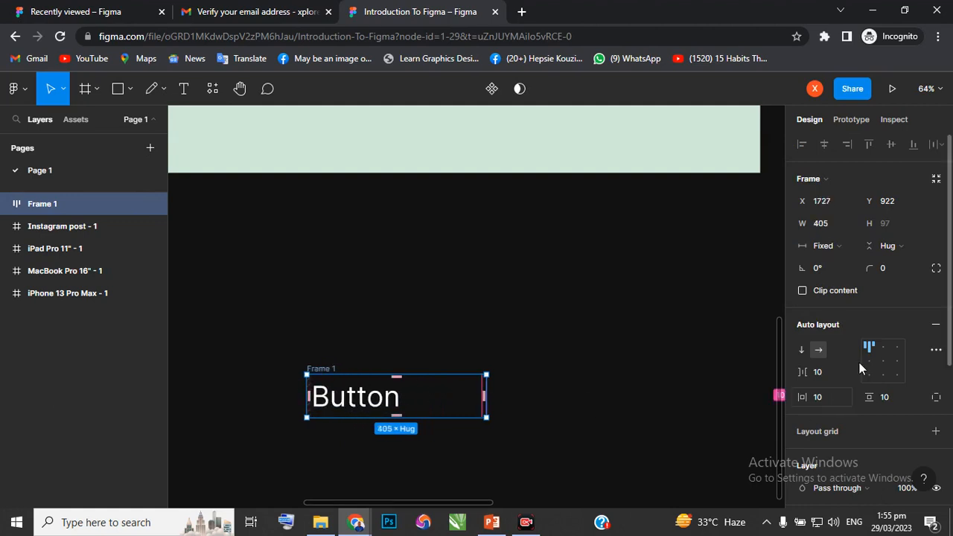
pyautogui.click(884, 362)
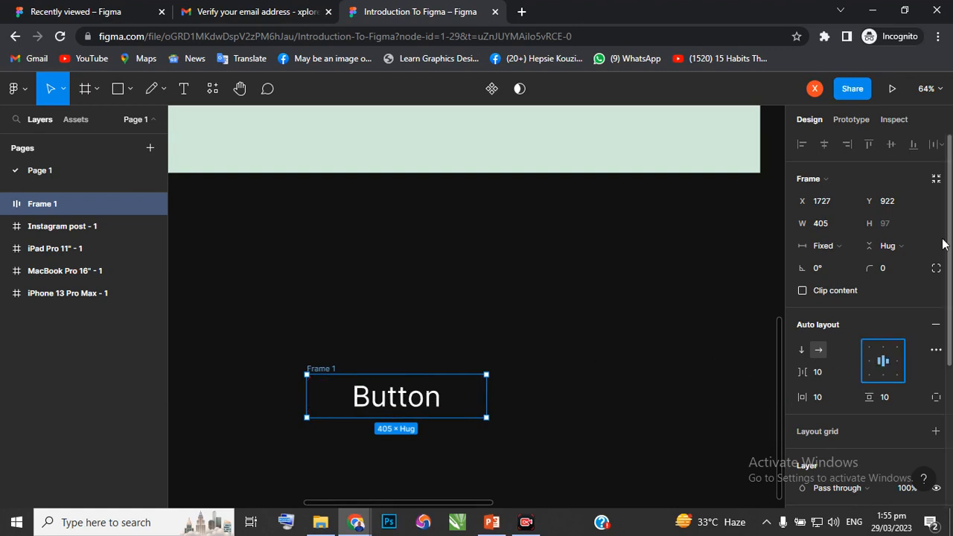
# Set the Button frame's corner radius to 30.
pyautogui.click(884, 270)
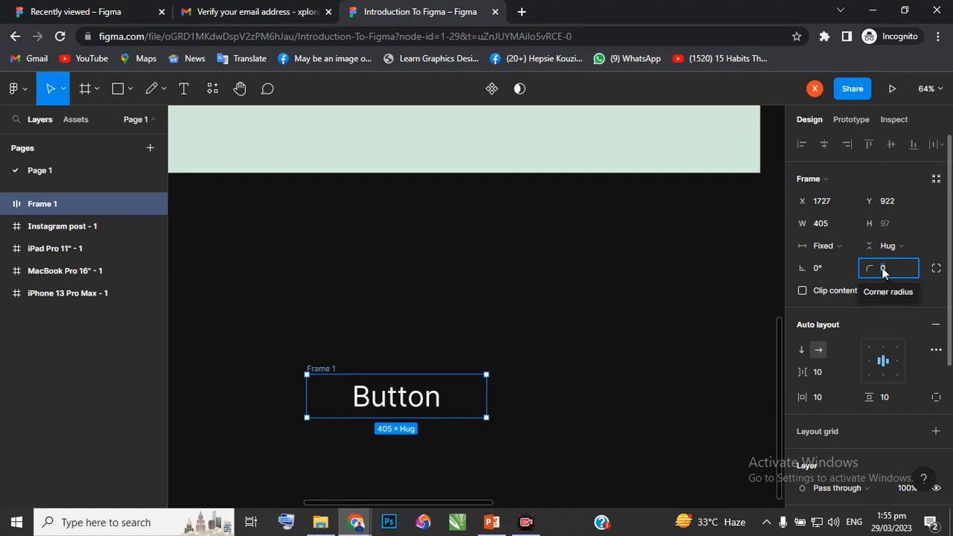
pyautogui.write('30')
pyautogui.press('Return')
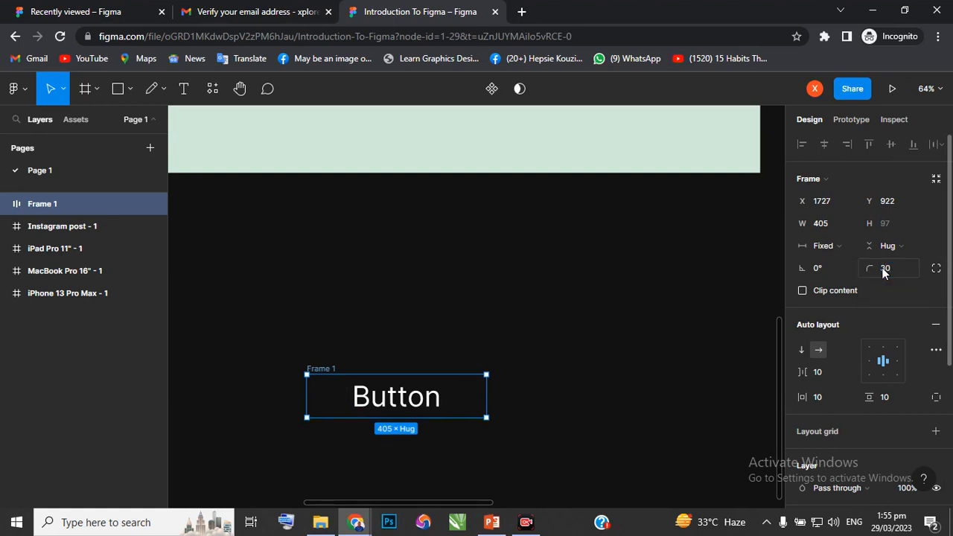
pyautogui.click(530, 322)
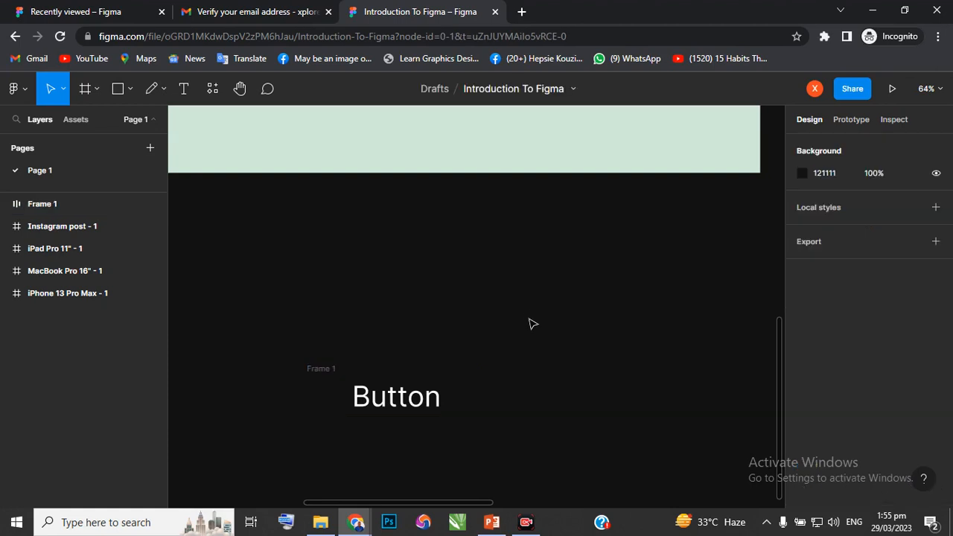
# Add a black inside stroke of weight 1 and a solid fill to the Button frame.
pyautogui.click(335, 376)
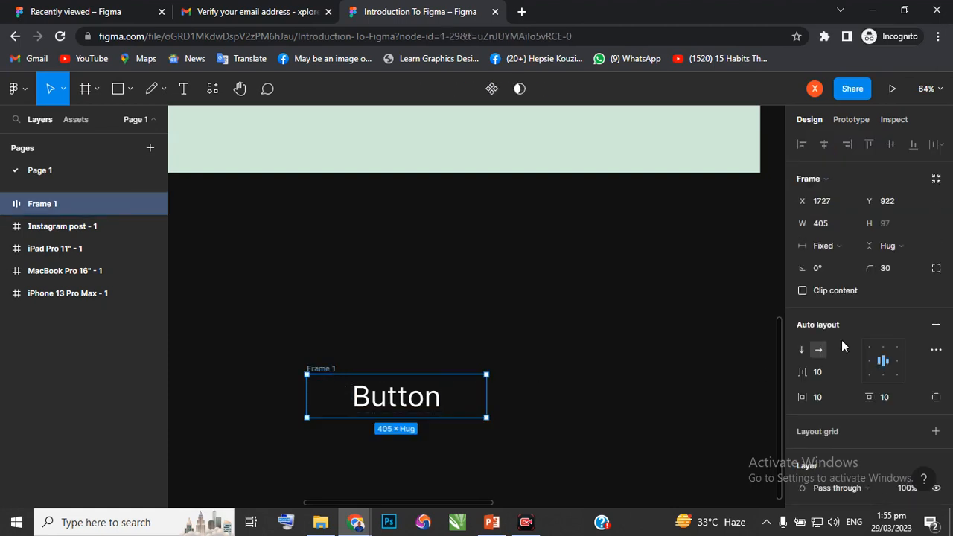
pyautogui.scroll(-3, 826, 424)
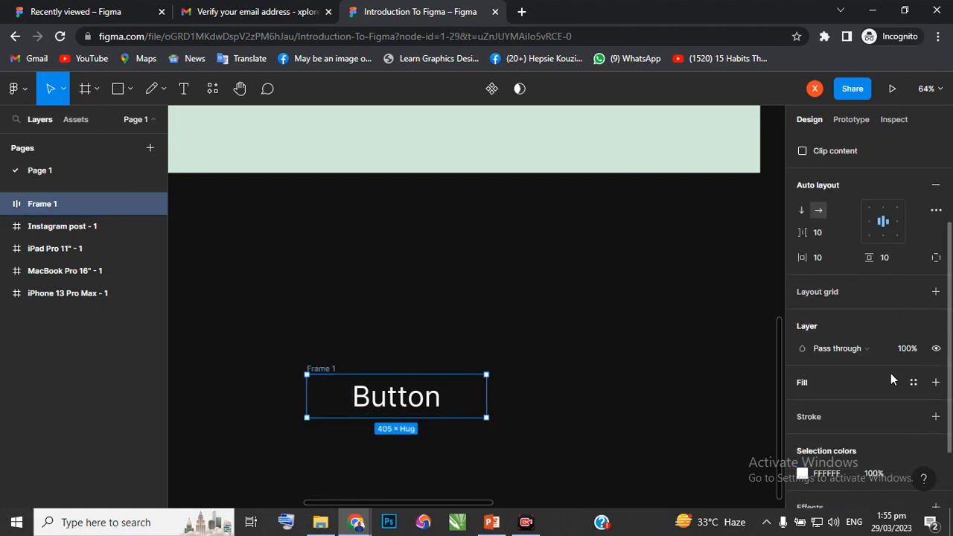
pyautogui.click(935, 417)
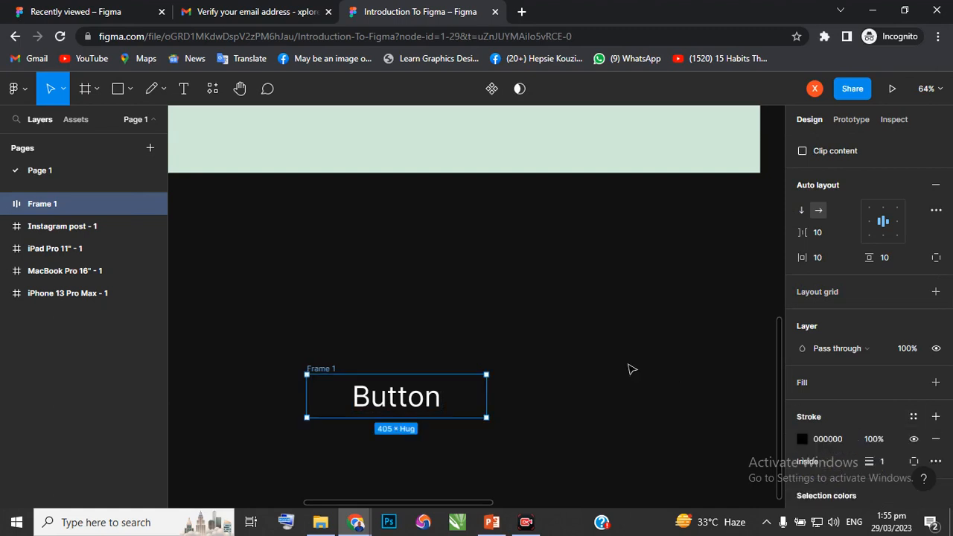
pyautogui.click(936, 382)
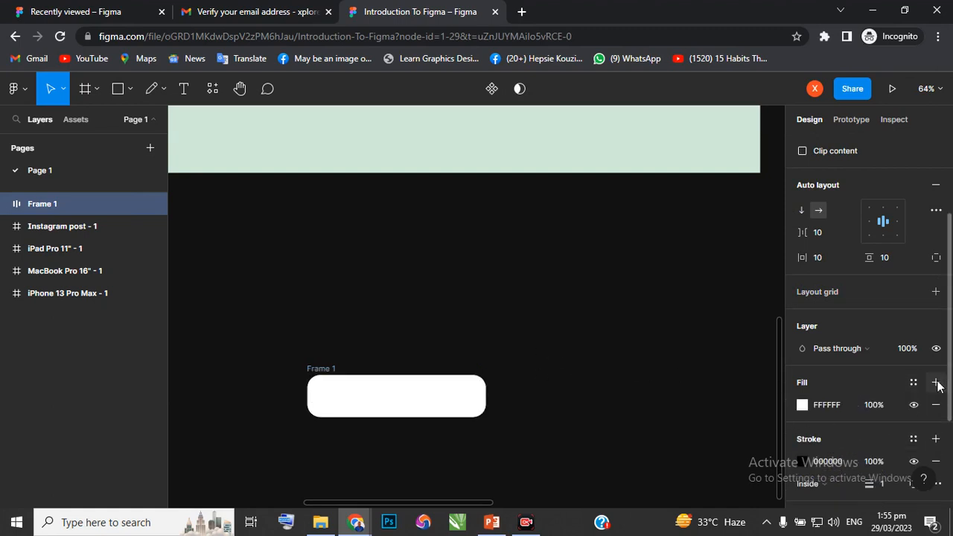
# Change the Button frame's fill to the dark blue 072CAF.
pyautogui.click(804, 406)
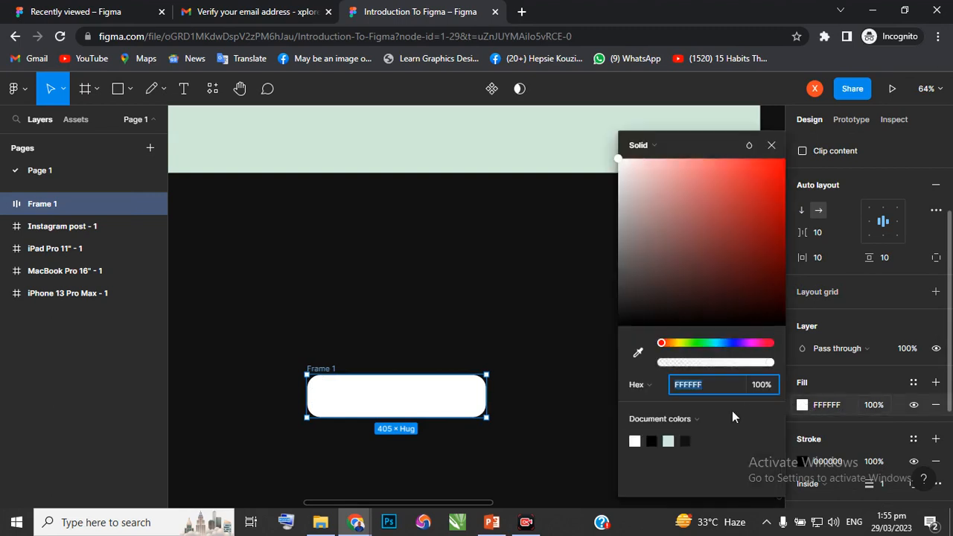
pyautogui.click(686, 441)
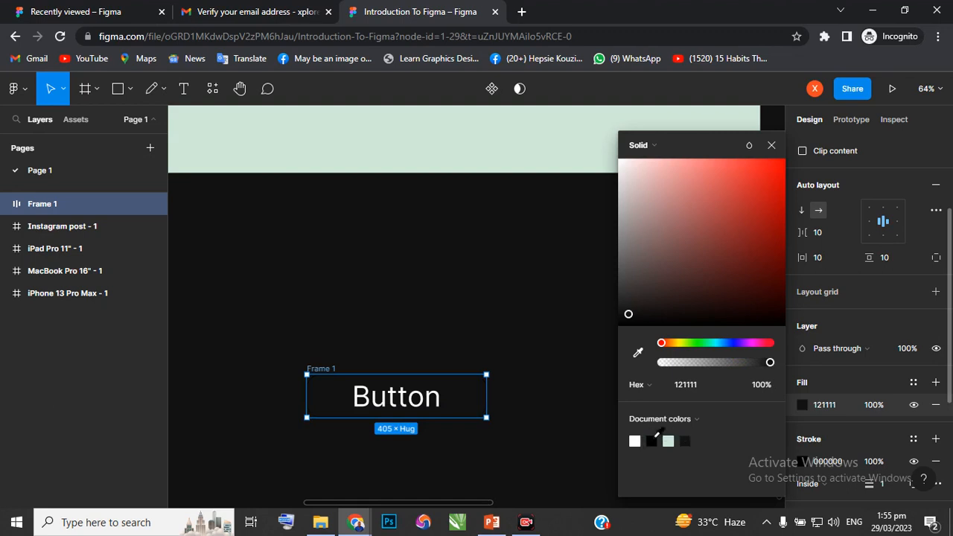
pyautogui.click(756, 200)
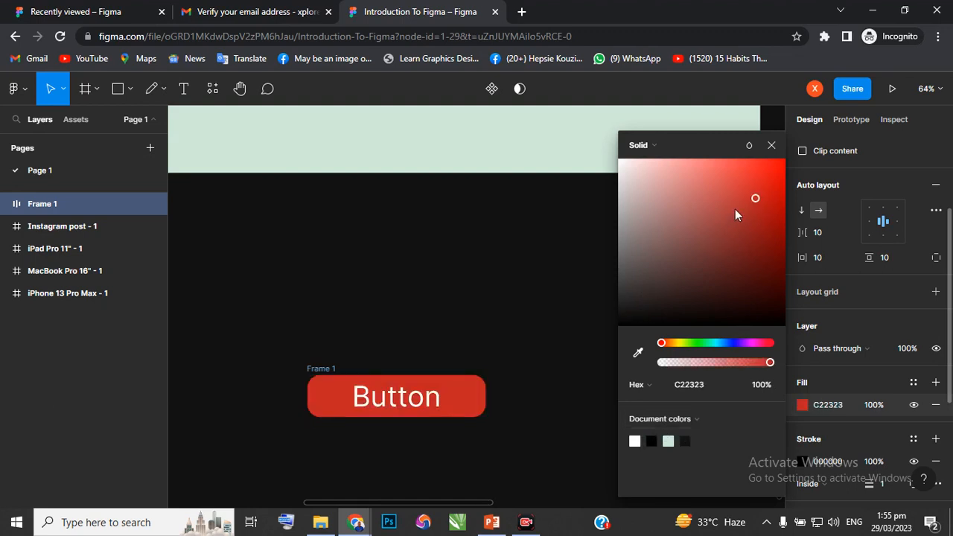
pyautogui.click(730, 343)
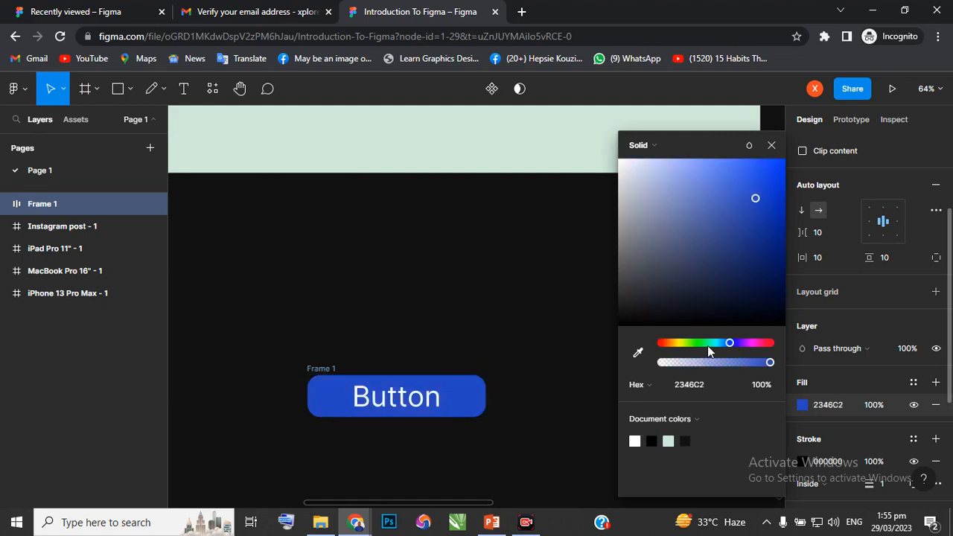
pyautogui.moveTo(758, 199); pyautogui.dragTo(788, 211)
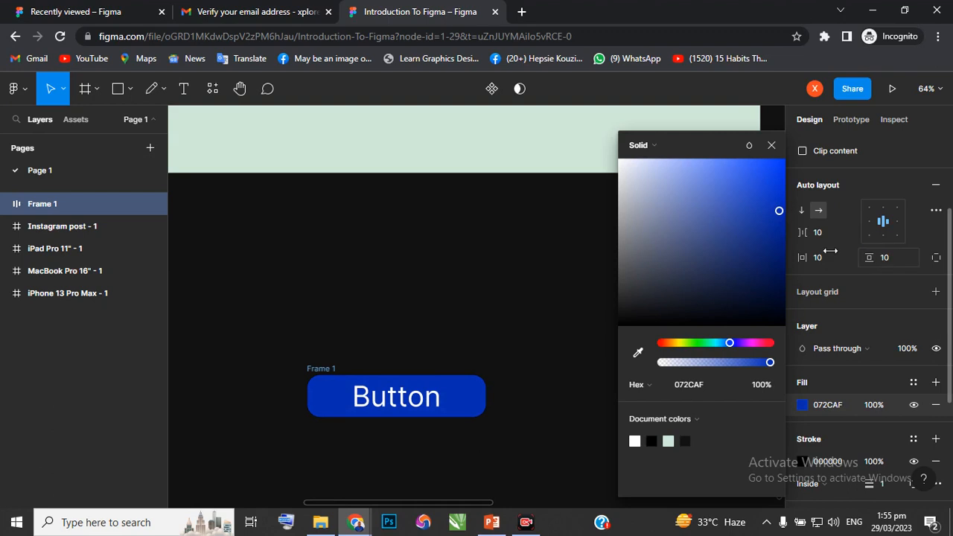
pyautogui.scroll(2, 898, 204)
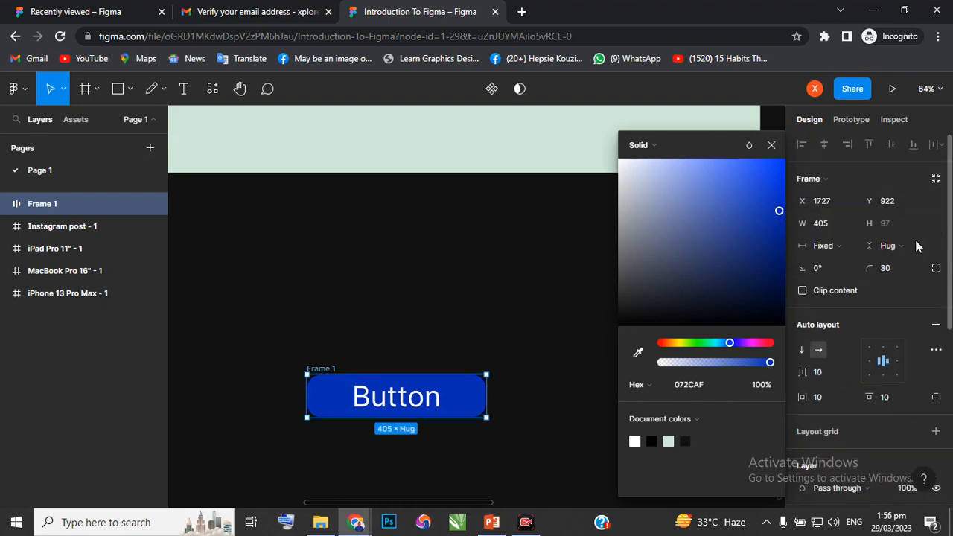
# Set the Button frame's corner radius to 40.
pyautogui.click(886, 267)
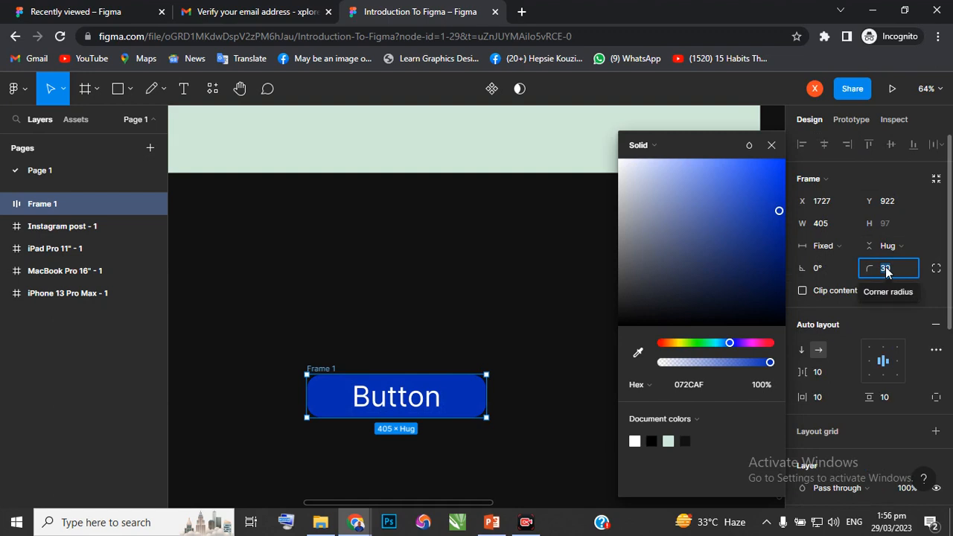
pyautogui.write('4')
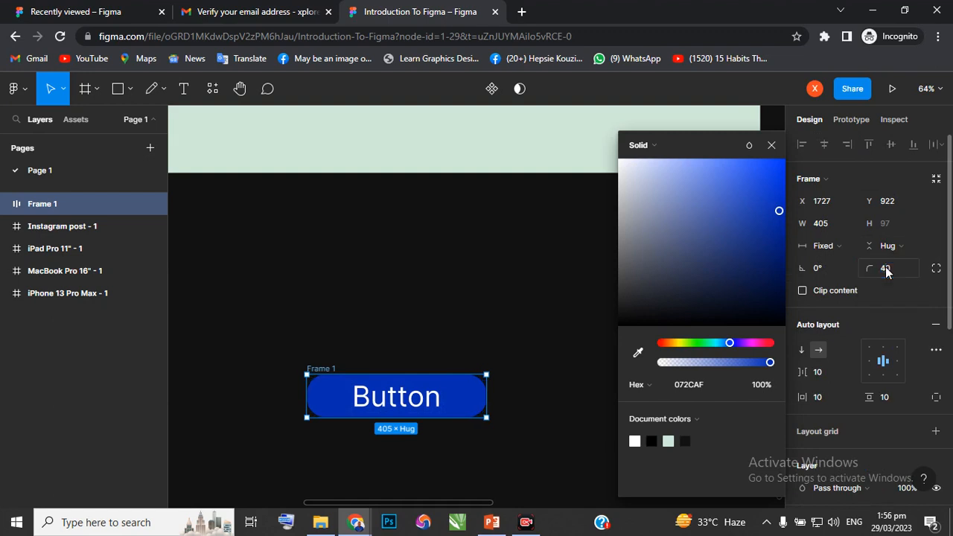
pyautogui.press('Return')
pyautogui.click(459, 365)
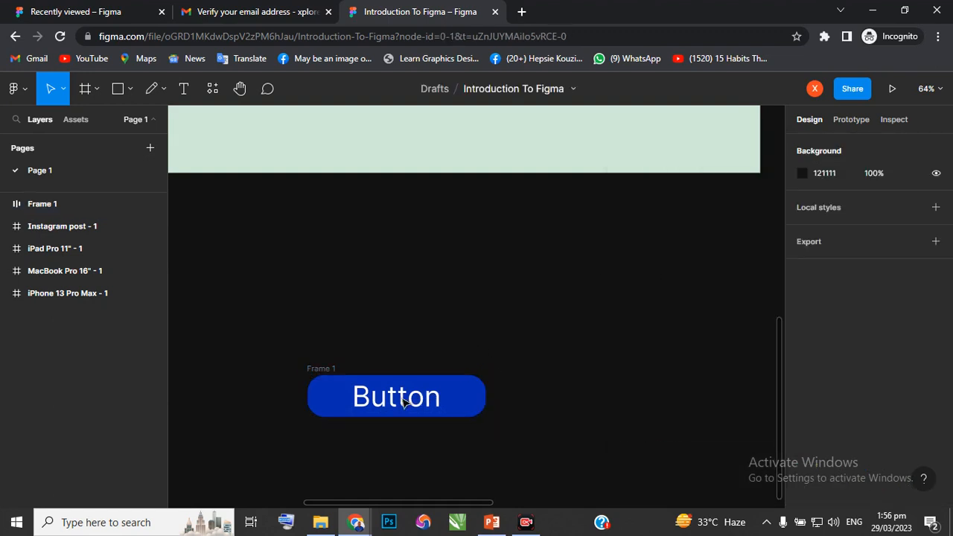
# Move the button frame up to about X 1740, Y 766 and replace its label with "Sign Up".
pyautogui.doubleClick(432, 396)
pyautogui.moveTo(473, 391); pyautogui.dragTo(467, 328)
pyautogui.doubleClick(403, 335)
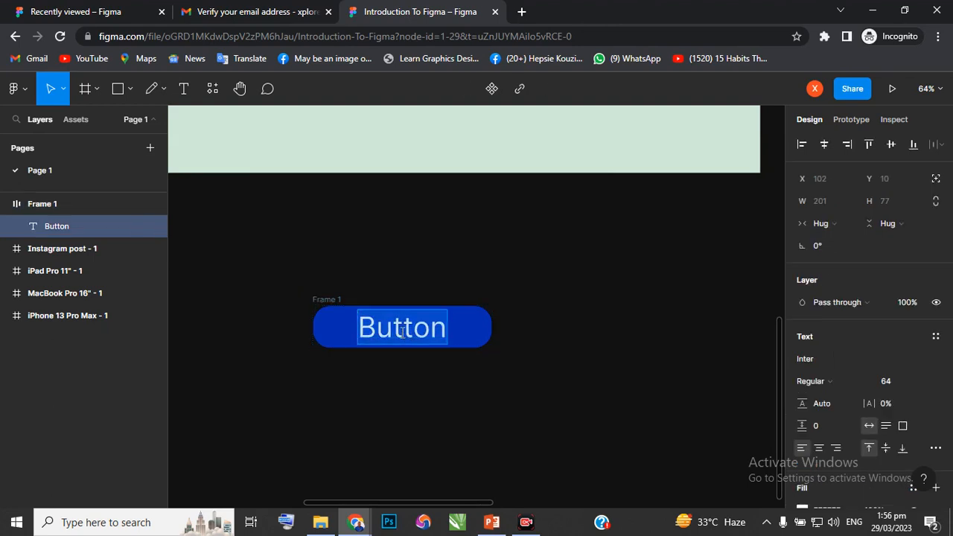
pyautogui.write('Sign')
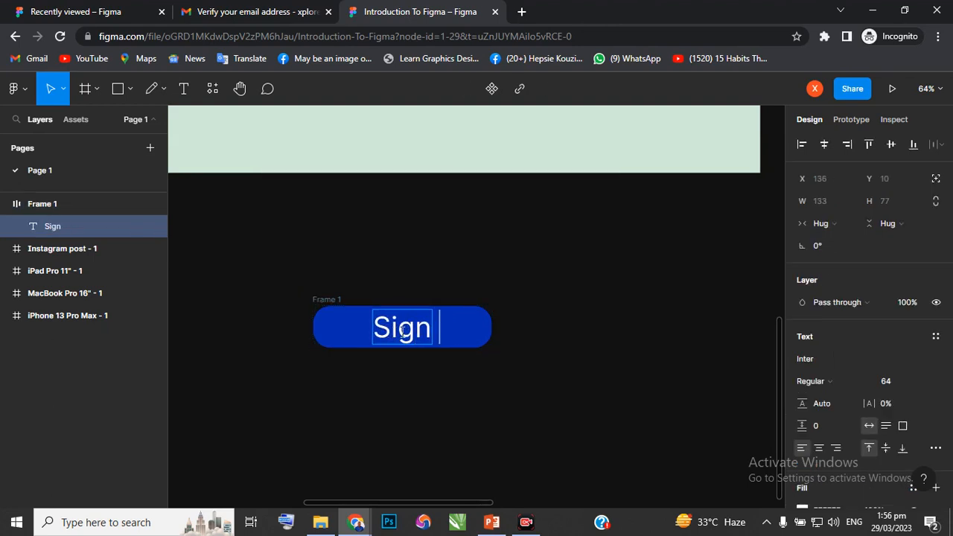
pyautogui.write(' Up')
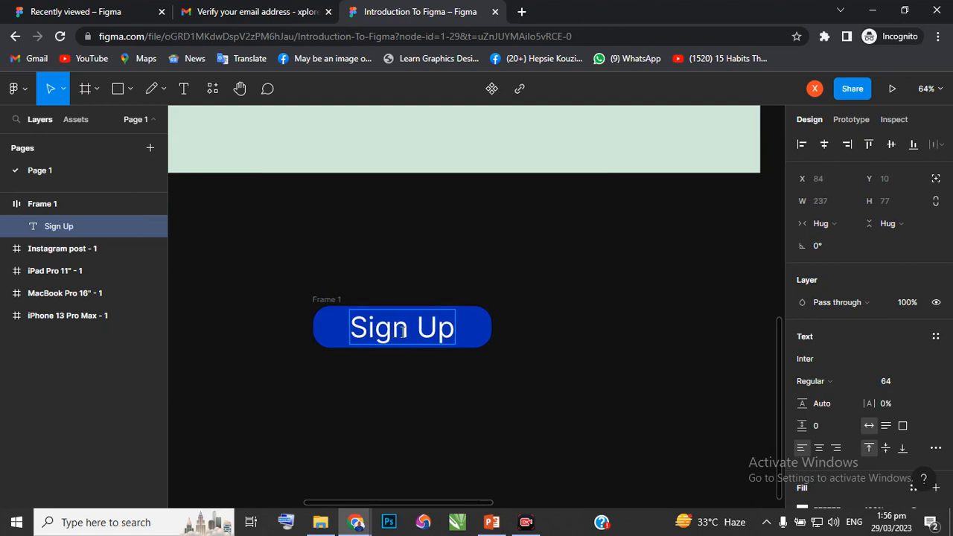
pyautogui.press('Escape')
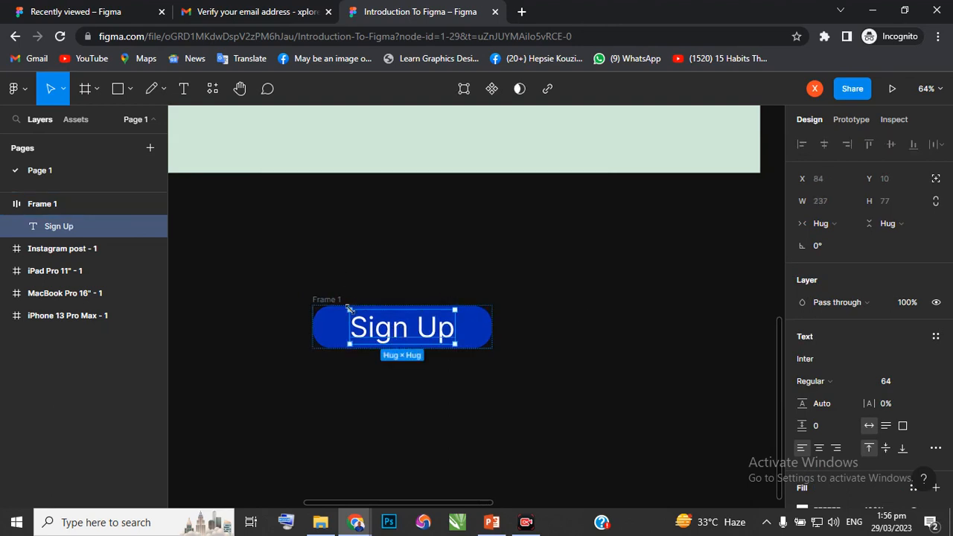
# Set the font size of the button's "Sign Up" label to 24 and select the surrounding frame.
pyautogui.press('Return')
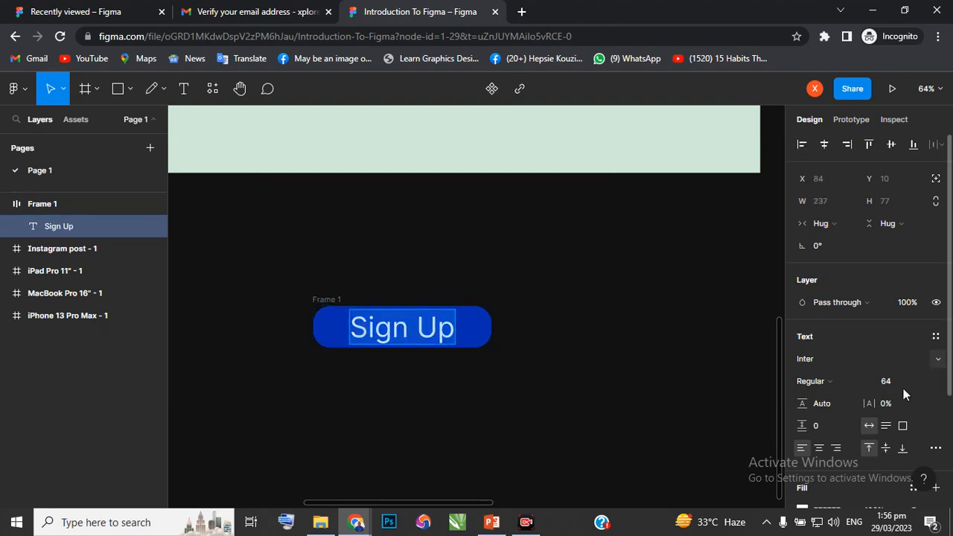
pyautogui.click(896, 384)
pyautogui.press('Return')
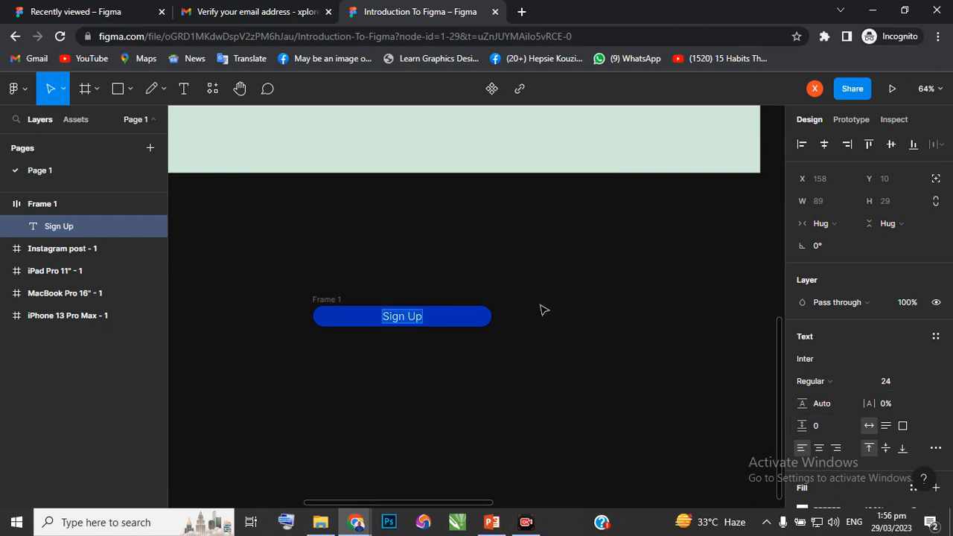
pyautogui.press('Escape')
pyautogui.press('Escape')
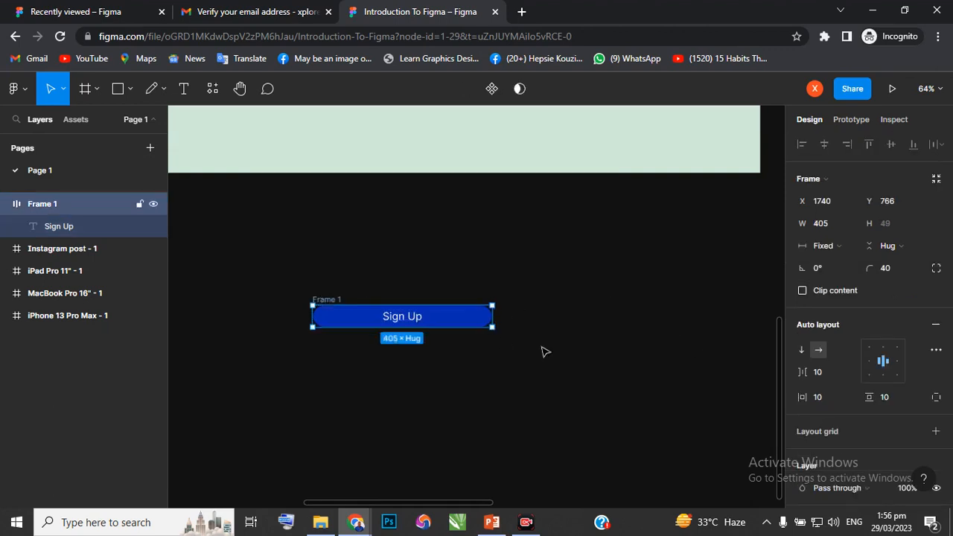
# Try a vertical padding of 40 on the button frame and settle on 20.
pyautogui.click(888, 399)
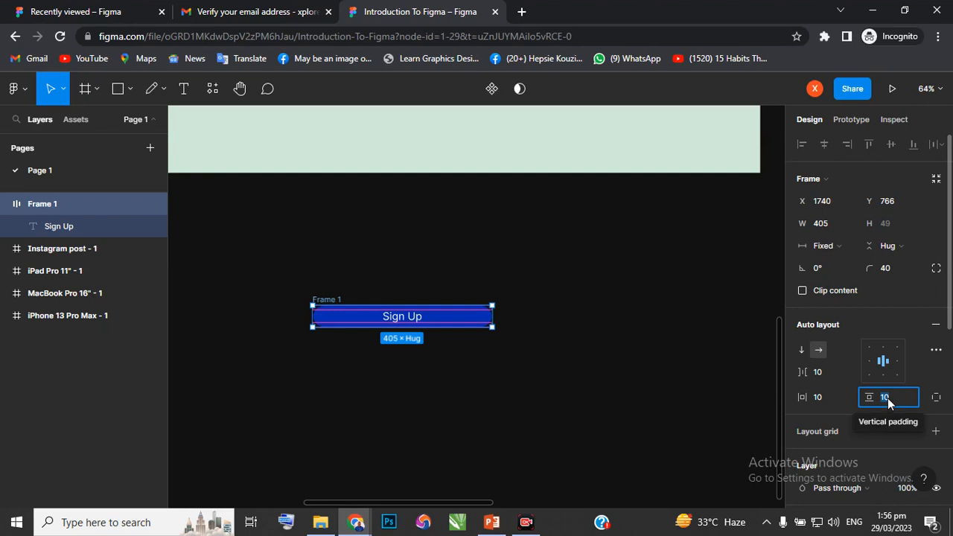
pyautogui.write('4')
pyautogui.press('Return')
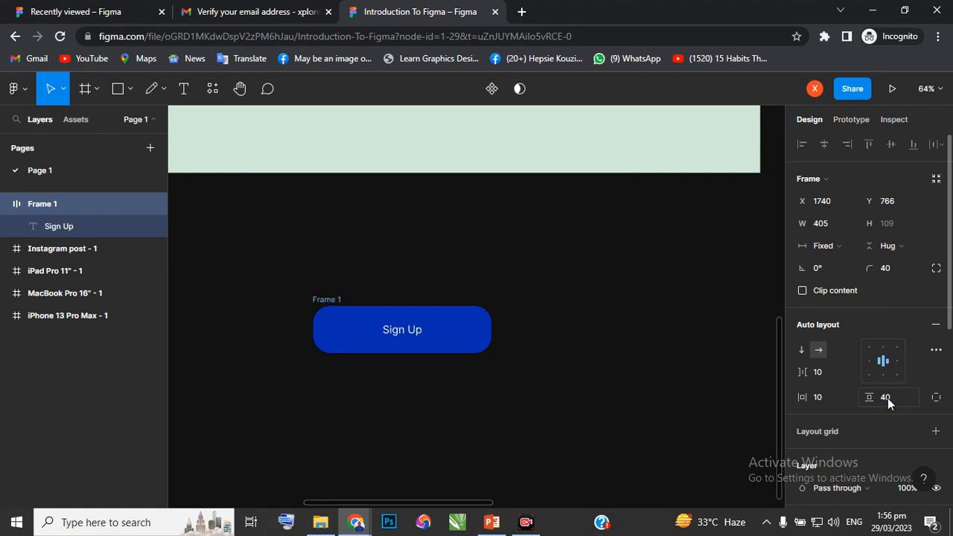
pyautogui.click(891, 398)
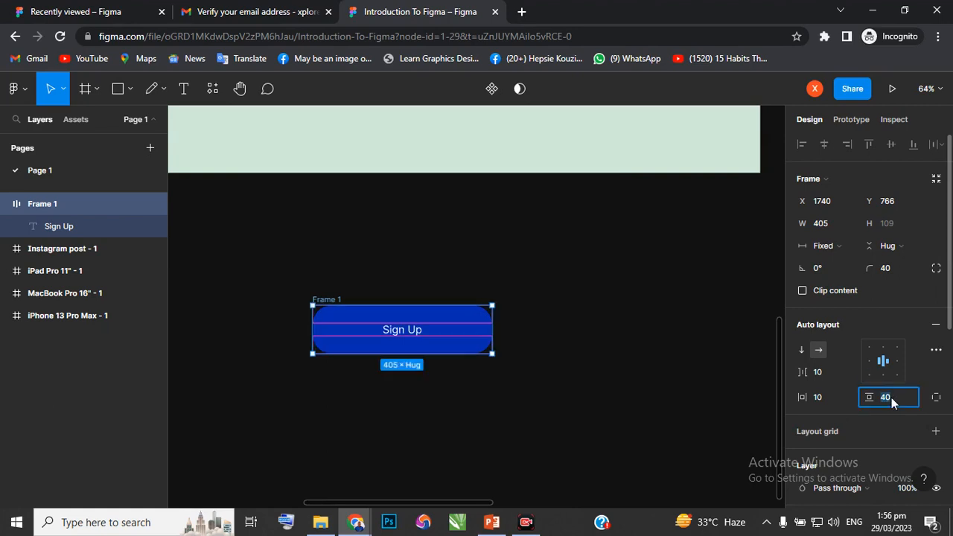
pyautogui.press('Return')
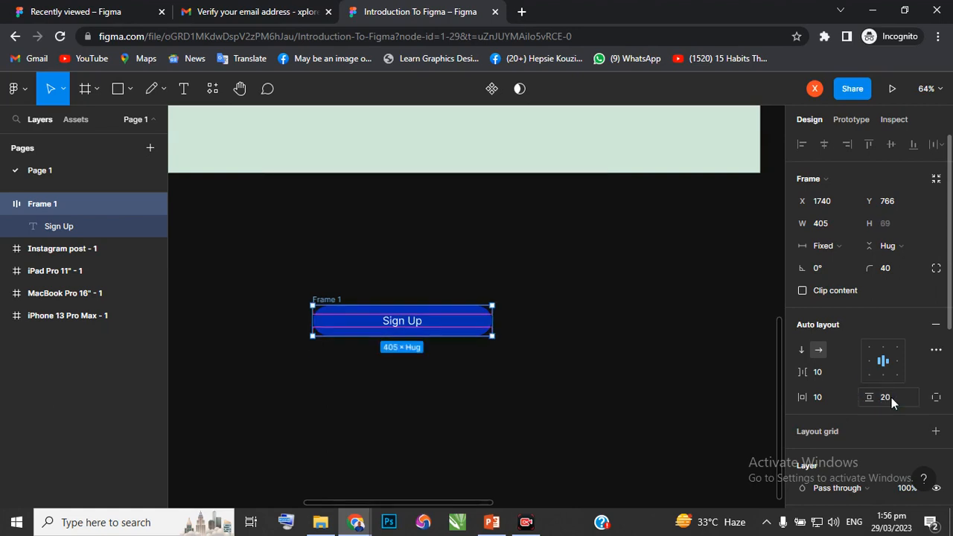
# Set the button frame's corner radius to 20 and move the frame to about X 1841, Y 714.
pyautogui.click(889, 268)
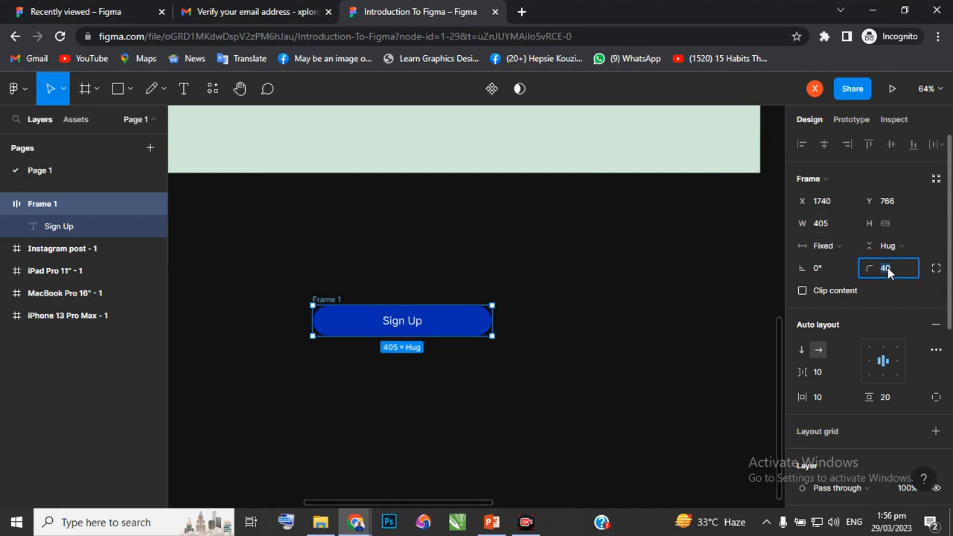
pyautogui.write('20')
pyautogui.press('Return')
pyautogui.click(544, 274)
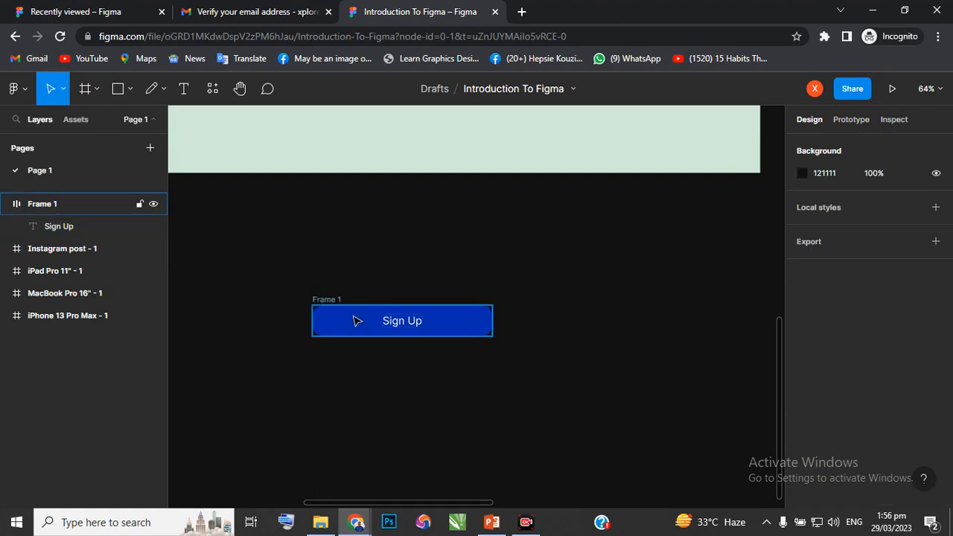
pyautogui.moveTo(347, 321); pyautogui.dragTo(187, 293)
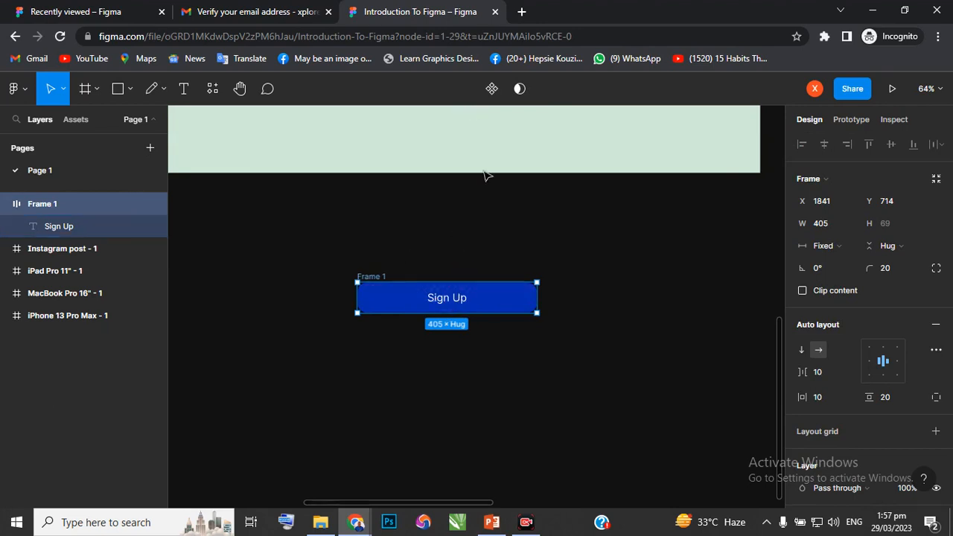
# Change the button's label to "Sign up" with a lowercase u.
pyautogui.click(458, 300)
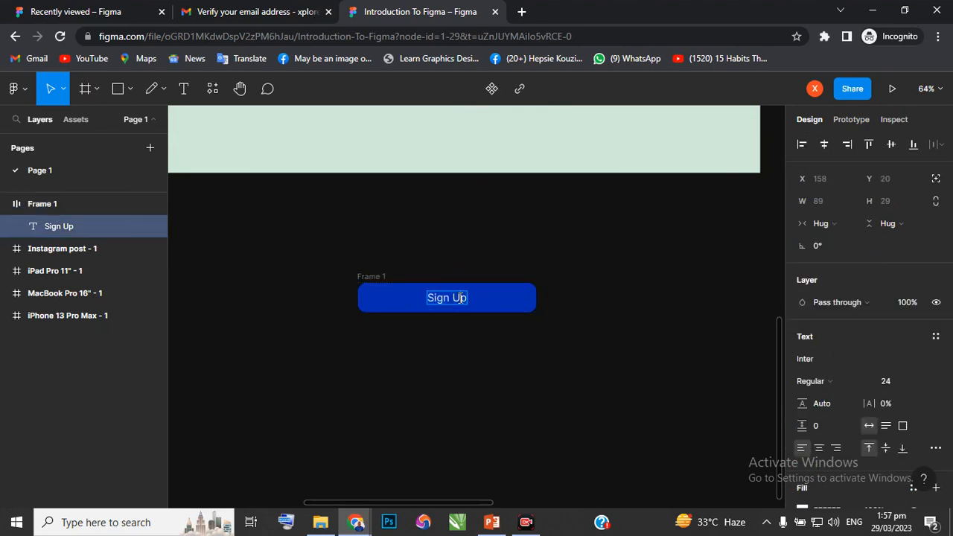
pyautogui.doubleClick(460, 298)
pyautogui.write('up')
pyautogui.press('Escape')
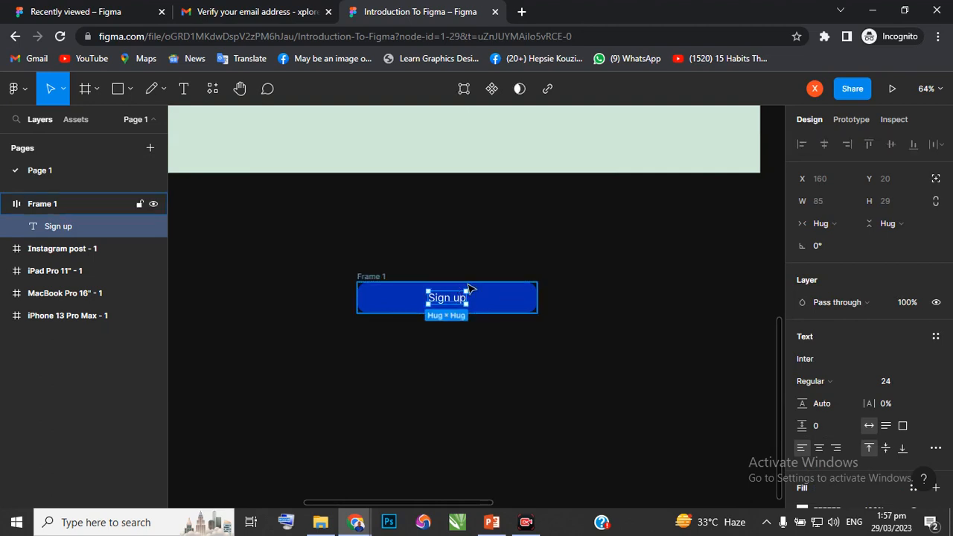
# Turn the whole button frame, not just its label, into a component and show the local components.
pyautogui.click(491, 90)
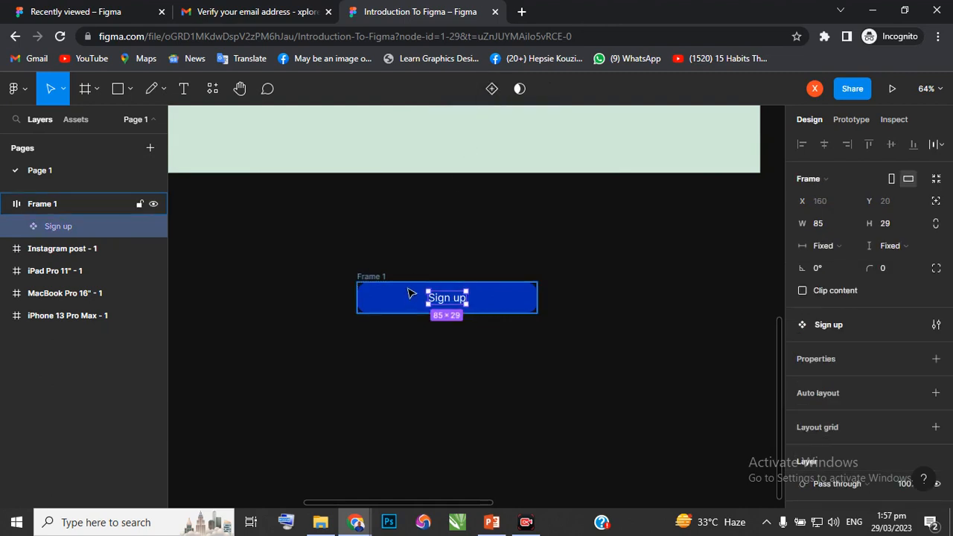
pyautogui.hotkey('ctrl', 'z')
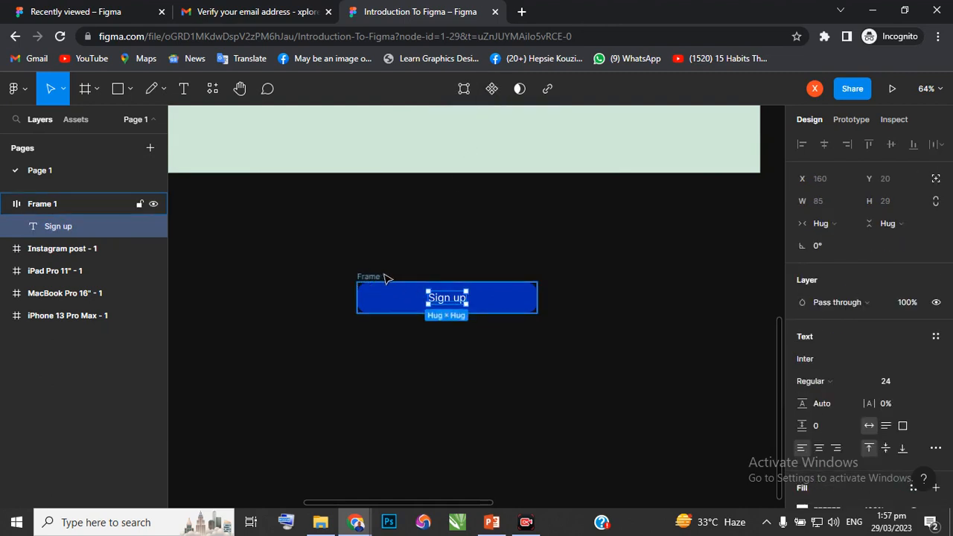
pyautogui.click(383, 277)
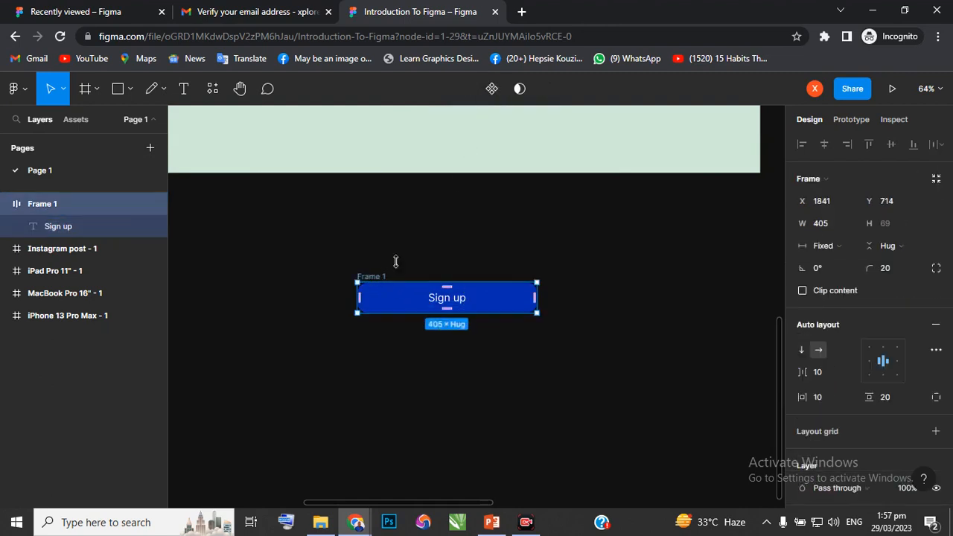
pyautogui.click(491, 90)
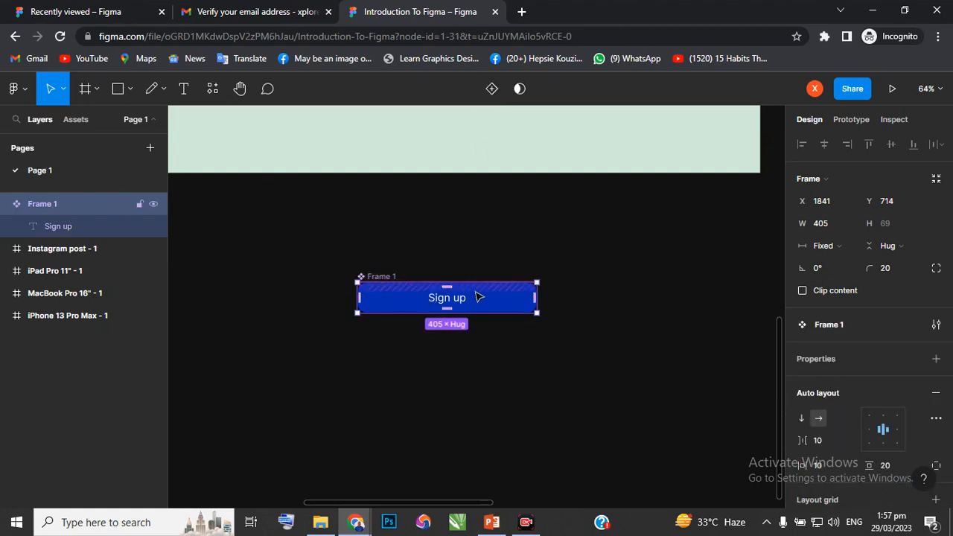
pyautogui.click(71, 118)
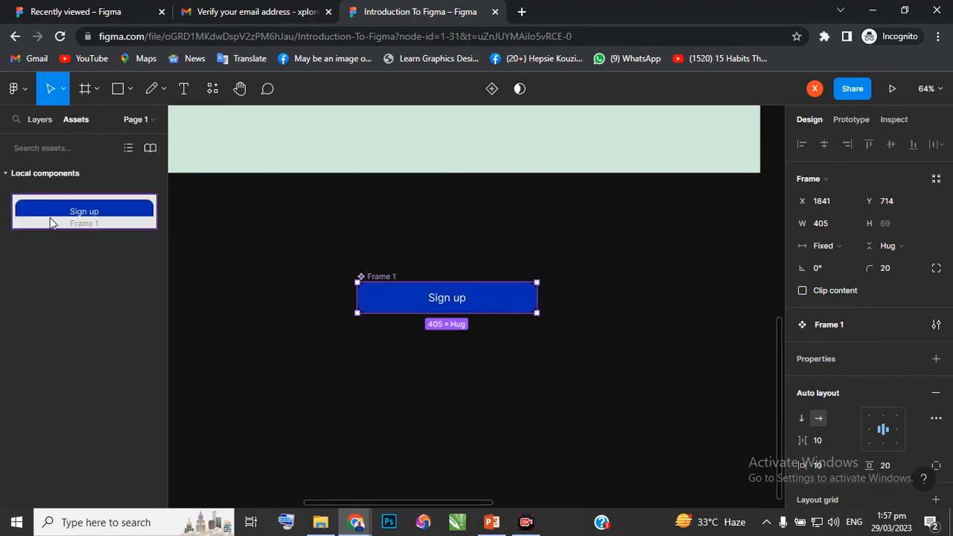
# Rename the Frame 1 component to "button".
pyautogui.rightClick(377, 278)
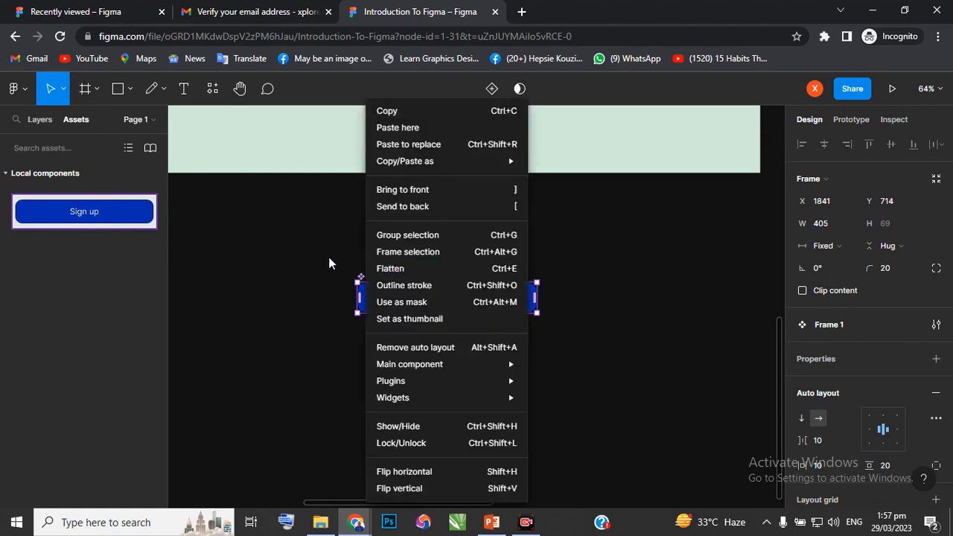
pyautogui.press('Escape')
pyautogui.doubleClick(385, 278)
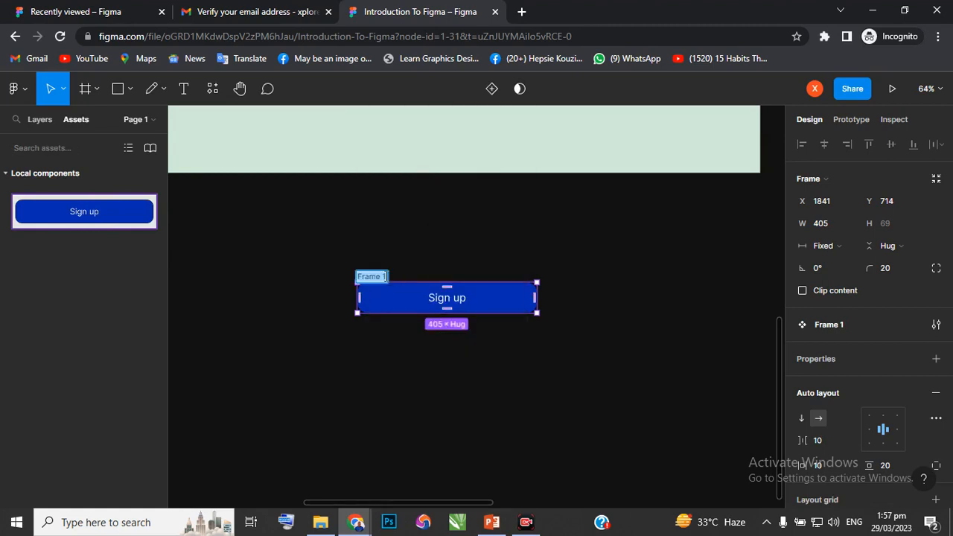
pyautogui.write('button')
pyautogui.click(239, 257)
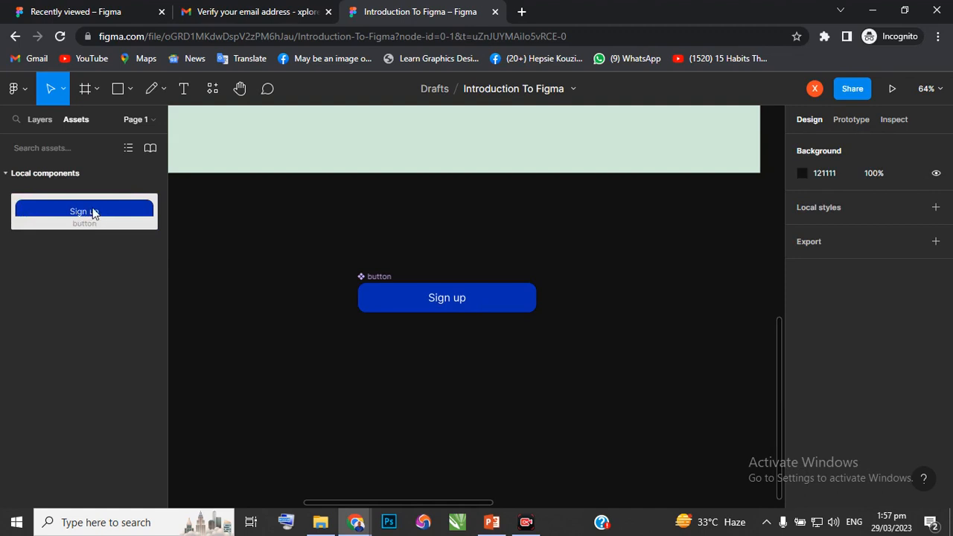
# Try a font size of 40 on the introduction text in the MacBook Pro 16" frame and undo it.
pyautogui.scroll(-10, 443, 327)
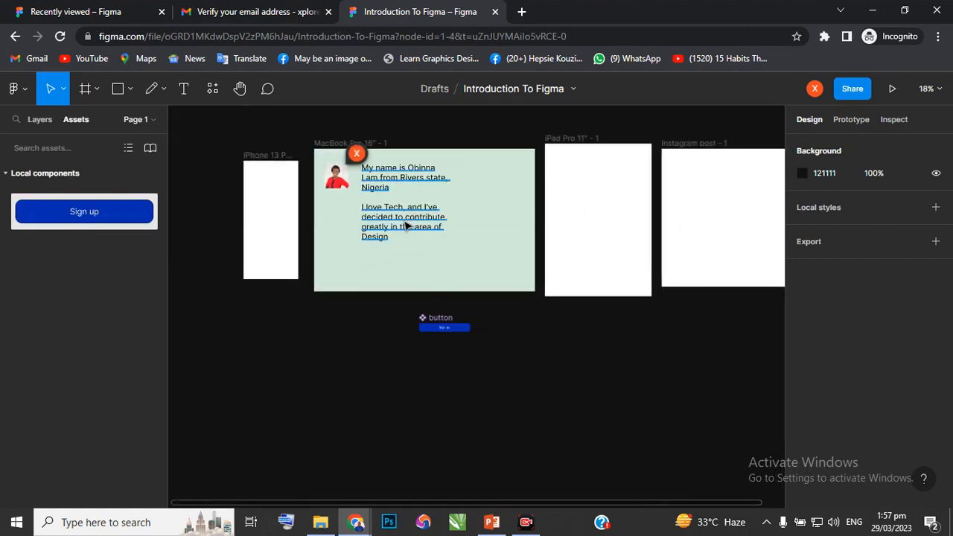
pyautogui.click(406, 226)
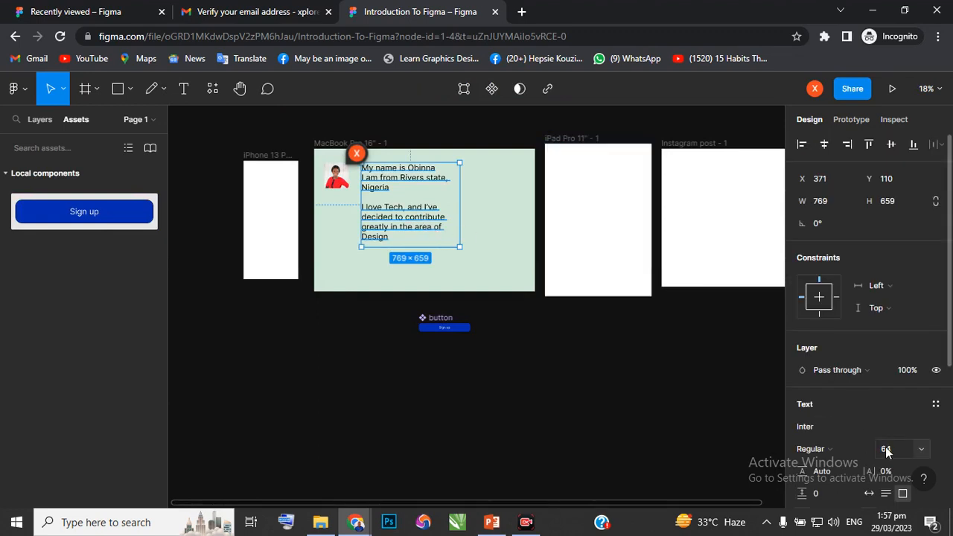
pyautogui.click(885, 449)
pyautogui.press('Return')
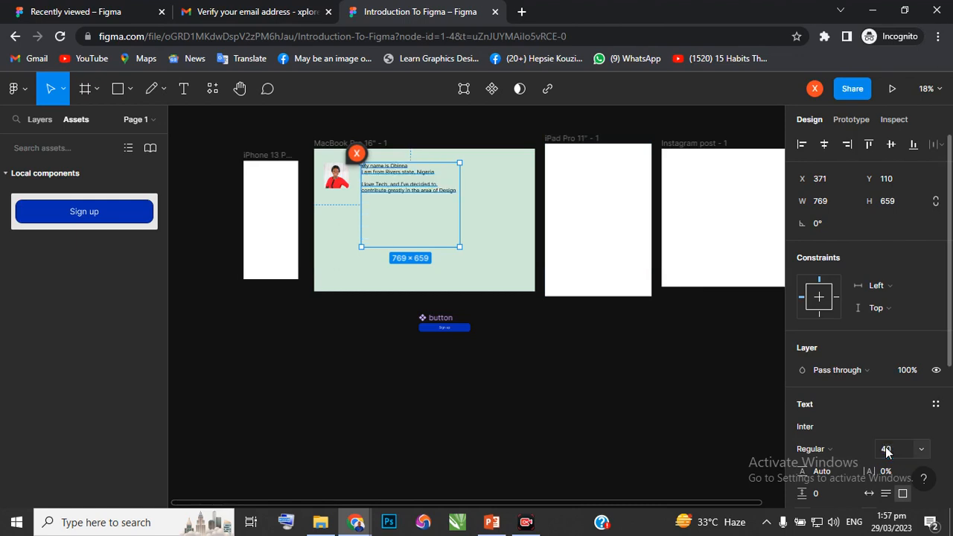
pyautogui.hotkey('ctrl', 'z')
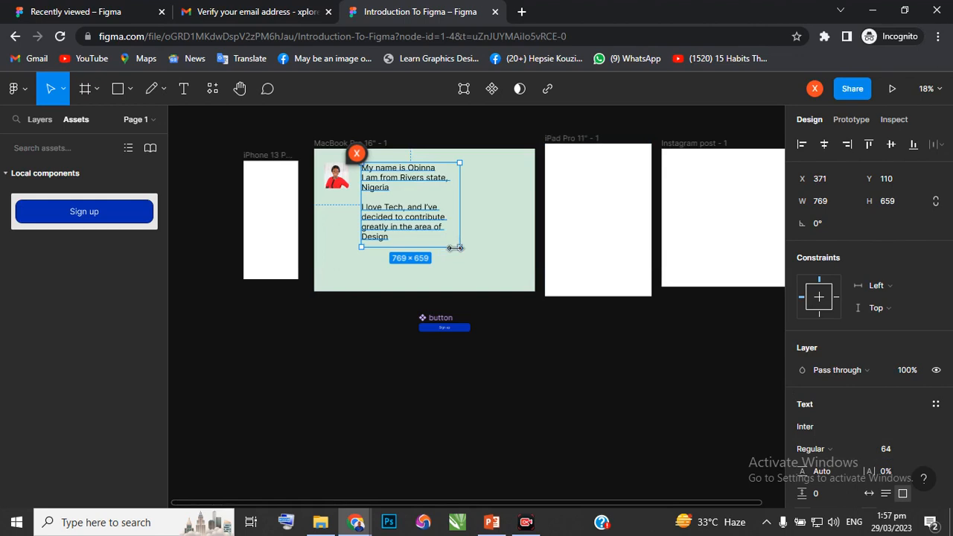
# Scale the introduction text down to about 477 × 409 and place a copy beside it at about X 1060, Y 110.
pyautogui.press('k')
pyautogui.moveTo(445, 237); pyautogui.dragTo(423, 215)
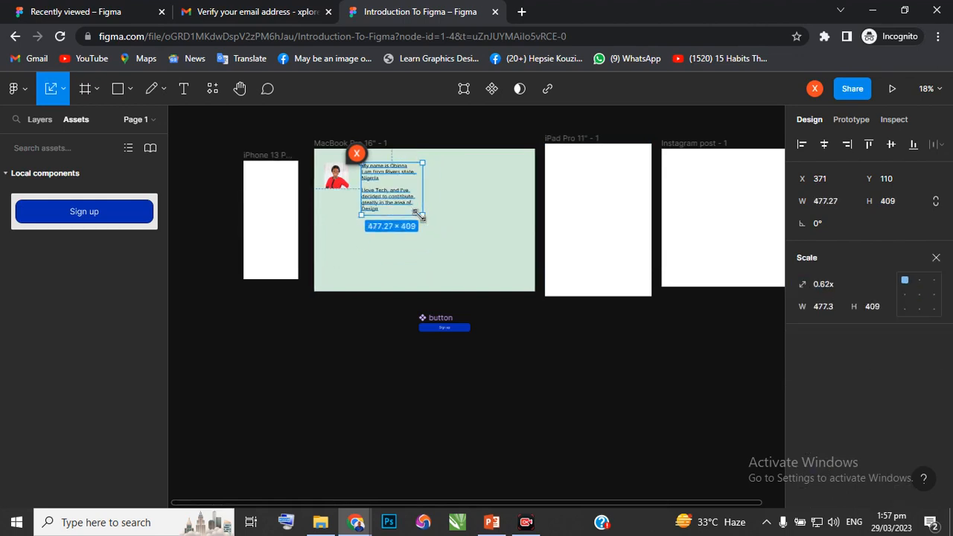
pyautogui.scroll(1, 388, 190)
pyautogui.scroll(3, 388, 190)
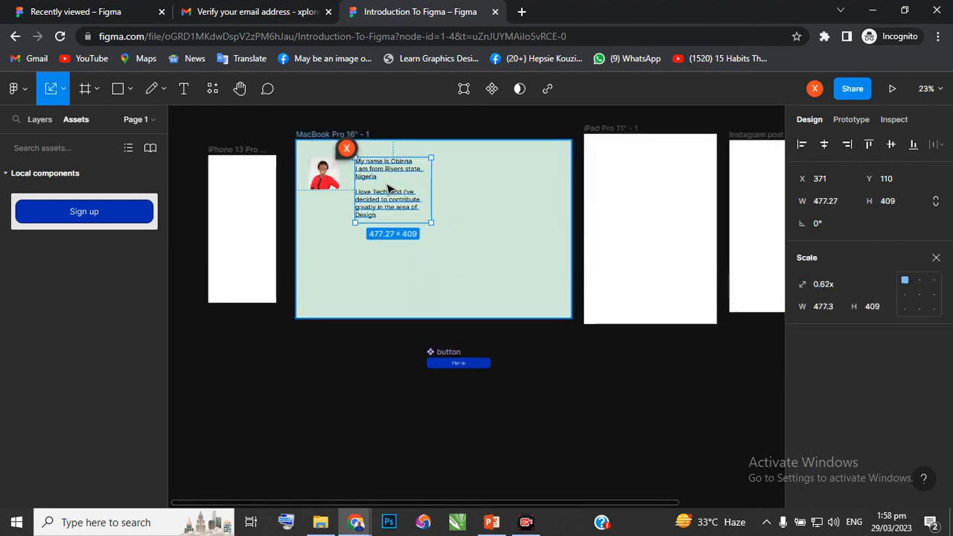
pyautogui.moveTo(392, 211); pyautogui.dragTo(520, 215)
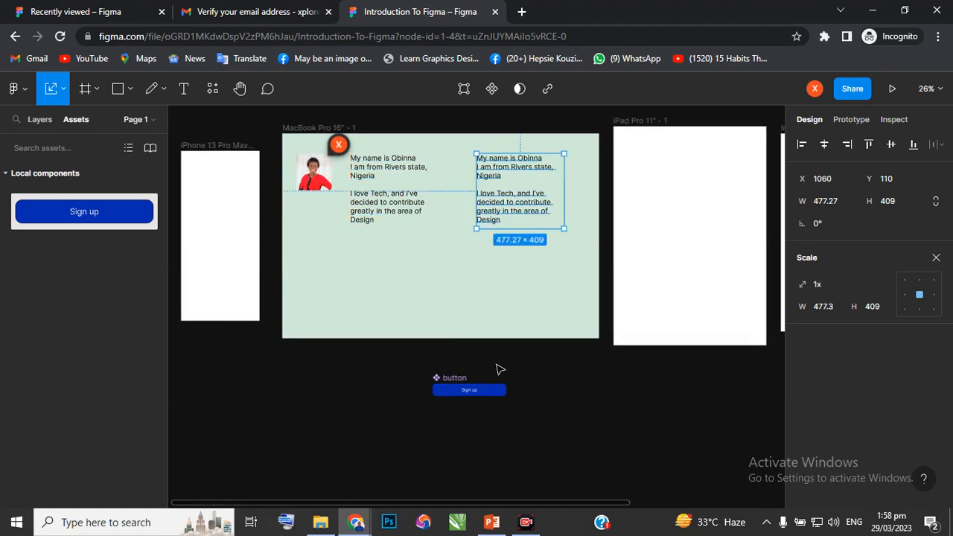
# Place an instance of the button component below the original introduction text, at about X 371, Y 630.
pyautogui.moveTo(68, 213); pyautogui.dragTo(362, 259)
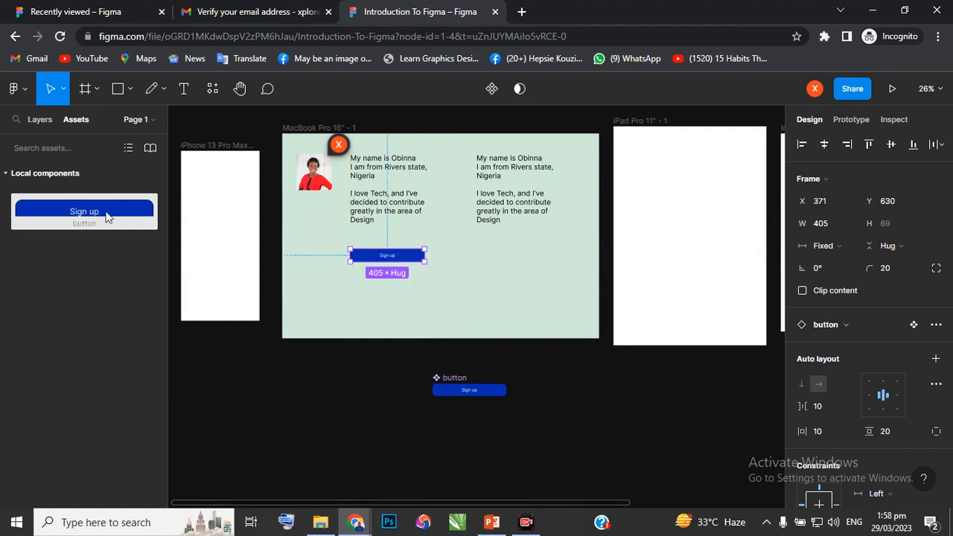
# Place a second instance of the button component below the copied introduction text, aligned with its left edge at X 1060, Y 630.
pyautogui.moveTo(106, 215); pyautogui.dragTo(490, 260)
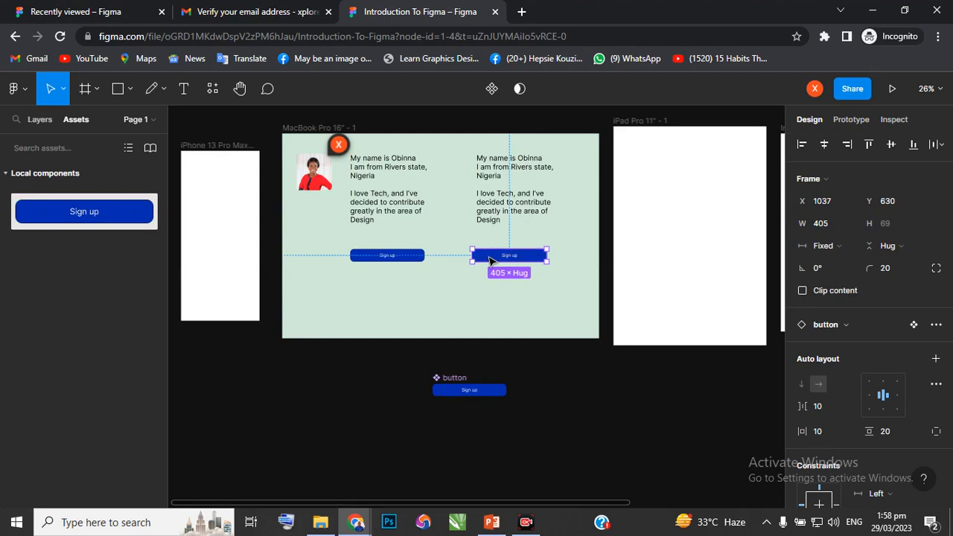
pyautogui.scroll(5, 490, 260)
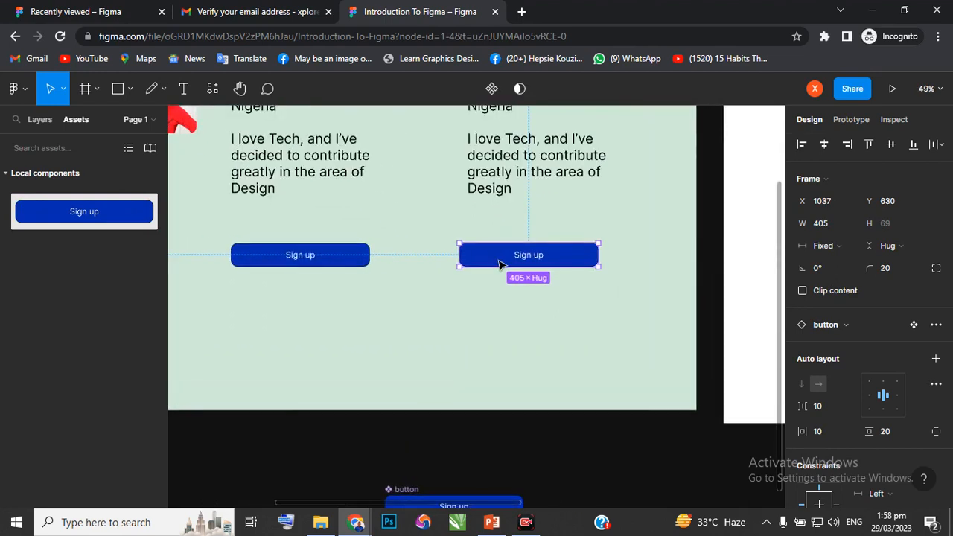
pyautogui.moveTo(500, 263); pyautogui.dragTo(499, 256)
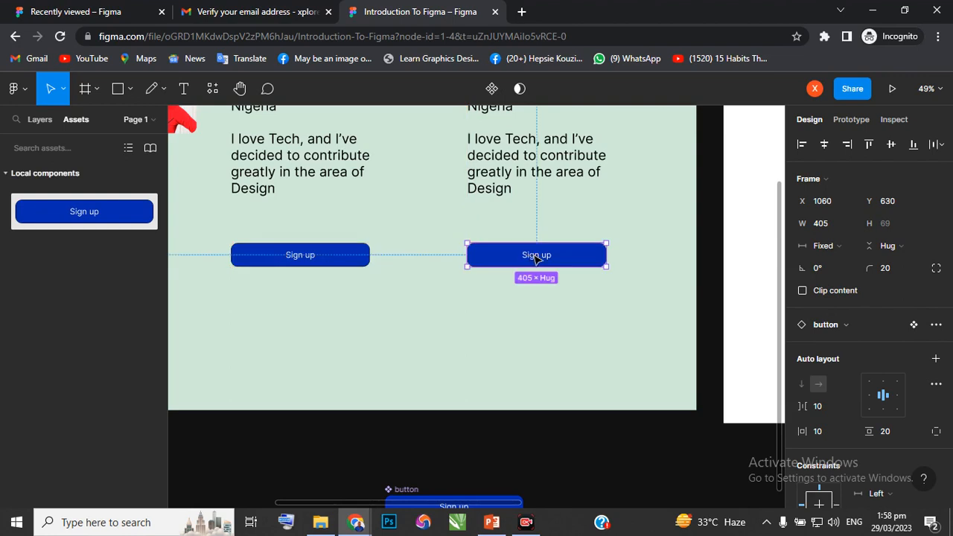
# Change the label of the button instance below the copied introduction text to "Hire me" and deselect it.
pyautogui.doubleClick(534, 258)
pyautogui.doubleClick(534, 256)
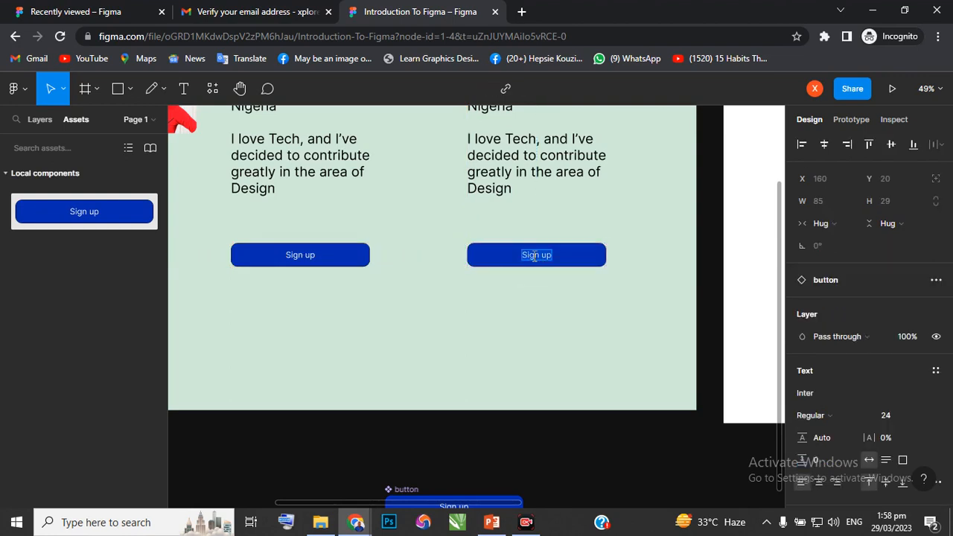
pyautogui.write('Hi')
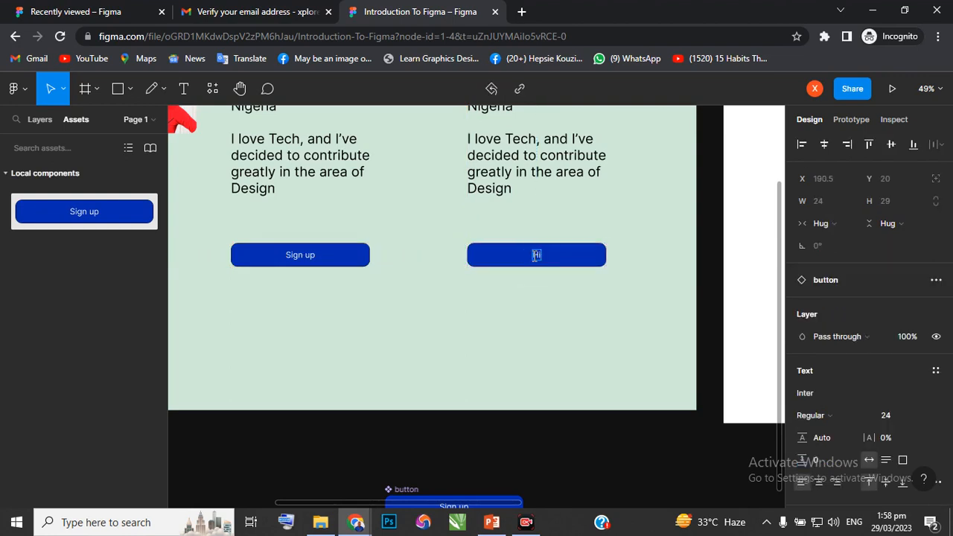
pyautogui.write('re me')
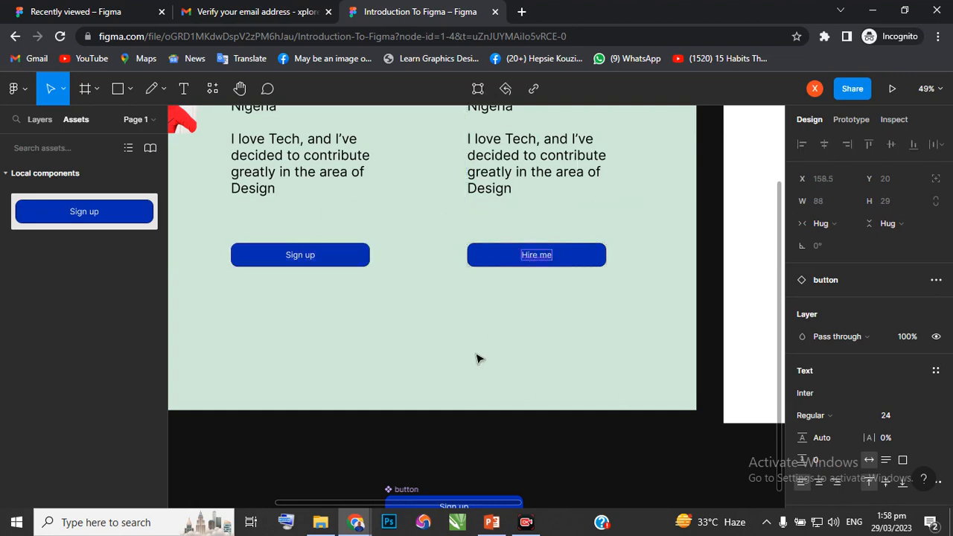
pyautogui.scroll(-2, 521, 361)
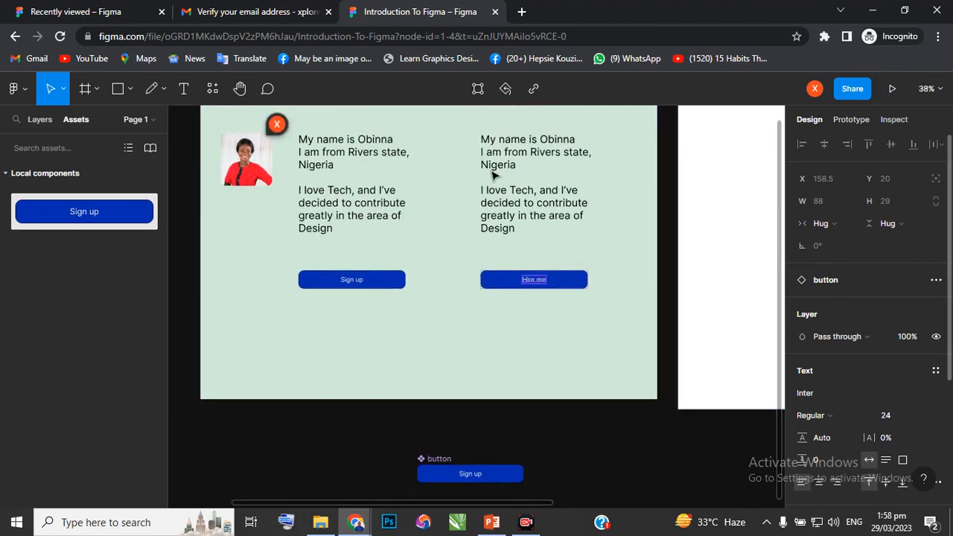
pyautogui.scroll(2, 493, 187)
pyautogui.scroll(-3, 447, 212)
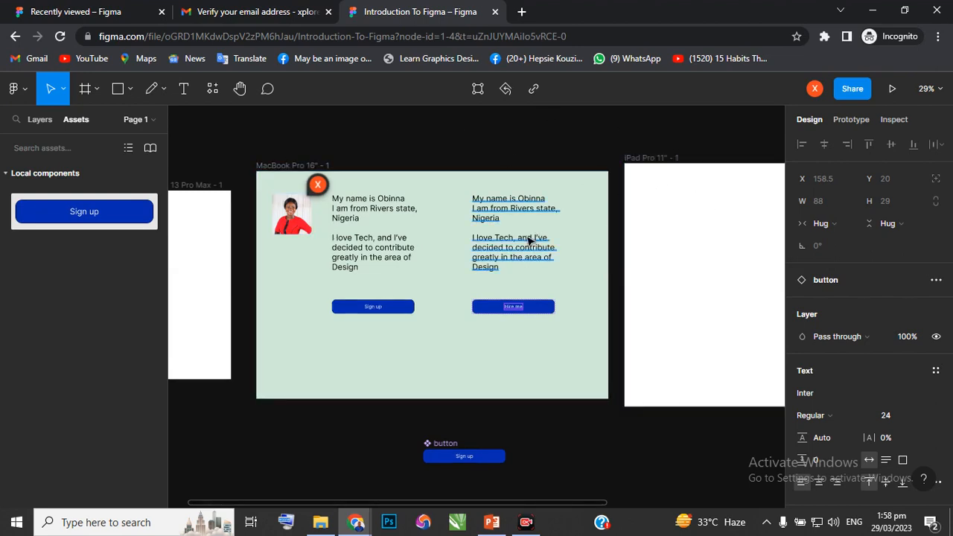
pyautogui.click(346, 436)
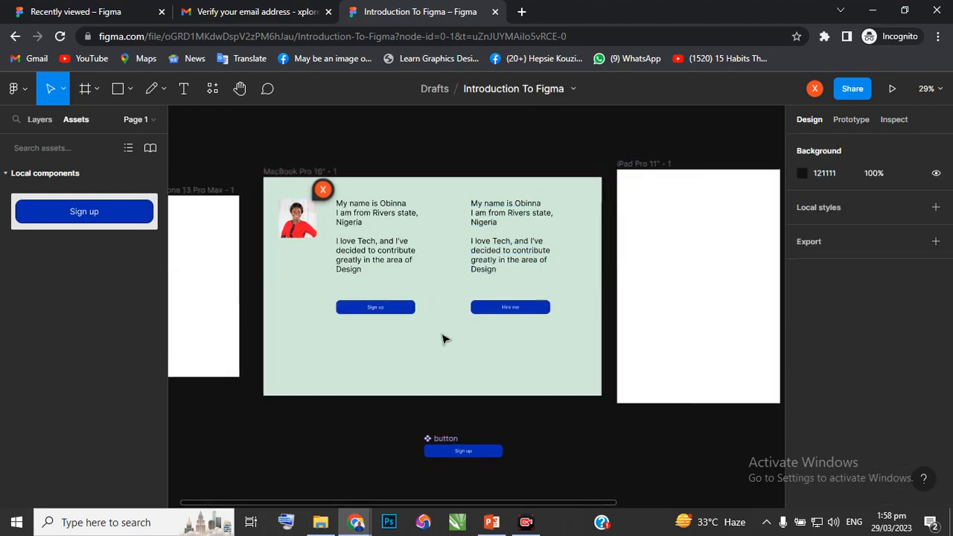
pyautogui.scroll(-2, 441, 328)
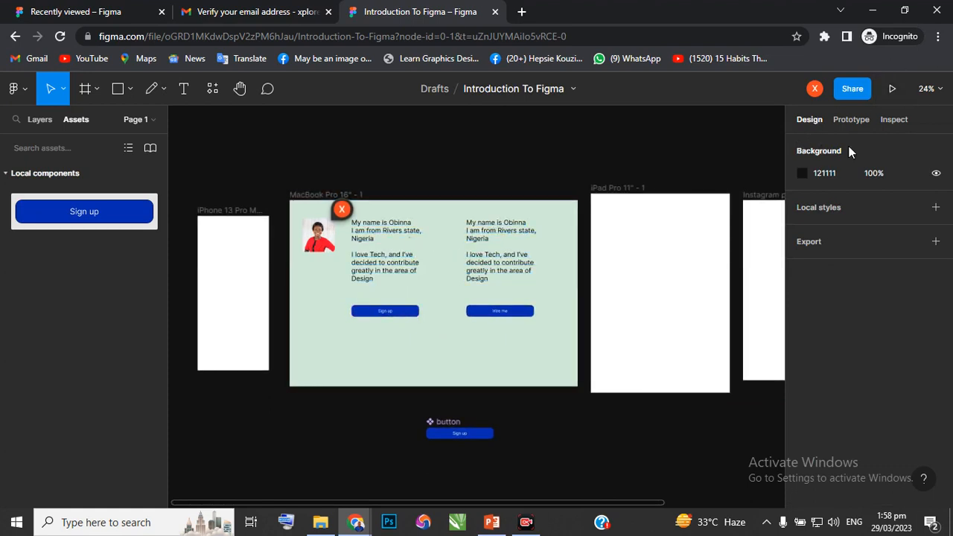
# Examine the file's sharing settings, including the permission choices for invited people, and close them.
pyautogui.click(855, 89)
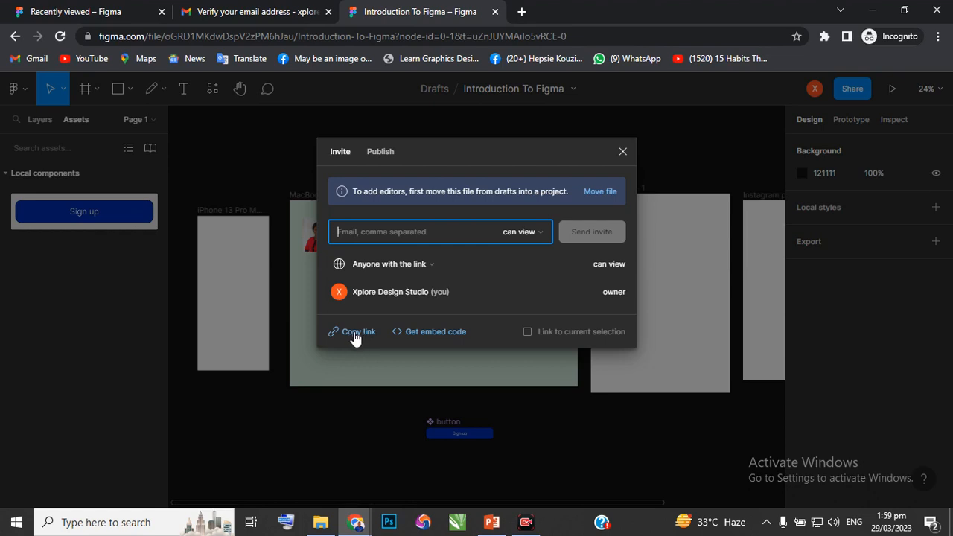
pyautogui.click(541, 231)
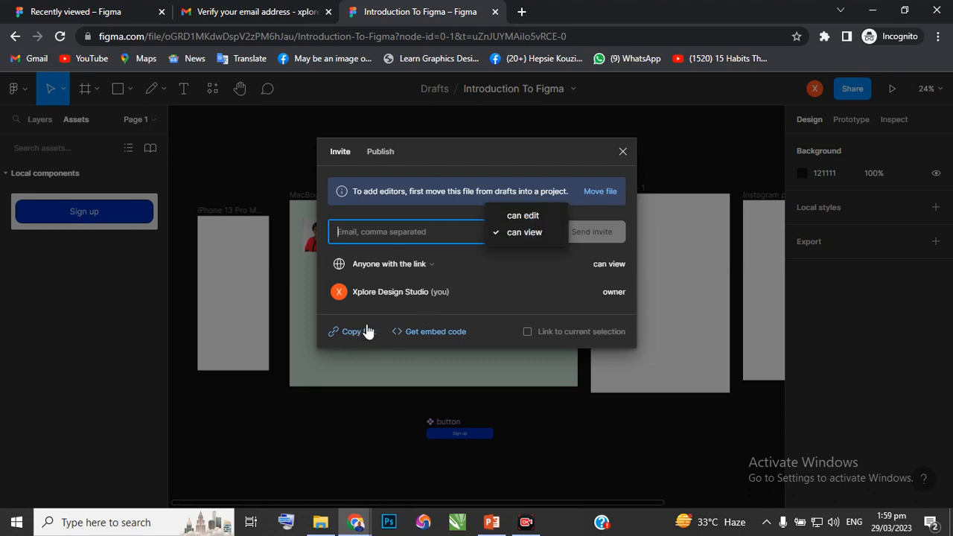
pyautogui.click(623, 152)
pyautogui.click(623, 153)
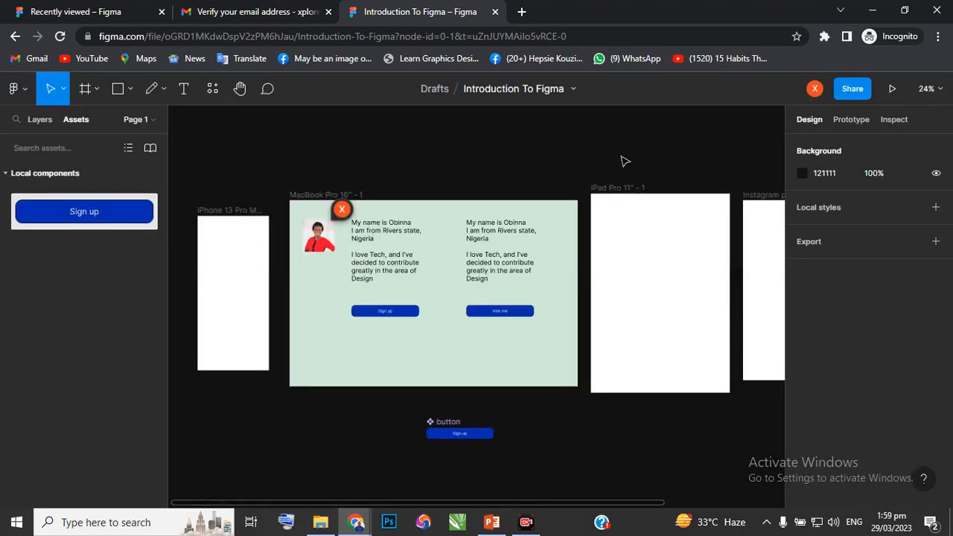
# Show the page's layers and collapse the button component and the MacBook Pro 16" frame in the layer list.
pyautogui.click(38, 120)
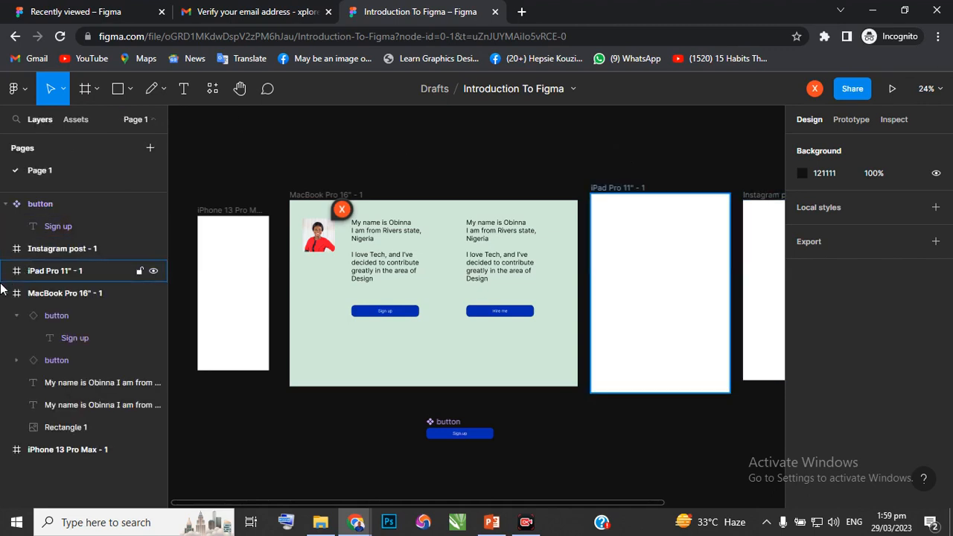
pyautogui.click(5, 205)
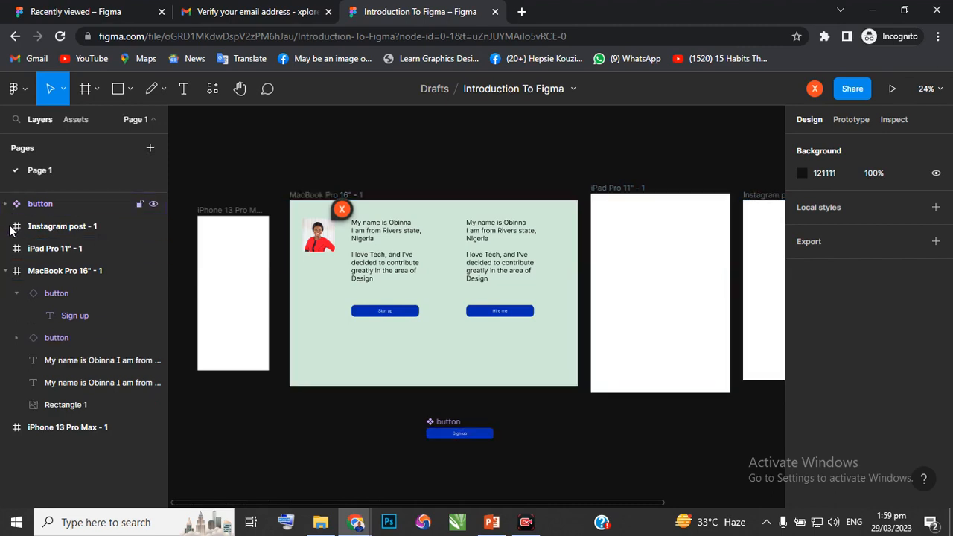
pyautogui.click(19, 292)
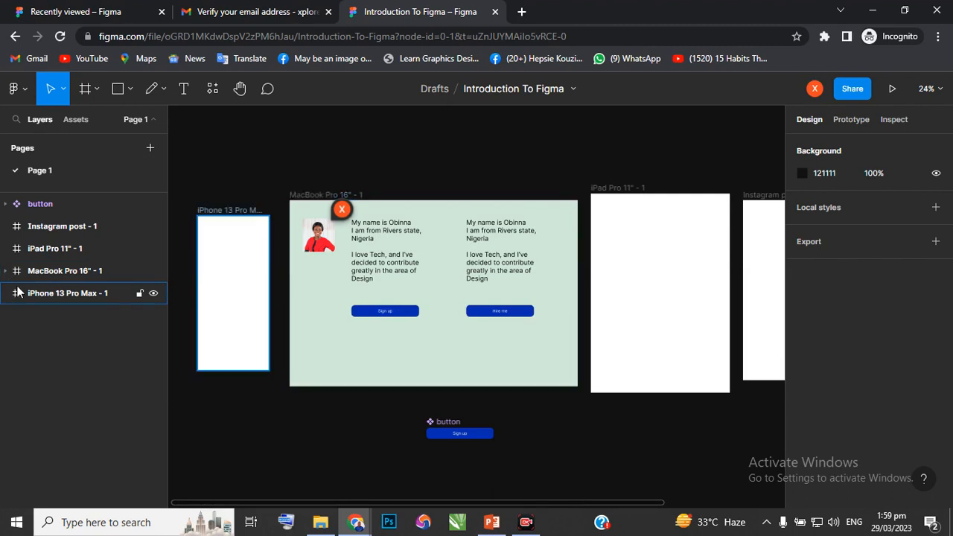